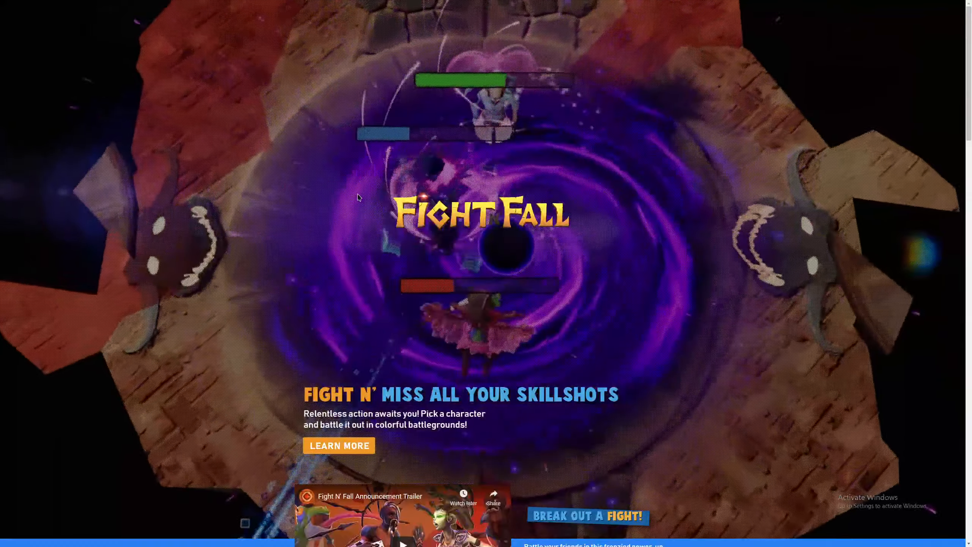
# Step: Look through the Fight N' Fall game page down to its e-mail list form and return to its beginning
pyautogui.scroll(-4, 649, 256)
pyautogui.scroll(-20, 649, 256)
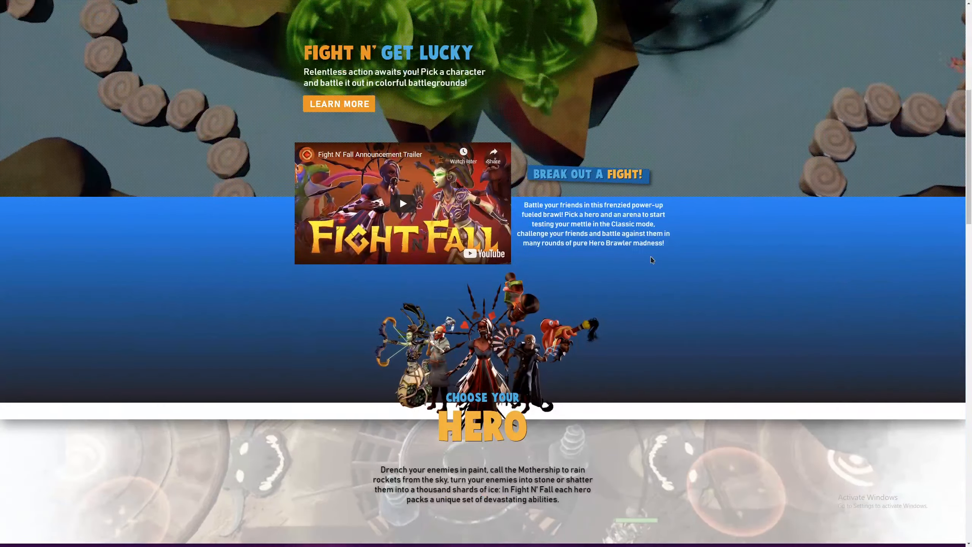
pyautogui.scroll(-17, 653, 300)
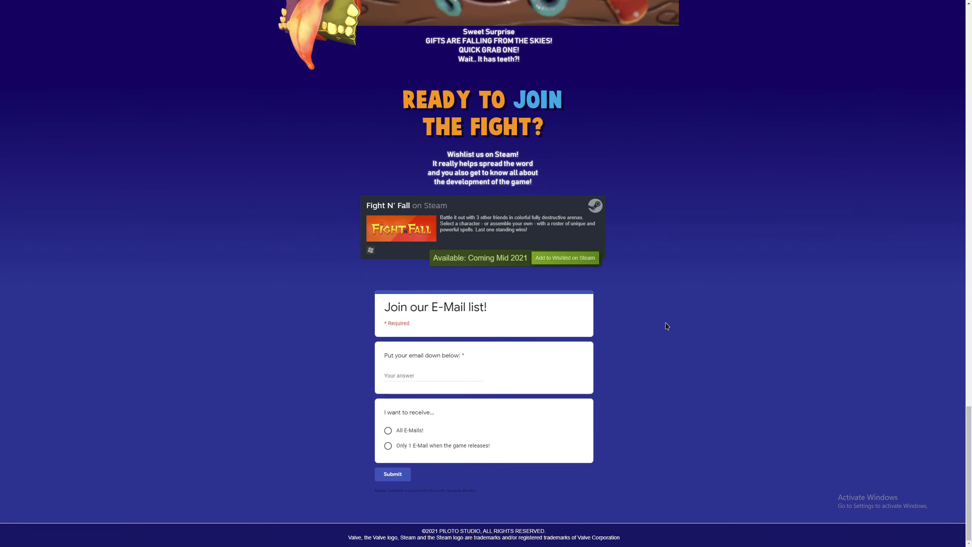
pyautogui.middleClick(683, 382)
pyautogui.press('Home')
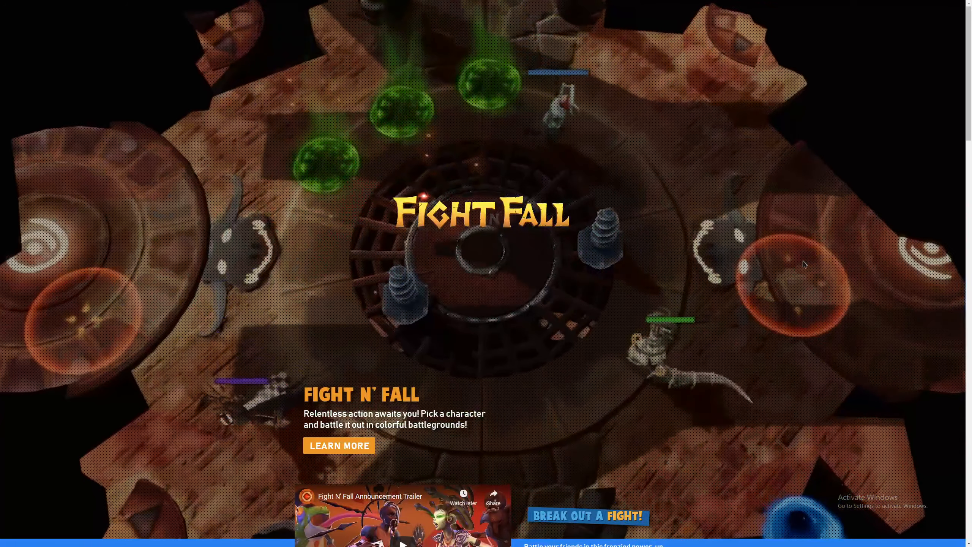
# Step: Switch to Unity, select SummonSkelly, replay its particle effect several times and pause it mid-play for a closer view
pyautogui.click(490, 9)
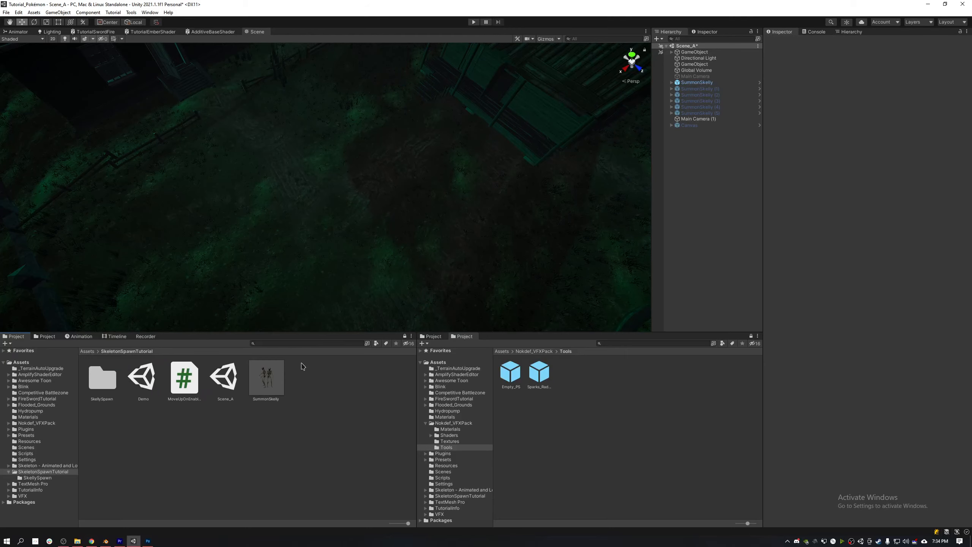
pyautogui.click(64, 541)
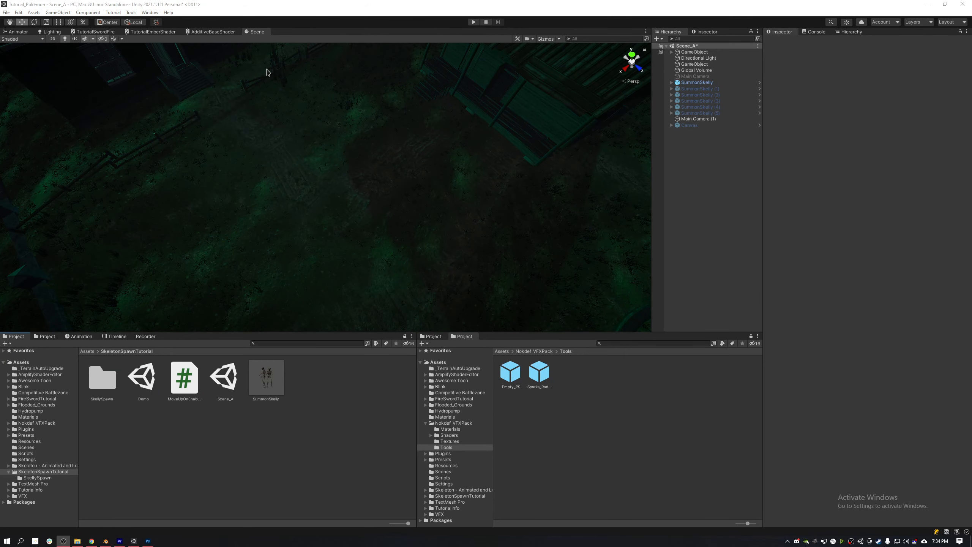
pyautogui.moveTo(448, 179); pyautogui.dragTo(461, 207, button='right')
pyautogui.click(697, 82)
pyautogui.click(603, 265)
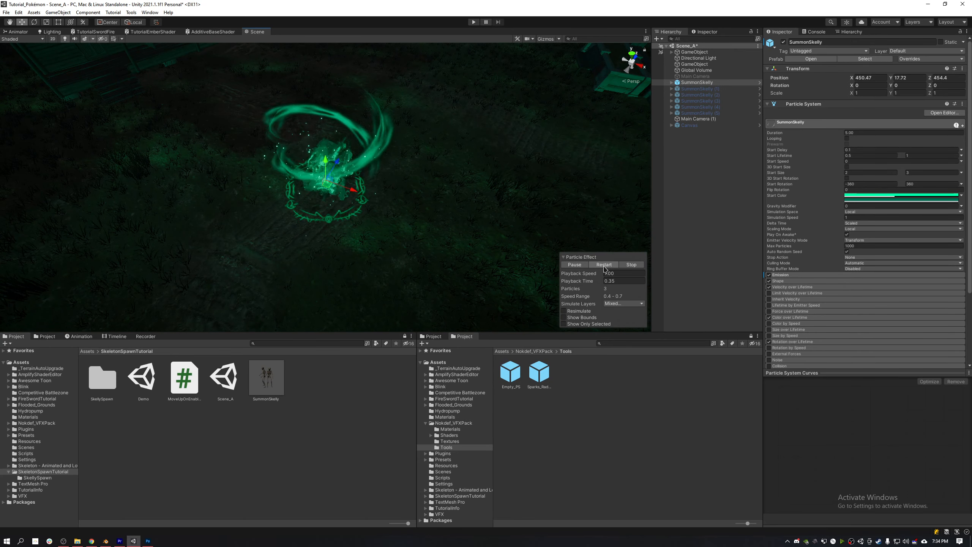
pyautogui.click(603, 265)
pyautogui.click(603, 265)
pyautogui.click(602, 265)
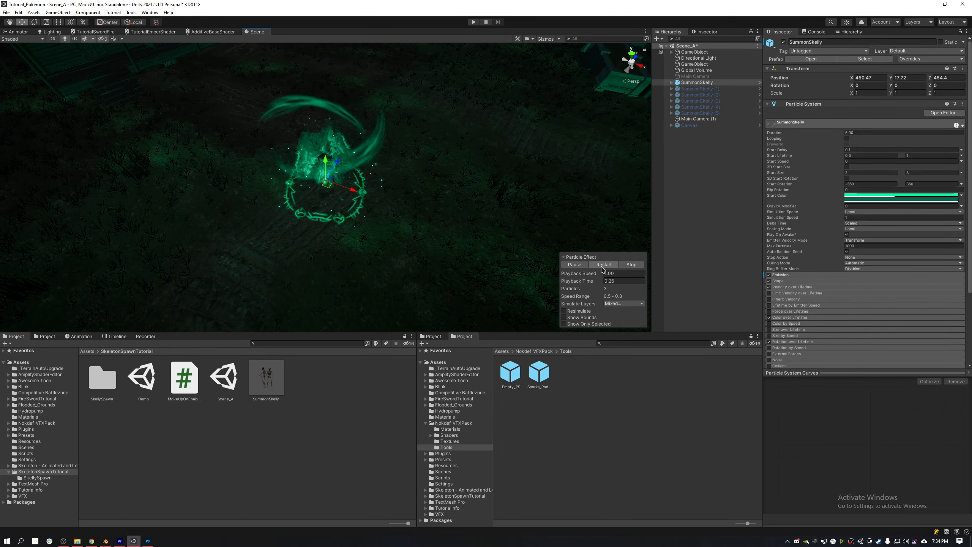
pyautogui.click(602, 265)
pyautogui.click(579, 265)
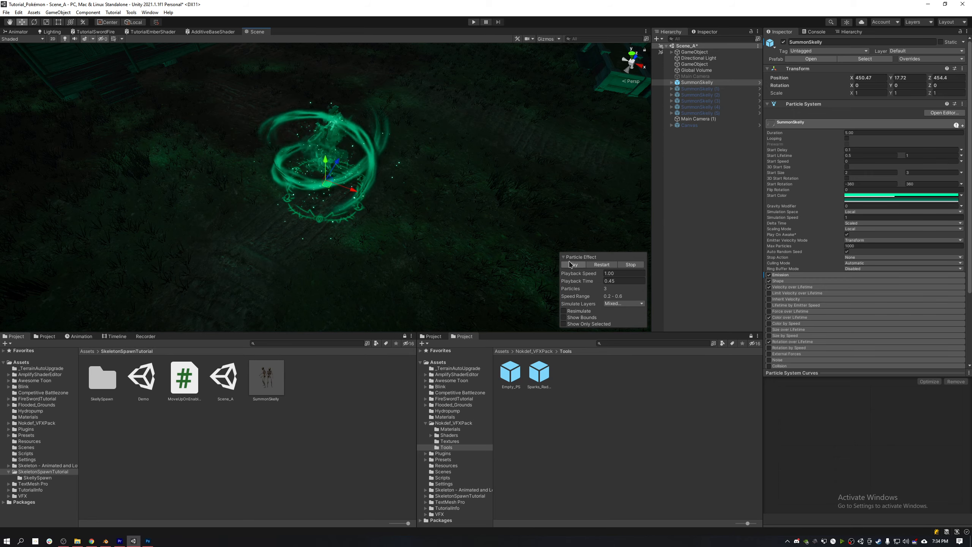
pyautogui.moveTo(498, 234); pyautogui.dragTo(459, 229, button='right')
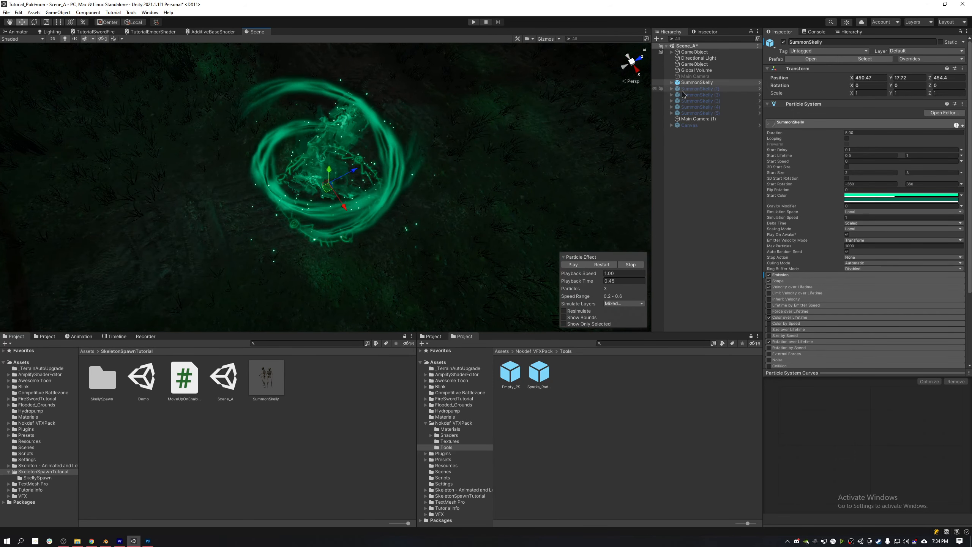
# Step: Expand SummonSkelly and move its GhostlyTrails particle system away from the effect to about X 3, Z 5.3
pyautogui.click(672, 83)
pyautogui.press('Down')
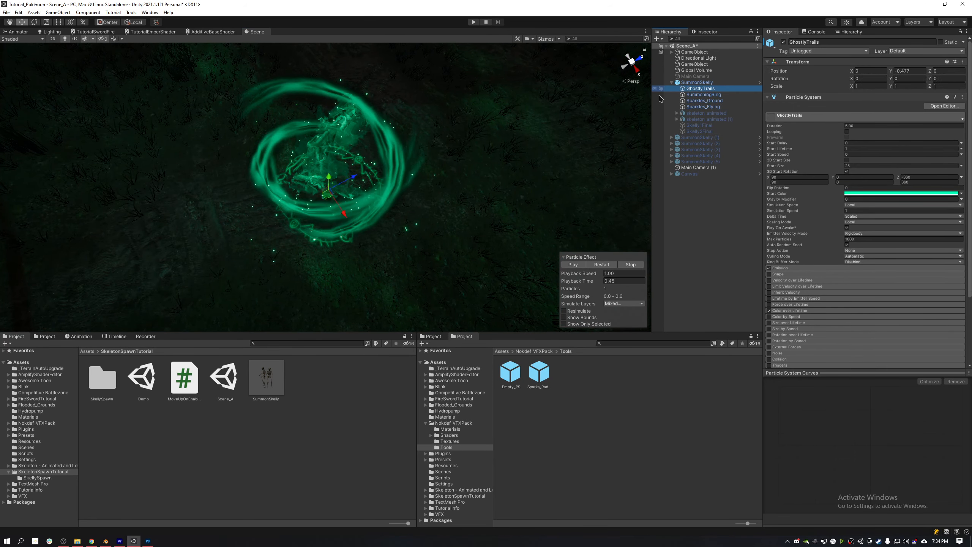
pyautogui.moveTo(329, 203); pyautogui.dragTo(512, 201)
pyautogui.moveTo(512, 201); pyautogui.dragTo(351, 195, button='right')
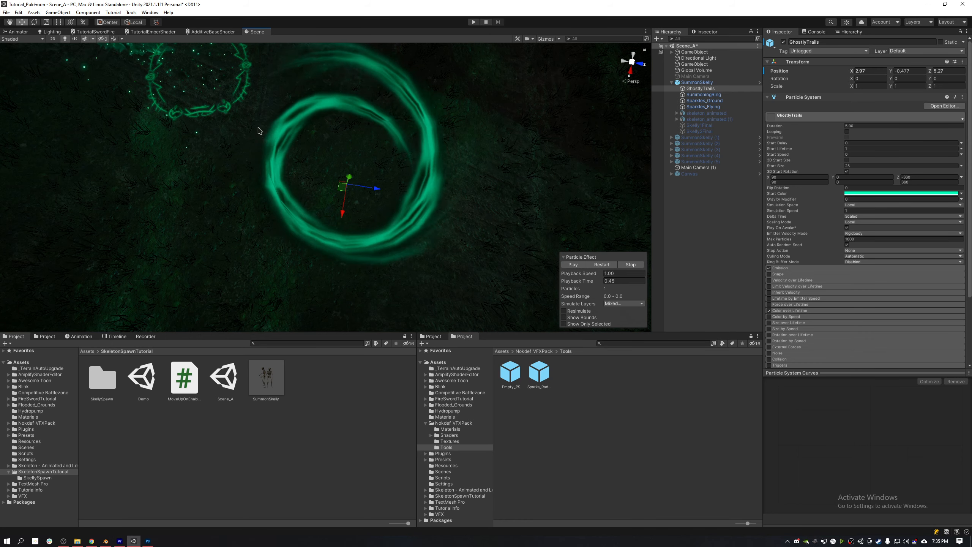
pyautogui.moveTo(405, 196); pyautogui.dragTo(463, 176, button='right')
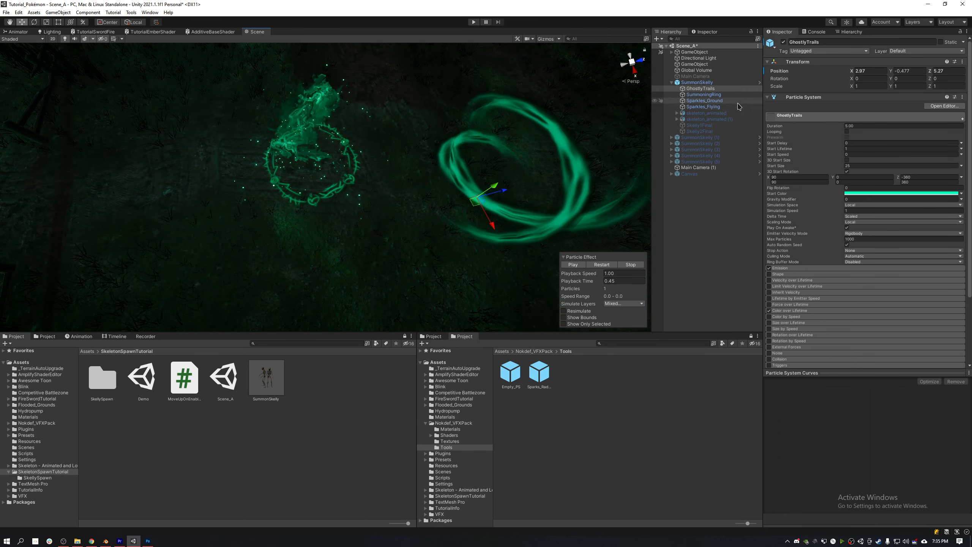
# Step: Move the SummoningRing particle system away from the skeleton effect to about X 4.6, Z -0.18
pyautogui.click(349, 177)
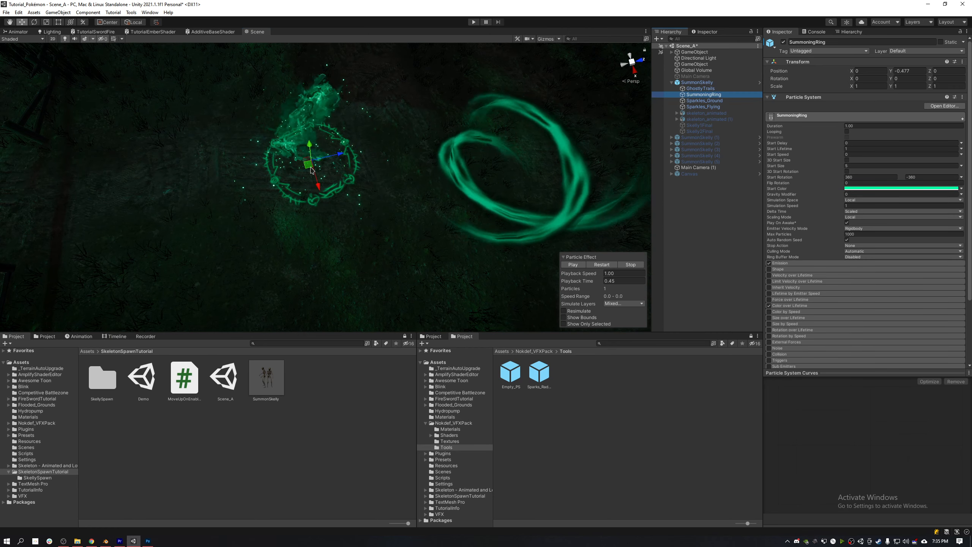
pyautogui.moveTo(308, 165); pyautogui.dragTo(340, 289)
pyautogui.moveTo(340, 288); pyautogui.dragTo(376, 266, button='right')
pyautogui.press('w')
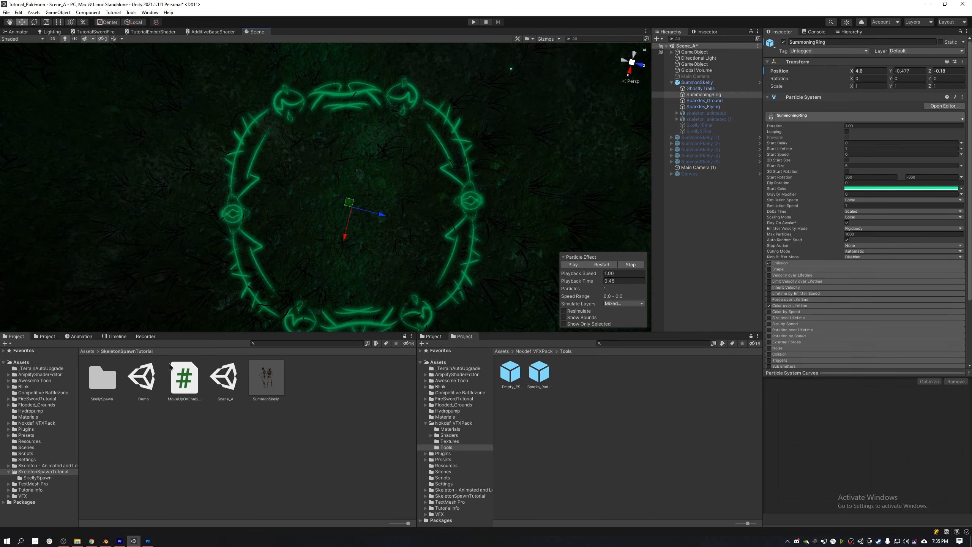
# Step: Open the SkellySpawn folder and inspect the alpha channel of the SummoningRing texture in an enlarged preview
pyautogui.doubleClick(103, 379)
pyautogui.click(116, 444)
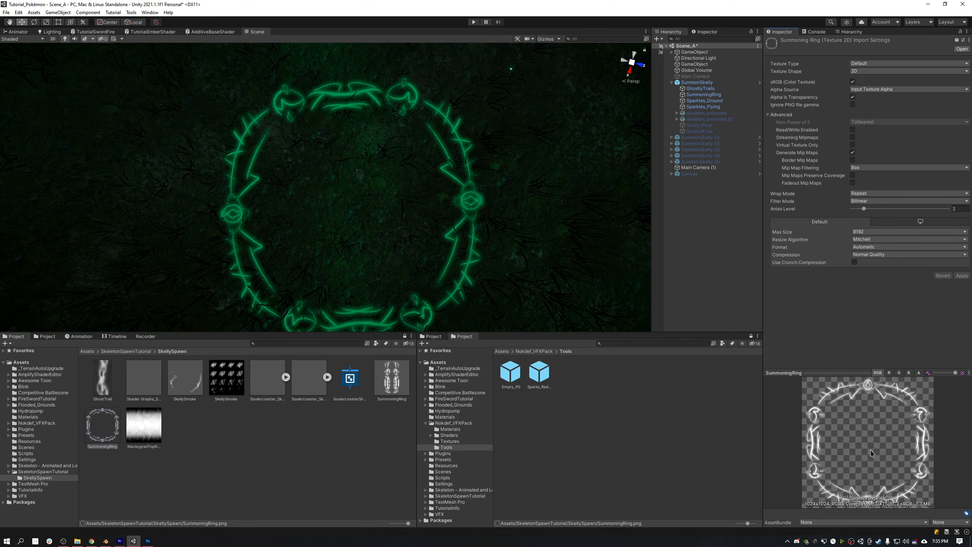
pyautogui.doubleClick(779, 32)
pyautogui.moveTo(460, 371); pyautogui.dragTo(416, 30)
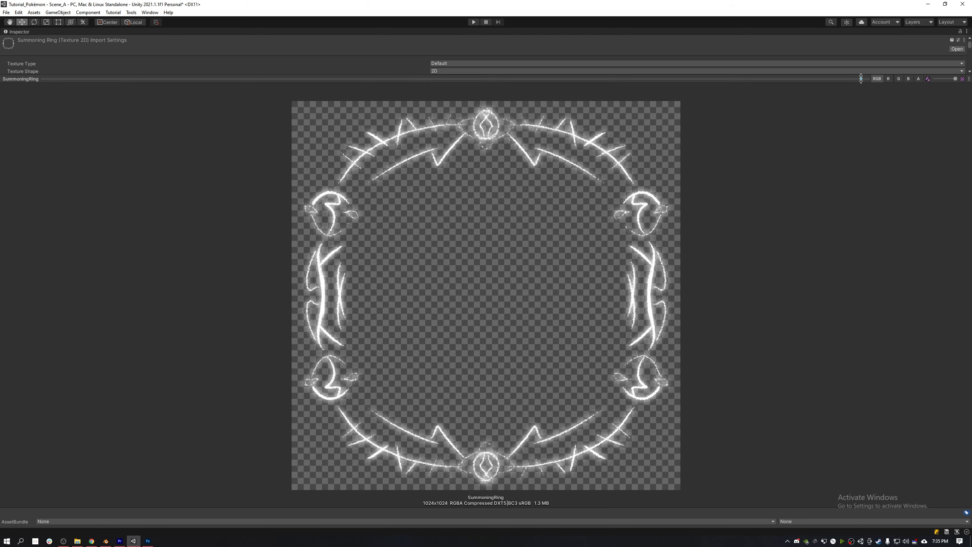
pyautogui.click(918, 79)
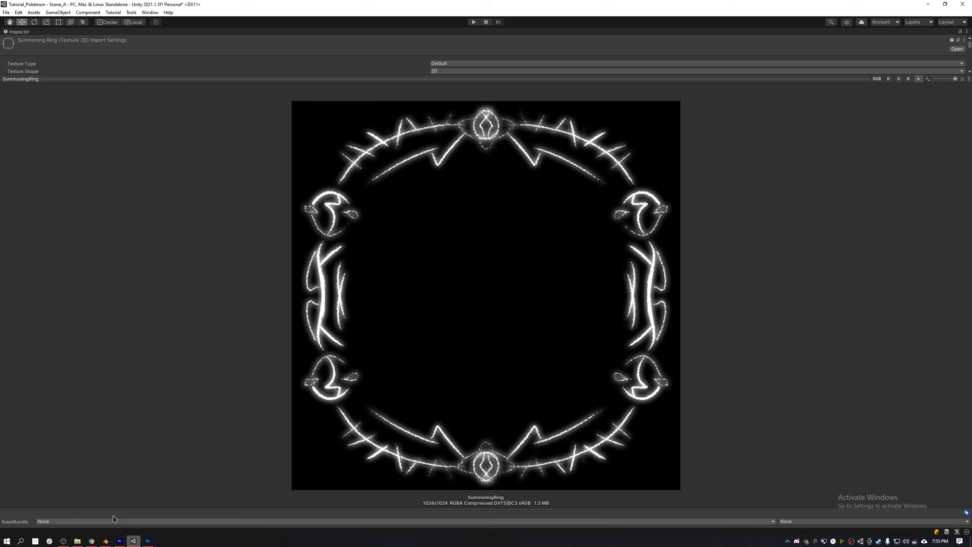
# Step: Play fullhd.mp4 from the Recordings folder to compare the effect with its game reference, pause it, and close the player
pyautogui.click(78, 541)
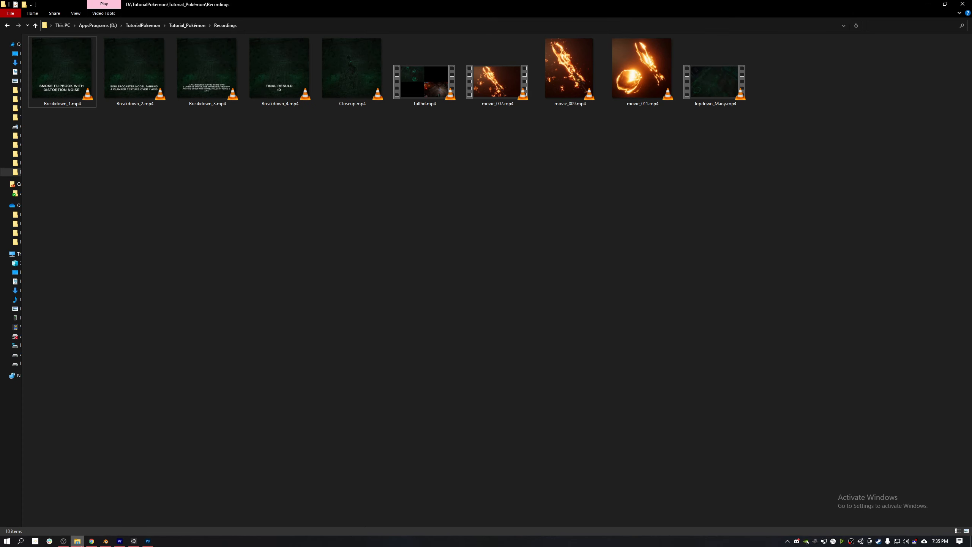
pyautogui.doubleClick(427, 104)
pyautogui.click(706, 373)
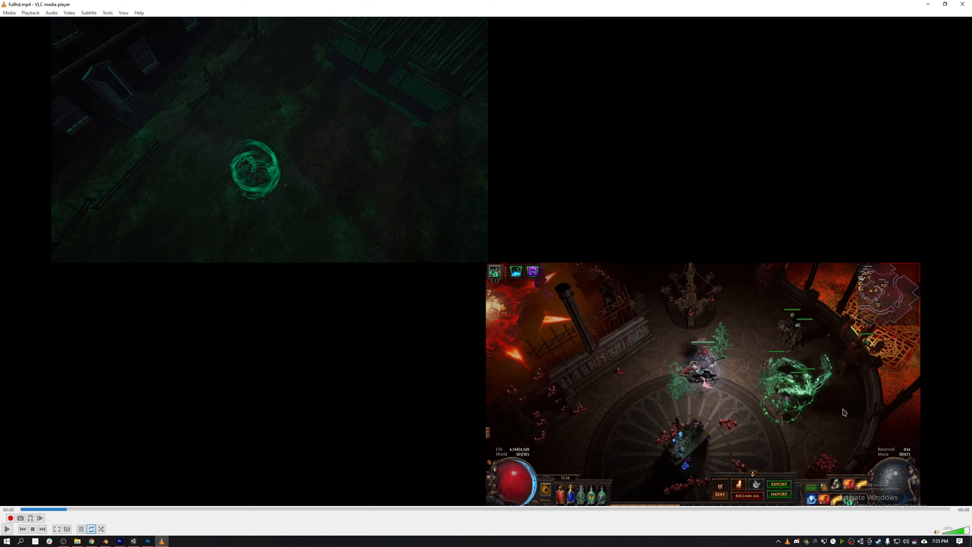
pyautogui.click(962, 4)
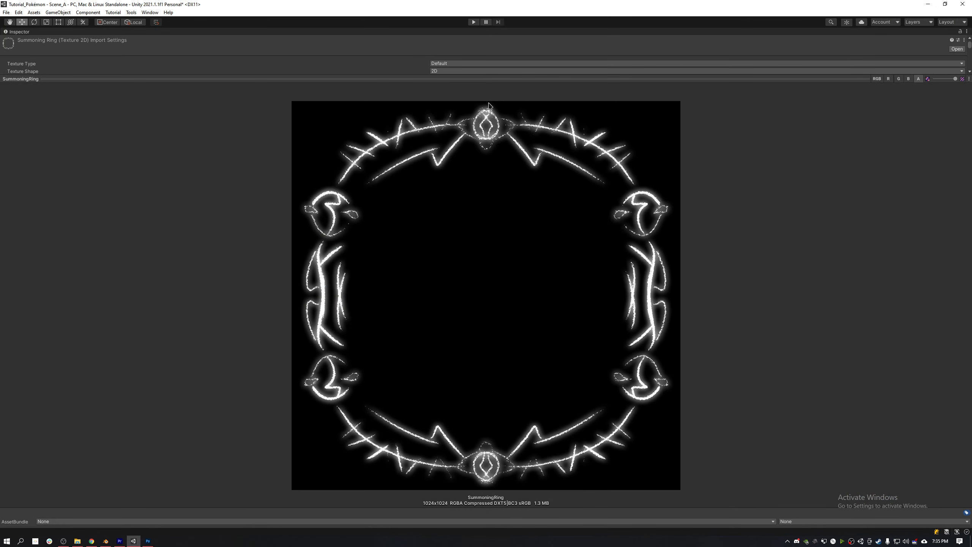
# Step: Shrink the SummoningRing texture preview and restore the Inspector to its normal docked size
pyautogui.moveTo(484, 79); pyautogui.dragTo(438, 373)
pyautogui.hotkey('shift', 'space')
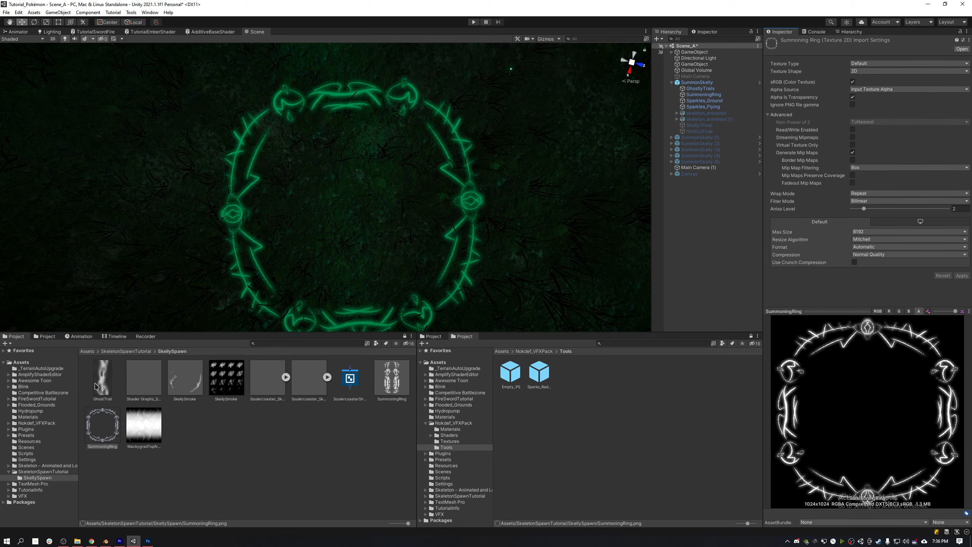
pyautogui.moveTo(398, 198); pyautogui.dragTo(428, 97, button='right')
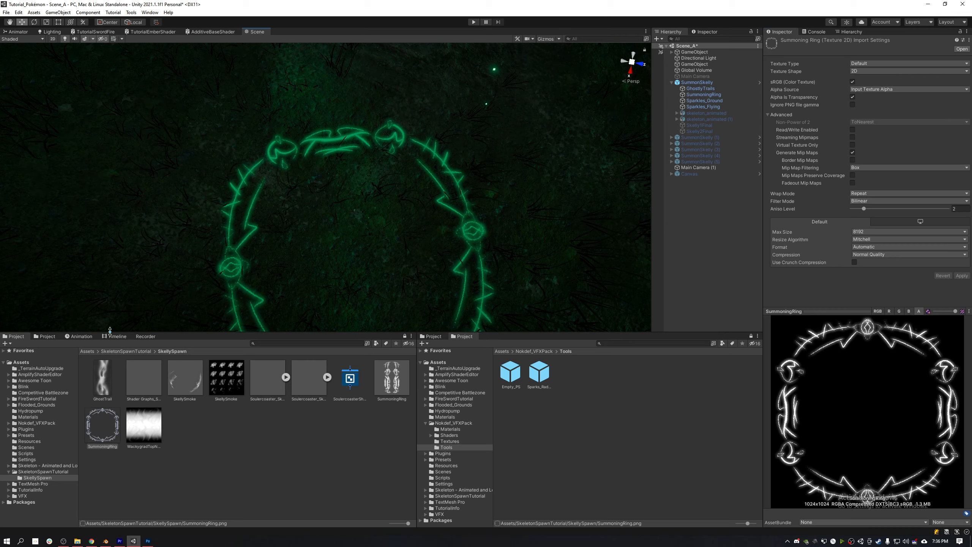
# Step: Create a folder named TutorialSkeletons inside SkeletonSpawnTutorial and open it
pyautogui.click(126, 352)
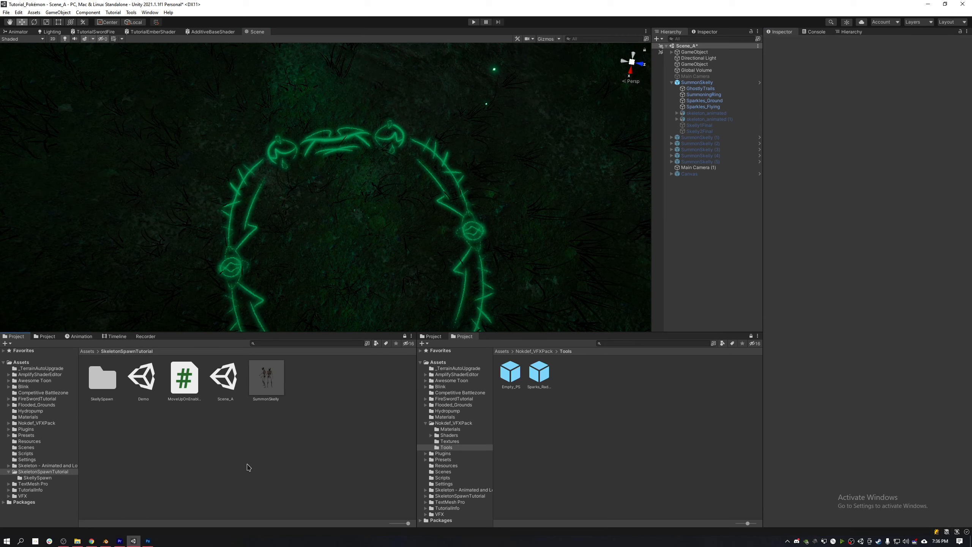
pyautogui.rightClick(232, 448)
pyautogui.moveTo(274, 254)
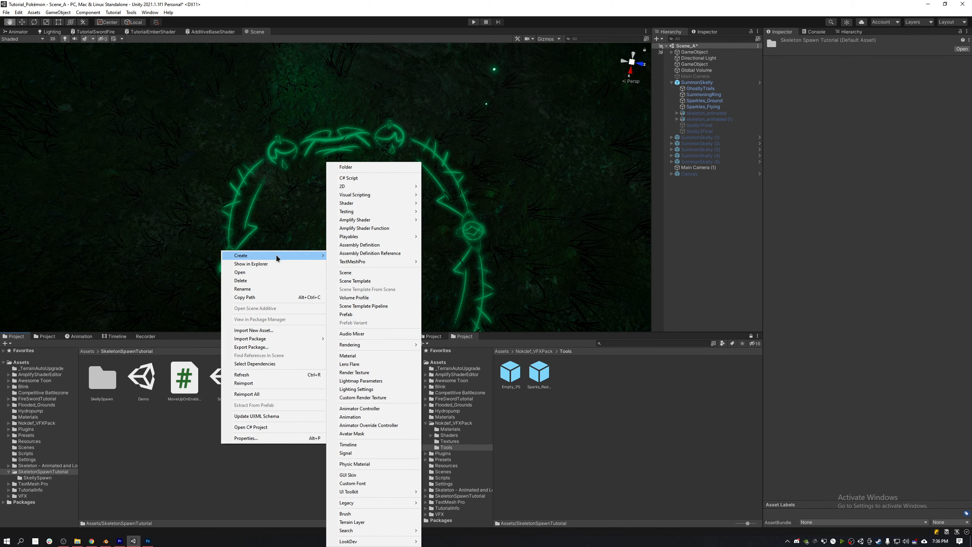
pyautogui.click(360, 168)
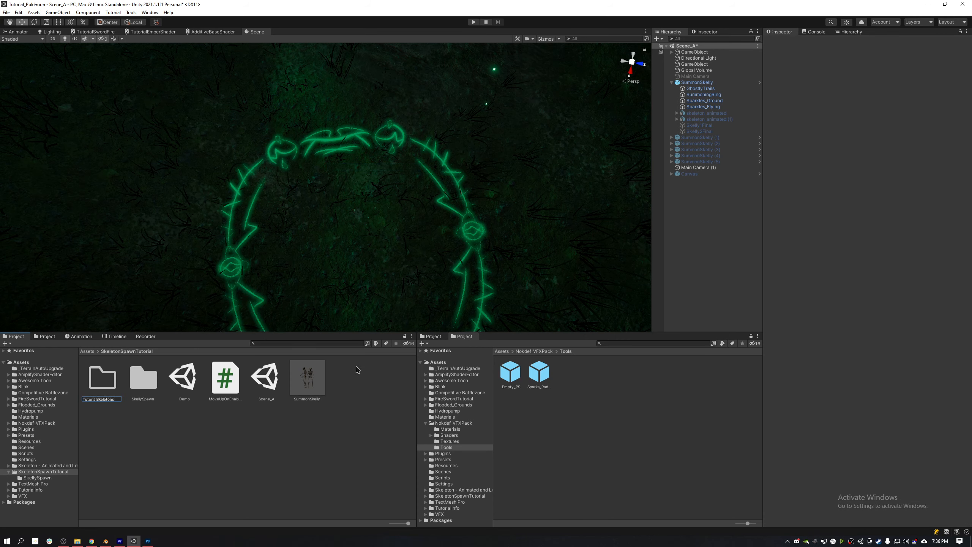
pyautogui.write('TutorialSkeletons')
pyautogui.press('Return')
pyautogui.press('Return')
pyautogui.click(309, 403)
pyautogui.rightClick(270, 393)
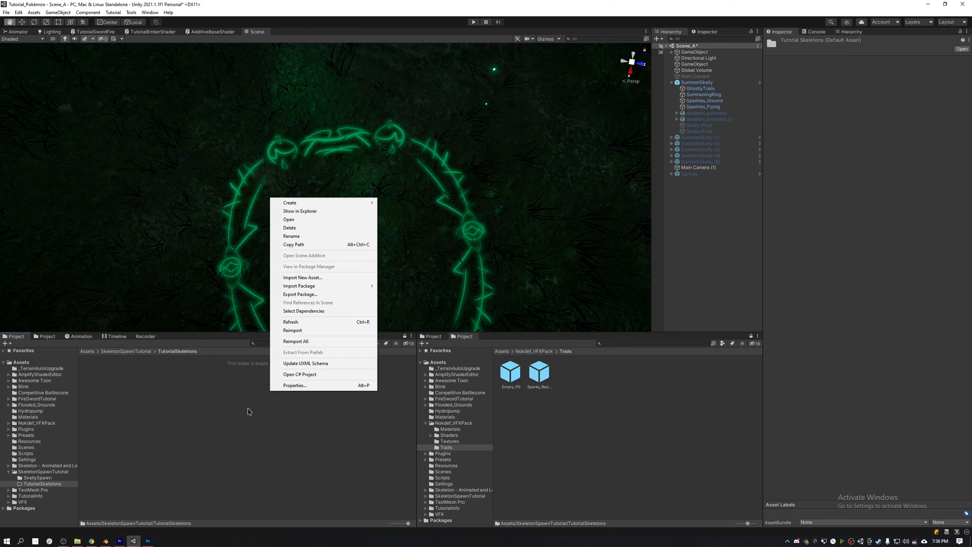
pyautogui.click(207, 422)
# Step: Leave Unity and close Adobe Premiere Pro
pyautogui.click(134, 541)
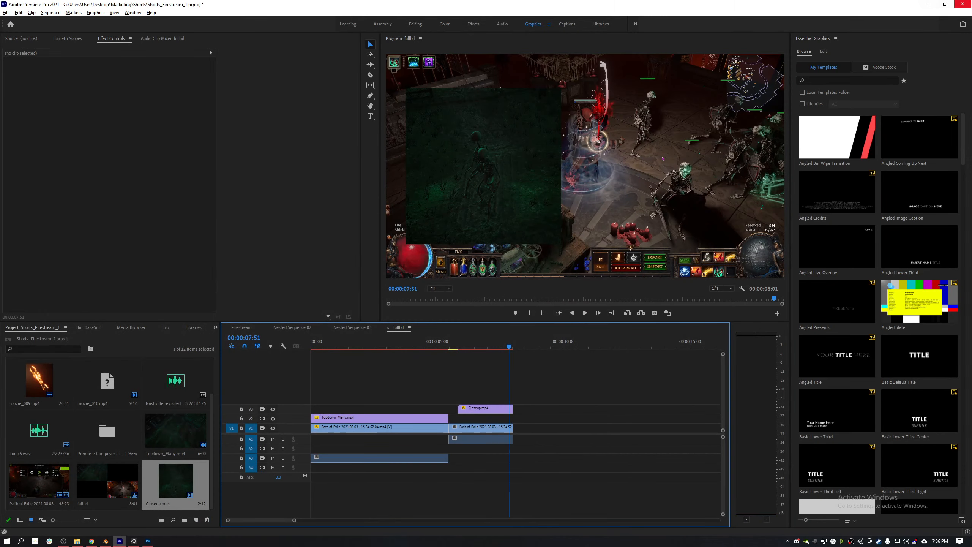
pyautogui.click(964, 3)
pyautogui.click(488, 278)
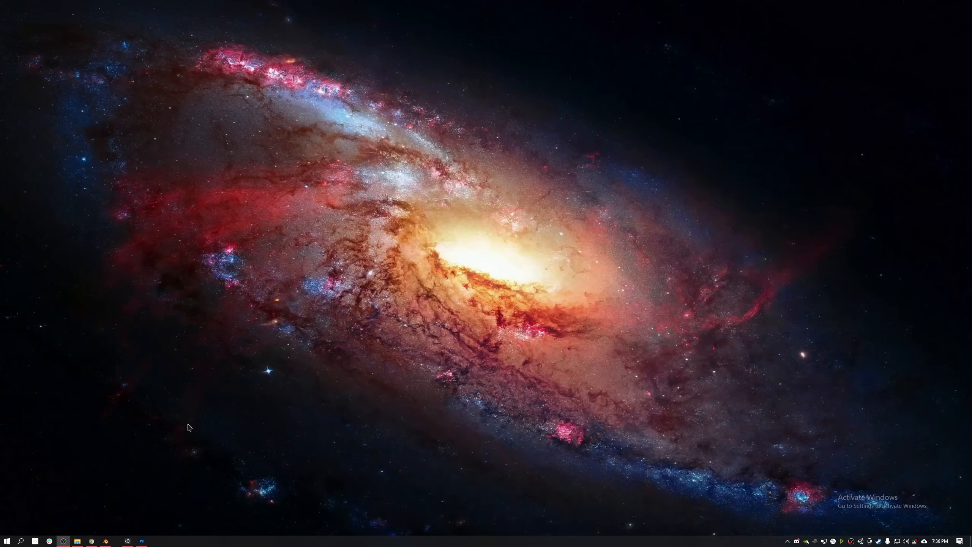
# Step: Switch to Blender and add a plane mesh at the centre of the empty scene
pyautogui.moveTo(93, 544)
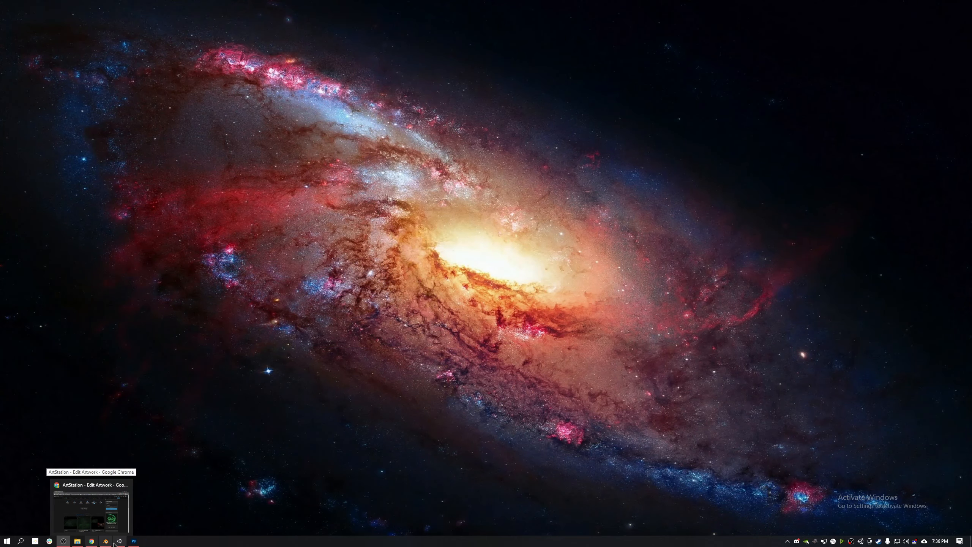
pyautogui.click(105, 540)
pyautogui.moveTo(516, 295); pyautogui.dragTo(475, 285, button='middle')
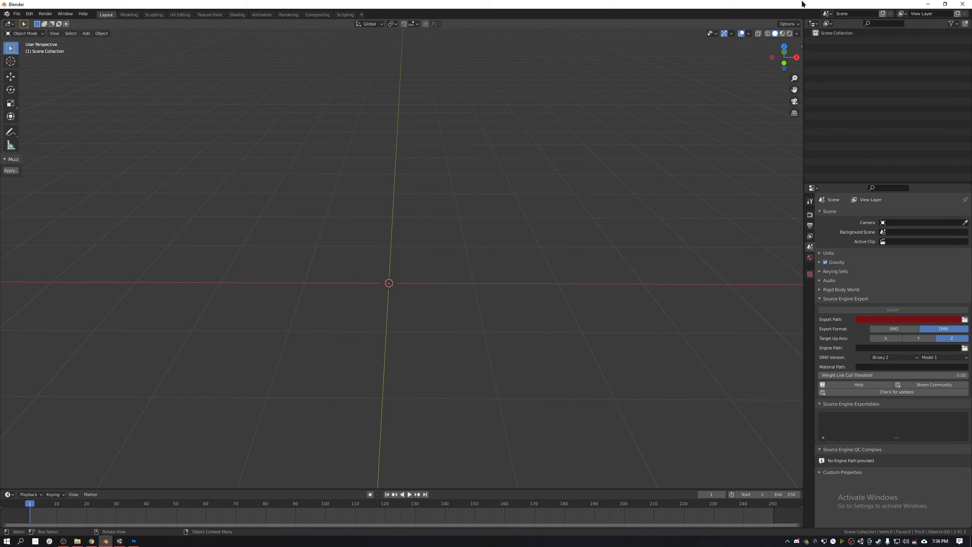
pyautogui.moveTo(441, 101); pyautogui.dragTo(463, 313, button='middle')
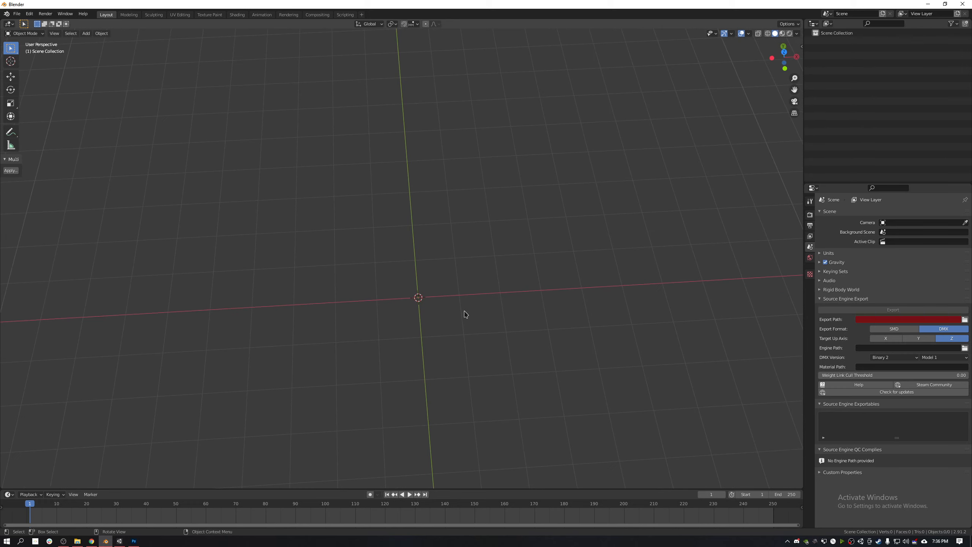
pyautogui.hotkey('shift', 'a')
pyautogui.moveTo(461, 302)
pyautogui.hotkey('shift', 'a')
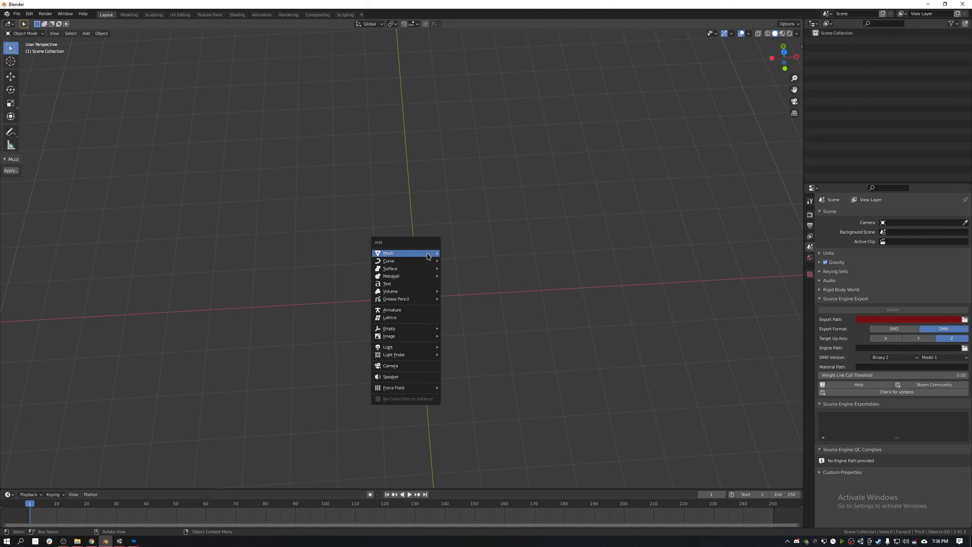
pyautogui.click(457, 252)
pyautogui.scroll(4, 463, 284)
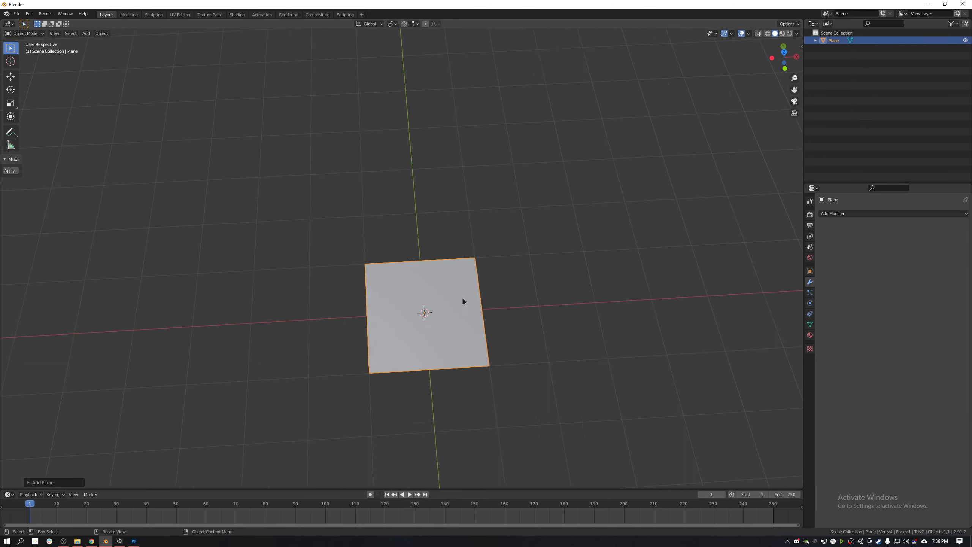
# Step: Enter Edit Mode on the plane and select the two vertices along one of its edges
pyautogui.press('Tab')
pyautogui.moveTo(462, 299); pyautogui.dragTo(440, 164, button='middle')
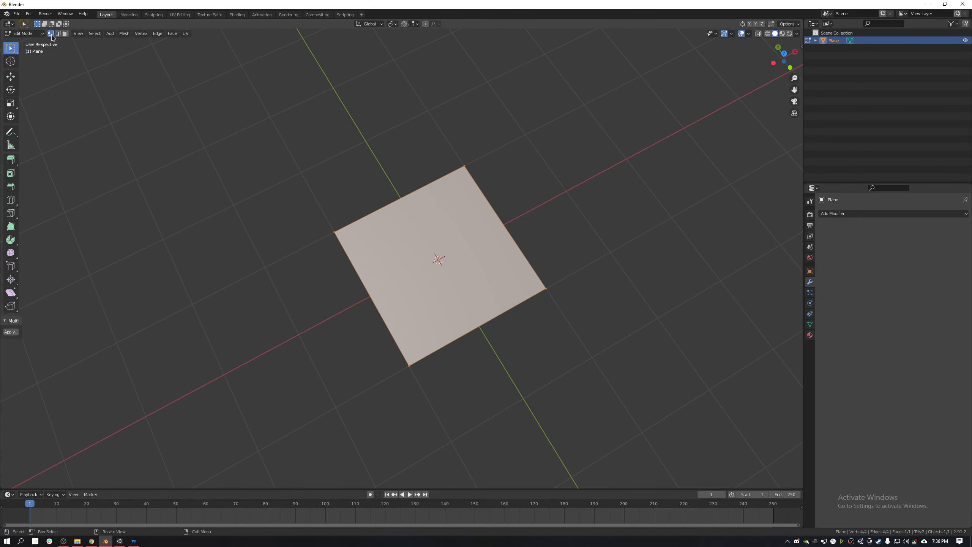
pyautogui.click(419, 178)
pyautogui.press('3')
pyautogui.moveTo(407, 121); pyautogui.dragTo(584, 208)
pyautogui.keyDown('shift'); pyautogui.moveTo(272, 186); pyautogui.dragTo(368, 275); pyautogui.keyUp('shift')
pyautogui.keyDown('shift'); pyautogui.moveTo(404, 356); pyautogui.dragTo(455, 400); pyautogui.keyUp('shift')
pyautogui.keyDown('shift'); pyautogui.click(410, 367); pyautogui.keyUp('shift')
pyautogui.moveTo(413, 381); pyautogui.dragTo(419, 214, button='middle')
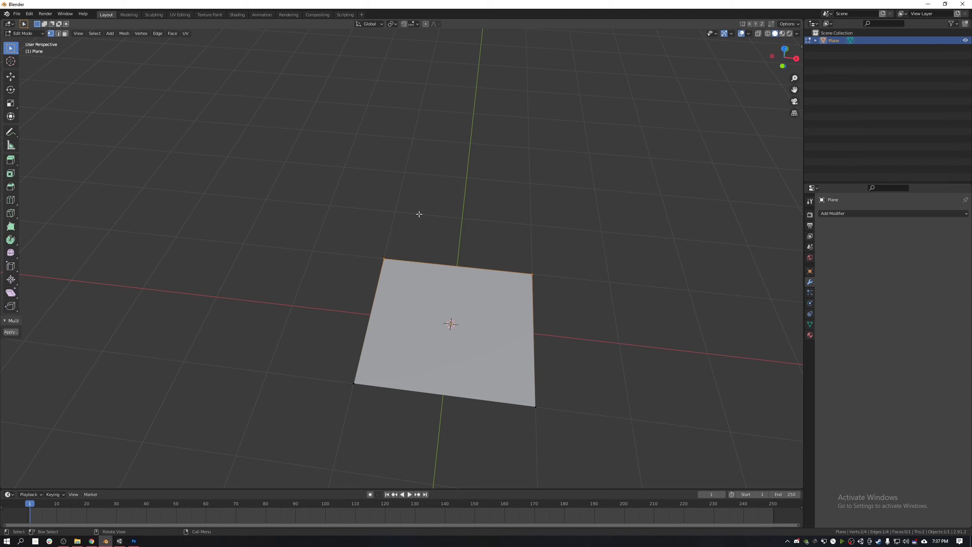
# Step: Delete the two selected vertices of the plane and select the remaining edge
pyautogui.moveTo(454, 224); pyautogui.dragTo(466, 207, button='middle')
pyautogui.press('x')
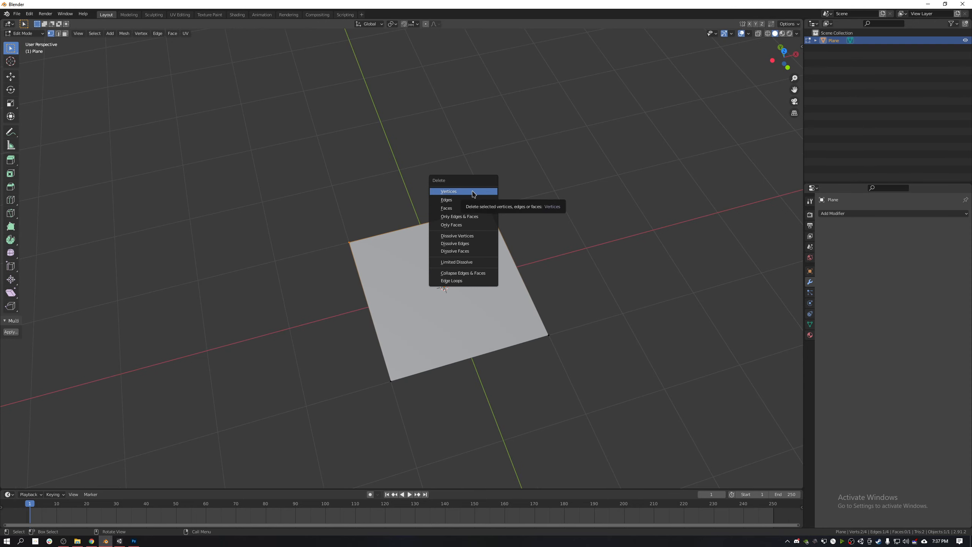
pyautogui.click(471, 191)
pyautogui.moveTo(528, 197); pyautogui.dragTo(373, 175, button='middle')
pyautogui.moveTo(246, 147); pyautogui.dragTo(616, 267)
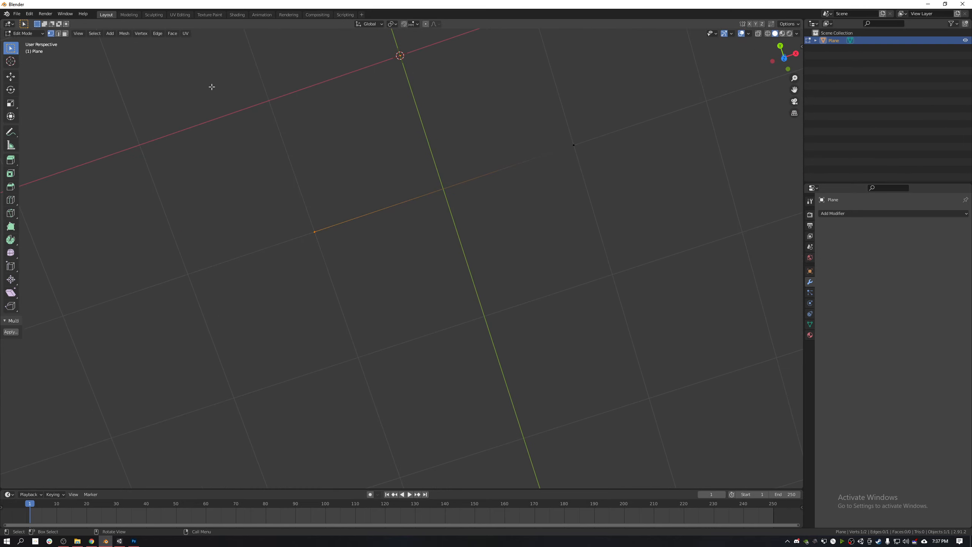
pyautogui.moveTo(210, 87); pyautogui.dragTo(680, 264)
pyautogui.moveTo(664, 240); pyautogui.dragTo(543, 191, button='middle')
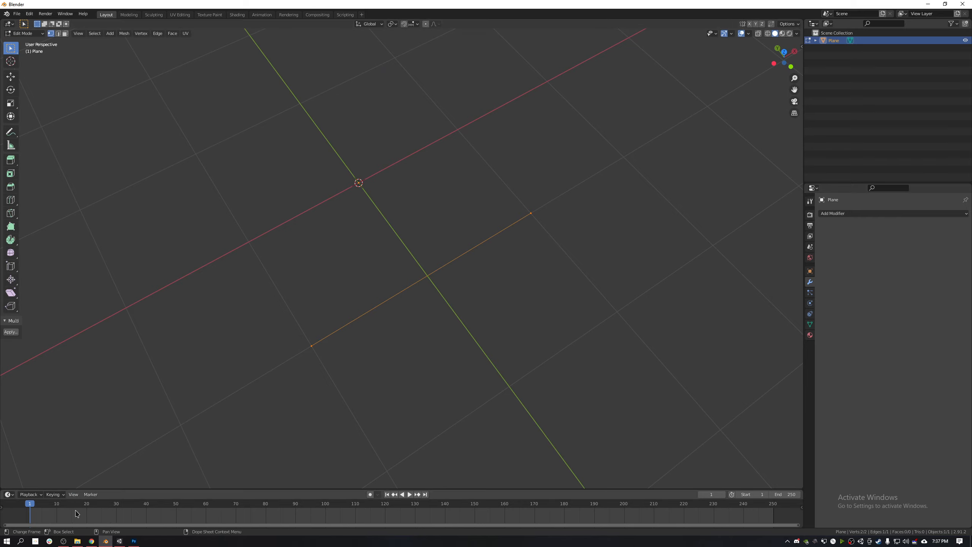
# Step: Switch to Unity, open the SkellySpawn folder and place its trail model in the scene for reference
pyautogui.moveTo(79, 543)
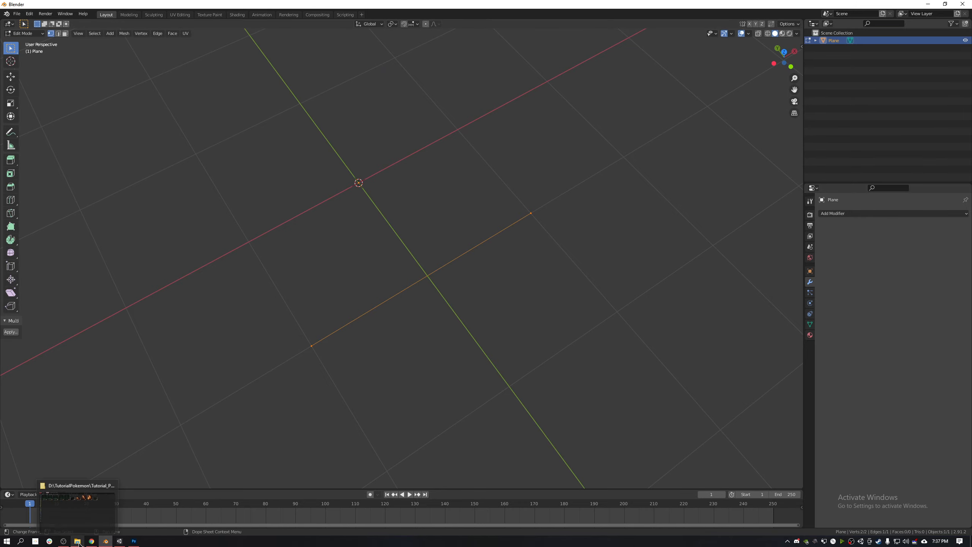
pyautogui.click(118, 540)
pyautogui.click(120, 351)
pyautogui.doubleClick(115, 376)
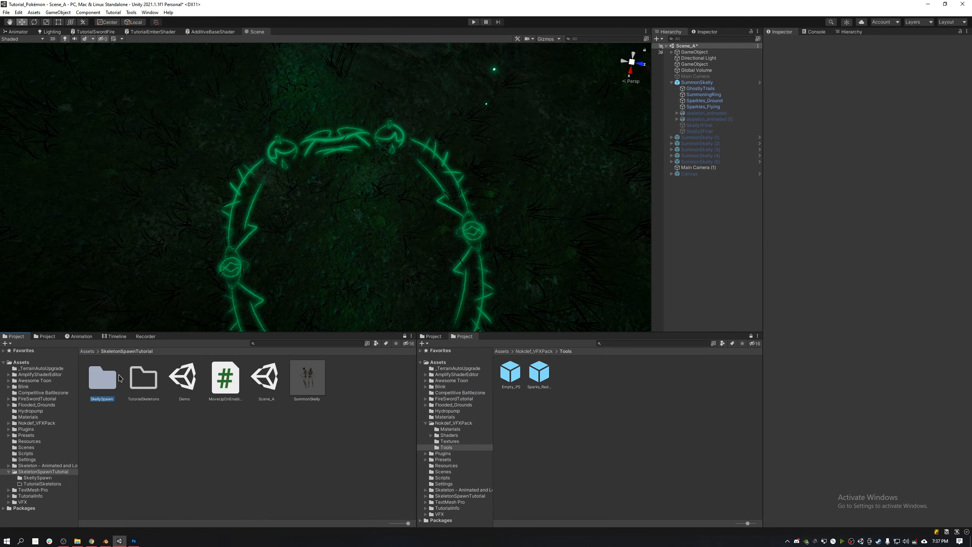
pyautogui.click(281, 383)
pyautogui.moveTo(270, 386); pyautogui.dragTo(332, 173)
pyautogui.scroll(-10, 332, 174)
pyautogui.keyDown('alt'); pyautogui.moveTo(522, 210); pyautogui.dragTo(473, 194); pyautogui.keyUp('alt')
# Step: Delete the reference model from the scene and switch back to Blender
pyautogui.press('Delete')
pyautogui.keyDown('alt'); pyautogui.moveTo(483, 202); pyautogui.dragTo(421, 184); pyautogui.keyUp('alt')
pyautogui.click(936, 3)
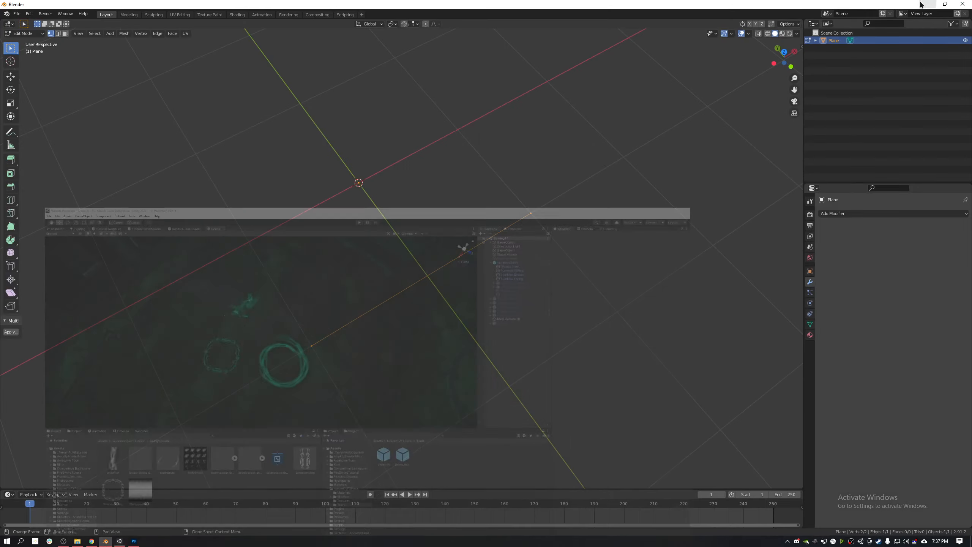
# Step: Select the whole remaining edge in Edit Mode and move it 1 m along the global Y axis
pyautogui.moveTo(407, 236); pyautogui.dragTo(458, 221, button='middle')
pyautogui.moveTo(325, 221); pyautogui.dragTo(539, 284)
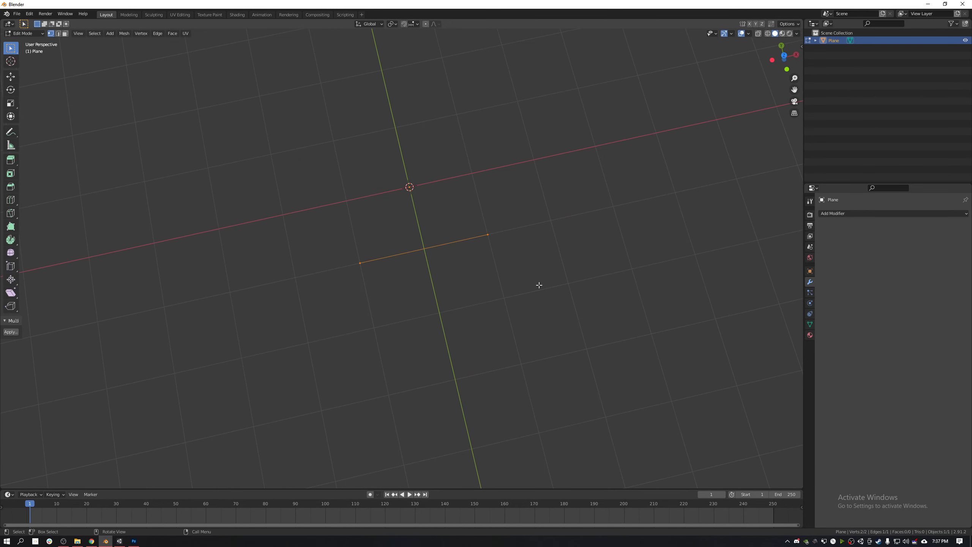
pyautogui.keyDown('shift'); pyautogui.moveTo(525, 269); pyautogui.dragTo(503, 319, button='middle'); pyautogui.keyUp('shift')
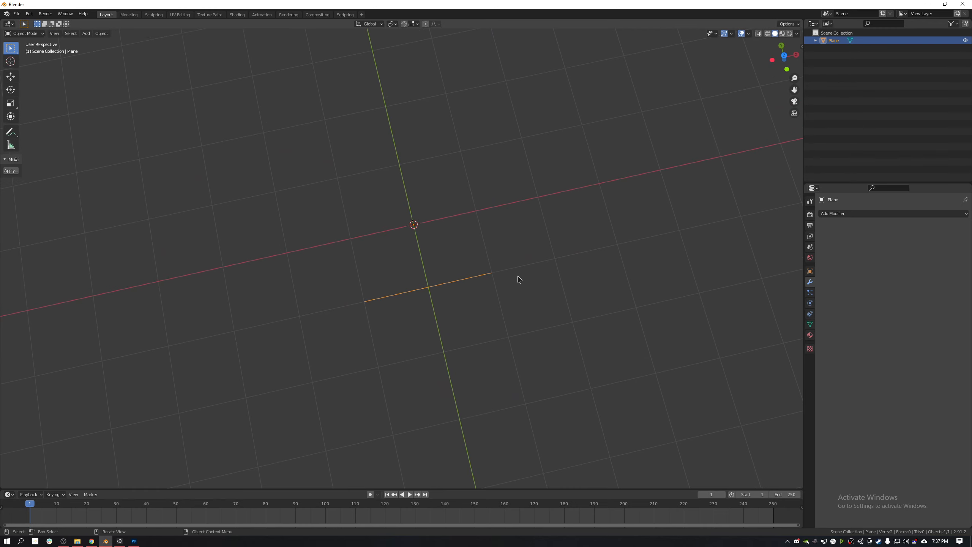
pyautogui.moveTo(319, 252); pyautogui.dragTo(557, 334)
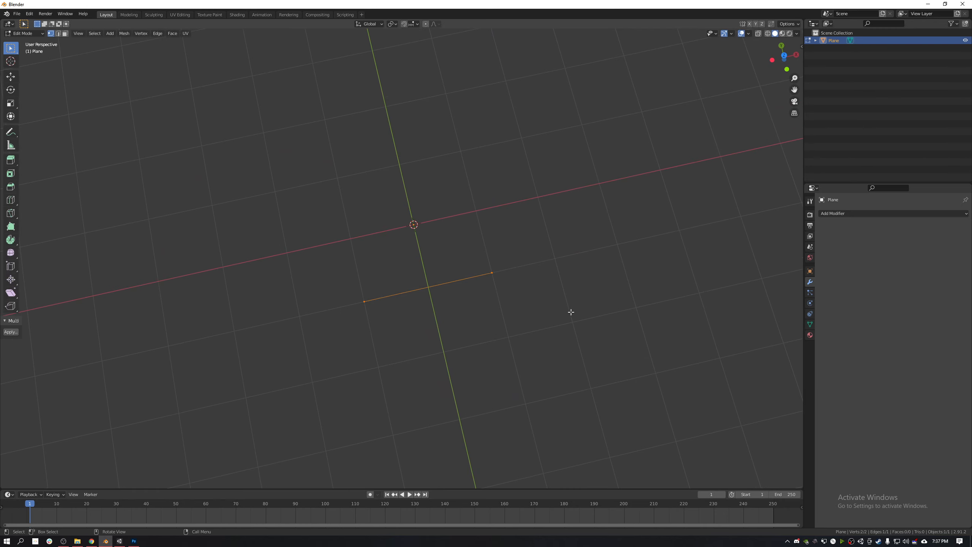
pyautogui.press('g')
pyautogui.press('y')
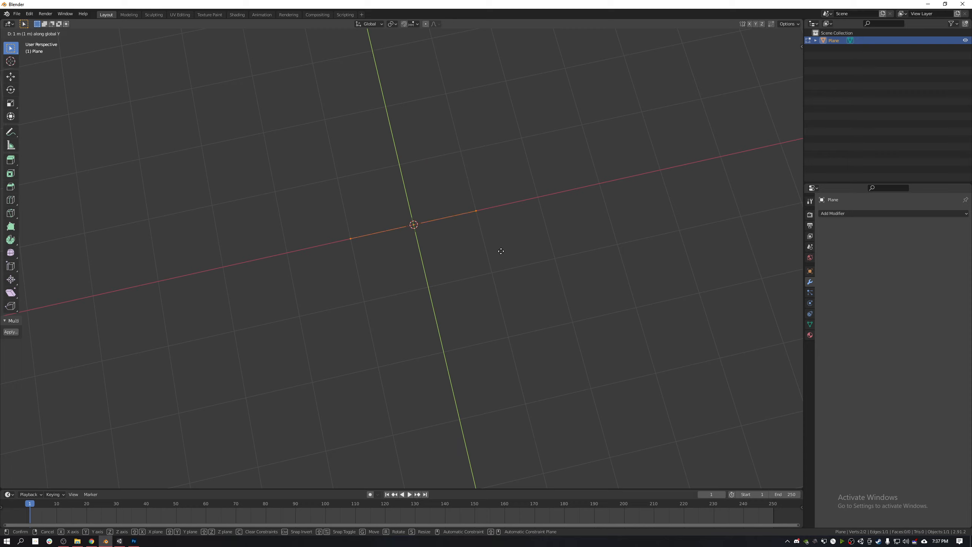
pyautogui.press('Return')
# Step: Move the edge 1 m along the global X axis so that it starts at the origin
pyautogui.press('g')
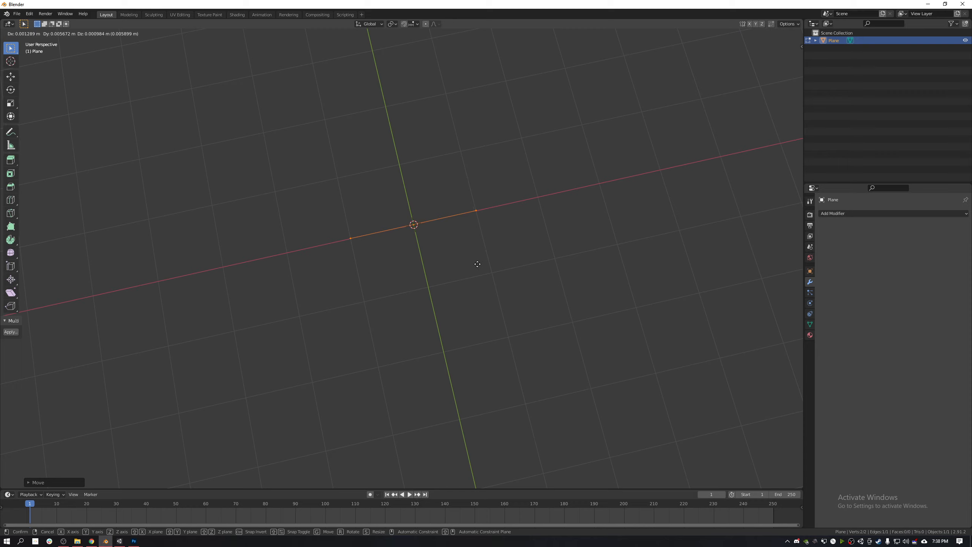
pyautogui.press('x')
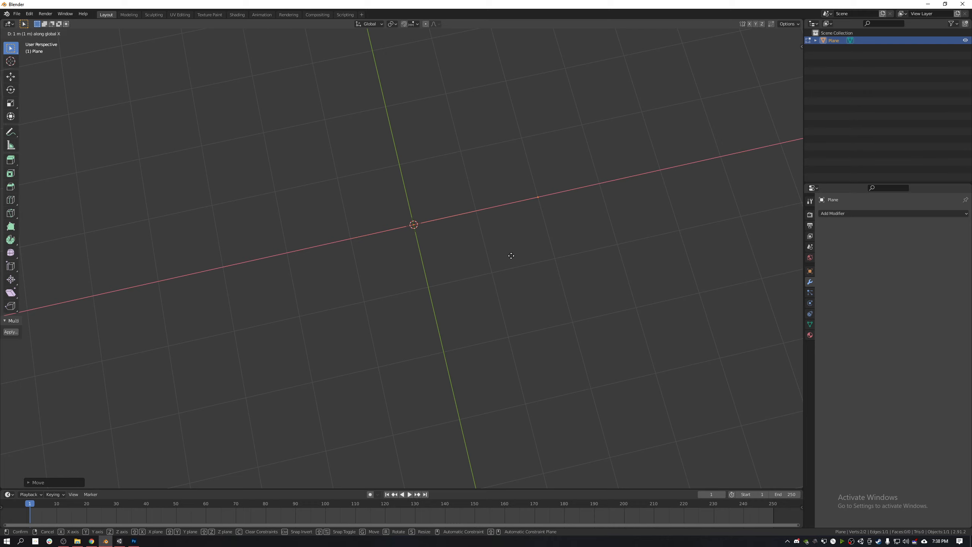
pyautogui.press('Return')
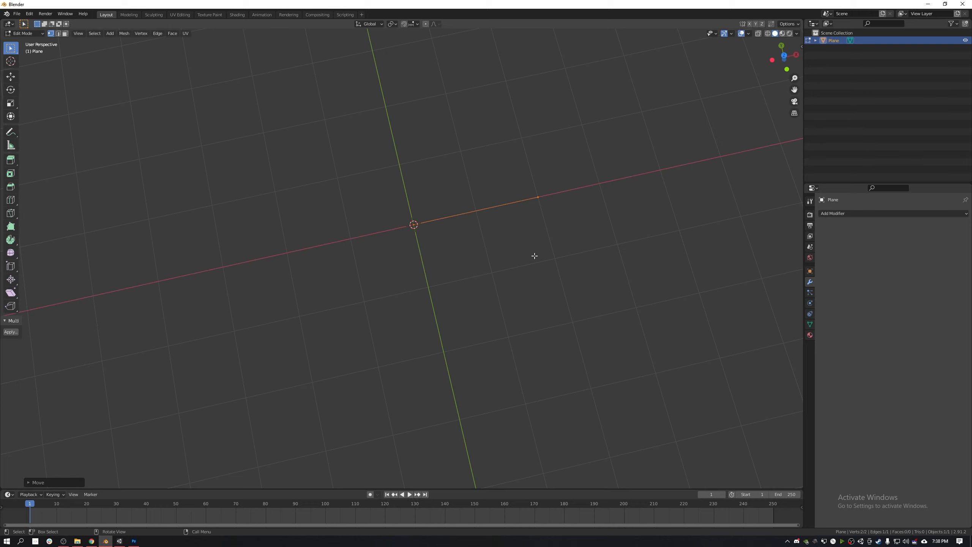
# Step: Shorten the edge in top view by moving its outer vertex about -1.742 m along the global X axis
pyautogui.moveTo(534, 256); pyautogui.dragTo(463, 278, button='middle')
pyautogui.click(492, 310)
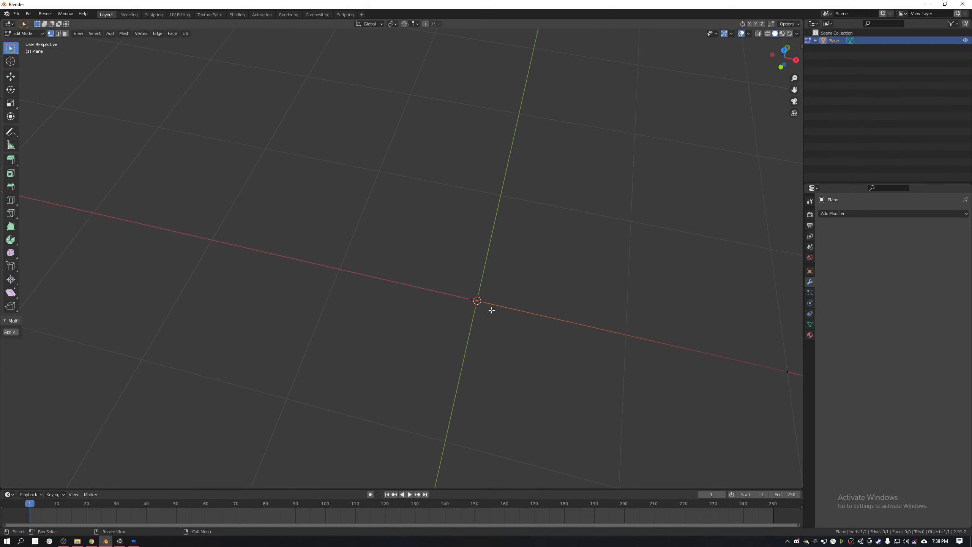
pyautogui.moveTo(586, 341); pyautogui.dragTo(534, 252, button='middle')
pyautogui.moveTo(468, 237); pyautogui.dragTo(608, 361)
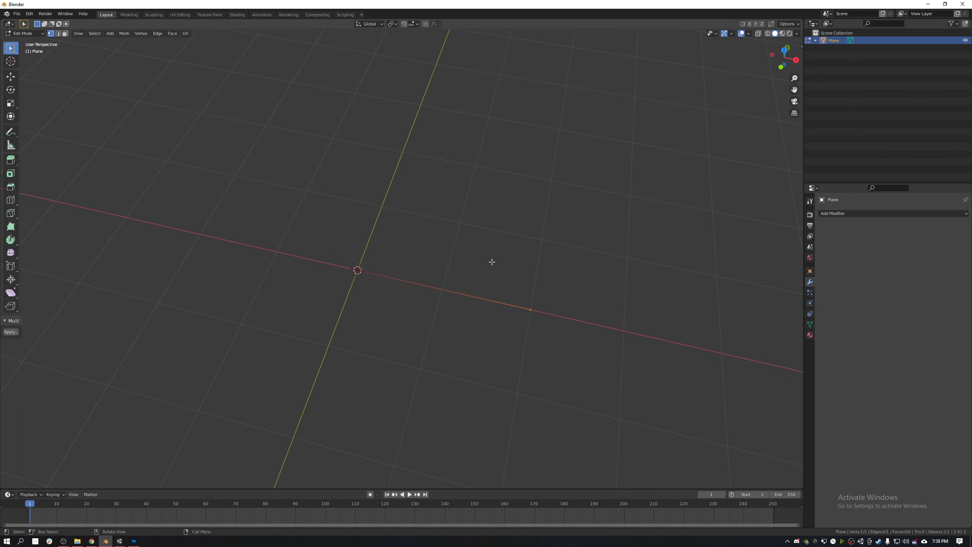
pyautogui.keyDown('alt'); pyautogui.moveTo(632, 353); pyautogui.dragTo(592, 320, button='middle'); pyautogui.keyUp('alt')
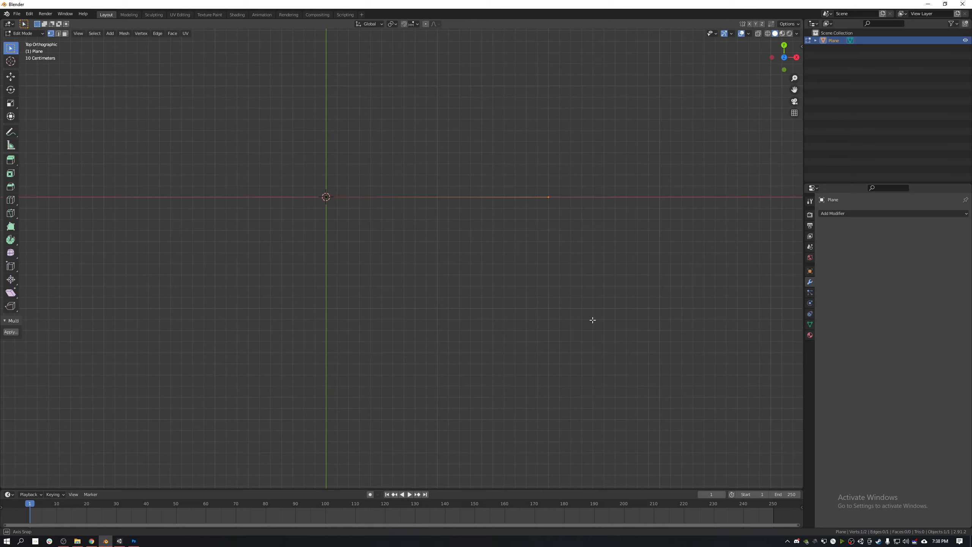
pyautogui.press('g')
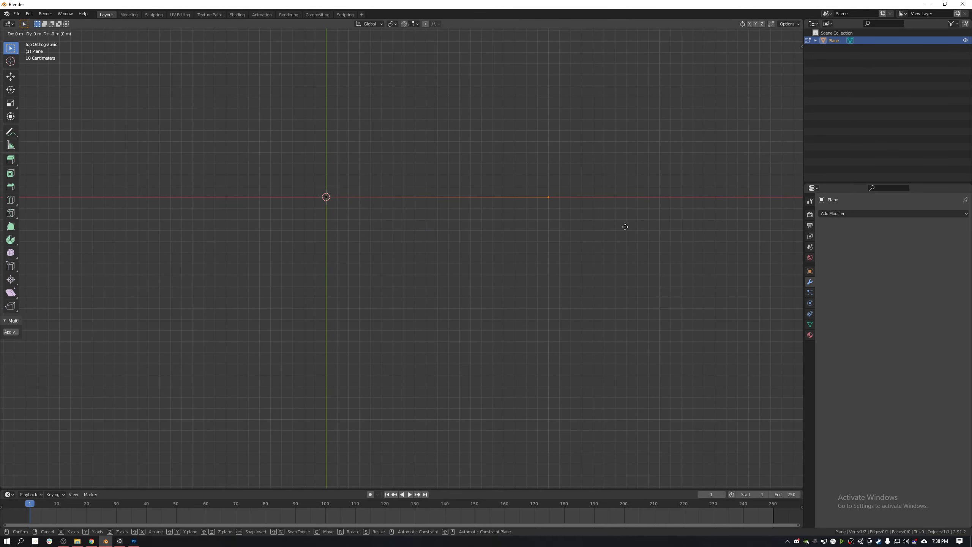
pyautogui.press('x')
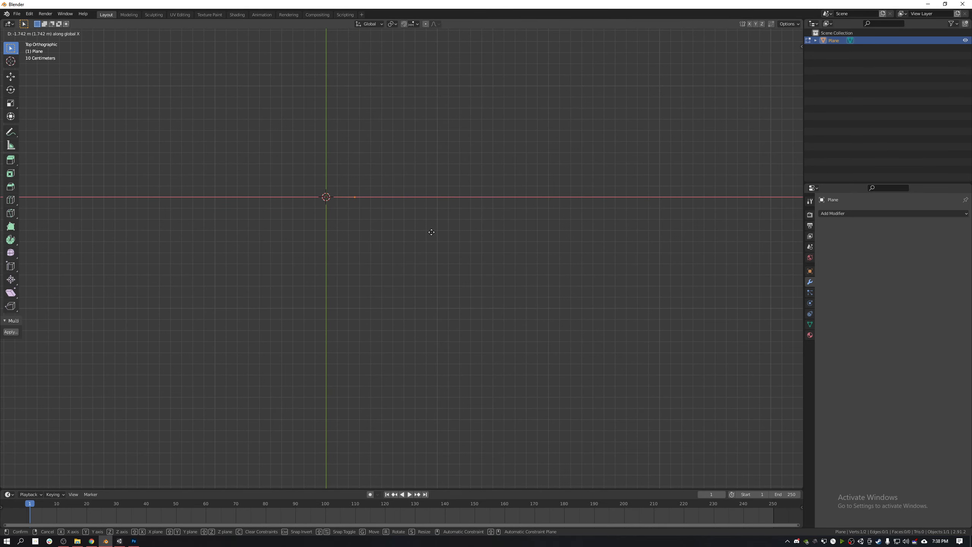
pyautogui.click(431, 232)
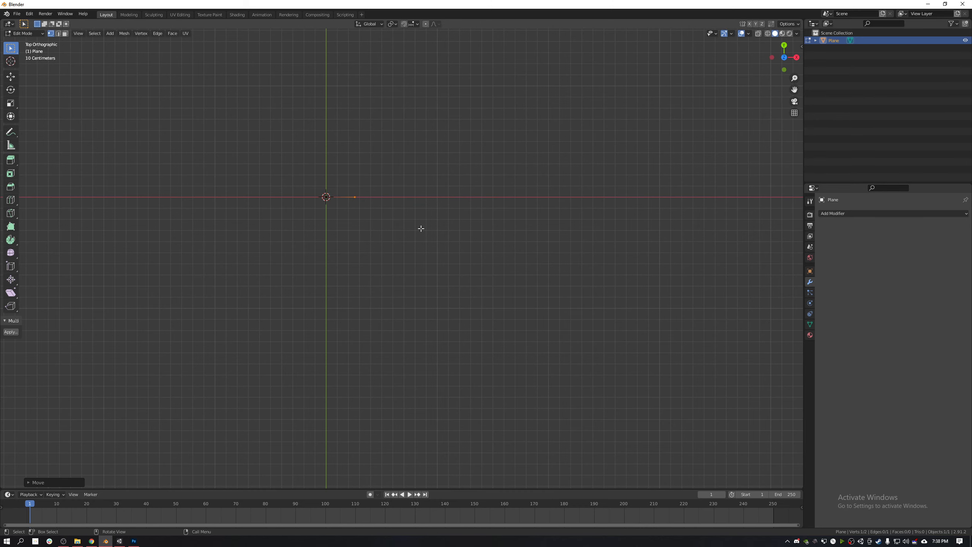
# Step: Return to Object Mode, add a Screw modifier to the edge and widen the properties area
pyautogui.moveTo(300, 187); pyautogui.dragTo(370, 241)
pyautogui.keyDown('shift'); pyautogui.moveTo(421, 213); pyautogui.dragTo(534, 292, button='middle'); pyautogui.keyUp('shift')
pyautogui.press('Tab')
pyautogui.moveTo(528, 354); pyautogui.dragTo(509, 296, button='middle')
pyautogui.click(835, 214)
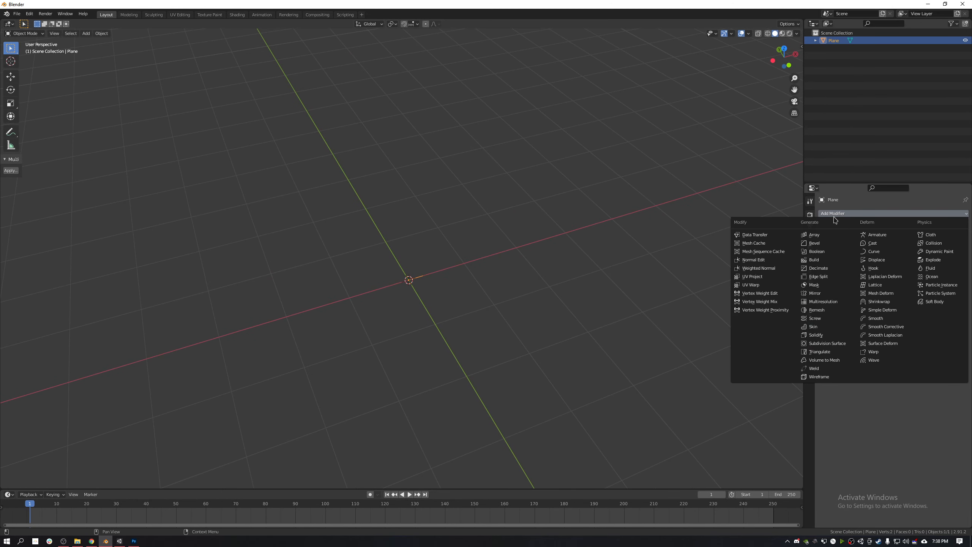
pyautogui.click(845, 318)
pyautogui.moveTo(533, 303); pyautogui.dragTo(489, 264, button='middle')
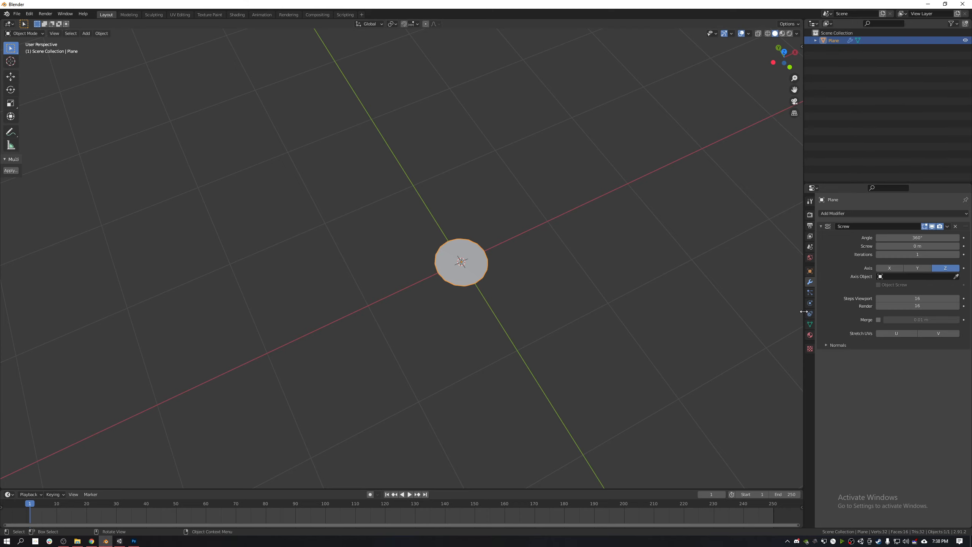
pyautogui.moveTo(803, 311); pyautogui.dragTo(673, 313)
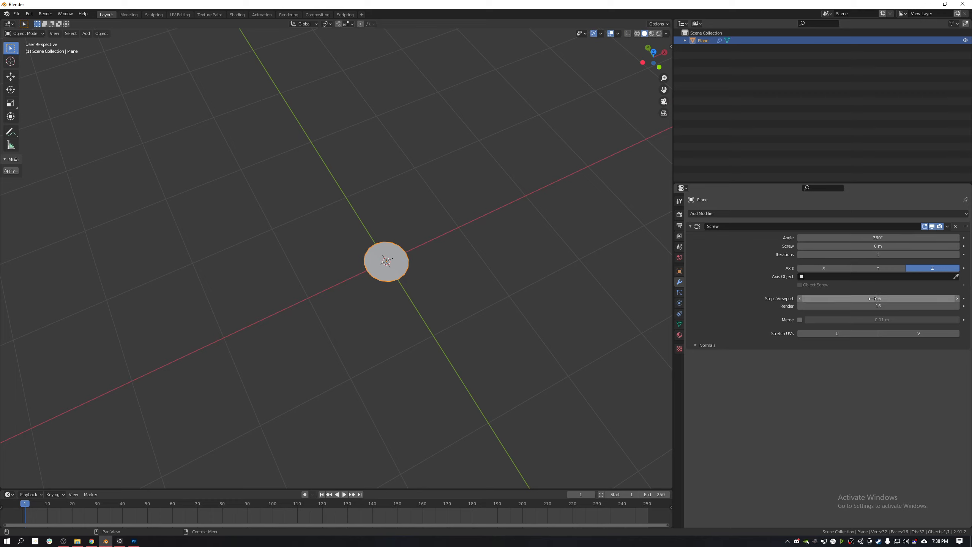
# Step: Set the Screw modifier's screw height to 2 m
pyautogui.moveTo(876, 246); pyautogui.dragTo(913, 246)
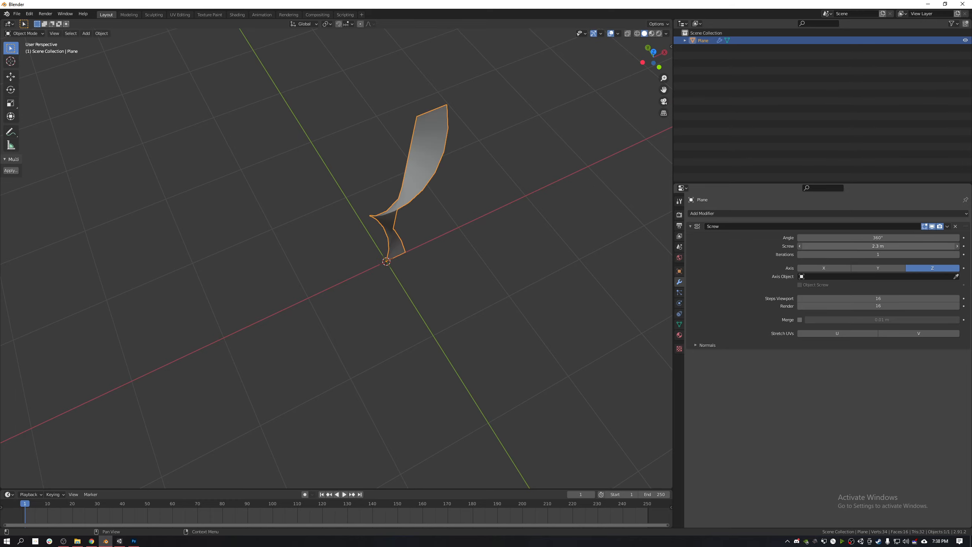
pyautogui.moveTo(512, 288); pyautogui.dragTo(547, 268, button='middle')
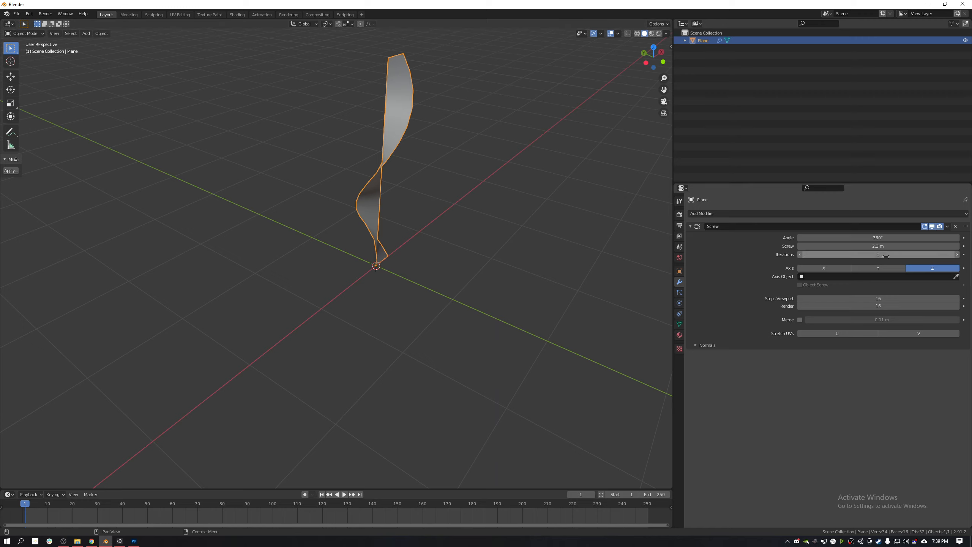
pyautogui.moveTo(875, 246)
pyautogui.mouseDown()
pyautogui.moveTo(842, 246)
pyautogui.moveTo(880, 246)
pyautogui.moveTo(842, 246)
pyautogui.moveTo(868, 246)
pyautogui.mouseUp()
pyautogui.doubleClick(868, 246)
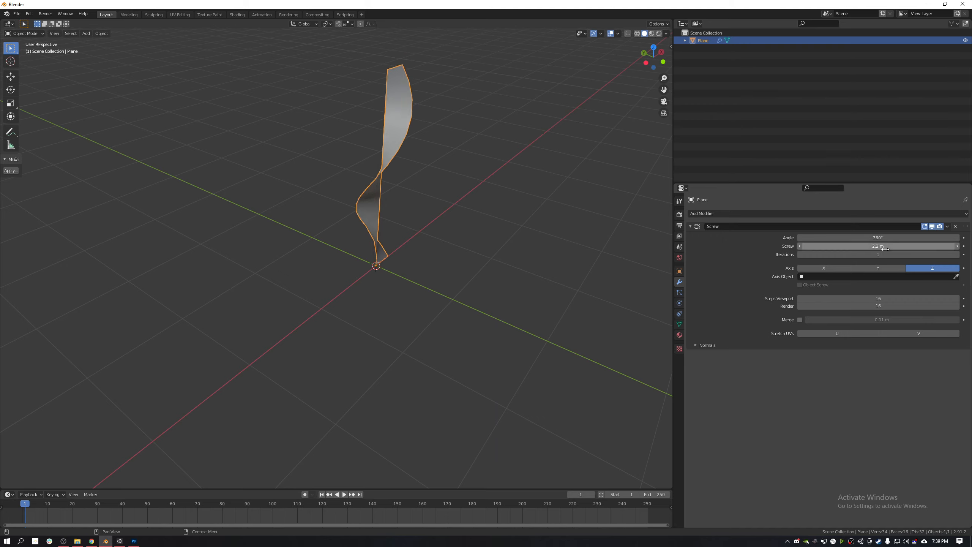
pyautogui.write('2')
pyautogui.press('Tab')
pyautogui.moveTo(445, 235); pyautogui.dragTo(574, 232, button='middle')
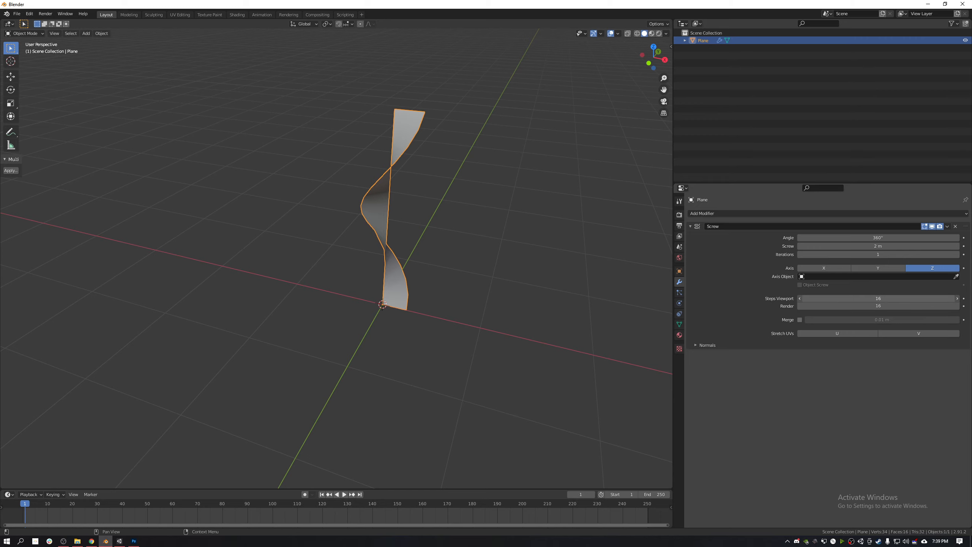
# Step: Set the Screw modifier's viewport steps to 30
pyautogui.moveTo(878, 298)
pyautogui.mouseDown()
pyautogui.moveTo(842, 298)
pyautogui.moveTo(863, 298)
pyautogui.mouseUp()
pyautogui.moveTo(567, 230); pyautogui.dragTo(535, 269, button='middle')
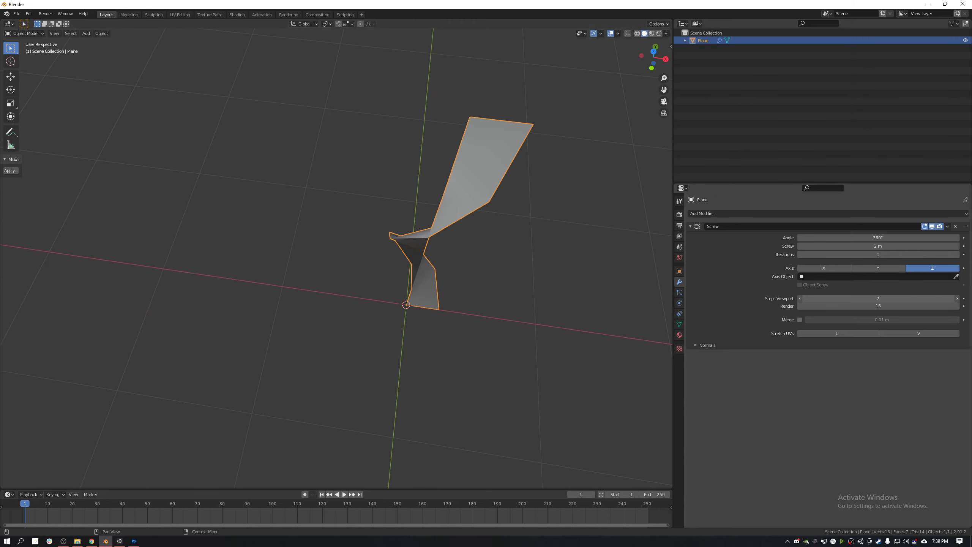
pyautogui.moveTo(878, 295); pyautogui.dragTo(892, 295)
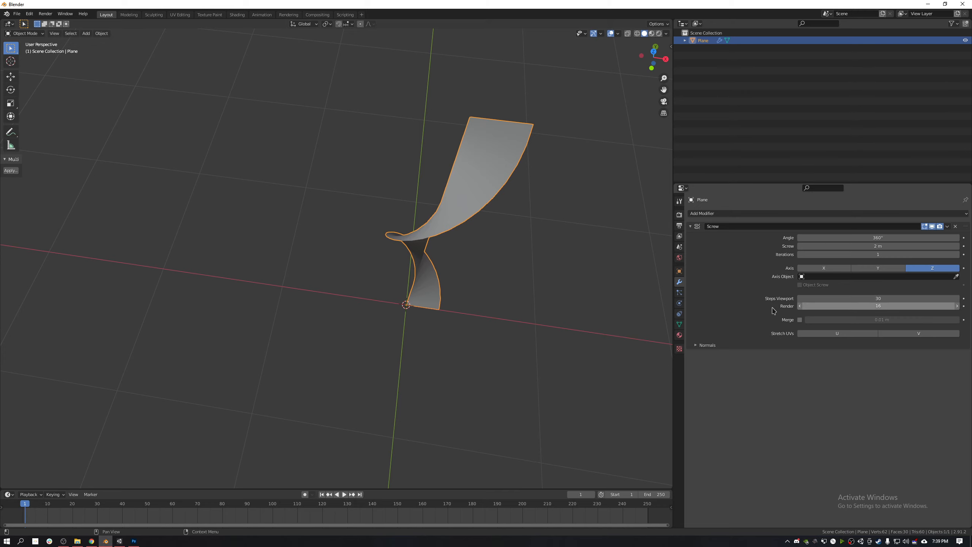
pyautogui.moveTo(429, 383); pyautogui.dragTo(453, 313, button='middle')
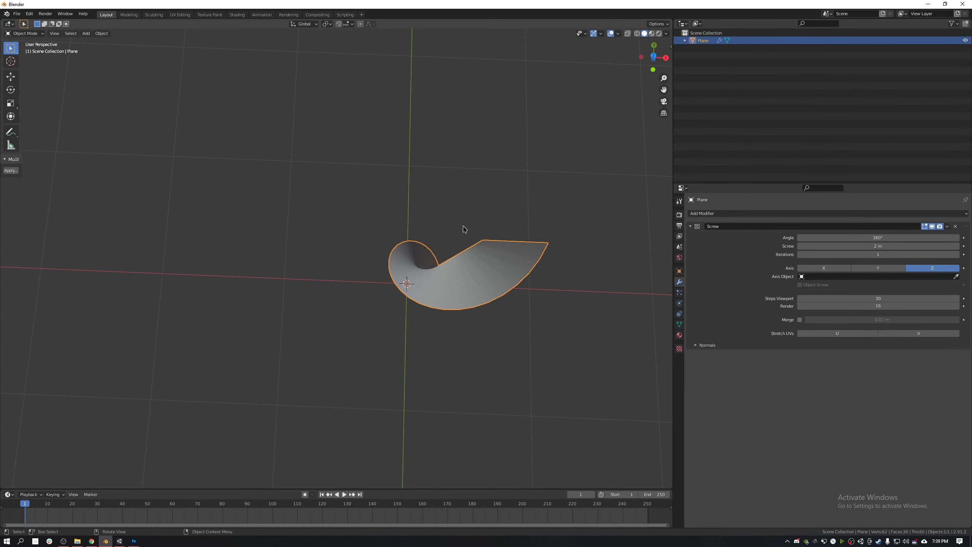
# Step: Reduce the Screw modifier's screw height to 0.6 m and inspect the spiral from above and the side
pyautogui.moveTo(464, 229); pyautogui.dragTo(576, 192, button='middle')
pyautogui.moveTo(576, 239)
pyautogui.mouseDown(button='middle')
pyautogui.moveTo(516, 263)
pyautogui.moveTo(462, 204)
pyautogui.moveTo(534, 211)
pyautogui.moveTo(481, 214)
pyautogui.moveTo(445, 200)
pyautogui.moveTo(423, 230)
pyautogui.moveTo(577, 239)
pyautogui.mouseUp(button='middle')
pyautogui.moveTo(875, 250); pyautogui.dragTo(846, 249)
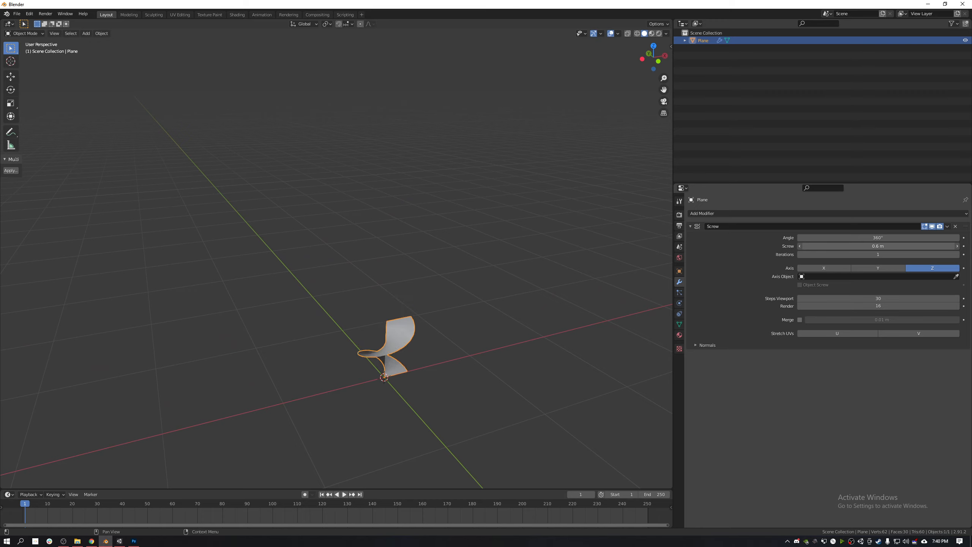
pyautogui.moveTo(393, 238); pyautogui.dragTo(401, 168, button='middle')
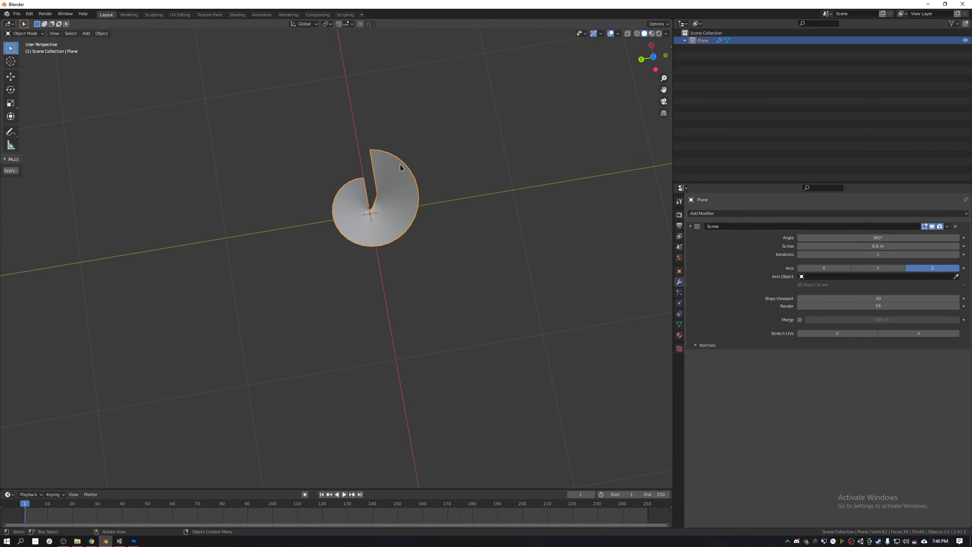
pyautogui.moveTo(481, 231); pyautogui.dragTo(436, 233, button='middle')
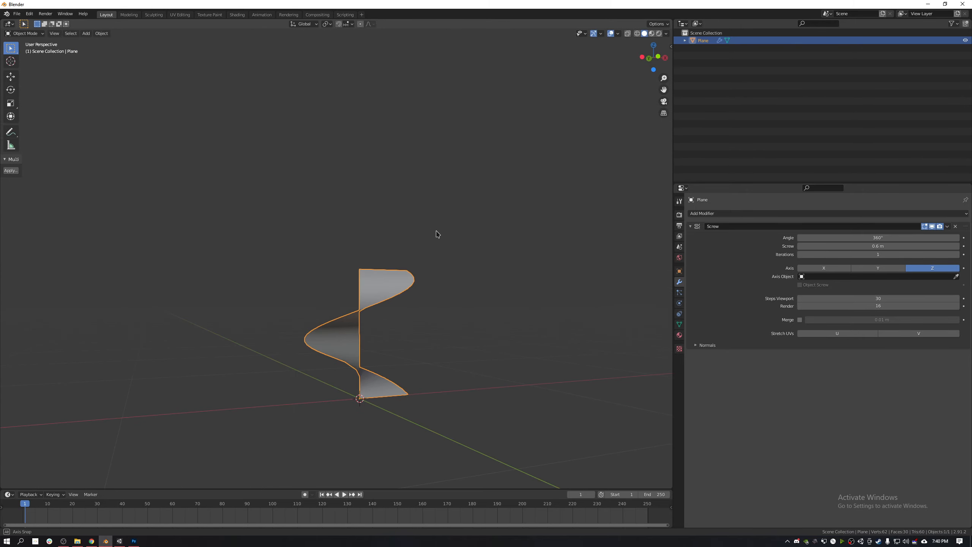
# Step: Set the Screw modifier's angle to about 1102° and its viewport steps to 90
pyautogui.moveTo(916, 238); pyautogui.dragTo(969, 238)
pyautogui.moveTo(319, 224); pyautogui.dragTo(349, 326, button='middle')
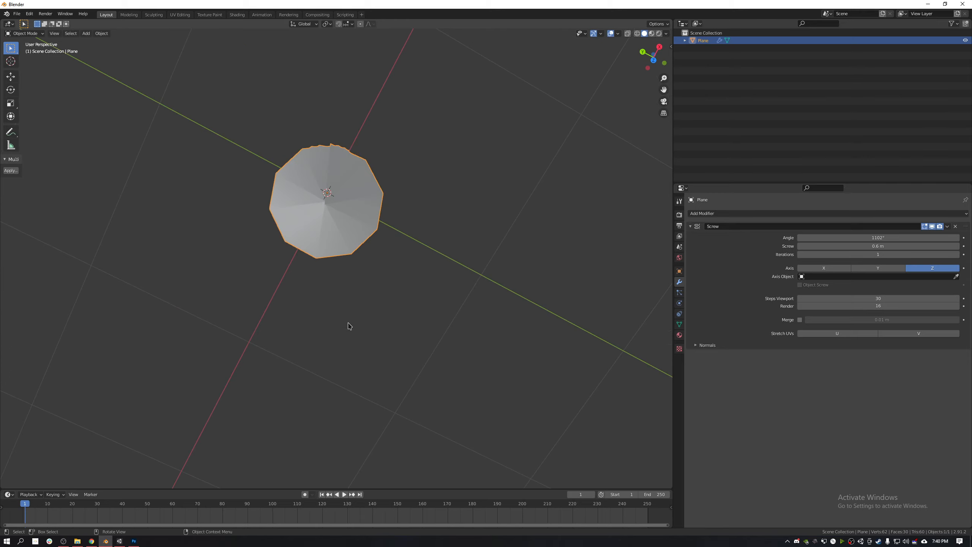
pyautogui.moveTo(631, 285); pyautogui.dragTo(309, 172, button='middle')
pyautogui.moveTo(248, 289); pyautogui.dragTo(412, 261, button='middle')
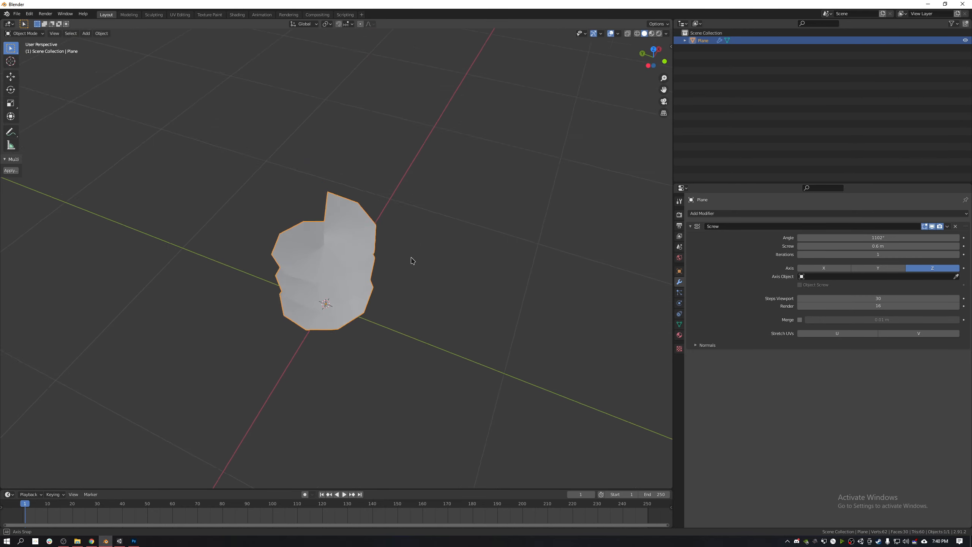
pyautogui.moveTo(878, 299); pyautogui.dragTo(899, 299)
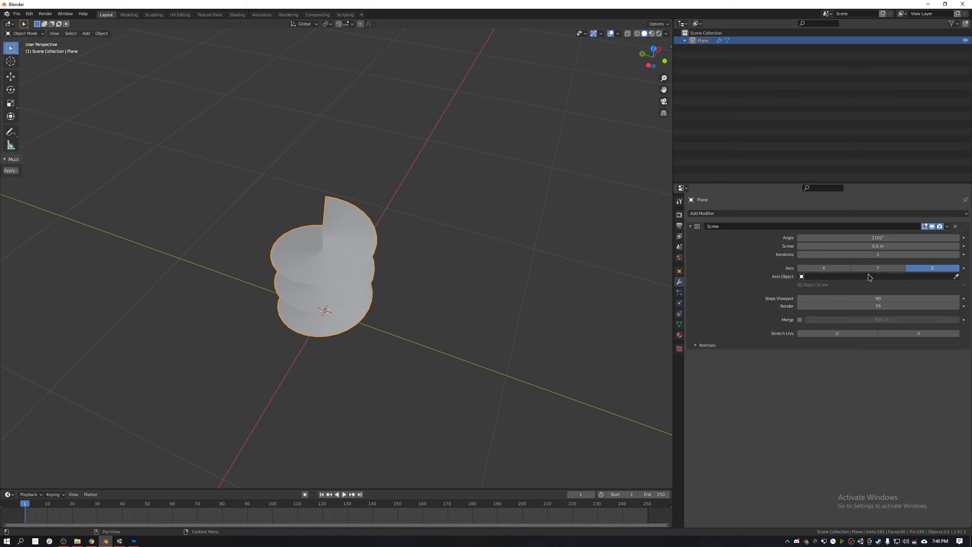
# Step: Set the Screw modifier's viewport steps to 30 and its angle to 400°
pyautogui.click(878, 299)
pyautogui.write('30')
pyautogui.press('Tab')
pyautogui.doubleClick(863, 236)
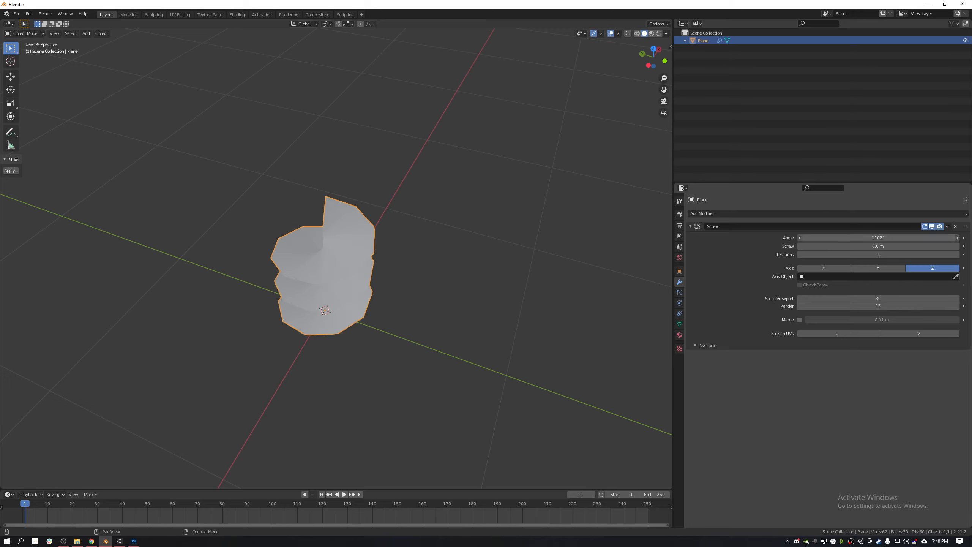
pyautogui.write('400')
pyautogui.press('Tab')
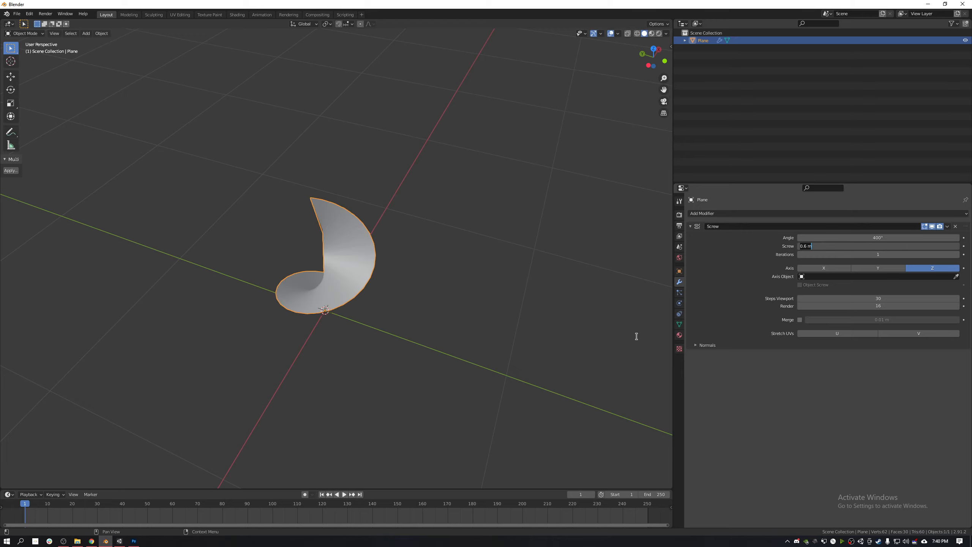
pyautogui.press('Return')
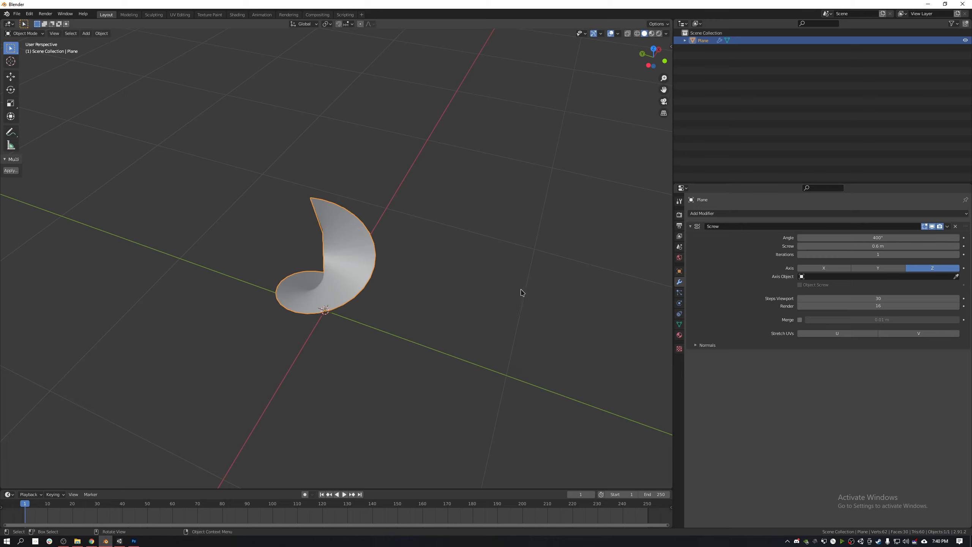
# Step: Scale the spiral object uniformly twice to adjust its overall size, checking its shape from the side and above
pyautogui.moveTo(521, 293); pyautogui.dragTo(447, 308, button='middle')
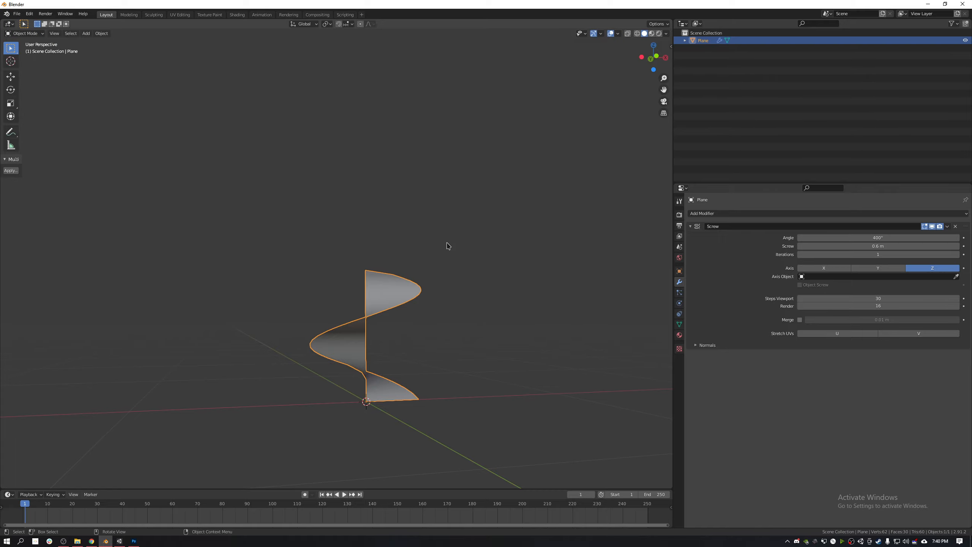
pyautogui.moveTo(447, 245); pyautogui.dragTo(414, 318, button='middle')
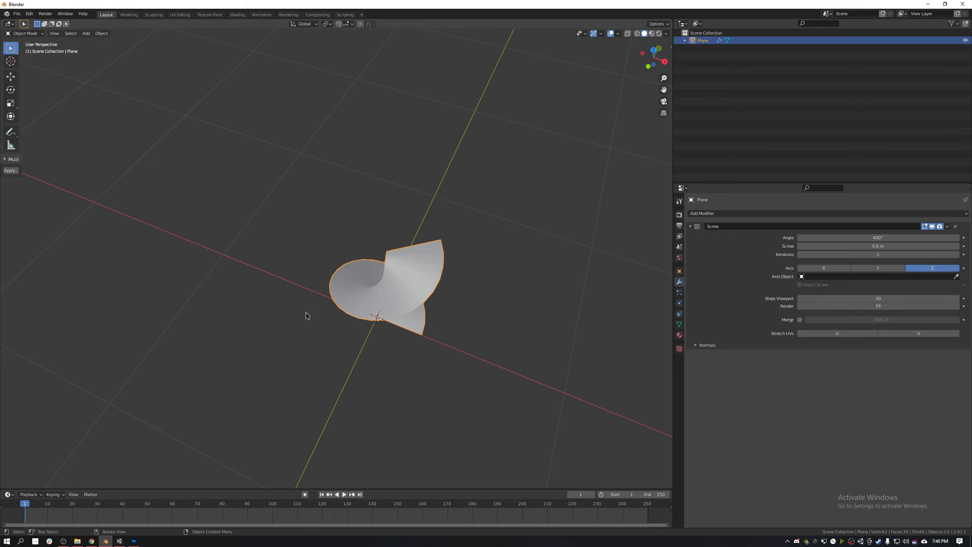
pyautogui.moveTo(306, 315); pyautogui.dragTo(475, 219, button='middle')
pyautogui.press('s')
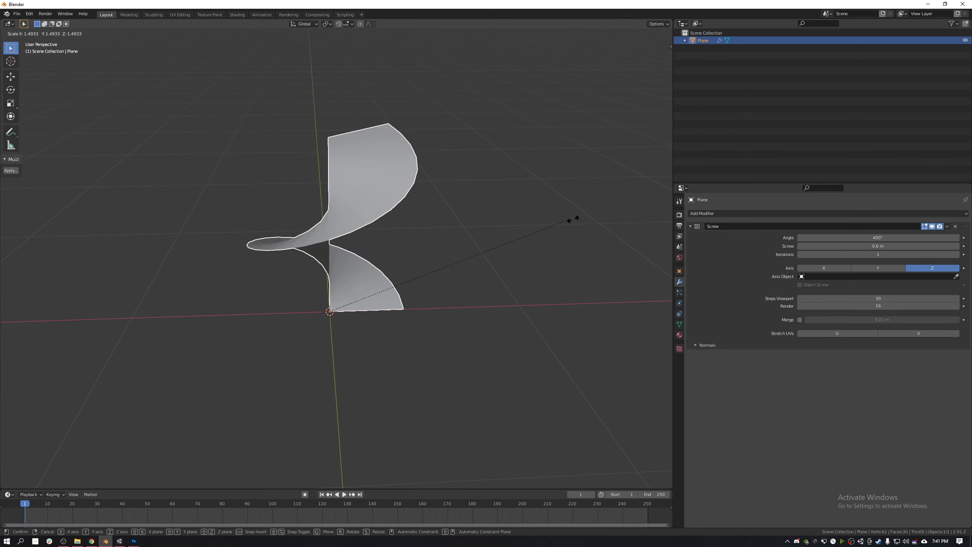
pyautogui.click(336, 214)
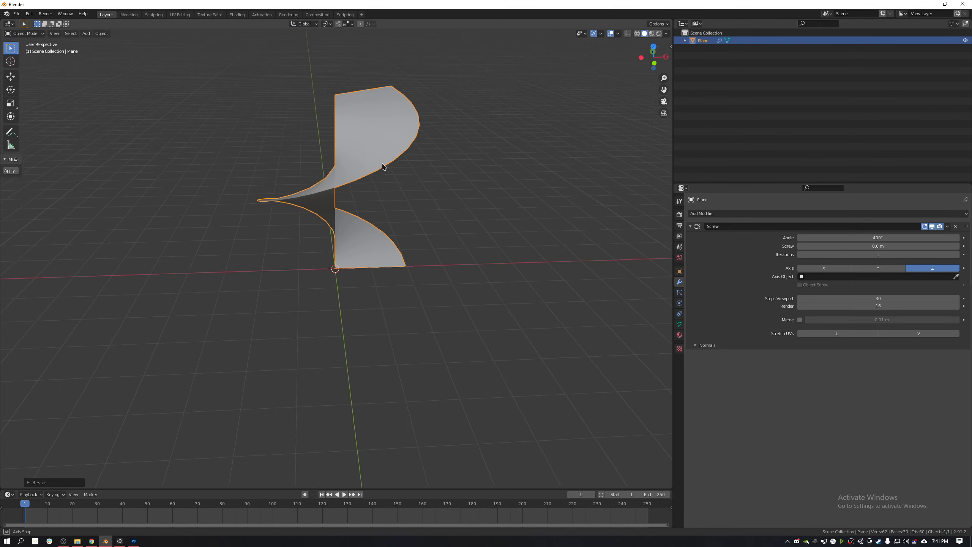
pyautogui.moveTo(383, 167); pyautogui.dragTo(457, 143, button='middle')
pyautogui.press('s')
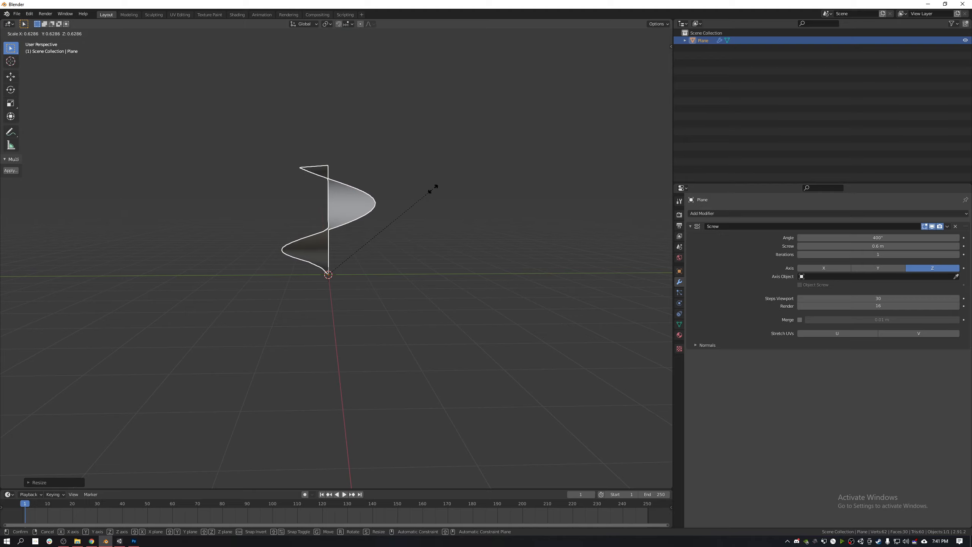
pyautogui.click(531, 180)
pyautogui.moveTo(489, 167); pyautogui.dragTo(437, 237, button='middle')
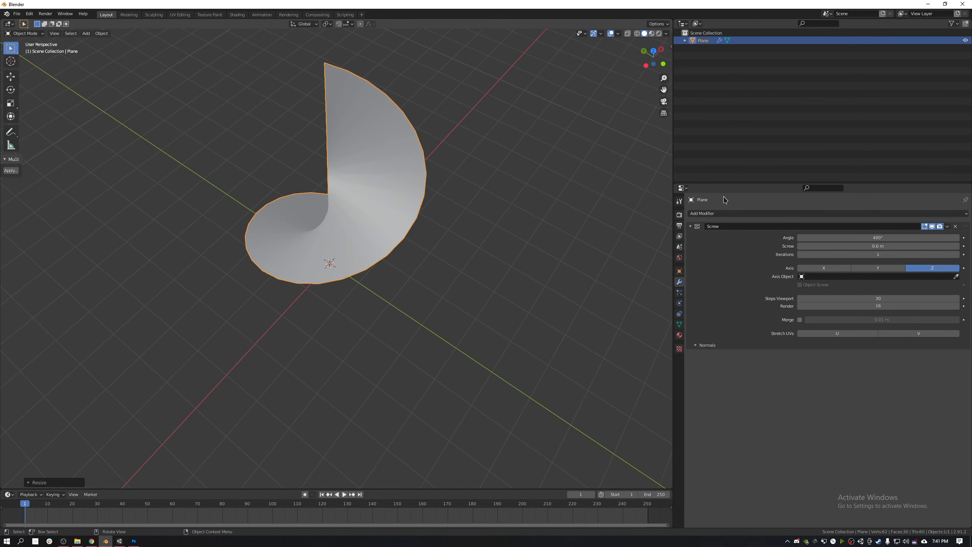
# Step: Apply the Screw modifier to the spiral mesh
pyautogui.click(948, 227)
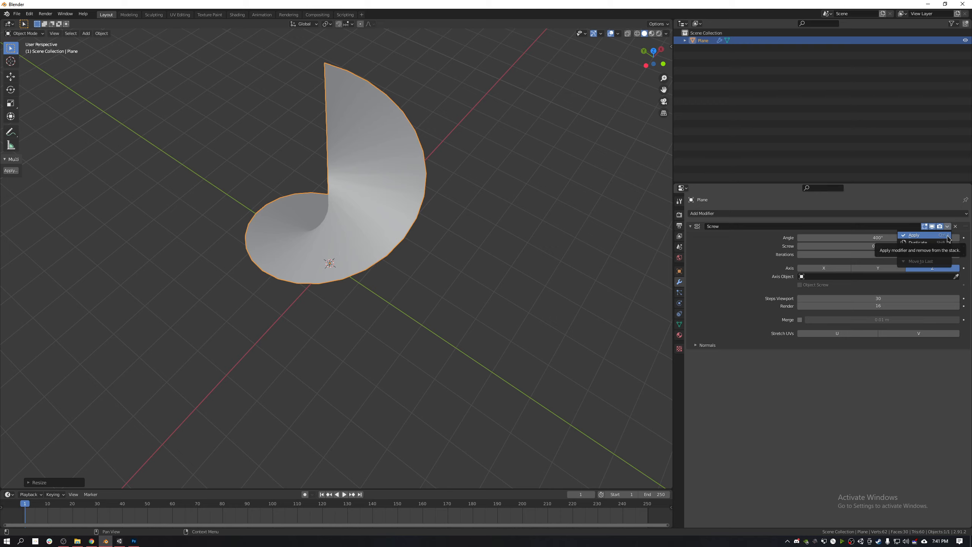
pyautogui.click(947, 226)
pyautogui.click(942, 238)
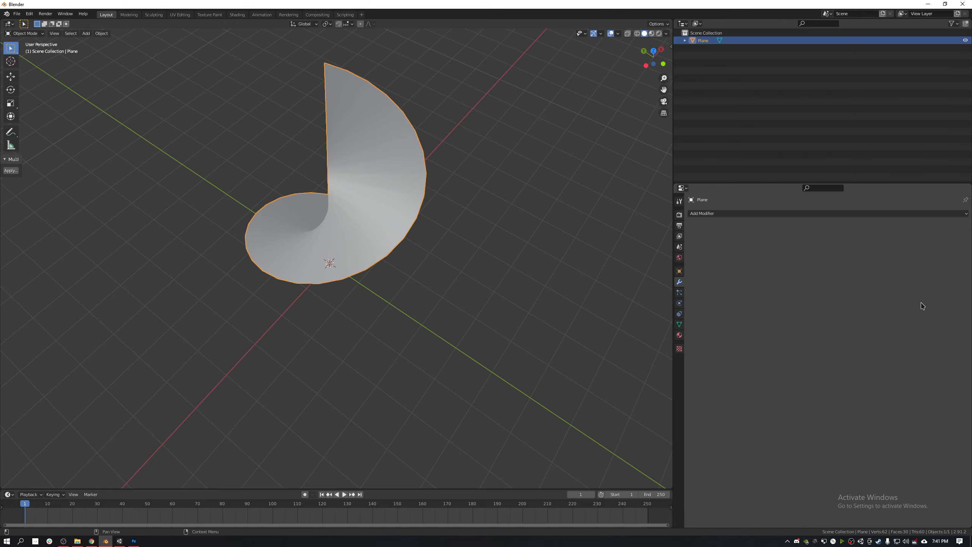
# Step: Enter Edit Mode with edge selection and select the spiral mesh's outer edge loop
pyautogui.moveTo(427, 180); pyautogui.dragTo(465, 214, button='middle')
pyautogui.press('Tab')
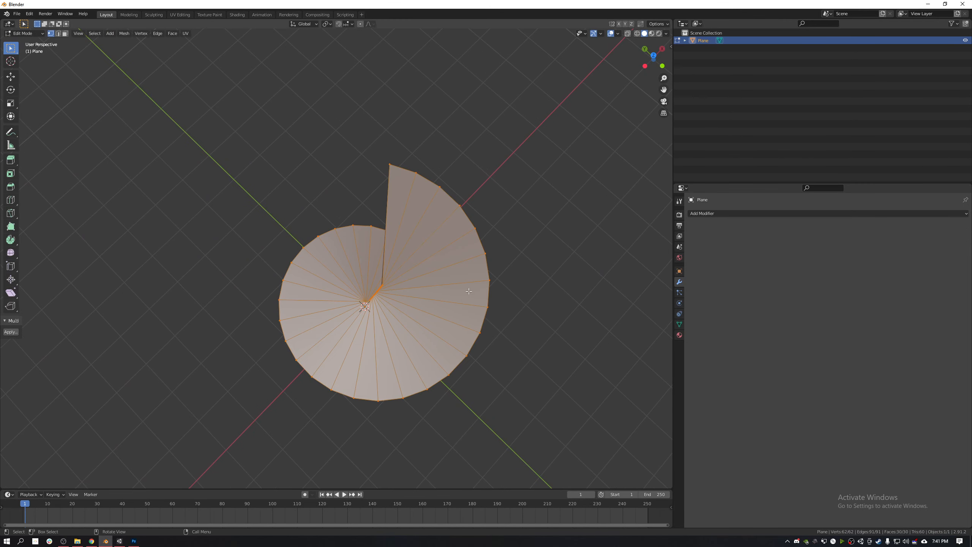
pyautogui.moveTo(499, 276); pyautogui.dragTo(475, 272, button='middle')
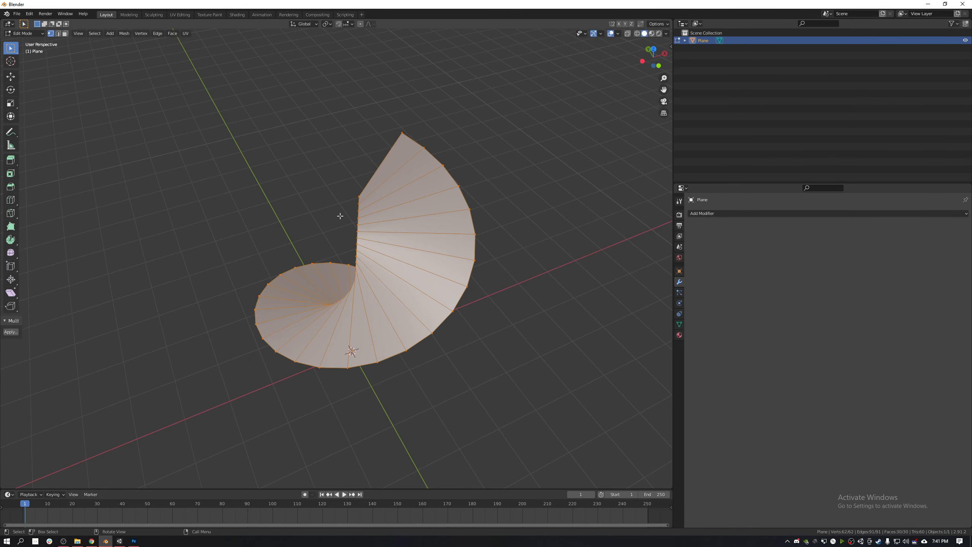
pyautogui.moveTo(340, 216); pyautogui.dragTo(188, 90, button='middle')
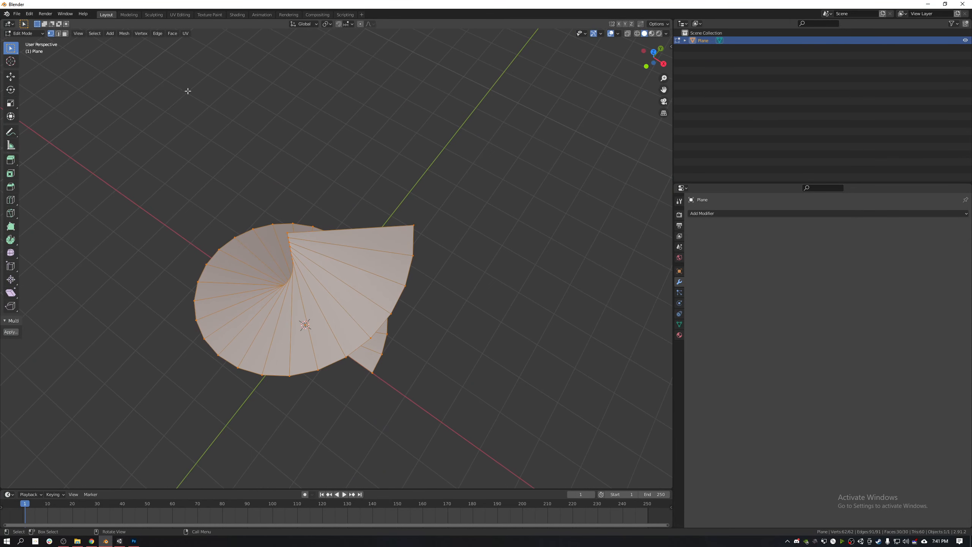
pyautogui.click(58, 34)
pyautogui.moveTo(574, 184); pyautogui.dragTo(414, 252, button='middle')
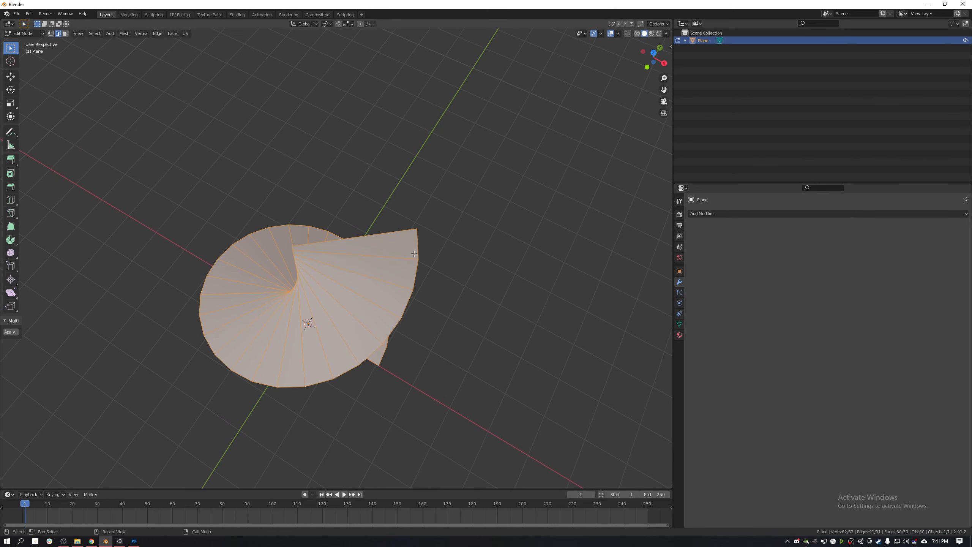
pyautogui.keyDown('alt'); pyautogui.click(414, 250); pyautogui.keyUp('alt')
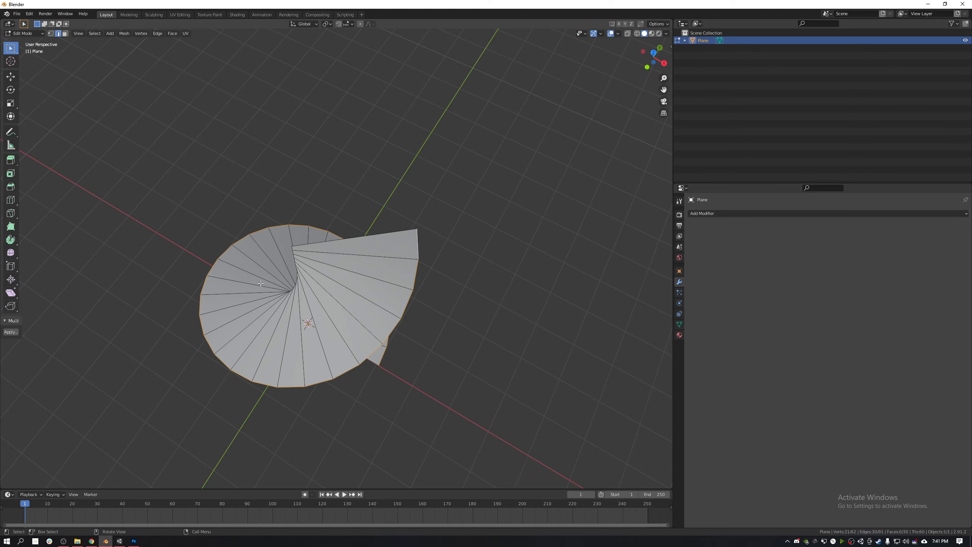
pyautogui.moveTo(261, 283); pyautogui.dragTo(421, 242, button='middle')
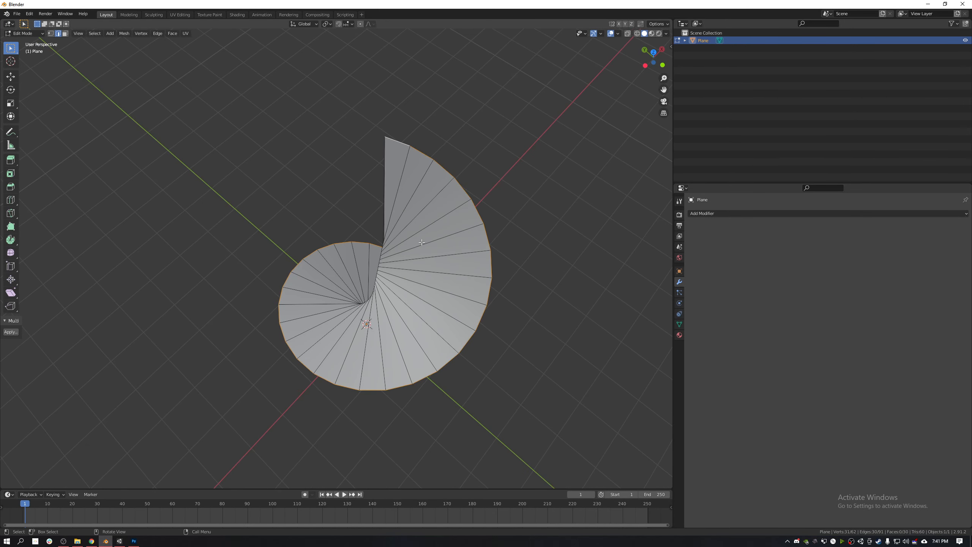
pyautogui.press('a')
pyautogui.moveTo(452, 199); pyautogui.dragTo(427, 207, button='middle')
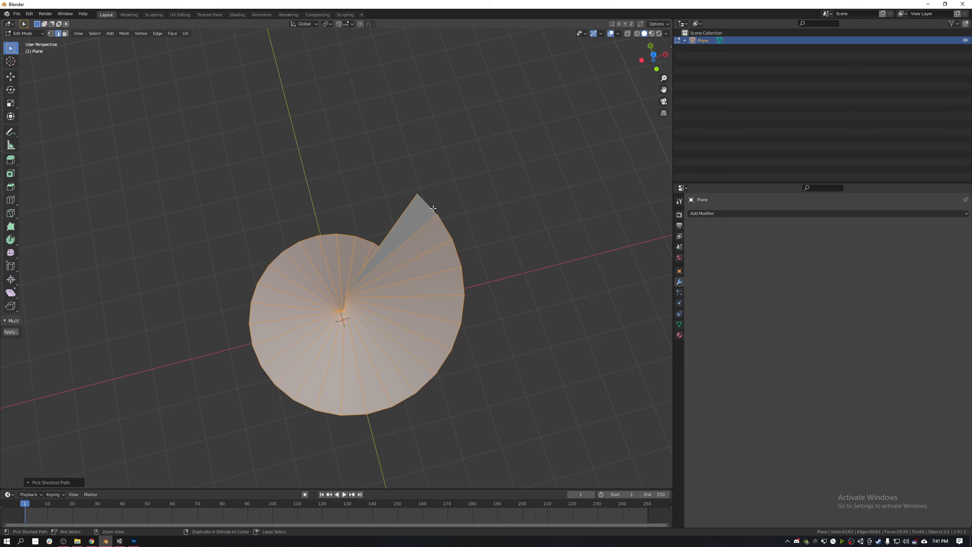
pyautogui.click(432, 207)
pyautogui.keyDown('alt'); pyautogui.click(433, 208); pyautogui.keyUp('alt')
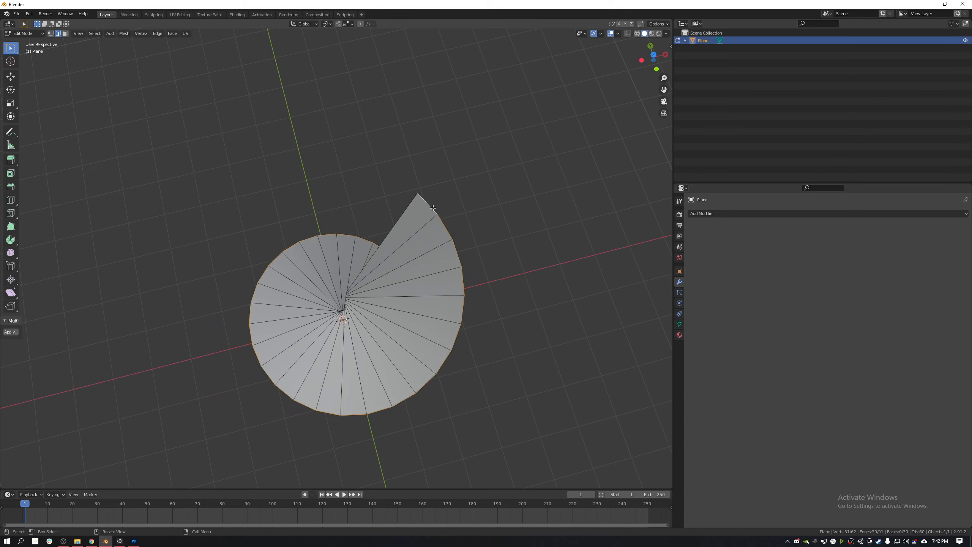
# Step: Delete every edge of the mesh except the outer spiral loop, and return to Object Mode
pyautogui.press('a')
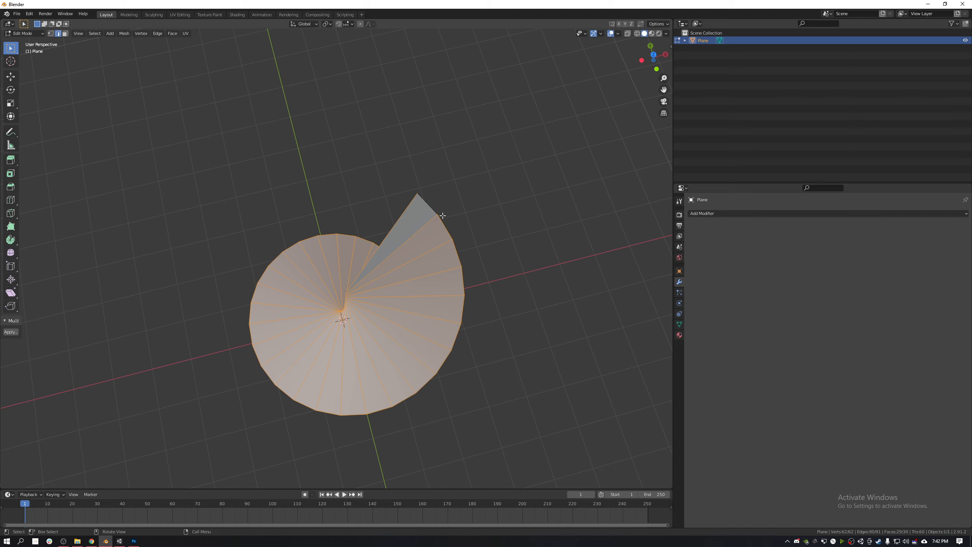
pyautogui.keyDown('alt'); pyautogui.keyDown('shift'); pyautogui.click(441, 216); pyautogui.keyUp('shift'); pyautogui.keyUp('alt')
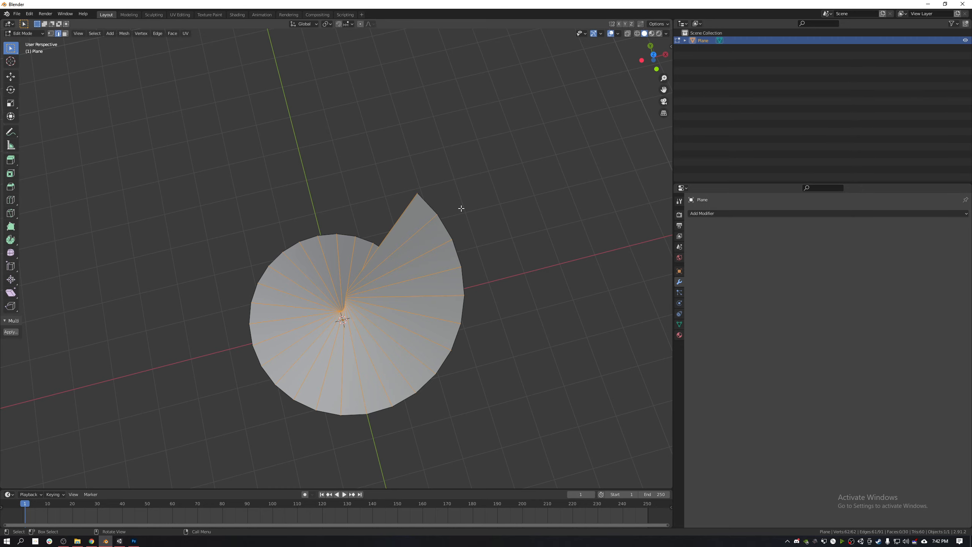
pyautogui.moveTo(460, 250); pyautogui.dragTo(480, 183, button='middle')
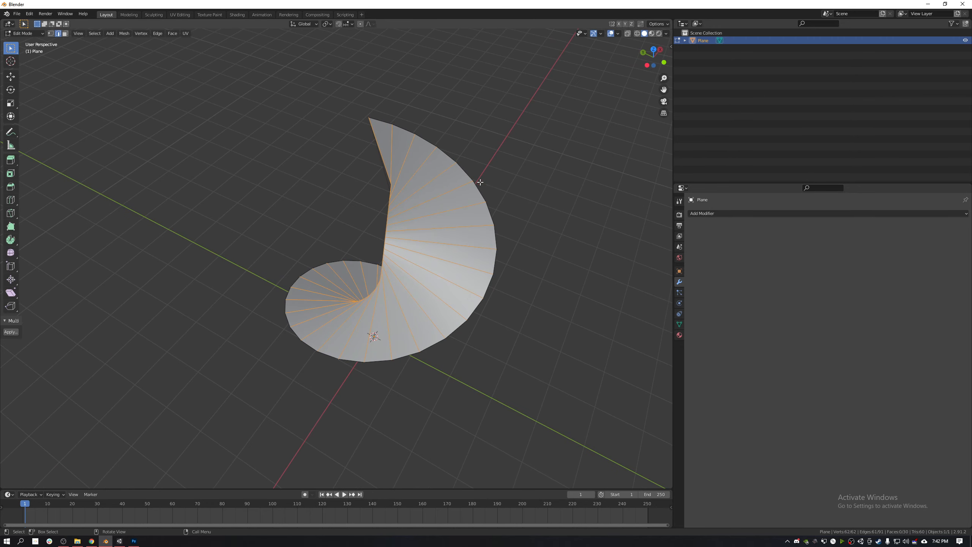
pyautogui.moveTo(418, 265); pyautogui.dragTo(428, 245, button='middle')
pyautogui.moveTo(482, 214); pyautogui.dragTo(422, 199, button='middle')
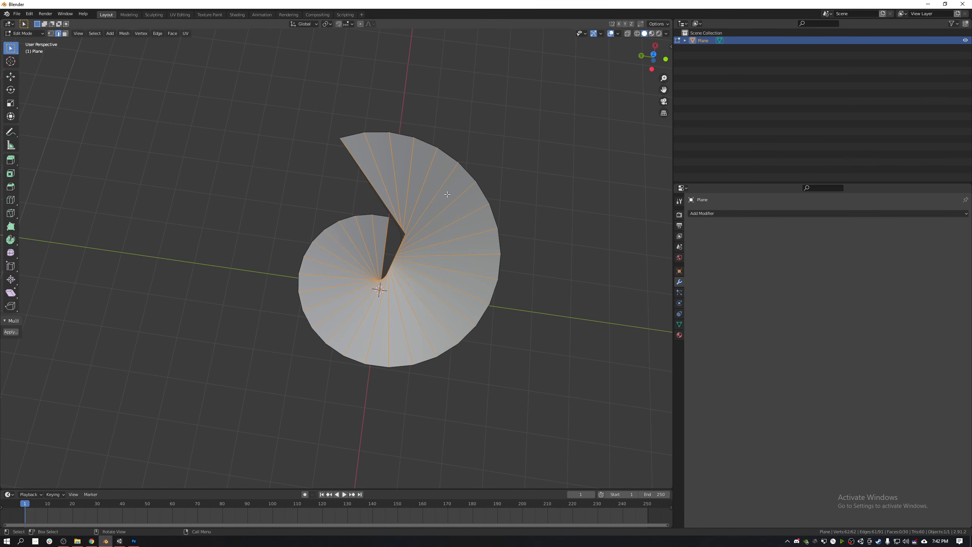
pyautogui.press('x')
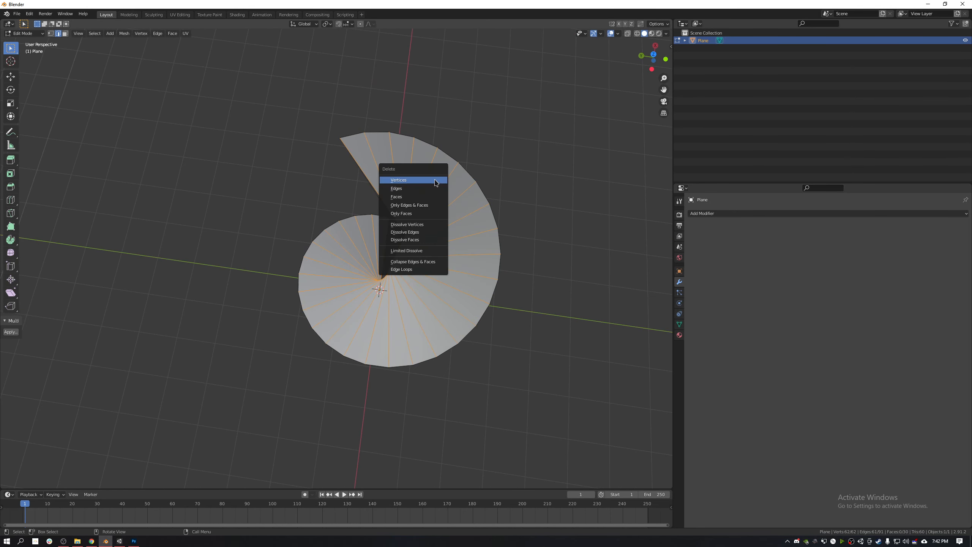
pyautogui.click(406, 192)
pyautogui.moveTo(405, 189); pyautogui.dragTo(384, 291, button='middle')
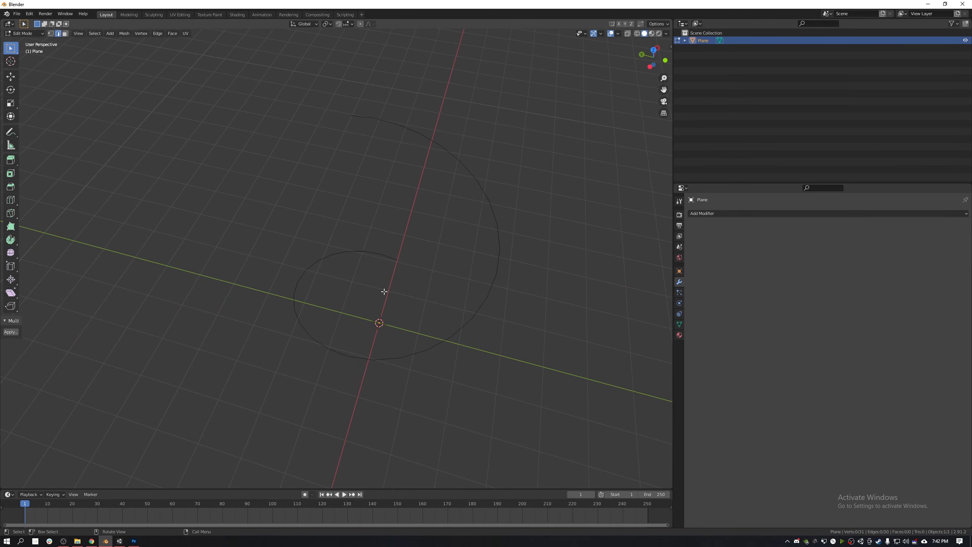
pyautogui.press('Tab')
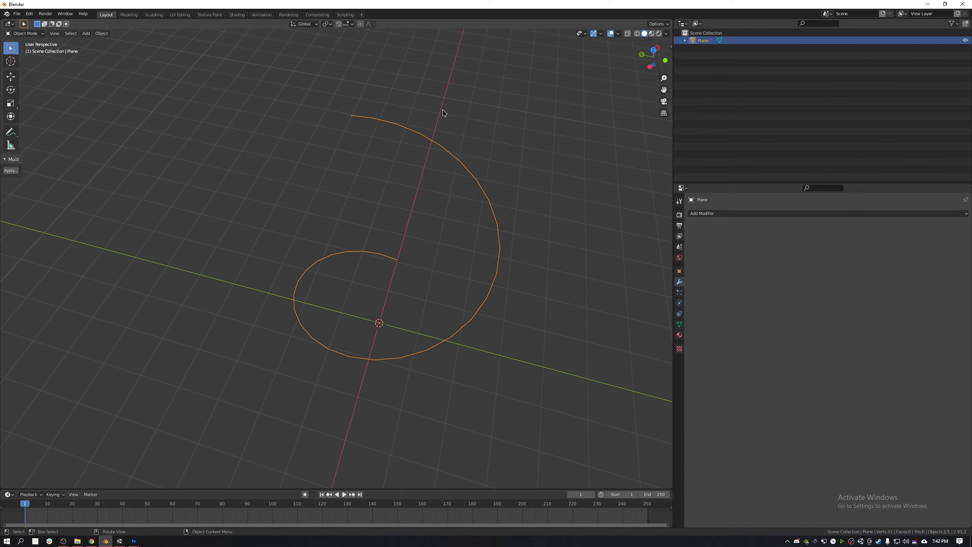
# Step: Try a Mesh Deform modifier on the spiral curve, and remove it
pyautogui.moveTo(443, 113); pyautogui.dragTo(548, 193, button='middle')
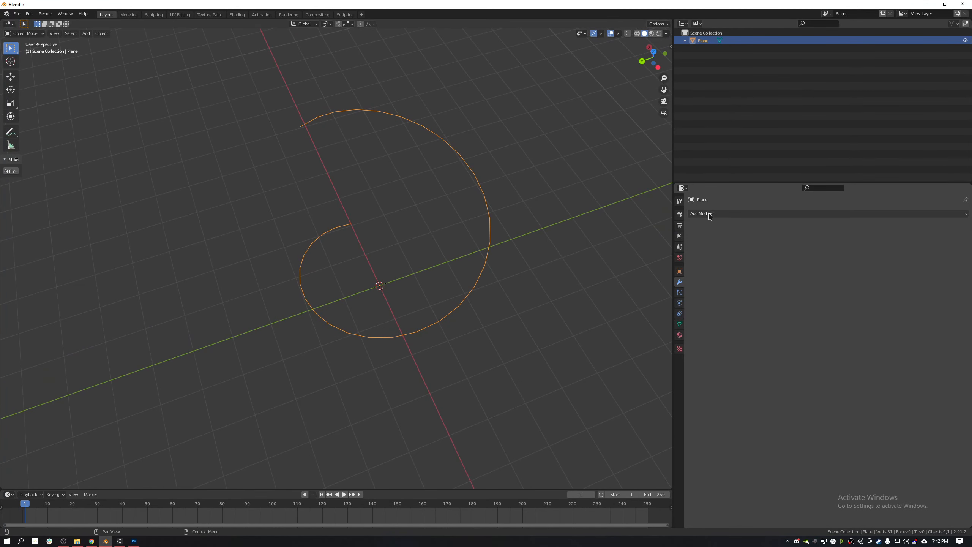
pyautogui.moveTo(430, 243); pyautogui.dragTo(395, 263, button='middle')
pyautogui.moveTo(397, 217)
pyautogui.mouseDown(button='middle')
pyautogui.moveTo(450, 237)
pyautogui.moveTo(347, 228)
pyautogui.moveTo(455, 244)
pyautogui.moveTo(454, 234)
pyautogui.moveTo(386, 232)
pyautogui.mouseUp(button='middle')
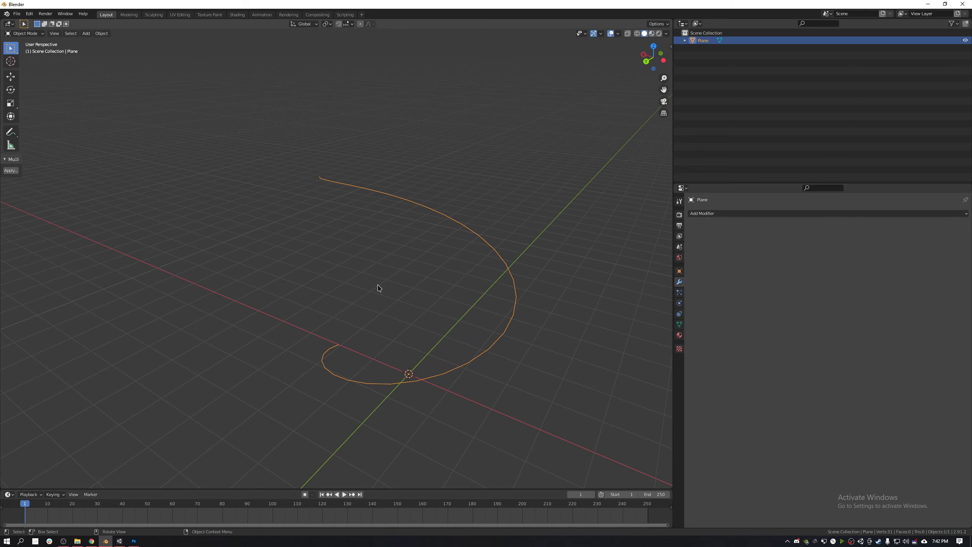
pyautogui.click(722, 214)
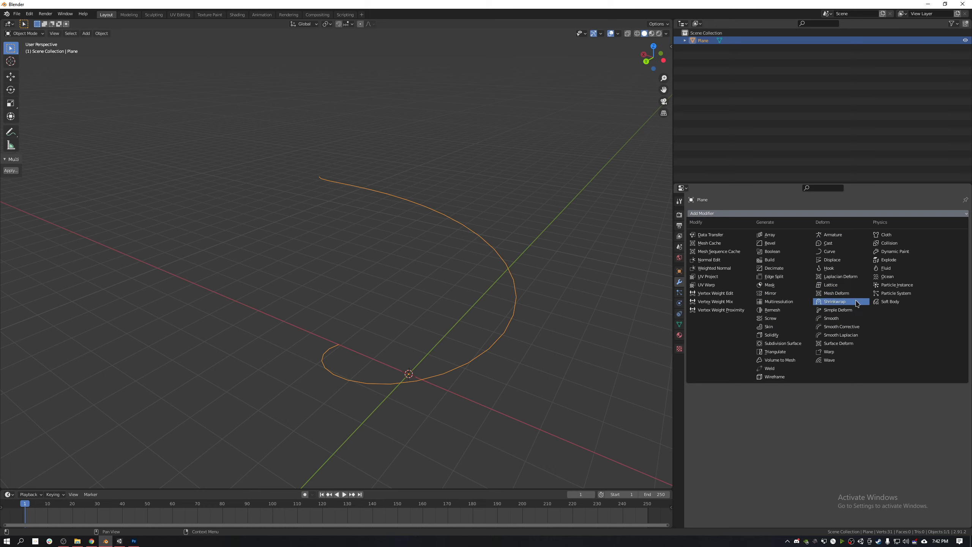
pyautogui.click(839, 292)
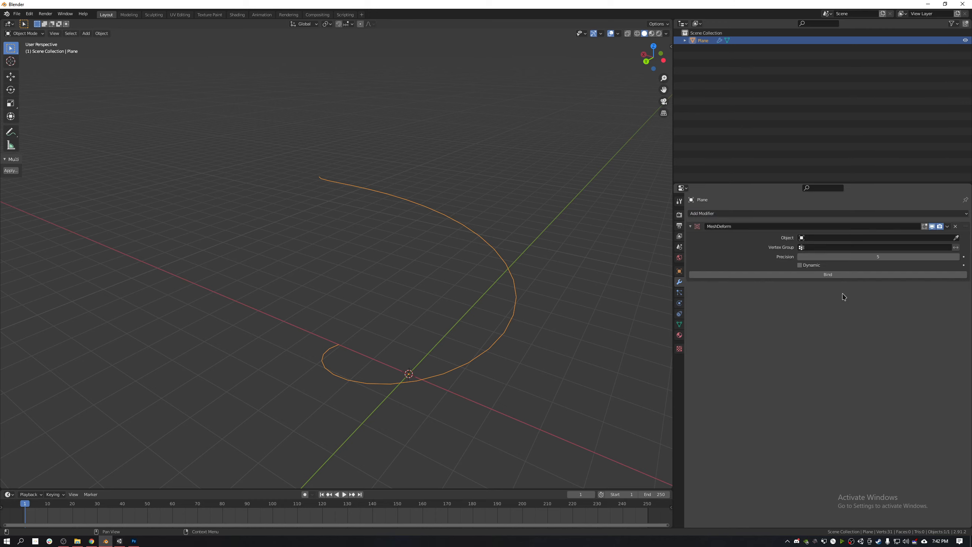
pyautogui.click(956, 227)
# Step: Try a Warp modifier on the spiral curve twice, removing it each time
pyautogui.click(948, 214)
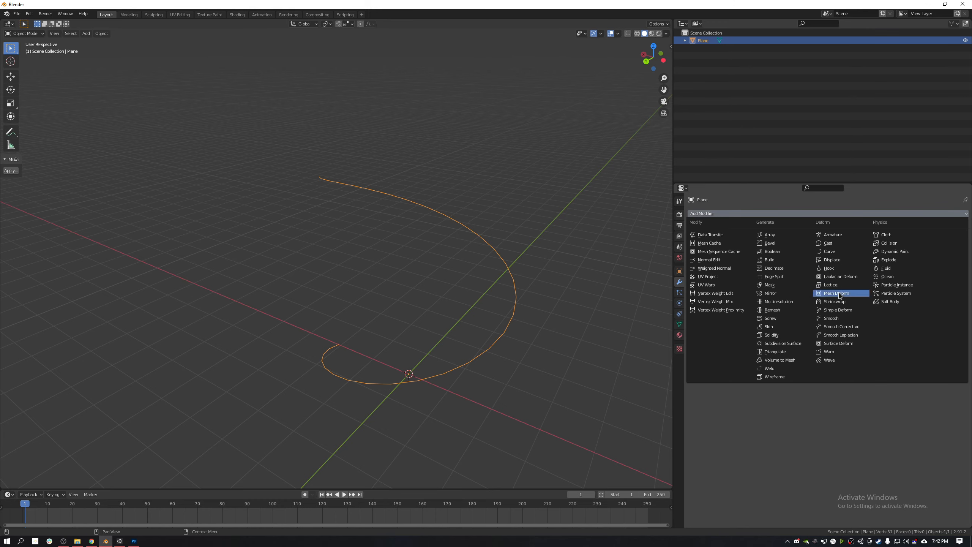
pyautogui.click(853, 353)
pyautogui.click(956, 227)
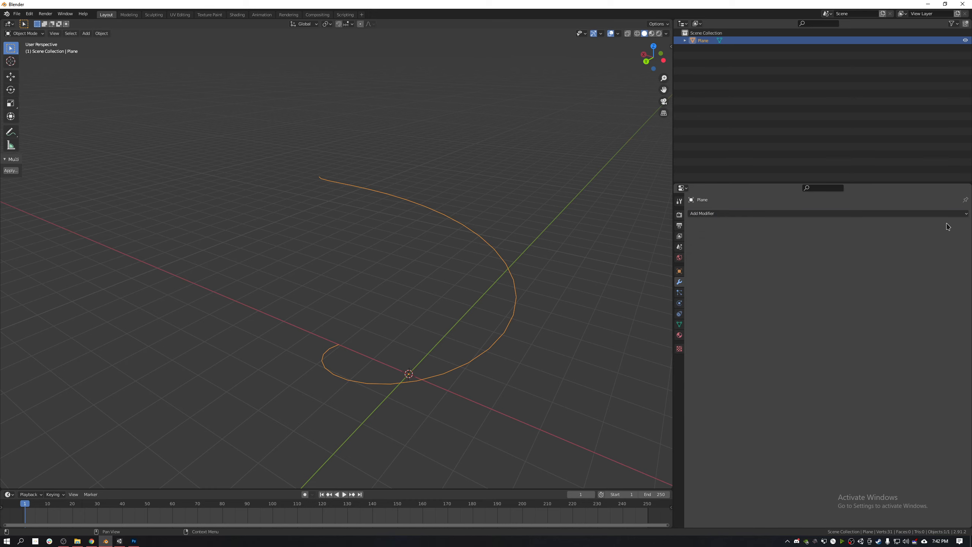
pyautogui.click(930, 213)
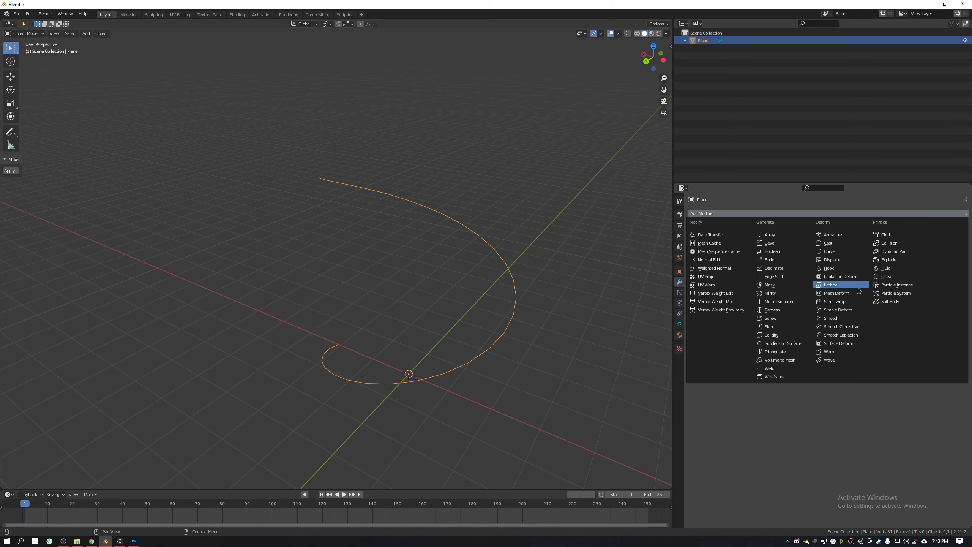
pyautogui.click(837, 353)
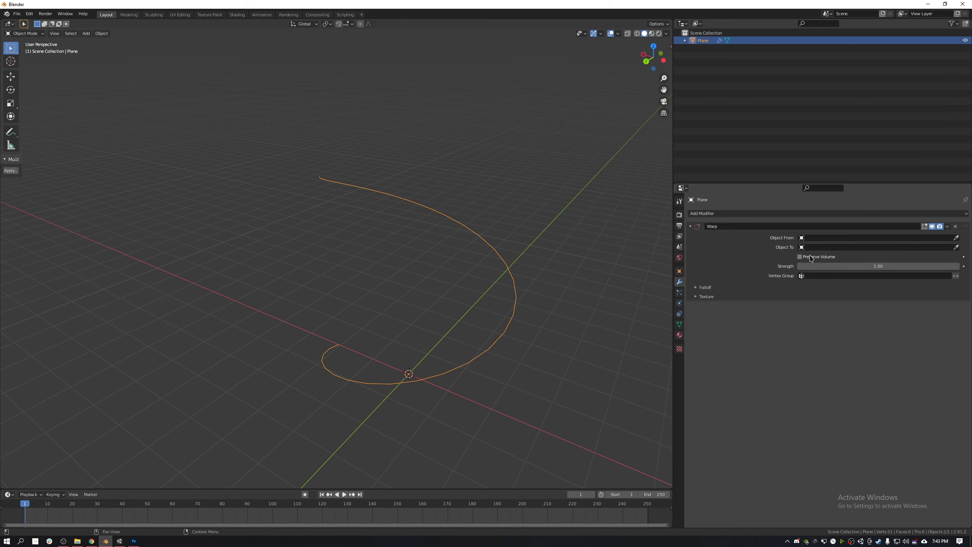
pyautogui.click(955, 226)
# Step: Try a Simple Deform modifier on the spiral, testing Twist and Bend with the Y axis and different angles, and remove it
pyautogui.click(932, 213)
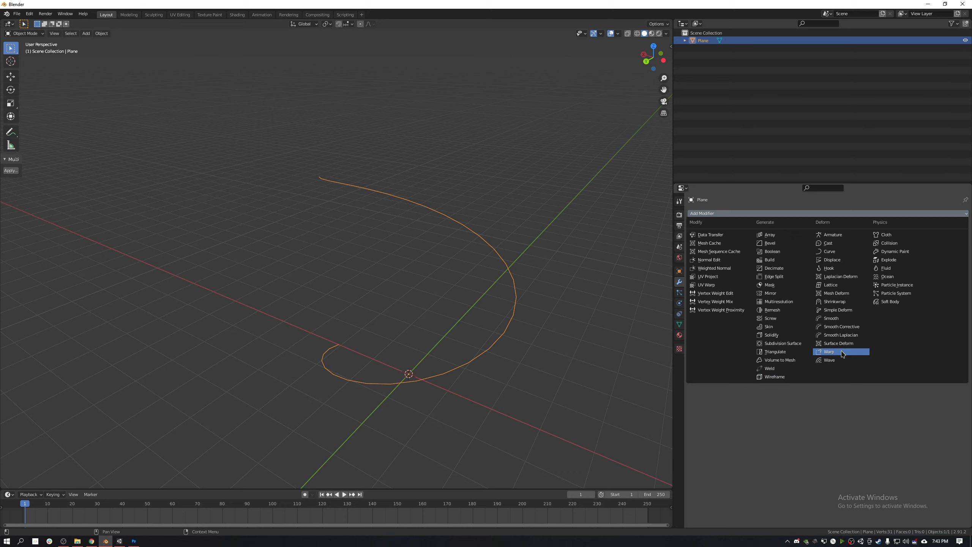
pyautogui.click(848, 312)
pyautogui.moveTo(422, 320); pyautogui.dragTo(443, 337, button='middle')
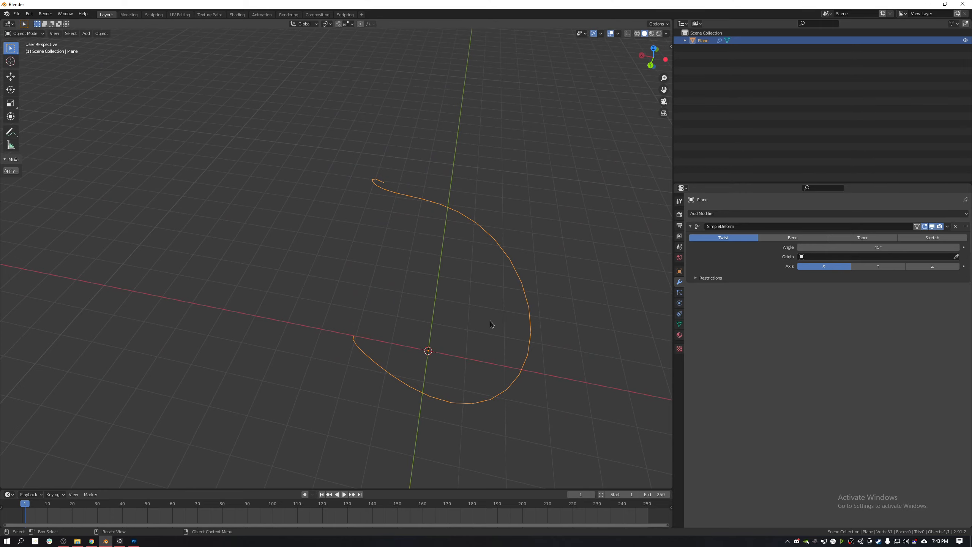
pyautogui.moveTo(495, 302); pyautogui.dragTo(666, 284, button='middle')
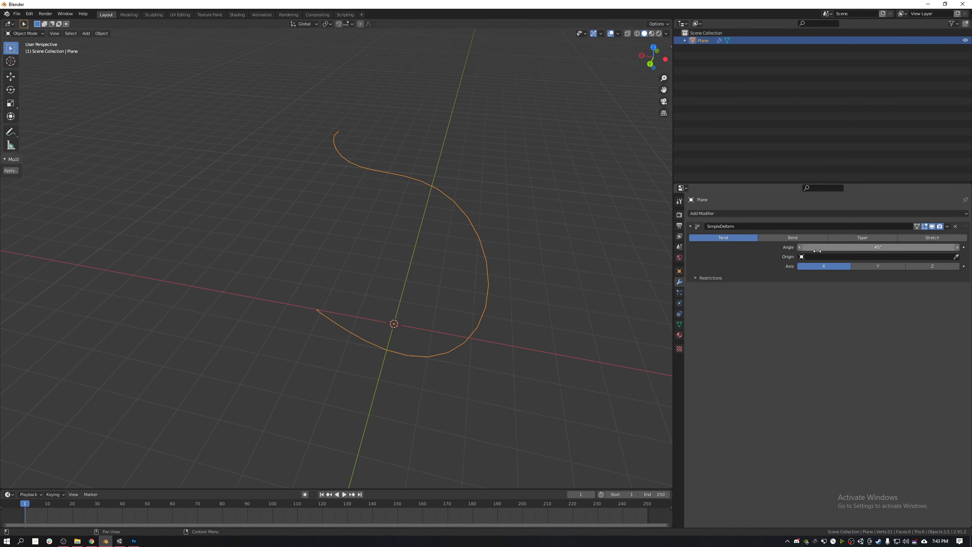
pyautogui.moveTo(817, 251)
pyautogui.mouseDown()
pyautogui.moveTo(766, 251)
pyautogui.moveTo(819, 251)
pyautogui.mouseUp()
pyautogui.click(888, 267)
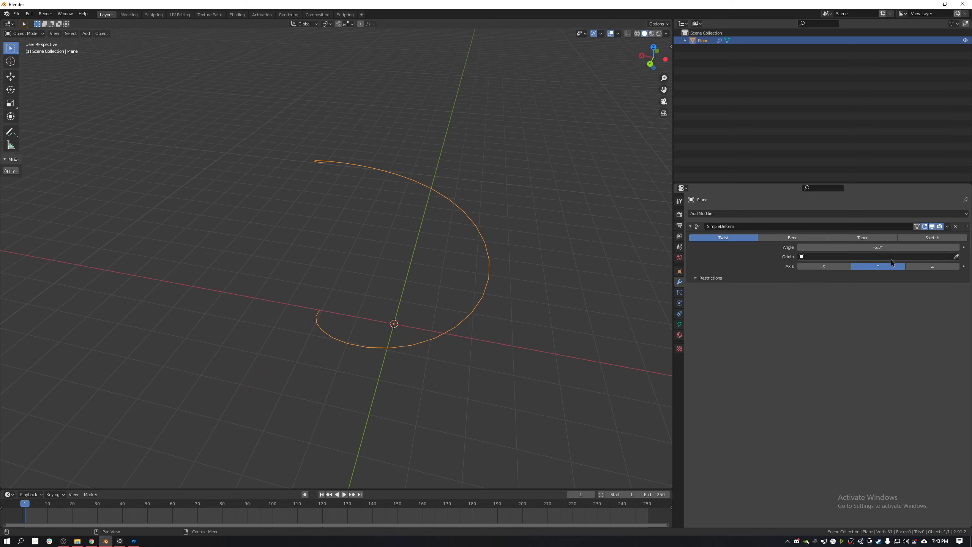
pyautogui.moveTo(886, 248)
pyautogui.mouseDown()
pyautogui.moveTo(869, 249)
pyautogui.moveTo(895, 249)
pyautogui.mouseUp()
pyautogui.click(793, 238)
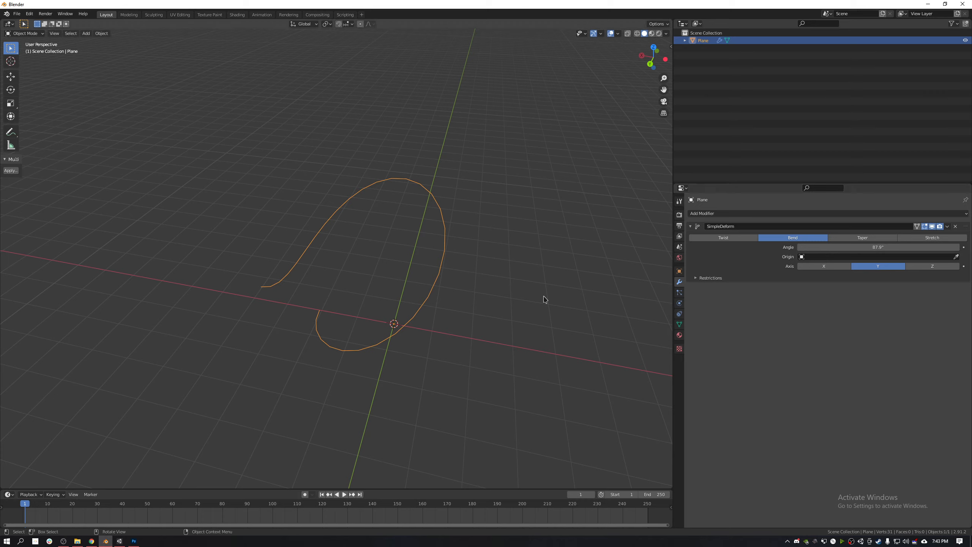
pyautogui.moveTo(545, 299); pyautogui.dragTo(347, 282, button='middle')
pyautogui.moveTo(880, 247)
pyautogui.mouseDown()
pyautogui.moveTo(828, 247)
pyautogui.moveTo(876, 246)
pyautogui.mouseUp()
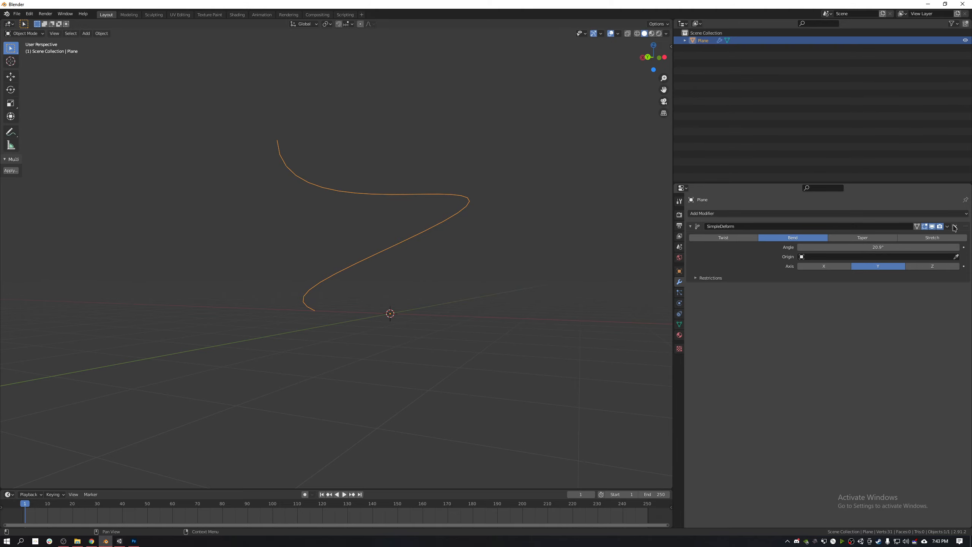
pyautogui.click(956, 227)
# Step: Hide the spiral object in the viewport
pyautogui.moveTo(398, 299); pyautogui.dragTo(417, 308, button='middle')
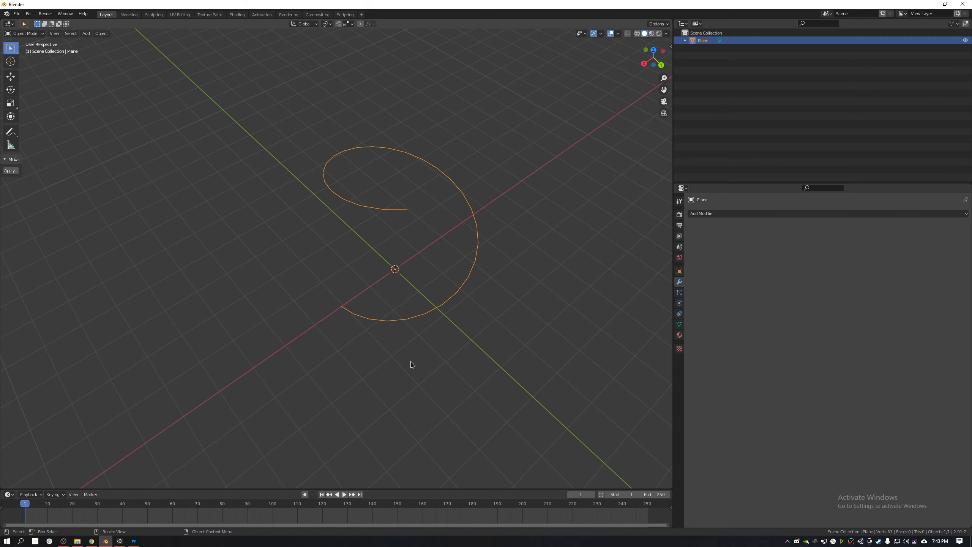
pyautogui.moveTo(513, 252); pyautogui.dragTo(421, 233, button='middle')
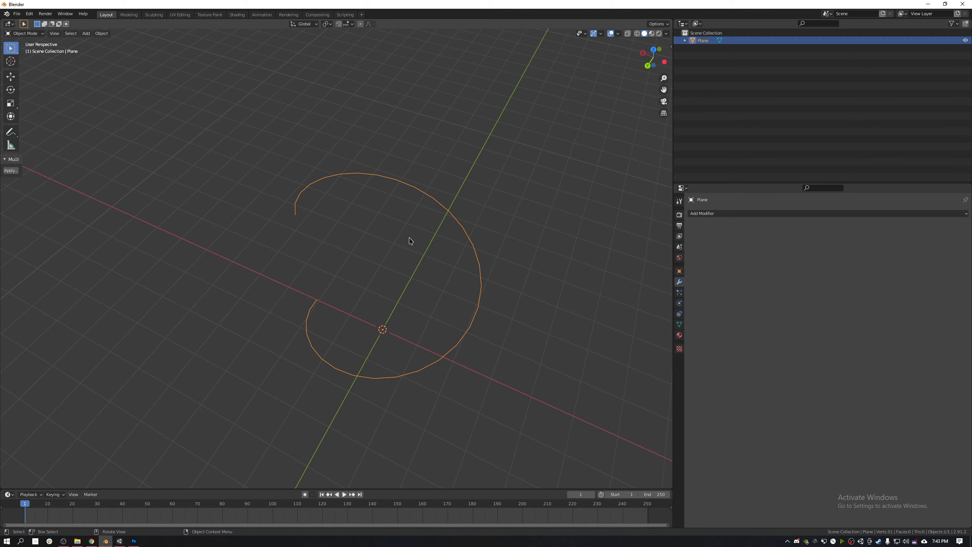
pyautogui.moveTo(480, 220)
pyautogui.mouseDown(button='middle')
pyautogui.moveTo(496, 227)
pyautogui.moveTo(482, 203)
pyautogui.mouseUp(button='middle')
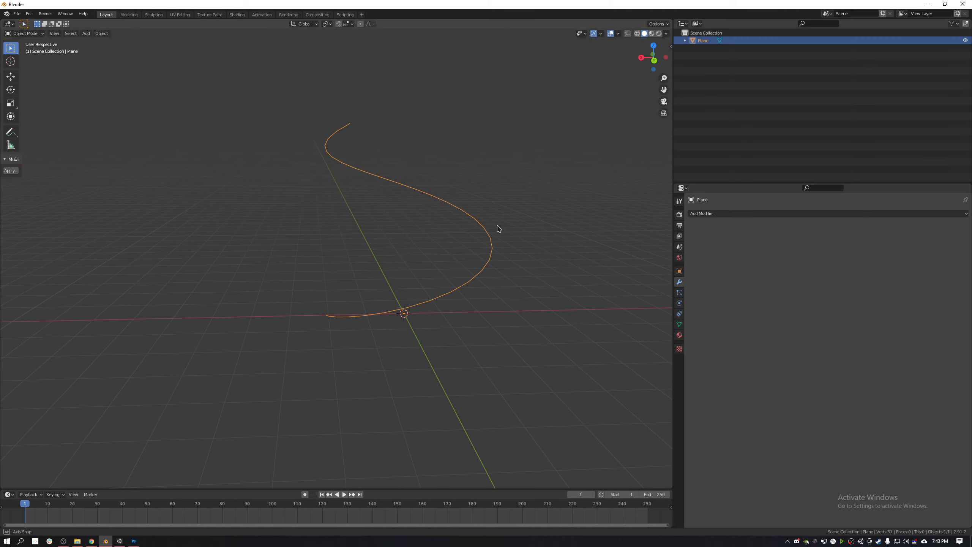
pyautogui.moveTo(402, 137); pyautogui.dragTo(402, 169, button='middle')
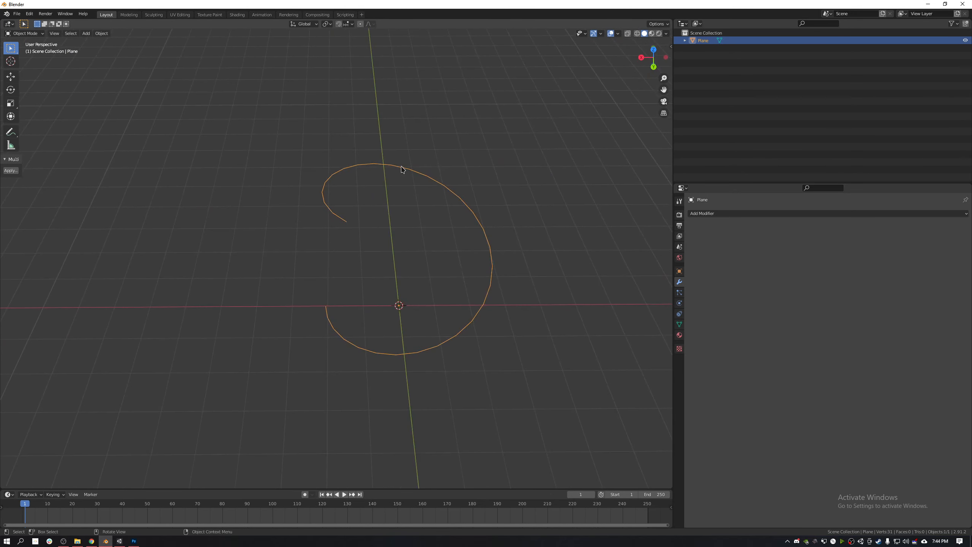
pyautogui.click(364, 176)
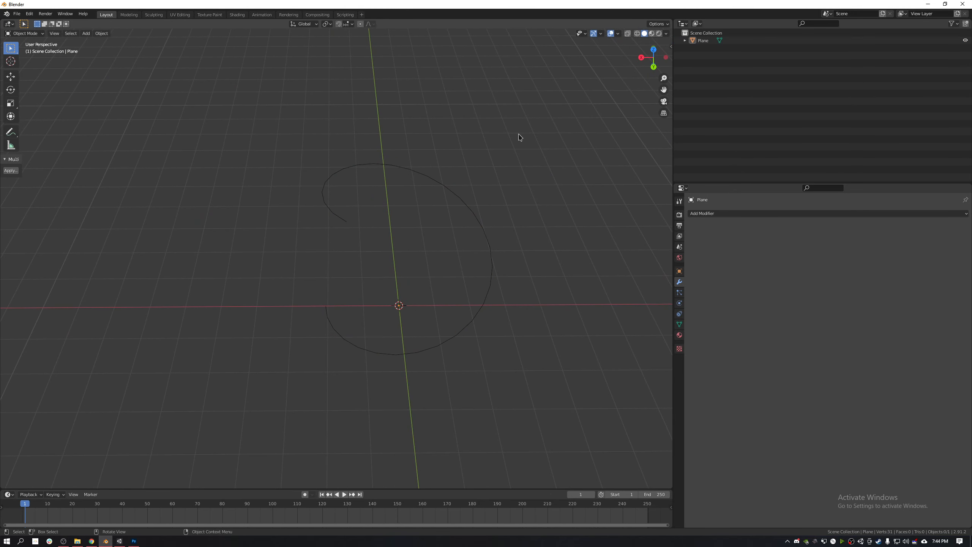
pyautogui.click(953, 41)
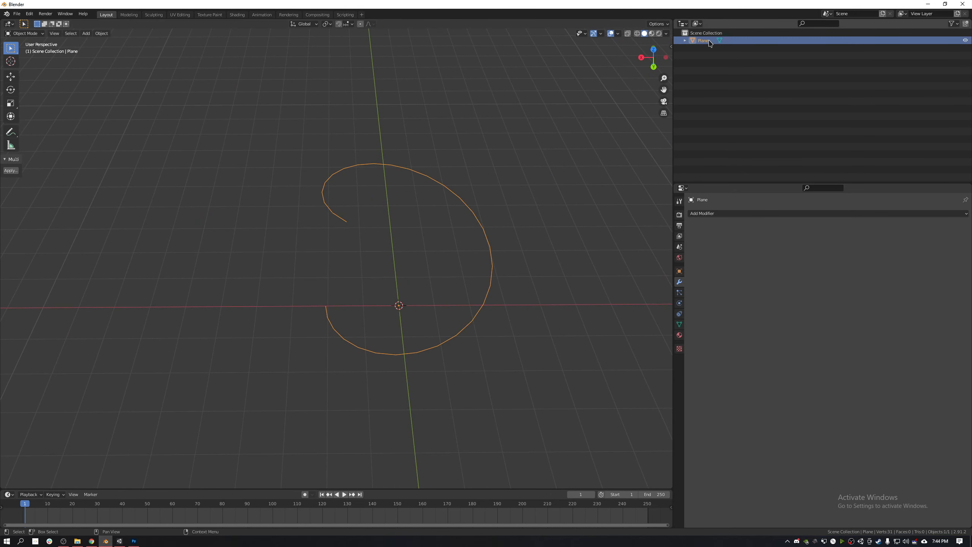
pyautogui.click(966, 40)
# Step: Add two mesh planes on top of each other at the world origin
pyautogui.moveTo(543, 132); pyautogui.dragTo(379, 215, button='middle')
pyautogui.hotkey('shift', 'a')
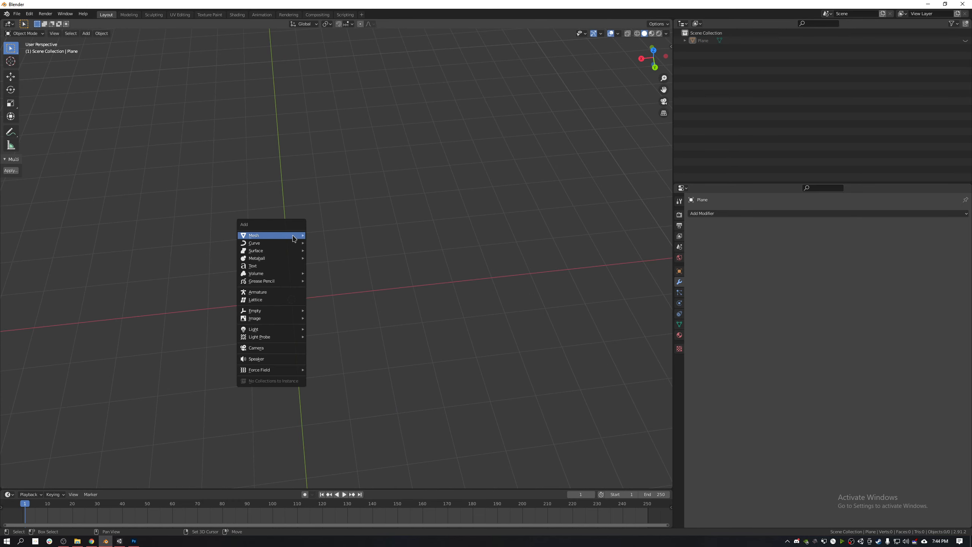
pyautogui.moveTo(295, 235)
pyautogui.click(339, 239)
pyautogui.moveTo(339, 240); pyautogui.dragTo(304, 320, button='middle')
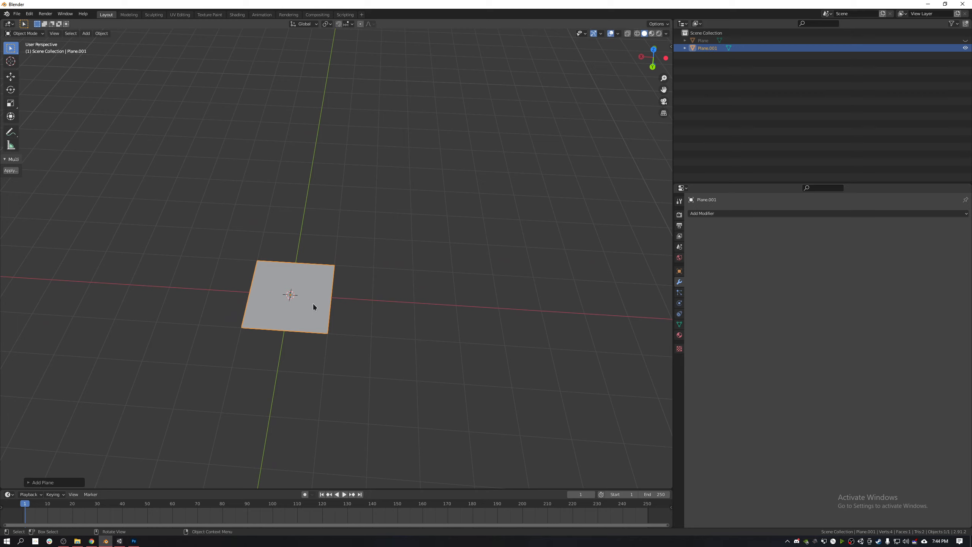
pyautogui.moveTo(364, 244)
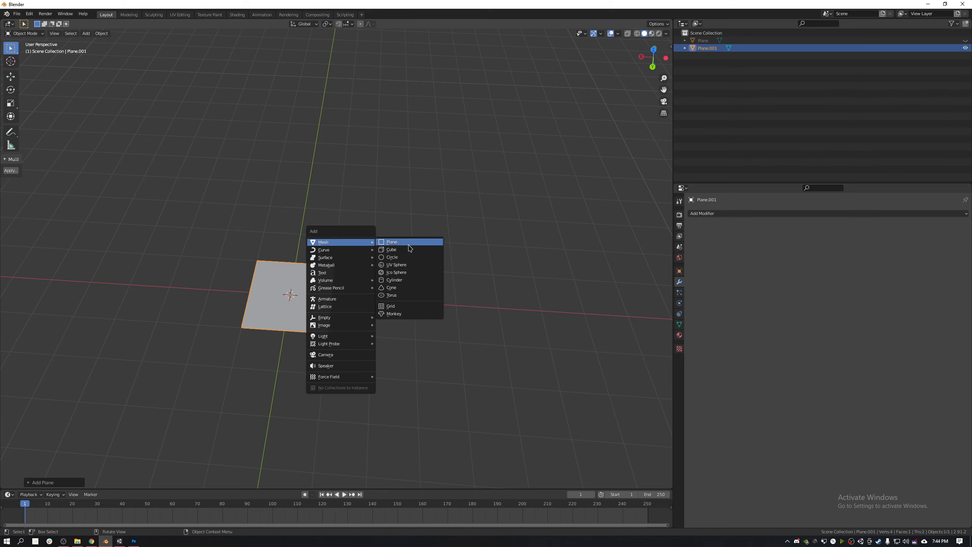
pyautogui.click(408, 244)
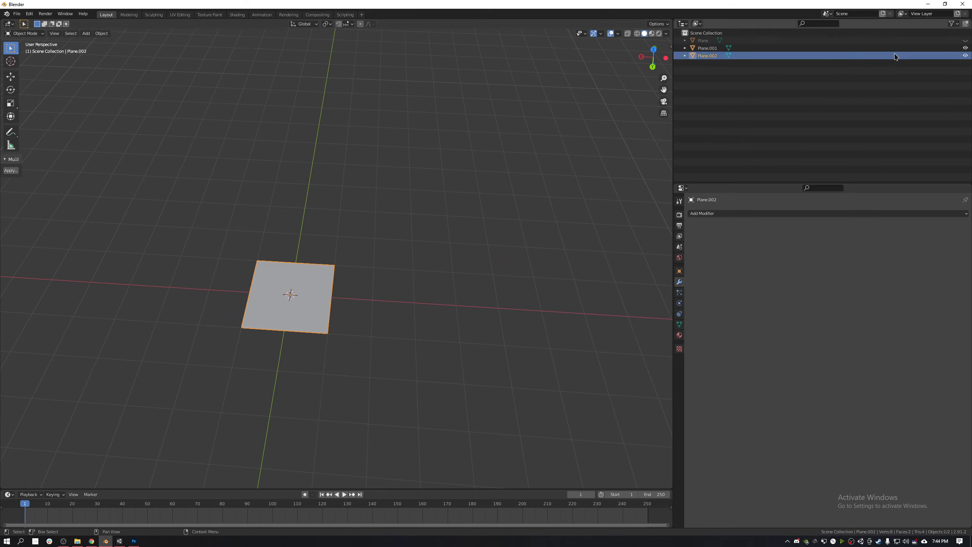
# Step: Rotate one of the two planes 90° about the global X axis so that they cross
pyautogui.keyDown('shift'); pyautogui.moveTo(172, 268); pyautogui.dragTo(371, 255, button='middle'); pyautogui.keyUp('shift')
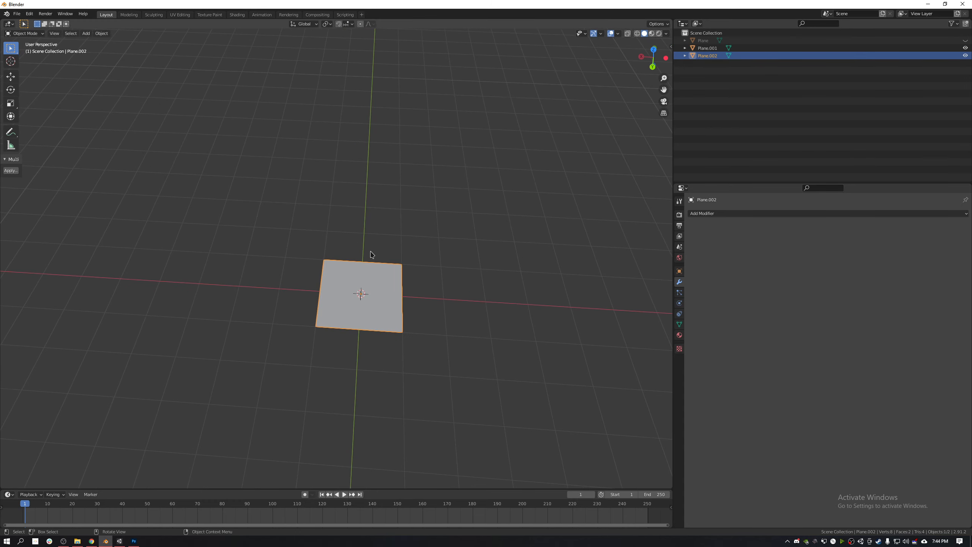
pyautogui.scroll(2, 399, 314)
pyautogui.click(399, 315)
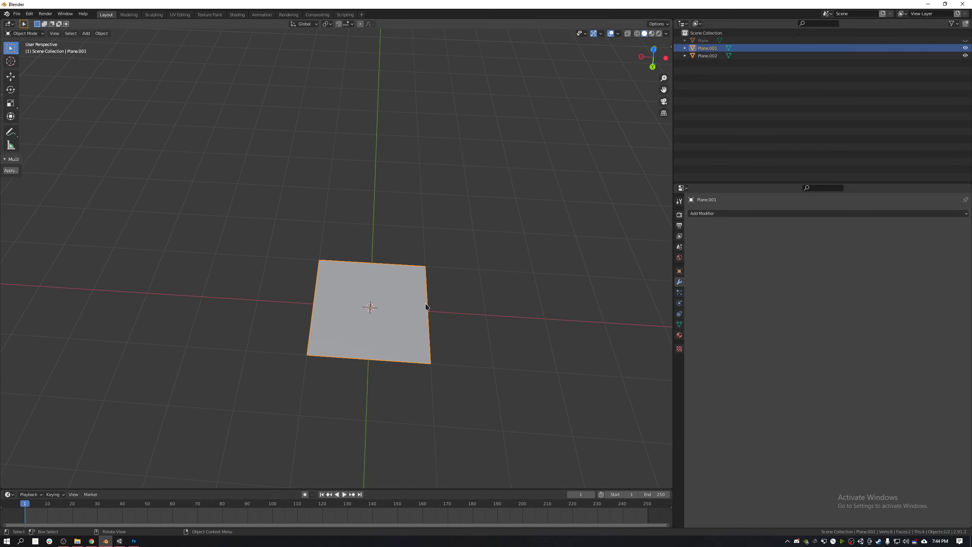
pyautogui.press('r')
pyautogui.press('x')
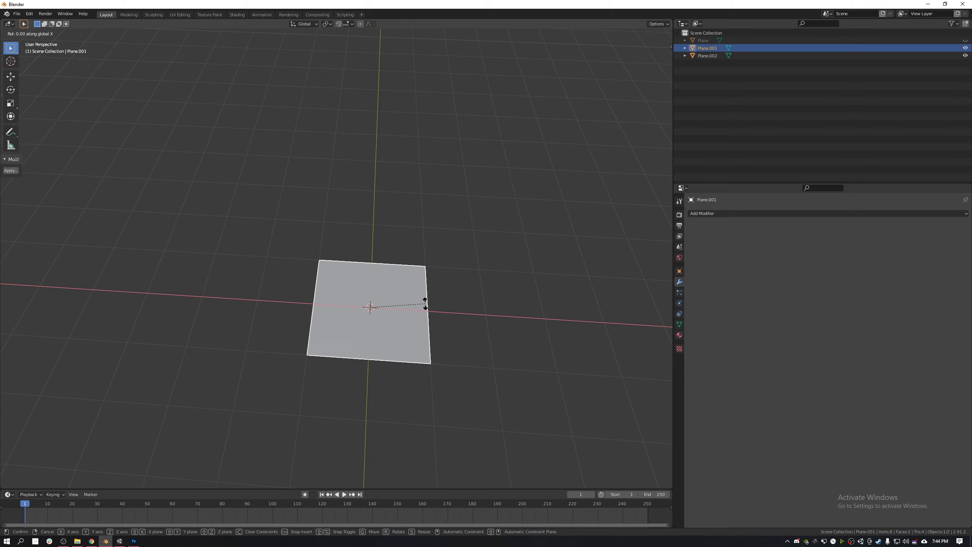
pyautogui.write('90')
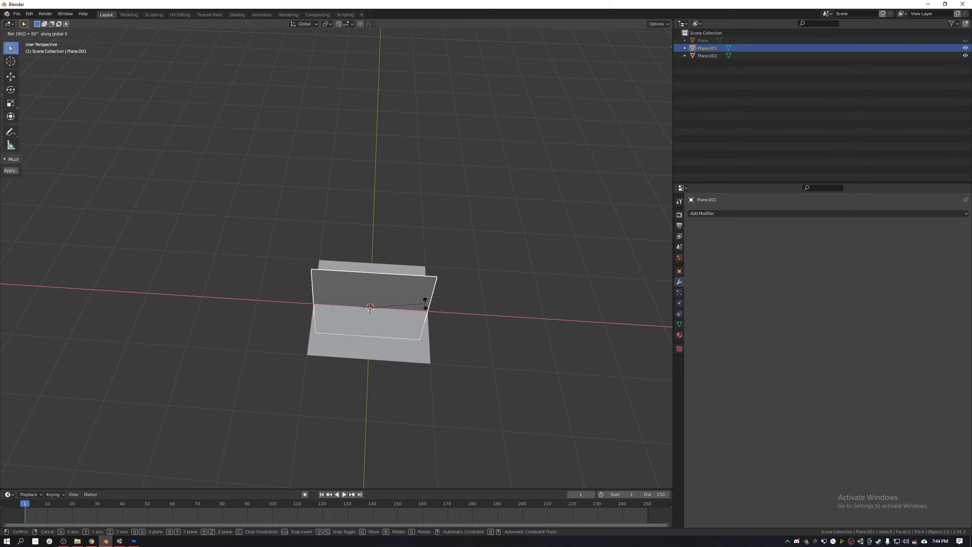
pyautogui.press('Return')
pyautogui.moveTo(340, 256); pyautogui.dragTo(409, 230, button='middle')
pyautogui.moveTo(409, 230); pyautogui.dragTo(397, 281, button='middle')
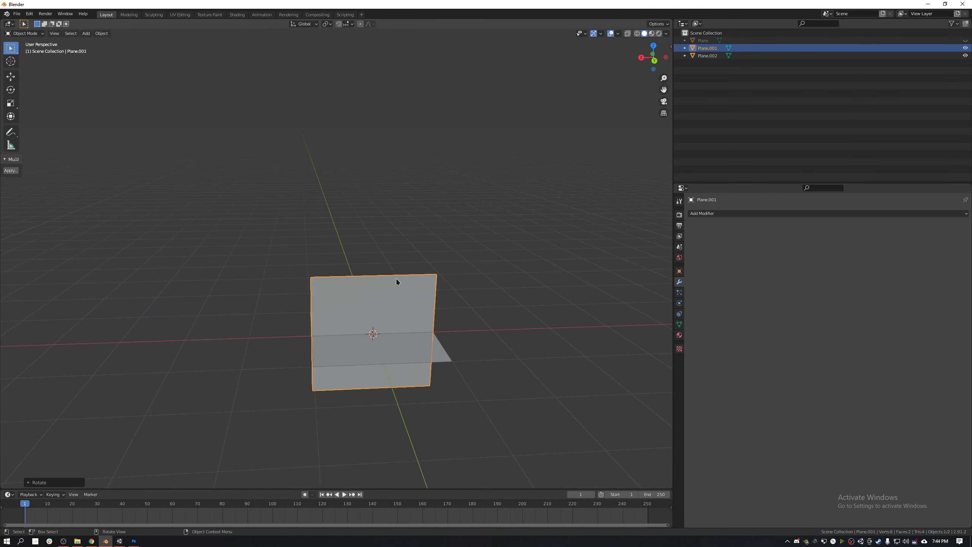
# Step: Select both crossed planes and join them into one object
pyautogui.click(412, 338)
pyautogui.moveTo(400, 349); pyautogui.dragTo(323, 232, button='middle')
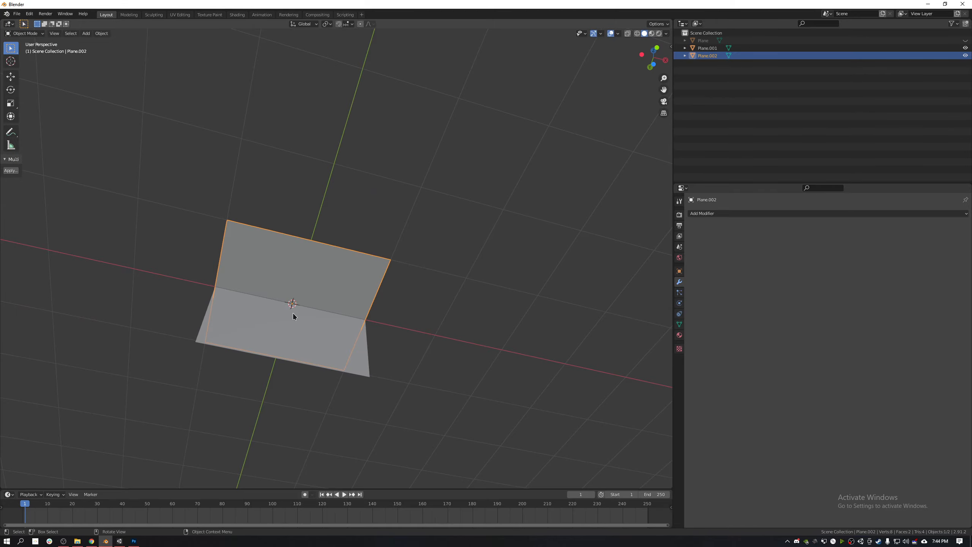
pyautogui.moveTo(311, 279); pyautogui.dragTo(526, 383, button='middle')
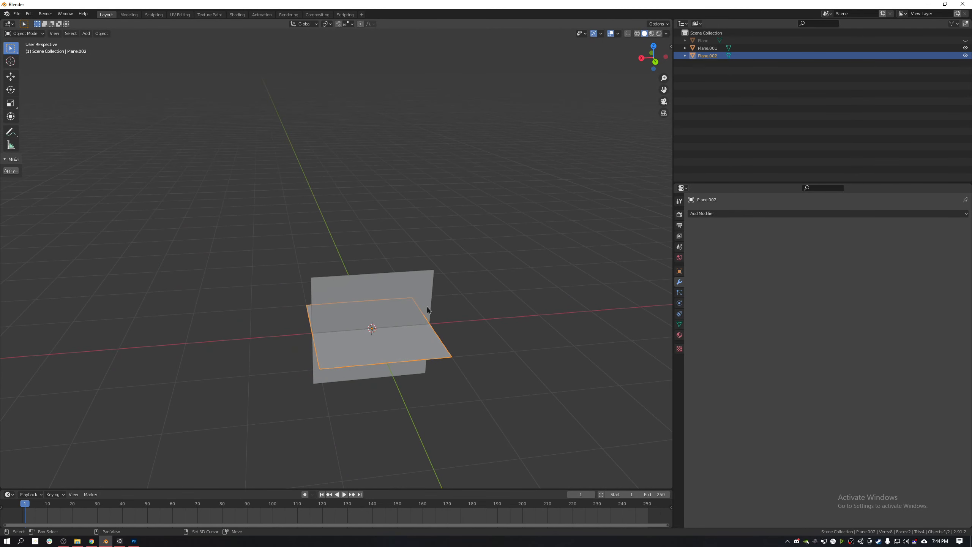
pyautogui.moveTo(427, 310); pyautogui.dragTo(482, 316, button='middle')
pyautogui.click(481, 307)
pyautogui.press('a')
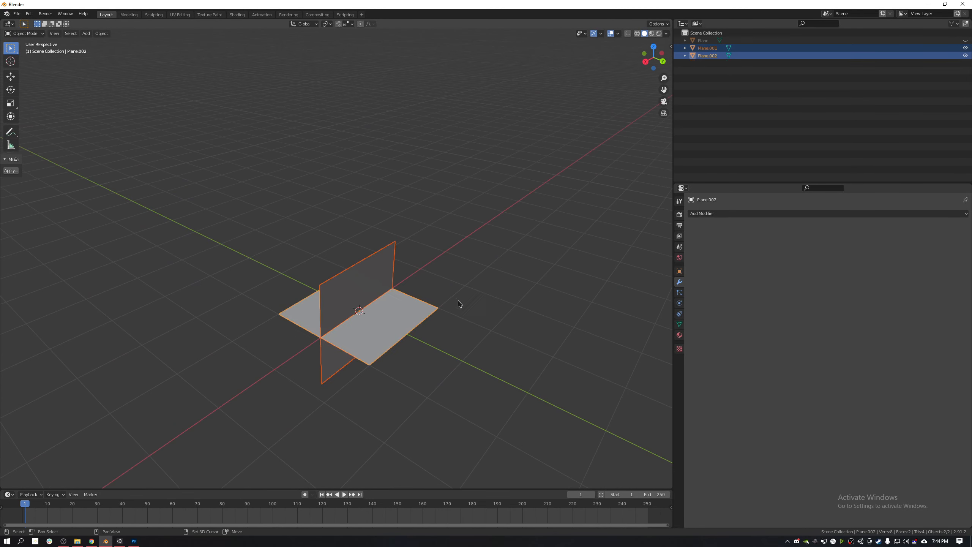
pyautogui.hotkey('ctrl', 'j')
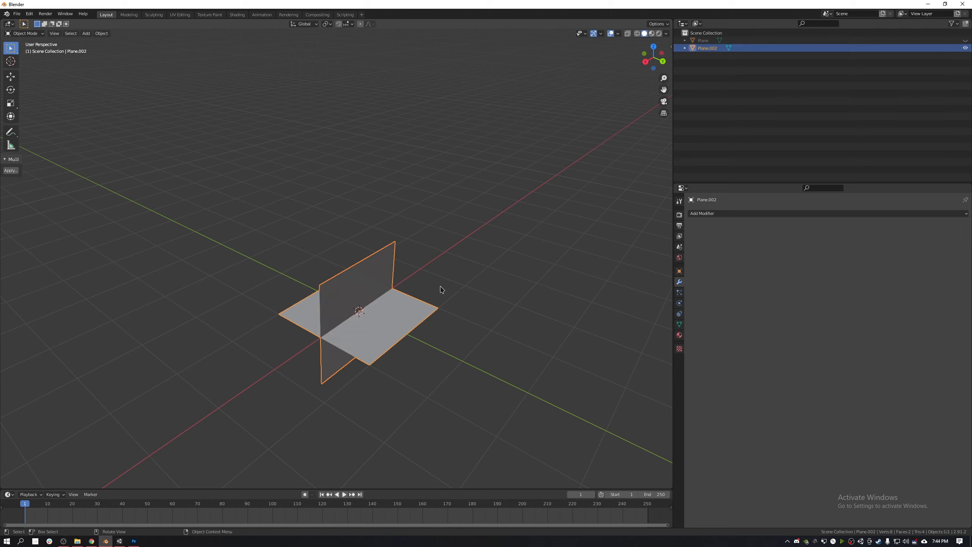
pyautogui.press('g')
pyautogui.press('Escape')
# Step: Unhide the spiral object and compare it with the crossed planes from several angles
pyautogui.moveTo(391, 285); pyautogui.dragTo(376, 277, button='middle')
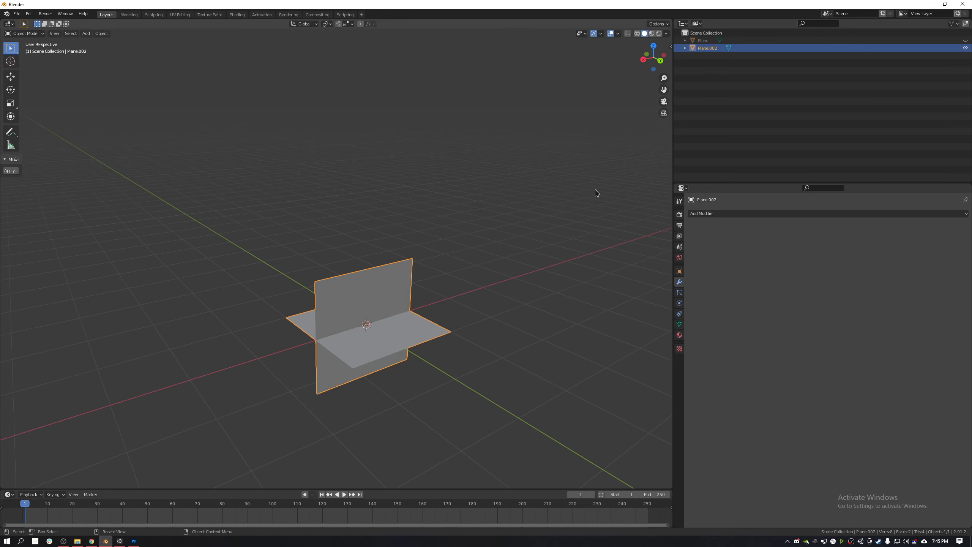
pyautogui.click(966, 40)
pyautogui.moveTo(466, 226); pyautogui.dragTo(423, 264, button='middle')
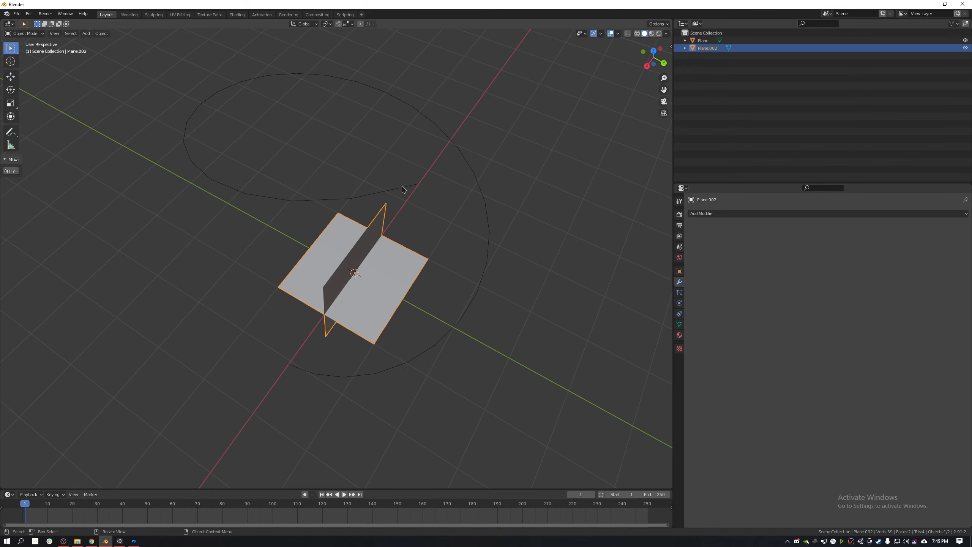
pyautogui.moveTo(424, 191); pyautogui.dragTo(497, 199, button='middle')
pyautogui.scroll(-2, 529, 211)
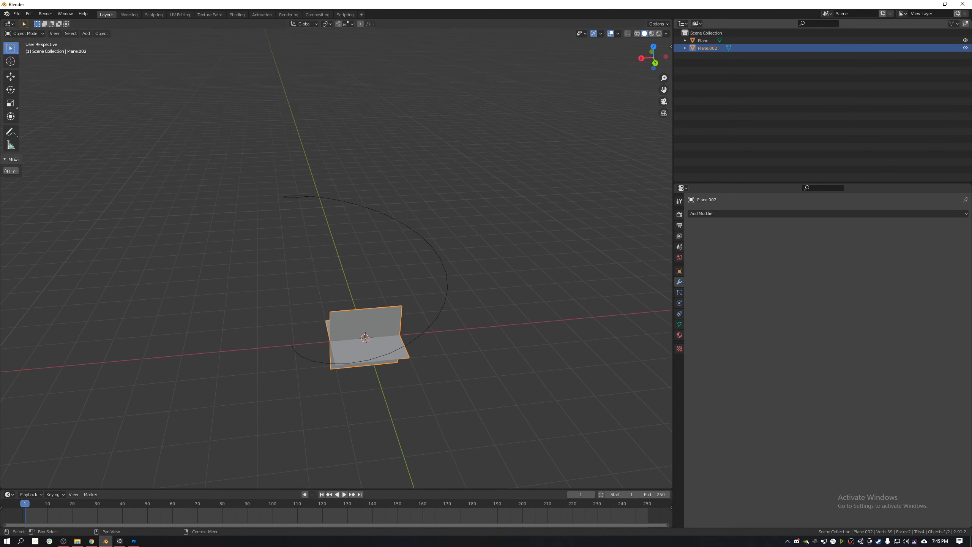
# Step: Hide the crossed planes and convert the spiral mesh to a curve
pyautogui.click(965, 48)
pyautogui.click(830, 41)
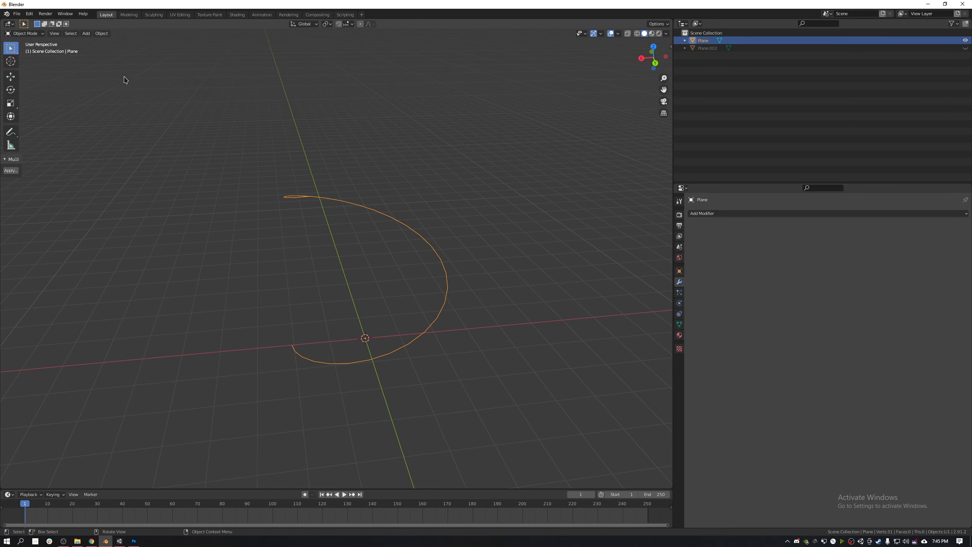
pyautogui.moveTo(124, 80); pyautogui.dragTo(186, 131, button='middle')
pyautogui.click(102, 34)
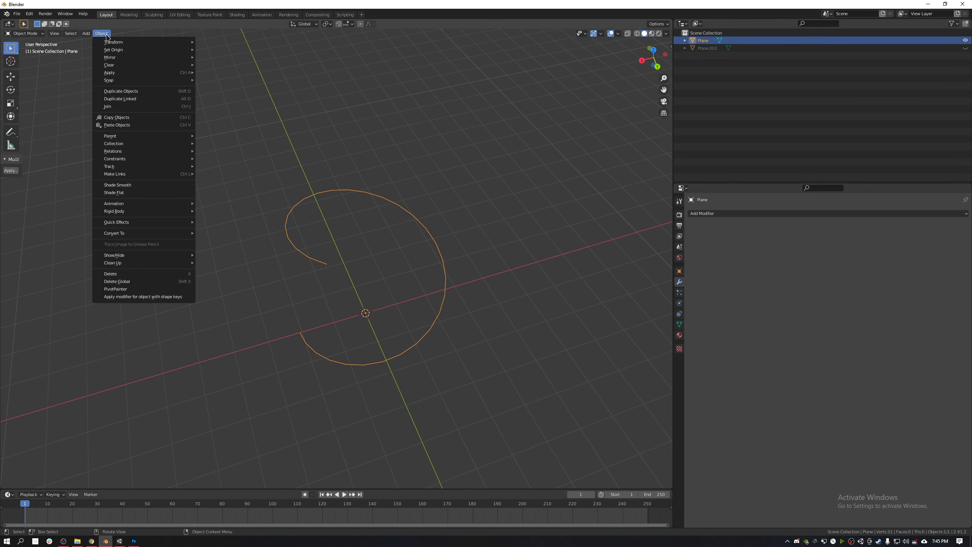
pyautogui.moveTo(141, 233)
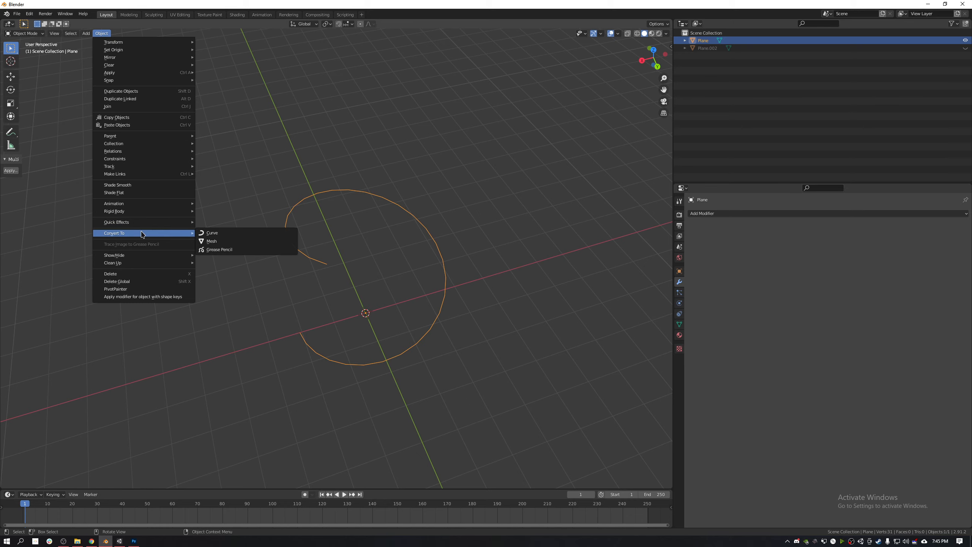
pyautogui.click(235, 236)
pyautogui.moveTo(385, 265)
pyautogui.mouseDown(button='middle')
pyautogui.moveTo(292, 269)
pyautogui.moveTo(398, 261)
pyautogui.mouseUp(button='middle')
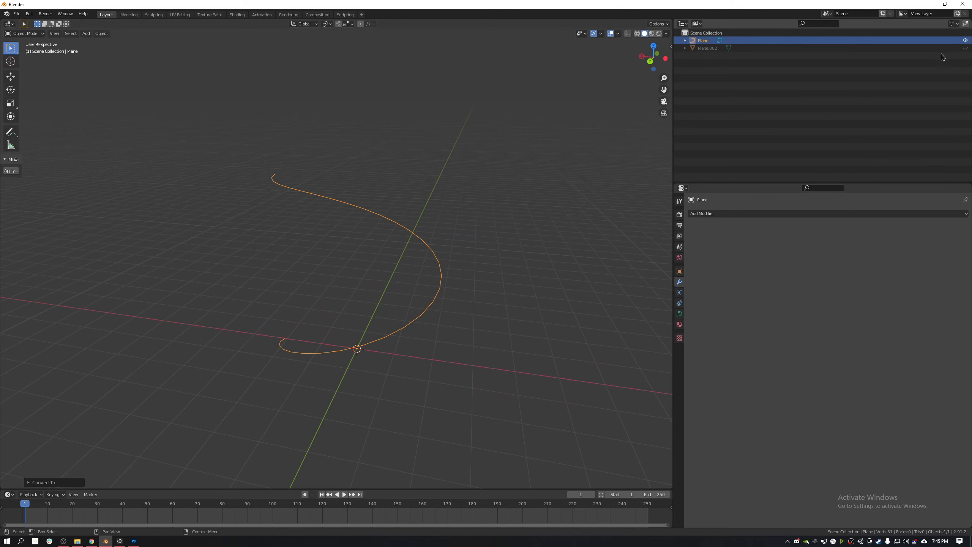
# Step: Unhide the crossed planes and scale them down uniformly to about half size
pyautogui.click(965, 47)
pyautogui.click(708, 48)
pyautogui.moveTo(536, 115); pyautogui.dragTo(479, 214, button='middle')
pyautogui.press('s')
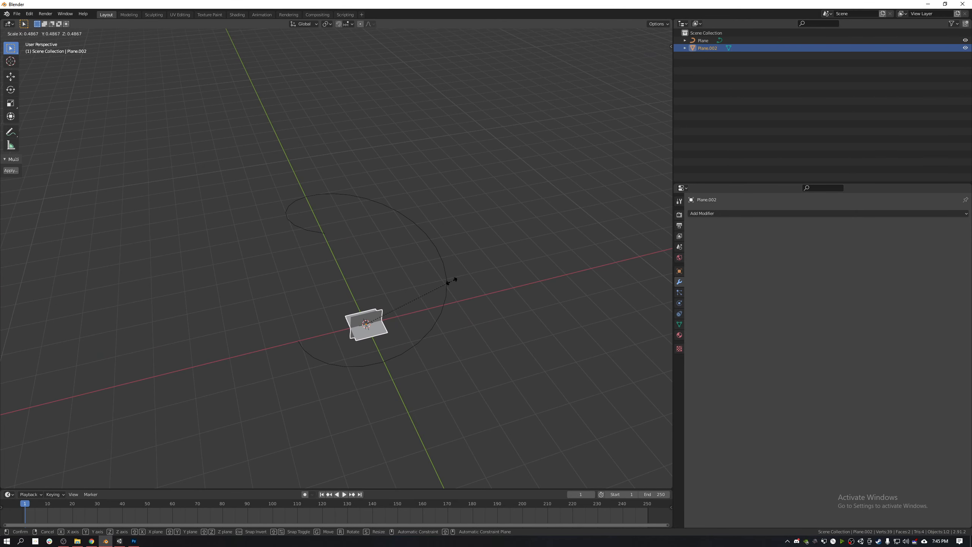
pyautogui.click(452, 281)
pyautogui.press('s')
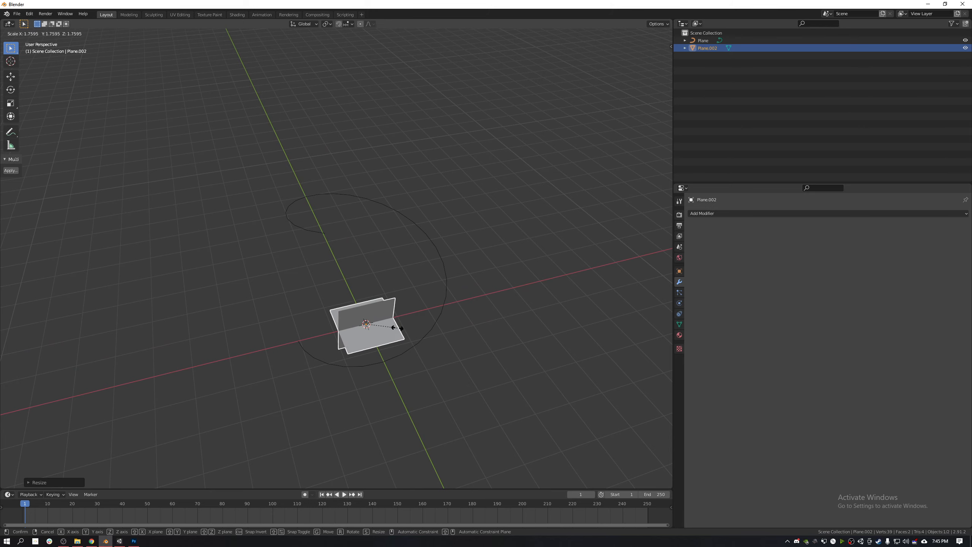
pyautogui.click(379, 337)
pyautogui.moveTo(379, 337); pyautogui.dragTo(366, 293, button='middle')
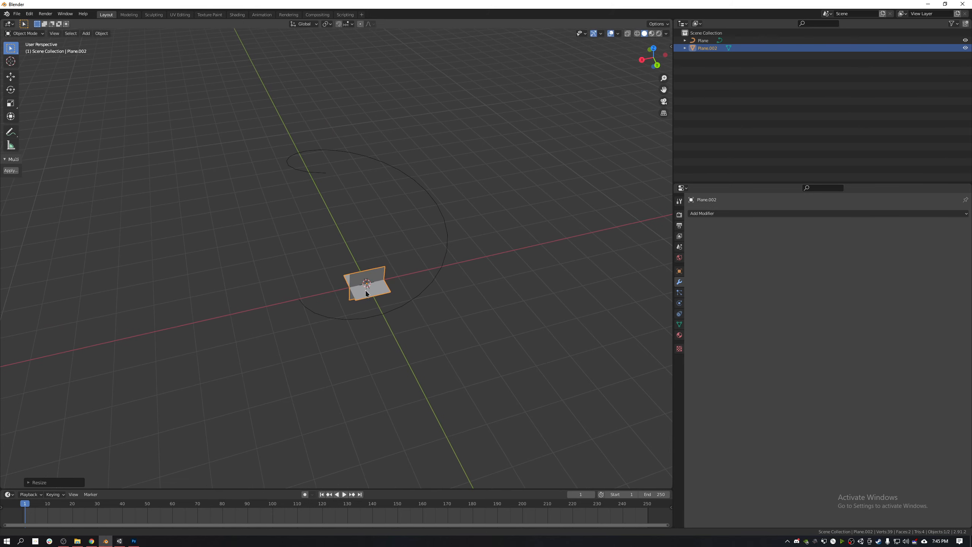
# Step: Add a Curve modifier to the crossed planes, using the spiral Plane curve as its curve object
pyautogui.scroll(2, 366, 293)
pyautogui.click(874, 214)
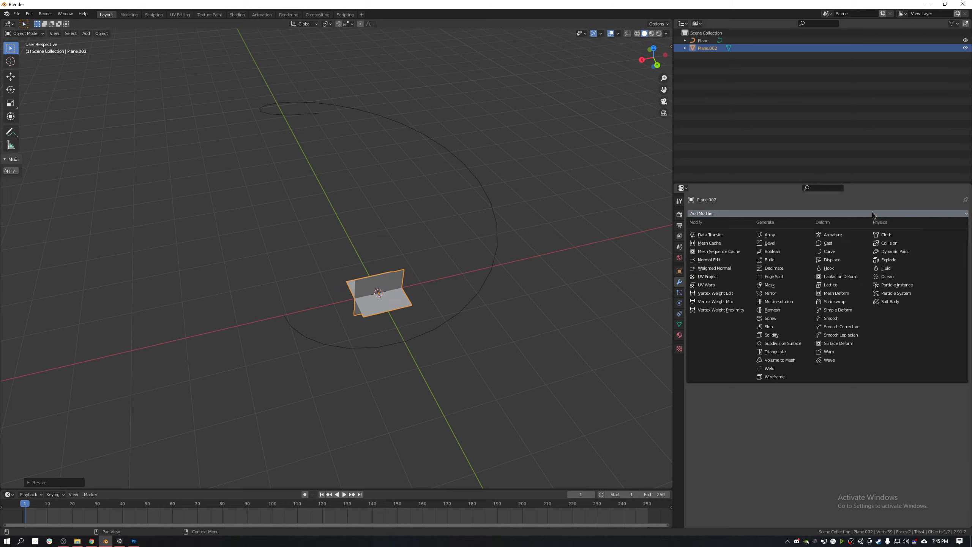
pyautogui.click(836, 252)
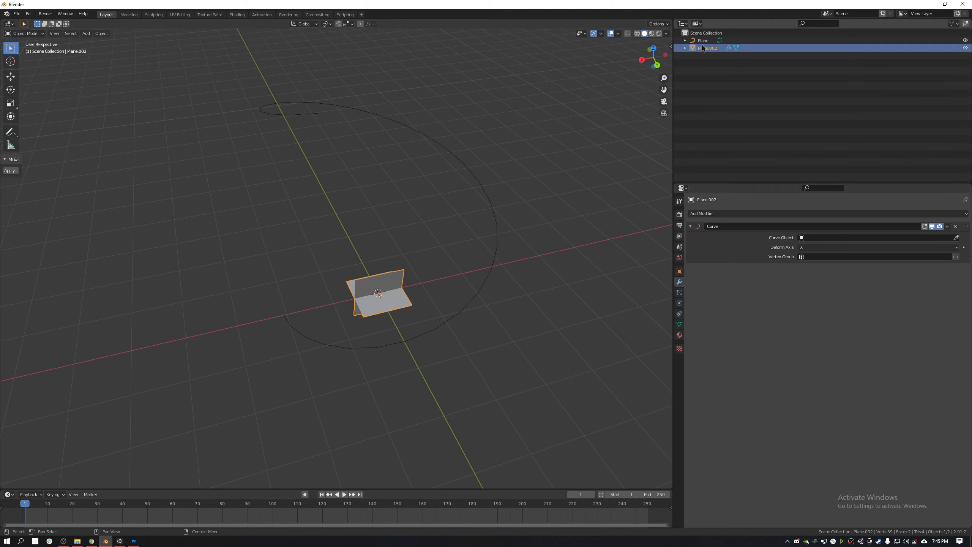
pyautogui.moveTo(703, 40); pyautogui.dragTo(810, 240)
pyautogui.moveTo(444, 267); pyautogui.dragTo(560, 286, button='middle')
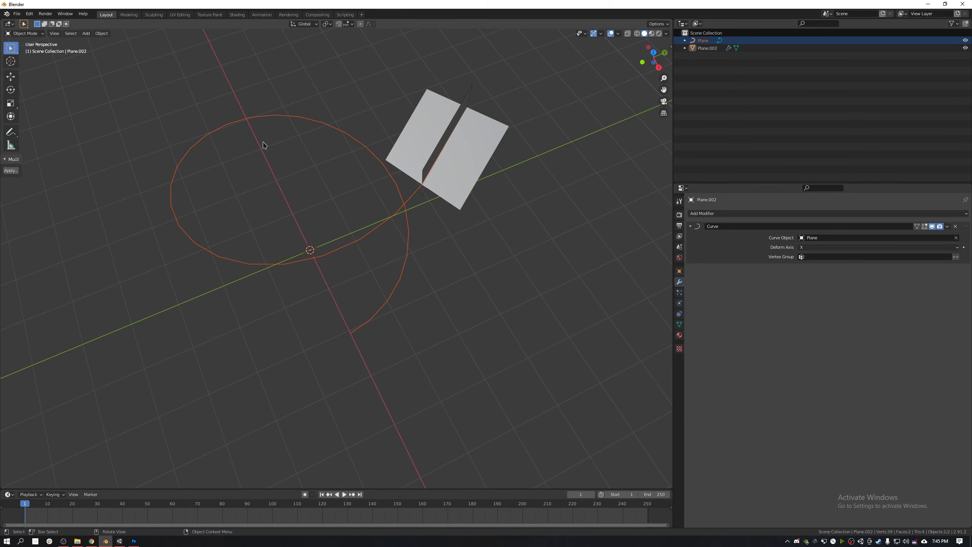
# Step: Try sliding the crossed planes along the X axis to test how they follow the spiral curve
pyautogui.click(708, 49)
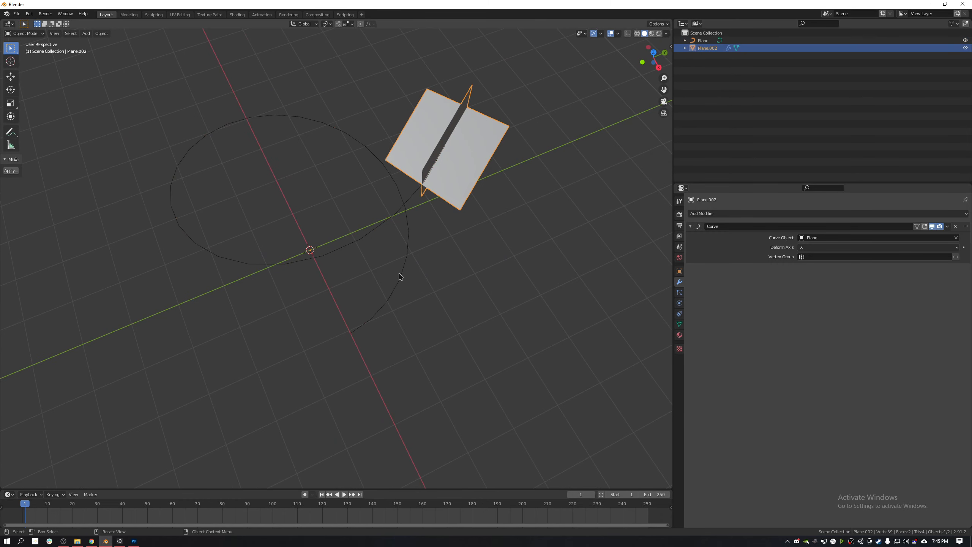
pyautogui.moveTo(399, 276); pyautogui.dragTo(525, 181, button='middle')
pyautogui.scroll(-2, 463, 180)
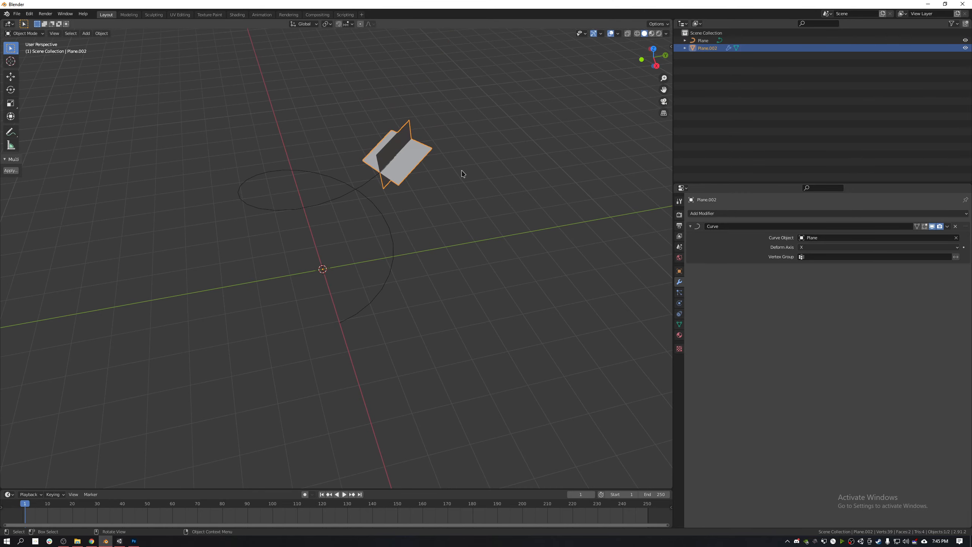
pyautogui.press('g')
pyautogui.press('x')
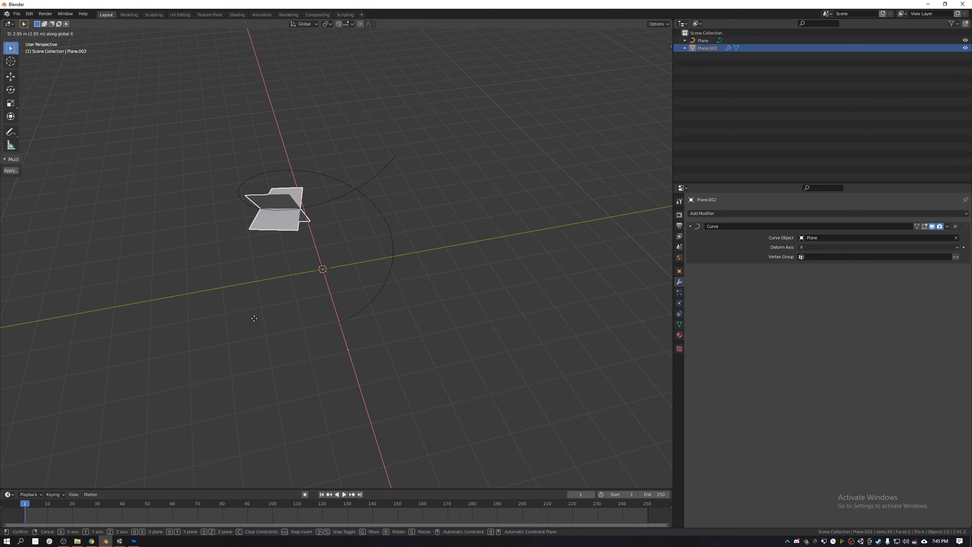
pyautogui.rightClick(300, 283)
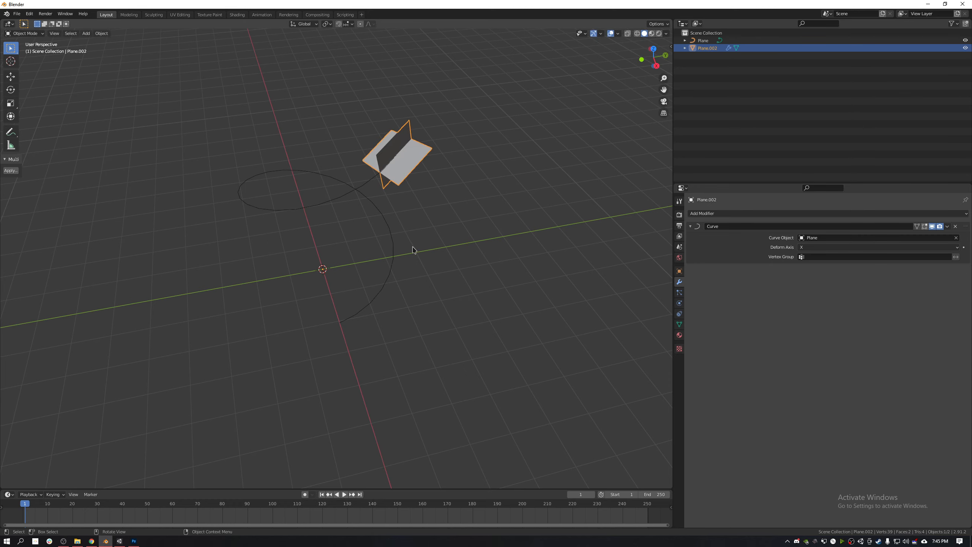
pyautogui.moveTo(488, 261); pyautogui.dragTo(506, 256, button='middle')
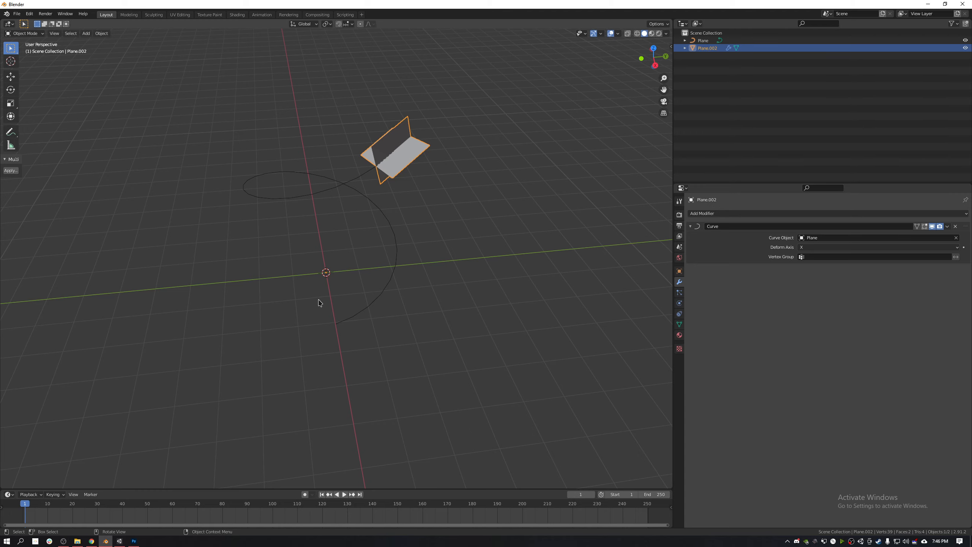
pyautogui.click(516, 176)
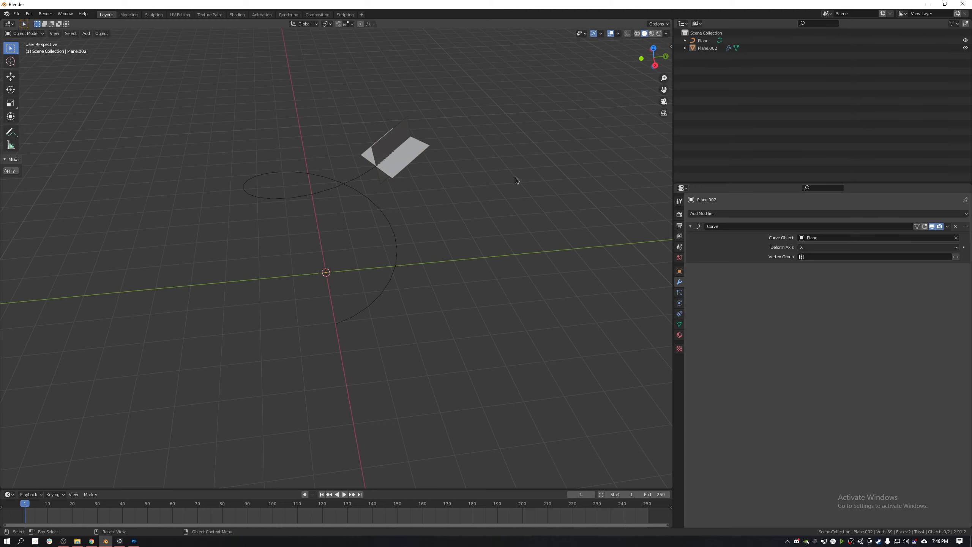
# Step: Replace the Curve modifier on the crossed planes with an Array modifier
pyautogui.click(698, 50)
pyautogui.click(957, 227)
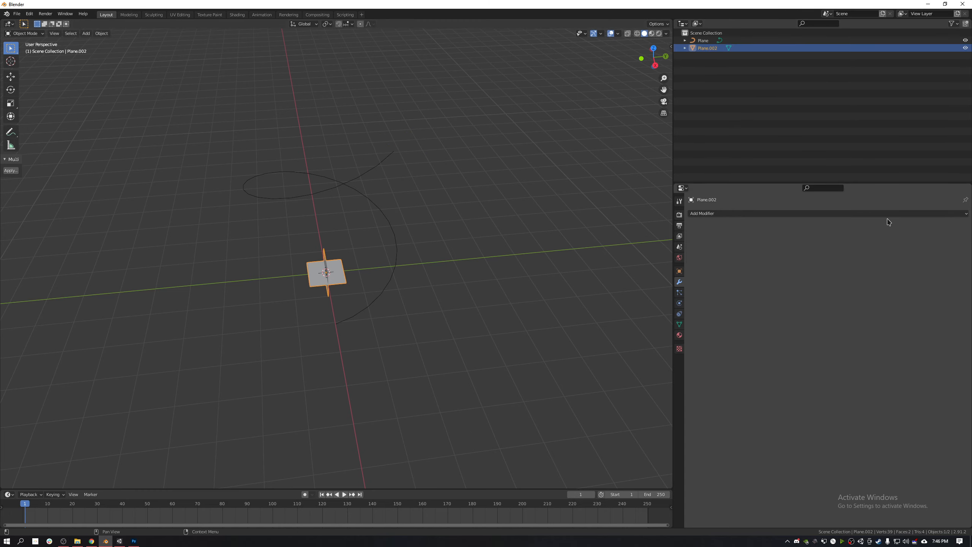
pyautogui.click(882, 214)
pyautogui.click(770, 234)
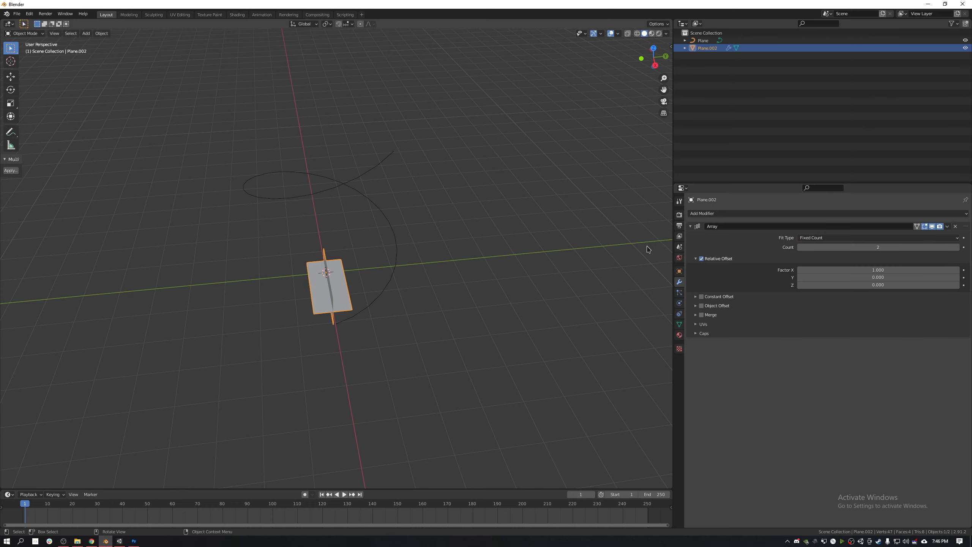
# Step: Set the Array modifier's count to 7 for the crossed planes
pyautogui.moveTo(393, 282); pyautogui.dragTo(349, 317, button='middle')
pyautogui.scroll(3, 349, 317)
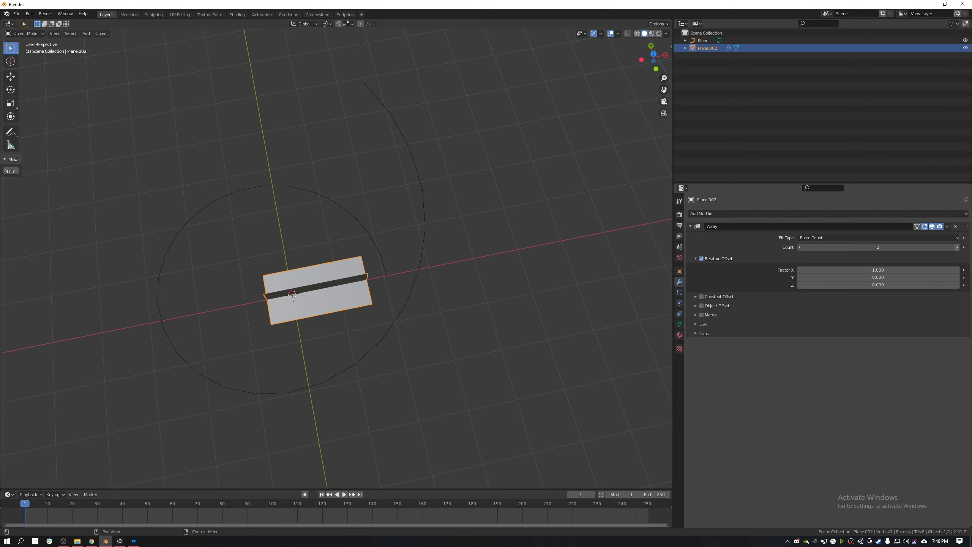
pyautogui.click(957, 247)
pyautogui.click(957, 248)
pyautogui.click(957, 248)
pyautogui.click(957, 247)
pyautogui.click(957, 247)
pyautogui.moveTo(613, 318); pyautogui.dragTo(397, 320, button='middle')
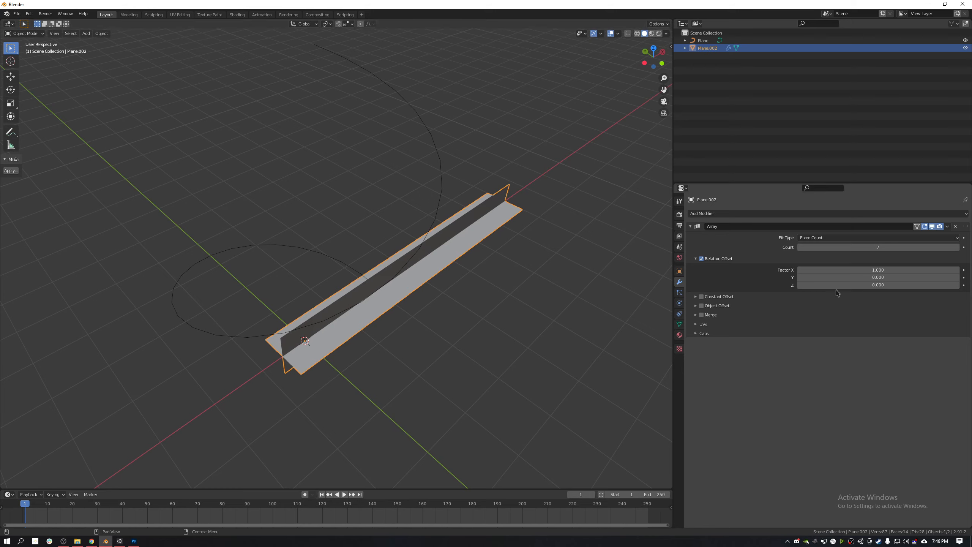
# Step: Set the array's relative offset factors to 1 in Y and 0 in X
pyautogui.click(884, 275)
pyautogui.write('1')
pyautogui.press('Return')
pyautogui.click(876, 270)
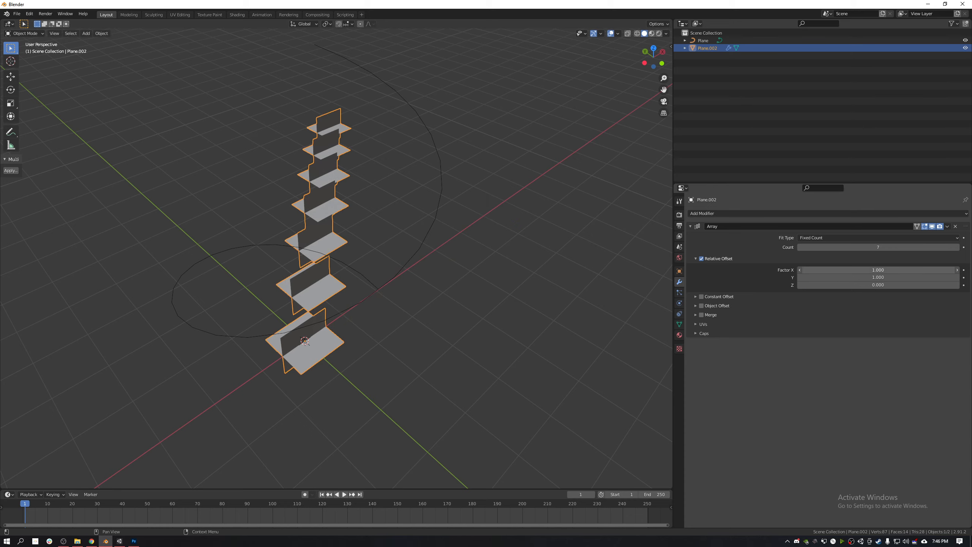
pyautogui.write('0')
pyautogui.press('Return')
pyautogui.moveTo(380, 332); pyautogui.dragTo(595, 262, button='middle')
# Step: Return the array's relative offset factors to 1 in X and 0 in Y
pyautogui.click(866, 270)
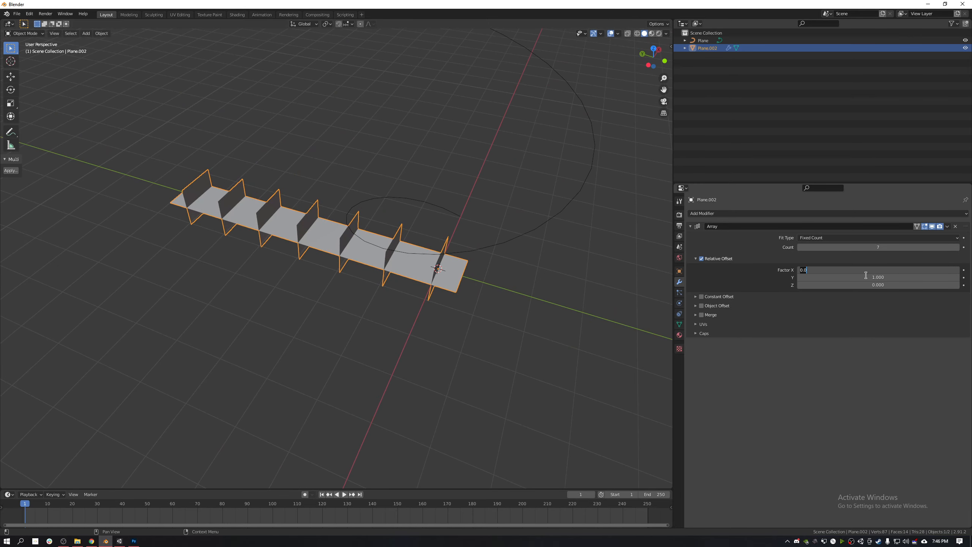
pyautogui.write('1')
pyautogui.press('Tab')
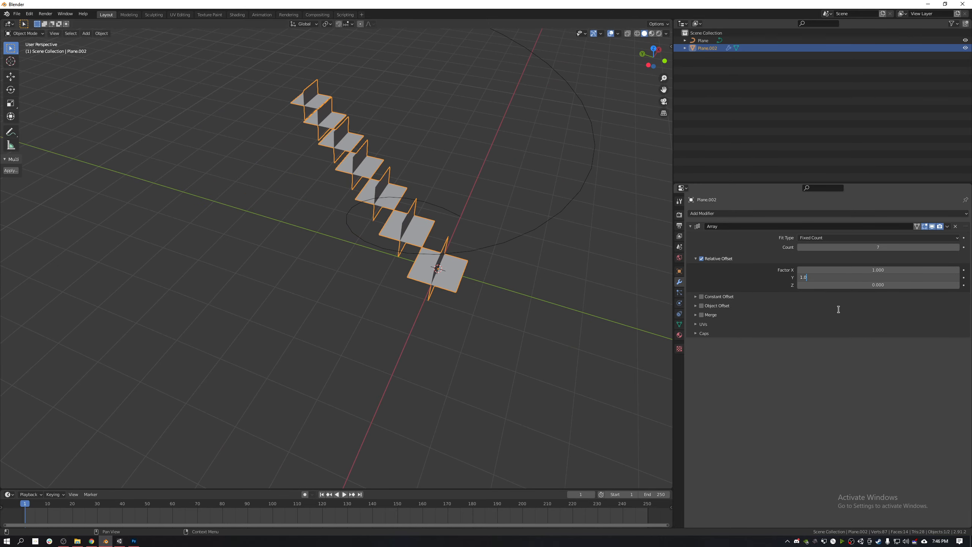
pyautogui.write('0')
pyautogui.press('Return')
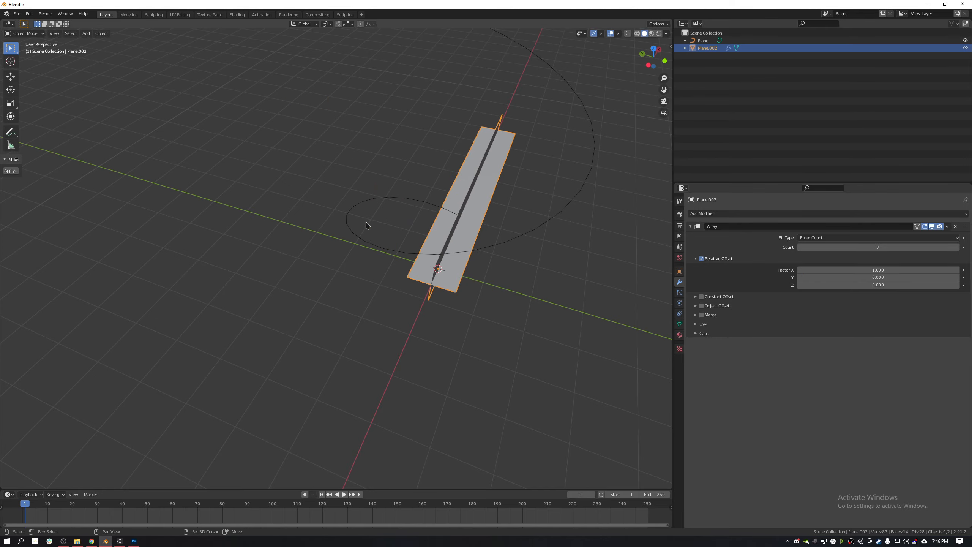
# Step: Add a Curve modifier after the Array modifier and assign the spiral Plane curve as its curve object
pyautogui.moveTo(369, 222); pyautogui.dragTo(288, 290, button='middle')
pyautogui.moveTo(379, 221); pyautogui.dragTo(331, 231, button='middle')
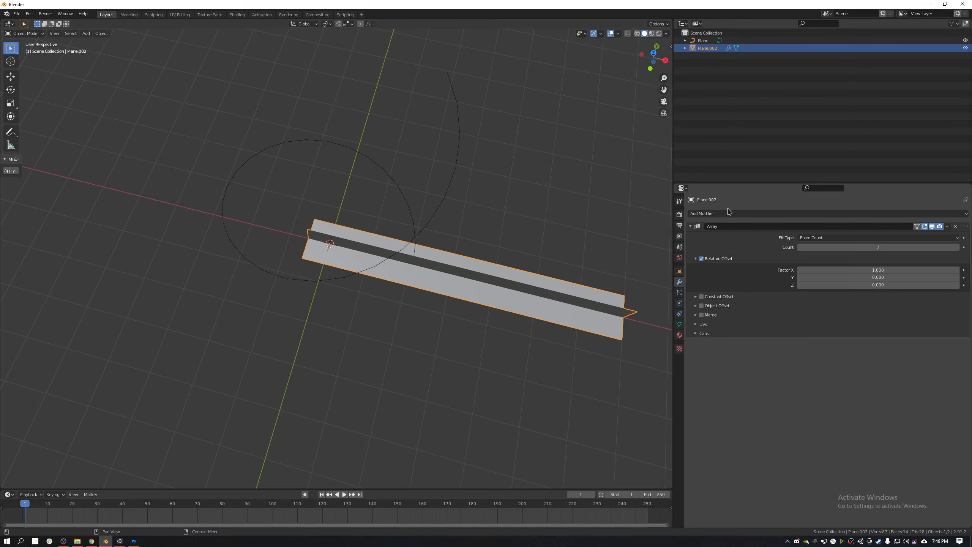
pyautogui.click(868, 214)
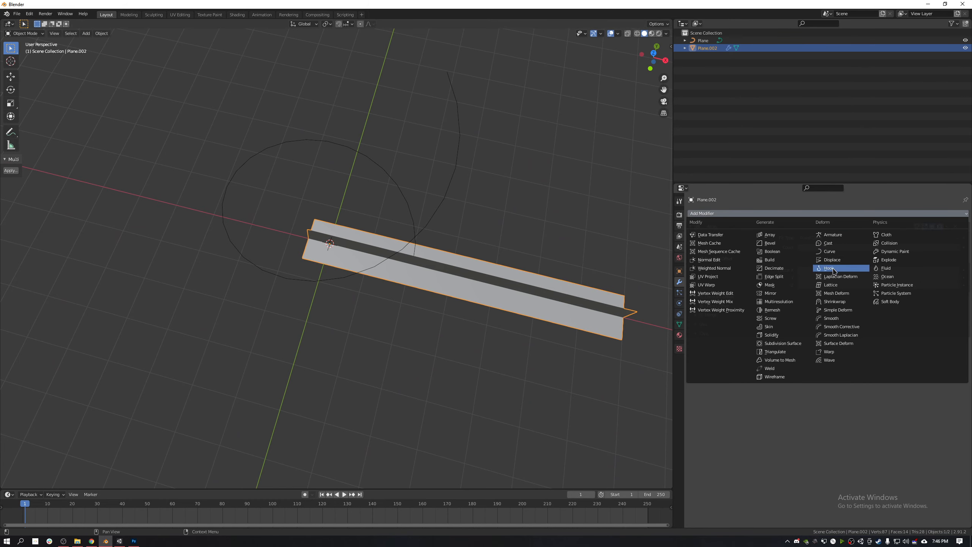
pyautogui.click(830, 251)
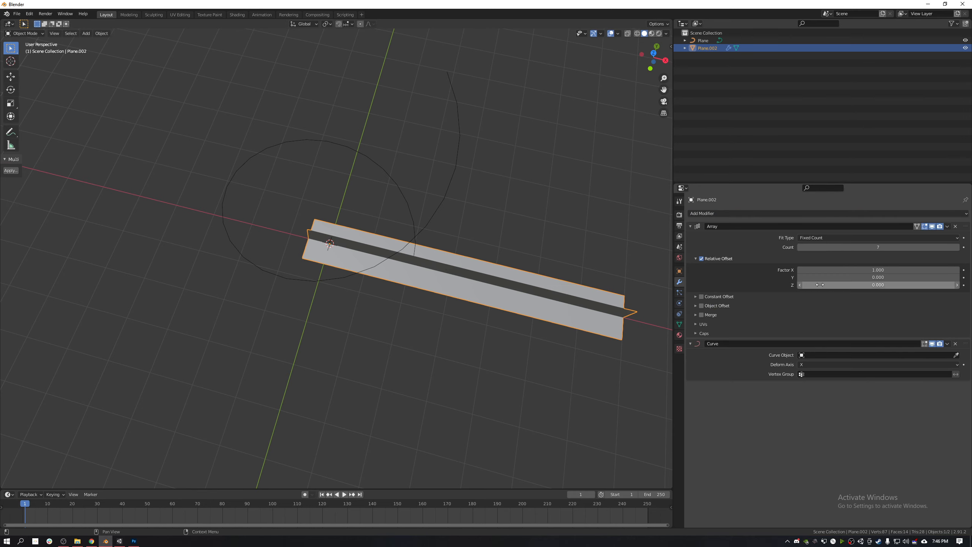
pyautogui.moveTo(697, 40); pyautogui.dragTo(755, 253)
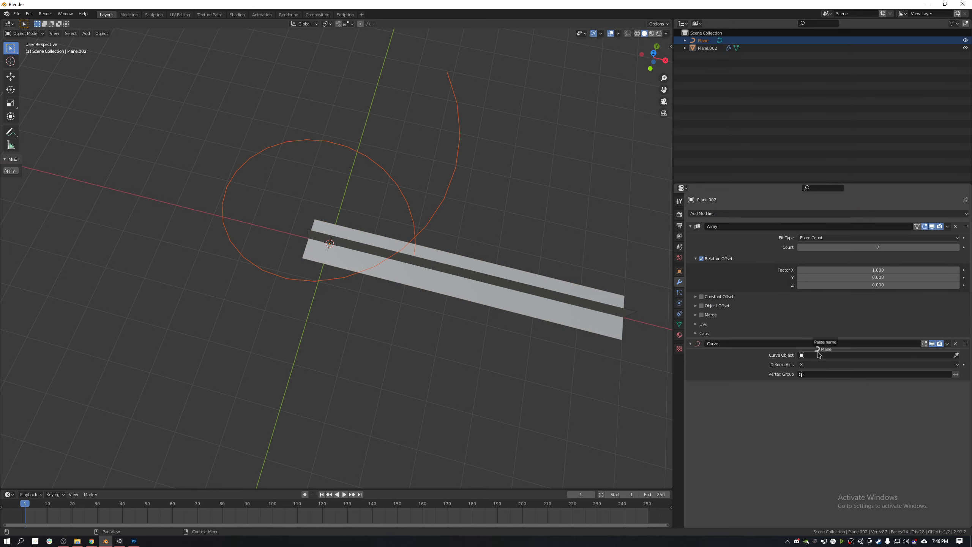
pyautogui.moveTo(819, 354); pyautogui.dragTo(819, 355)
pyautogui.moveTo(423, 308); pyautogui.dragTo(421, 261, button='middle')
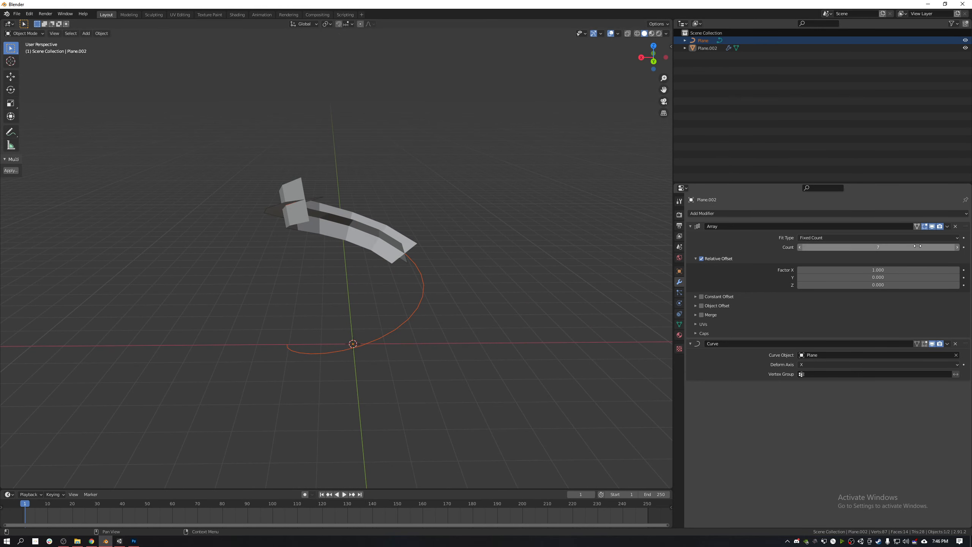
# Step: Increase the Array modifier's count to 15 to extend the crossed planes along the spiral
pyautogui.click(958, 249)
pyautogui.click(958, 249)
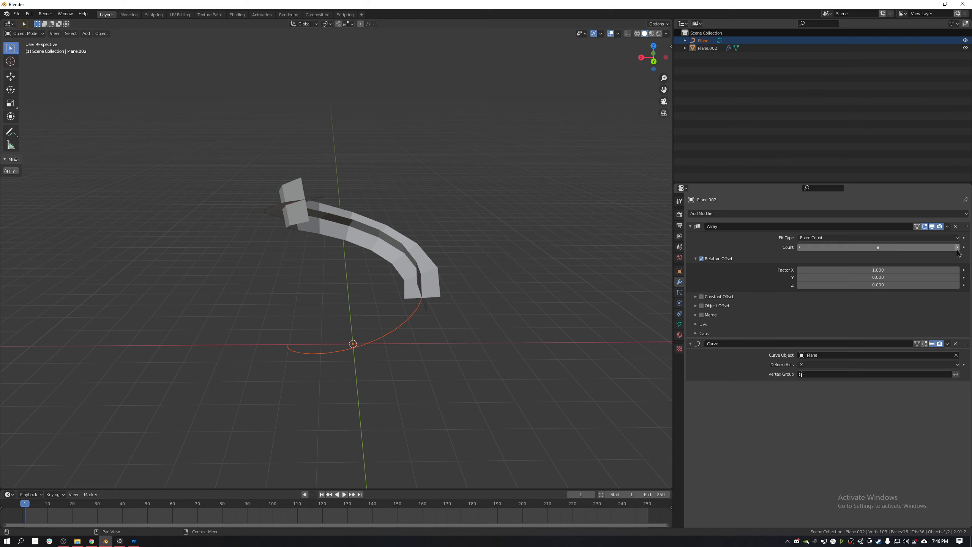
pyautogui.click(958, 248)
pyautogui.click(958, 249)
pyautogui.click(957, 248)
pyautogui.click(957, 248)
pyautogui.click(958, 247)
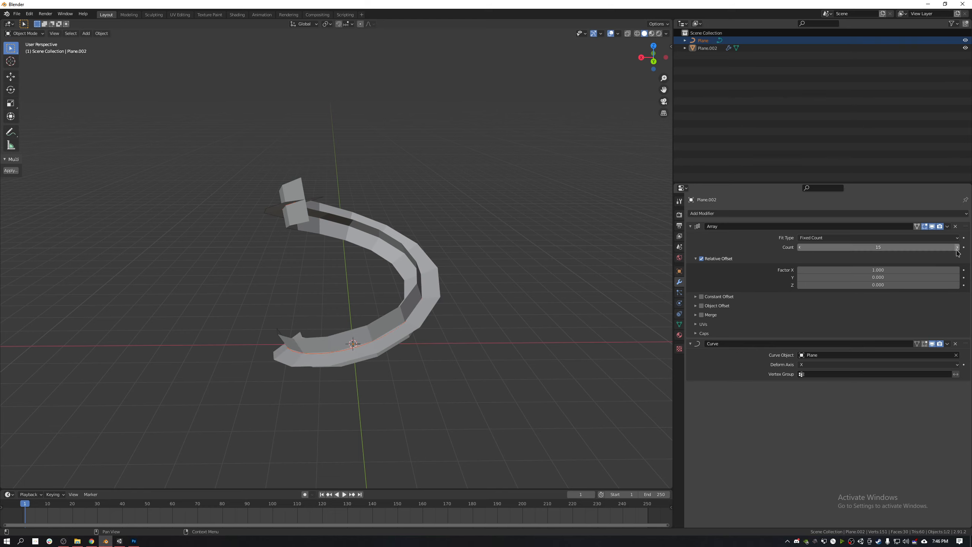
pyautogui.moveTo(337, 314); pyautogui.dragTo(317, 293, button='middle')
pyautogui.press('Tab')
pyautogui.press('Tab')
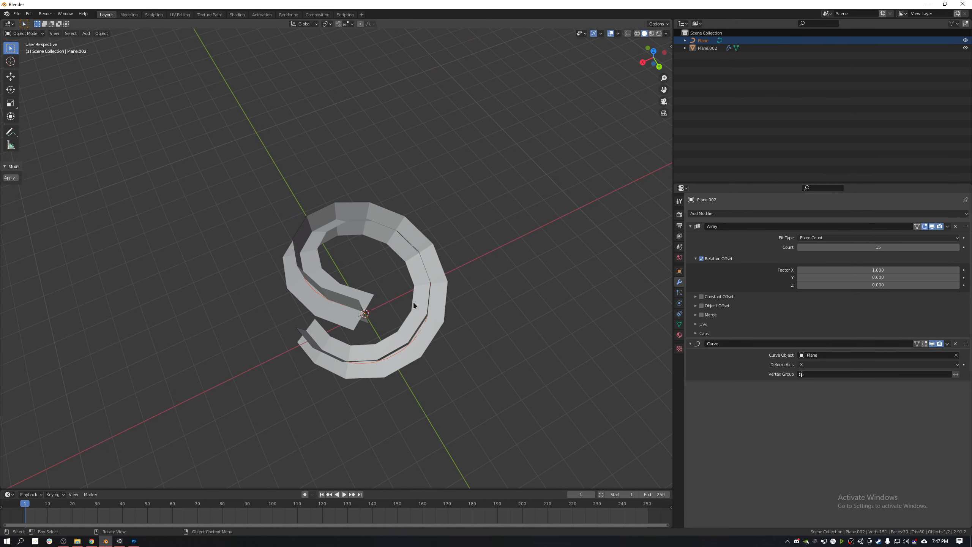
pyautogui.press('Tab')
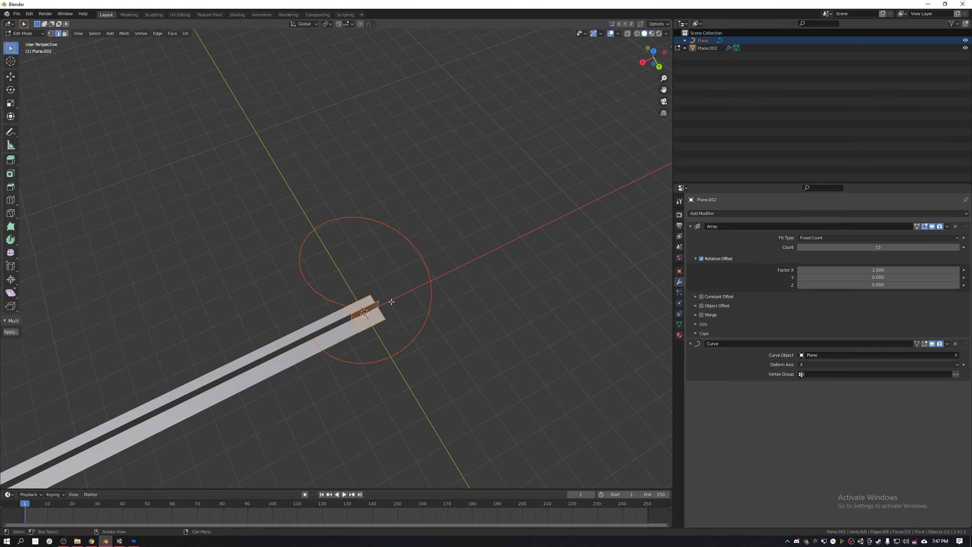
pyautogui.moveTo(414, 285); pyautogui.dragTo(475, 180, button='middle')
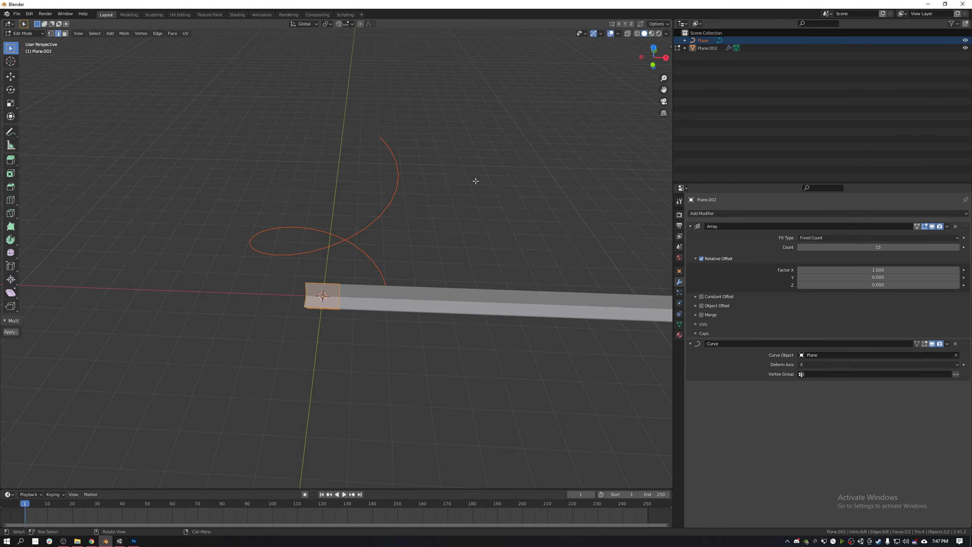
pyautogui.press('Tab')
# Step: Rename the spiral curve object to Curve
pyautogui.click(708, 48)
pyautogui.click(702, 40)
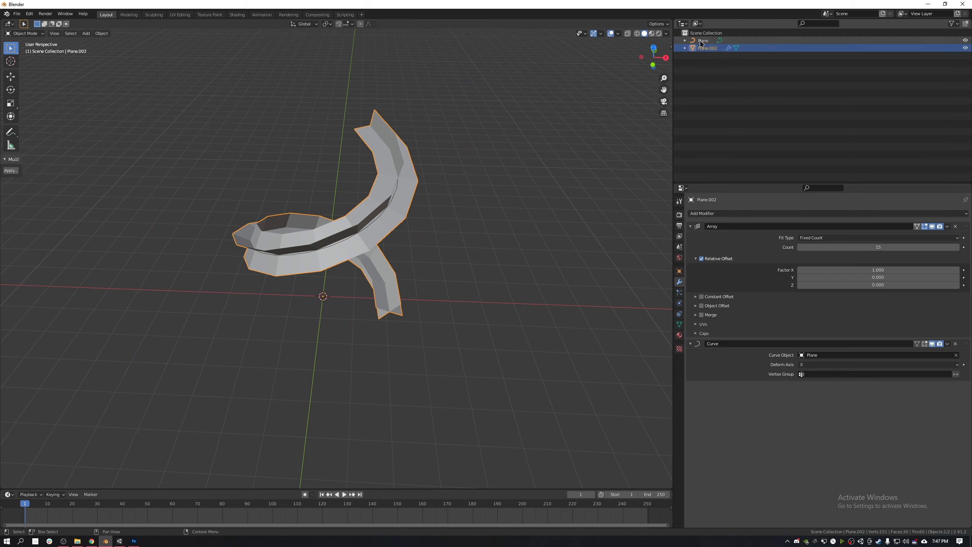
pyautogui.doubleClick(703, 40)
pyautogui.write('Cu')
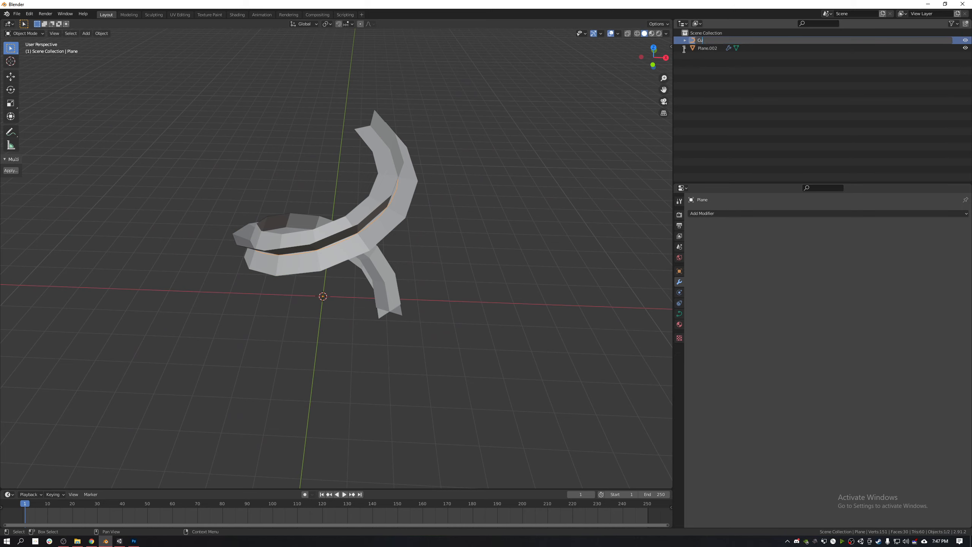
pyautogui.write('rve')
pyautogui.press('Return')
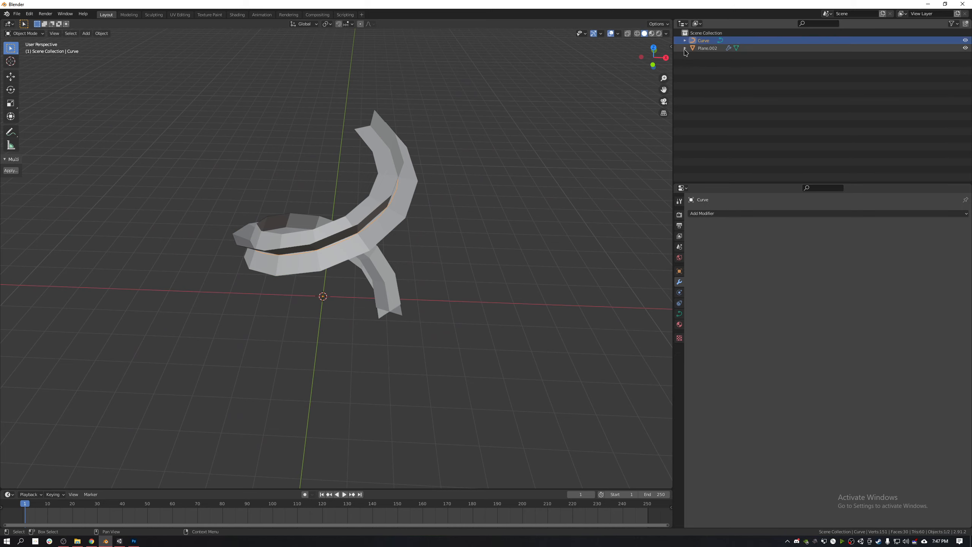
# Step: Rename the crossed-planes object Plane.002 to X
pyautogui.doubleClick(714, 49)
pyautogui.write('X')
pyautogui.press('Return')
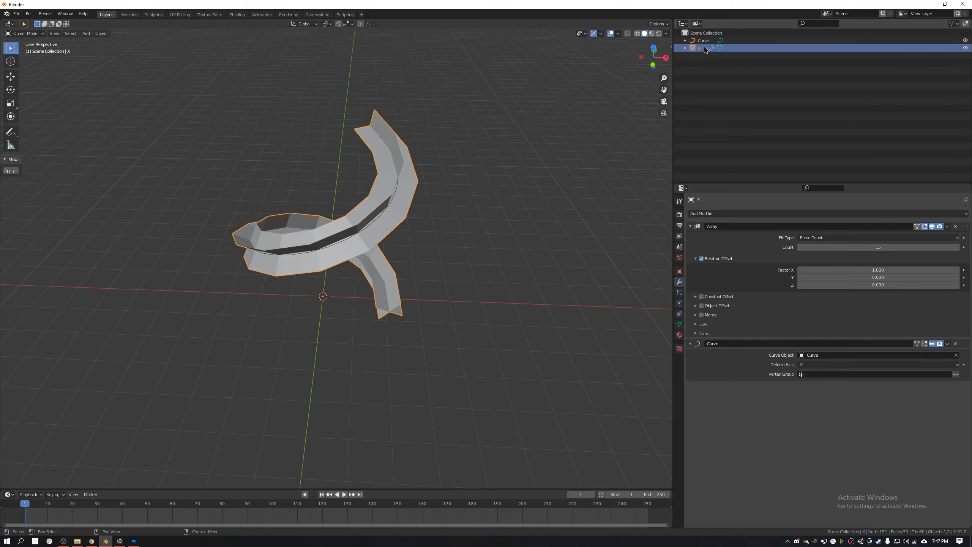
# Step: Scale the crossed-planes mesh down along the X axis in Edit Mode and return to Object Mode
pyautogui.moveTo(383, 215); pyautogui.dragTo(435, 285, button='middle')
pyautogui.press('Tab')
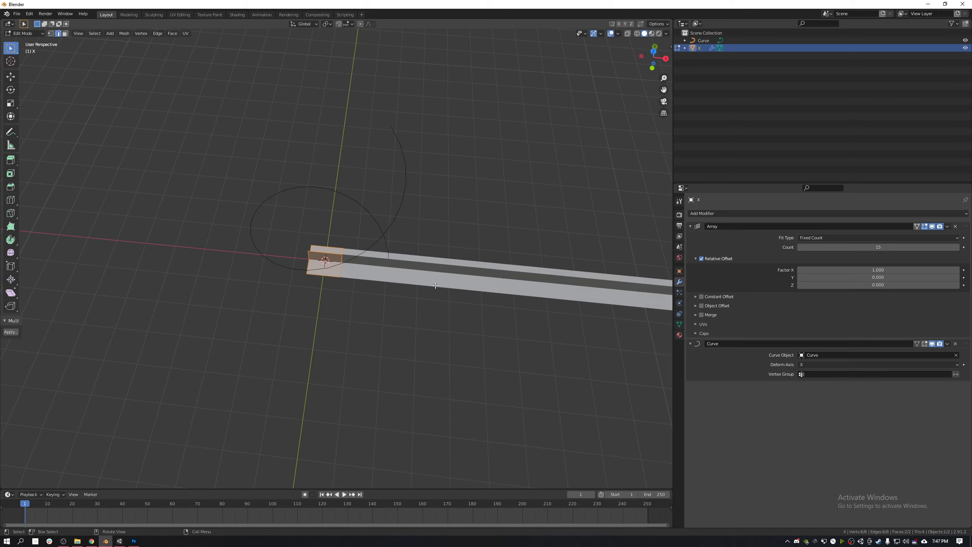
pyautogui.press('s')
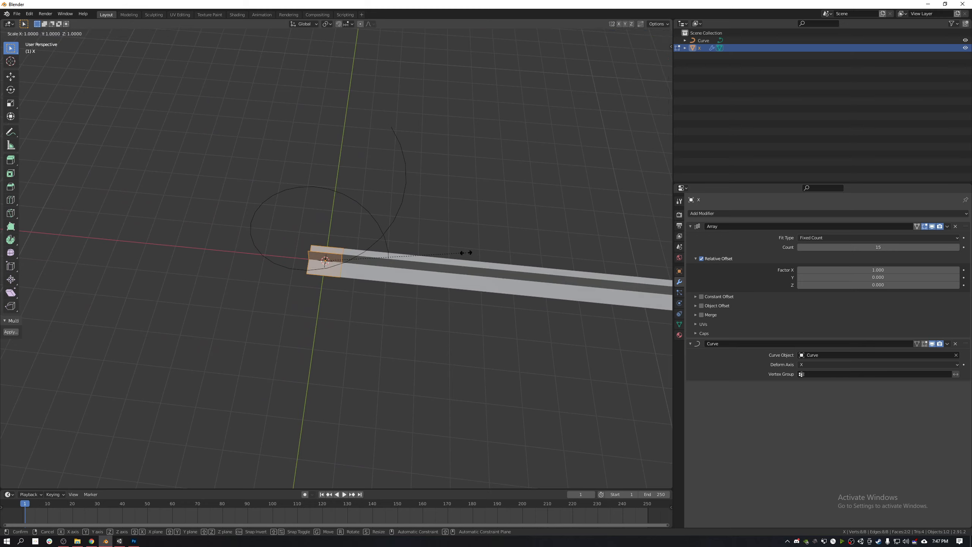
pyautogui.press('x')
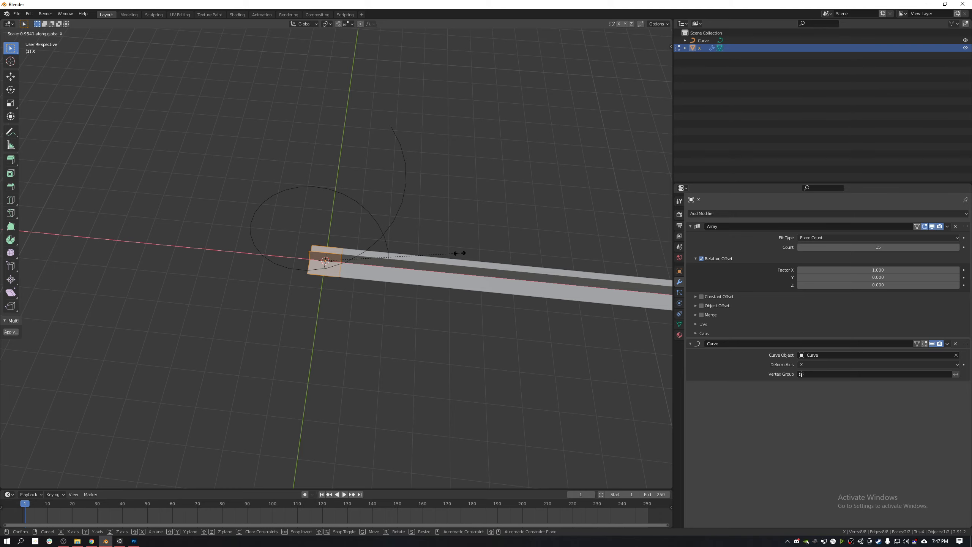
pyautogui.click(382, 266)
pyautogui.press('Tab')
pyautogui.moveTo(408, 322); pyautogui.dragTo(417, 301, button='middle')
pyautogui.moveTo(417, 240); pyautogui.dragTo(456, 228, button='middle')
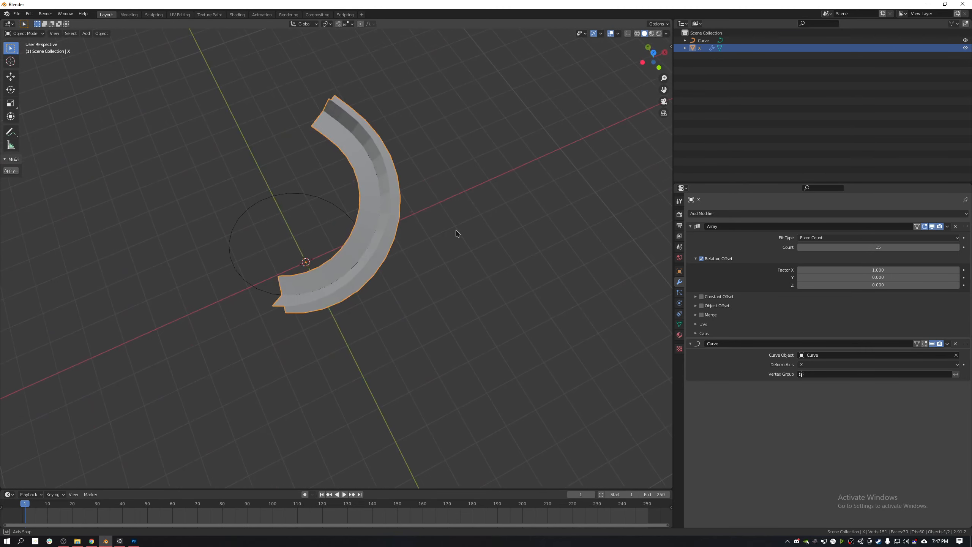
# Step: Shrink the crossed-planes mesh X further along the X axis in Edit Mode
pyautogui.press('Tab')
pyautogui.press('s')
pyautogui.press('x')
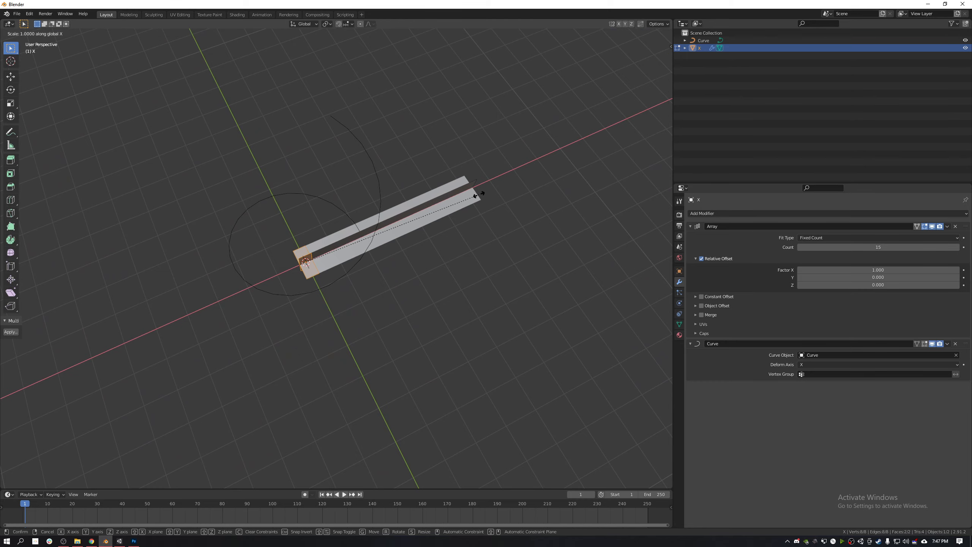
pyautogui.click(433, 217)
pyautogui.moveTo(432, 251)
pyautogui.mouseDown(button='middle')
pyautogui.moveTo(428, 238)
pyautogui.moveTo(438, 256)
pyautogui.mouseUp(button='middle')
pyautogui.press('Tab')
pyautogui.moveTo(447, 274); pyautogui.dragTo(651, 223, button='middle')
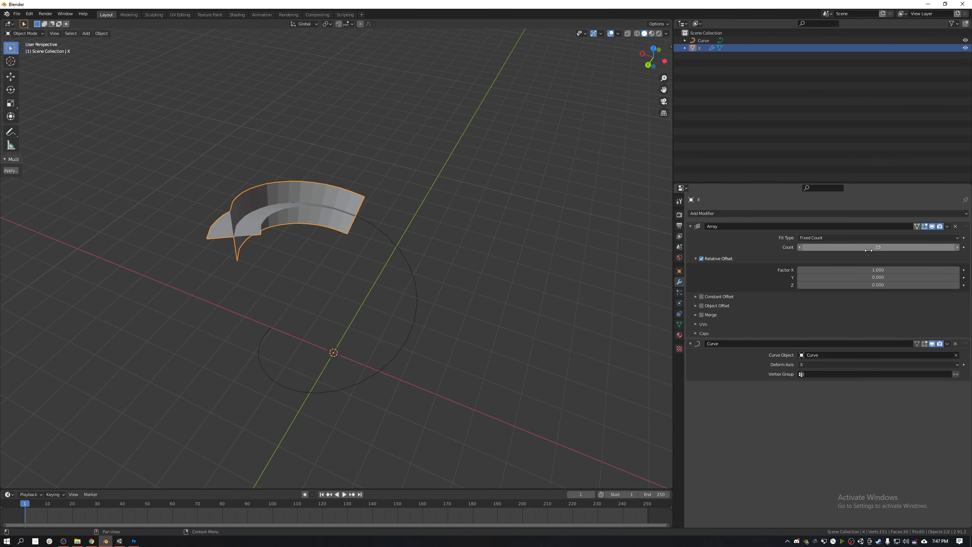
# Step: Set the Array modifier's count to 53 so the mesh follows the whole spiral
pyautogui.moveTo(869, 250); pyautogui.dragTo(914, 250)
pyautogui.moveTo(337, 299); pyautogui.dragTo(478, 301, button='middle')
pyautogui.moveTo(878, 247)
pyautogui.mouseDown()
pyautogui.moveTo(823, 246)
pyautogui.moveTo(873, 247)
pyautogui.mouseUp()
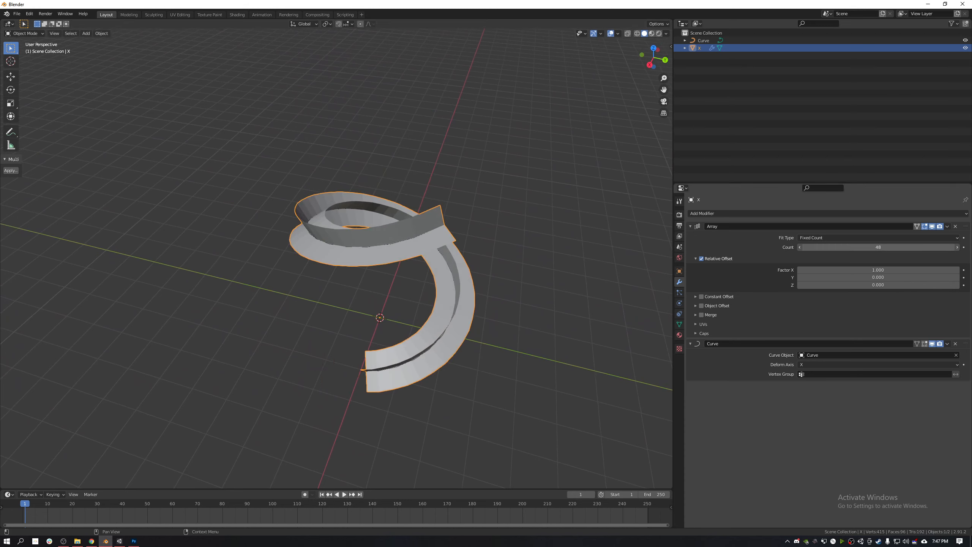
pyautogui.moveTo(386, 172); pyautogui.dragTo(420, 153, button='middle')
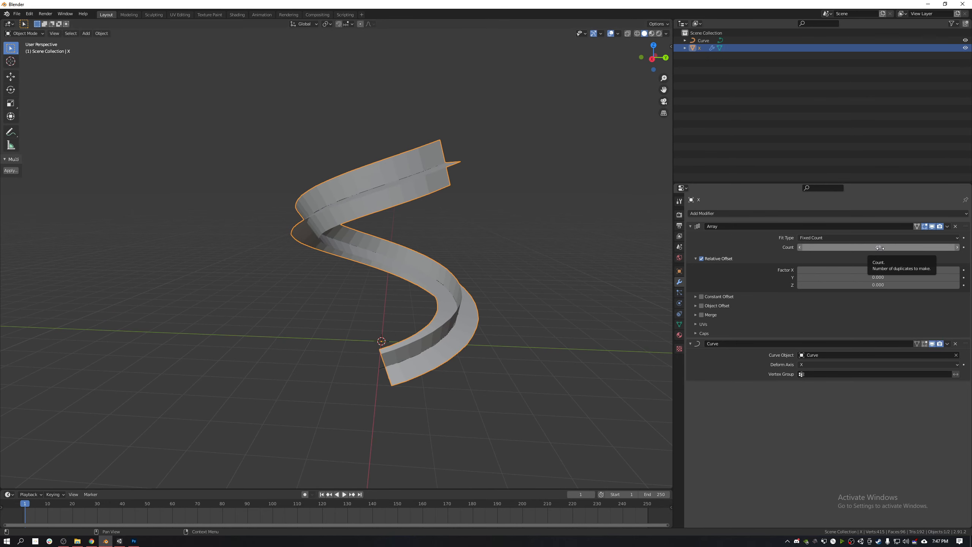
pyautogui.moveTo(879, 246); pyautogui.dragTo(884, 247)
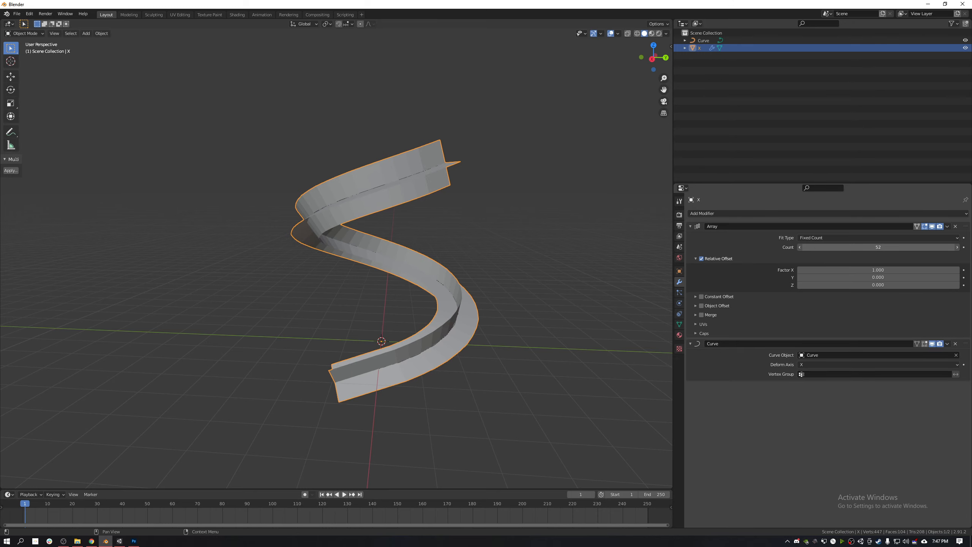
# Step: Move object X along the global X axis to slide the mesh along the spiral curve
pyautogui.moveTo(382, 306); pyautogui.dragTo(461, 120, button='middle')
pyautogui.press('g')
pyautogui.press('x')
pyautogui.click(443, 314)
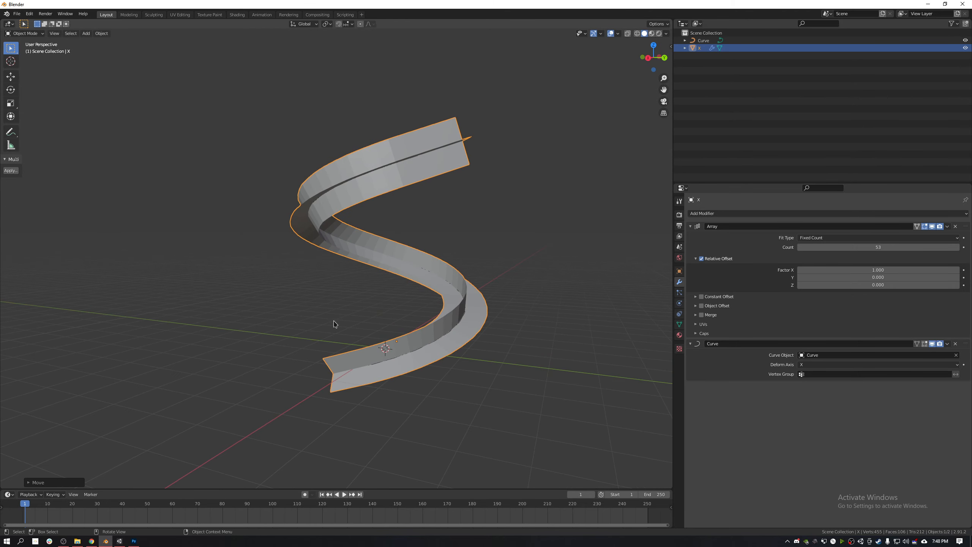
pyautogui.moveTo(334, 324); pyautogui.dragTo(454, 307, button='middle')
pyautogui.press('Tab')
pyautogui.press('Tab')
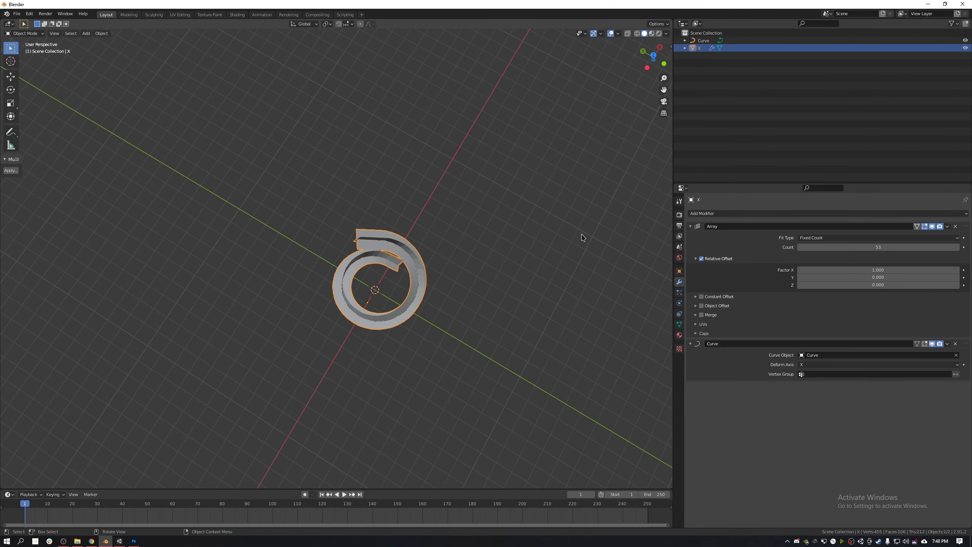
# Step: Apply the Array modifier and the Curve modifier on object X
pyautogui.click(948, 226)
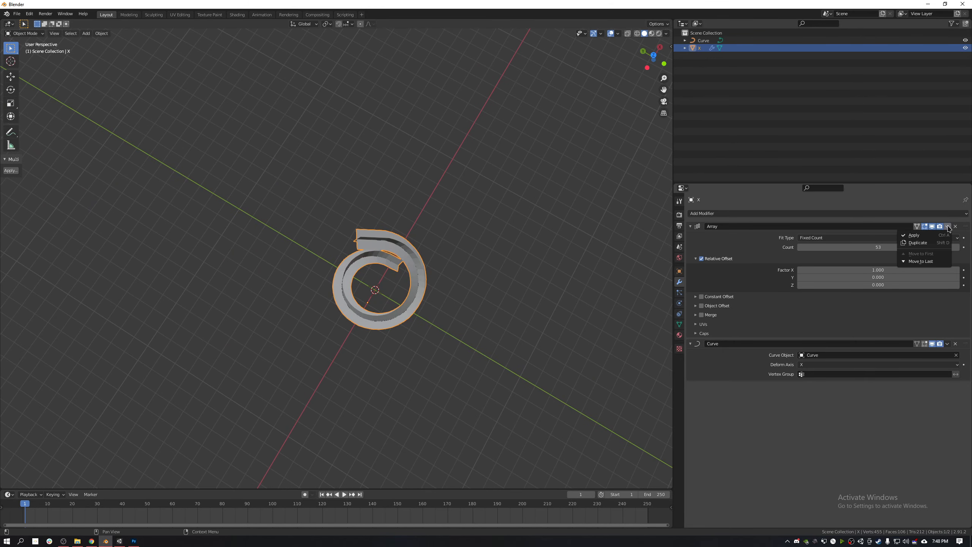
pyautogui.click(932, 238)
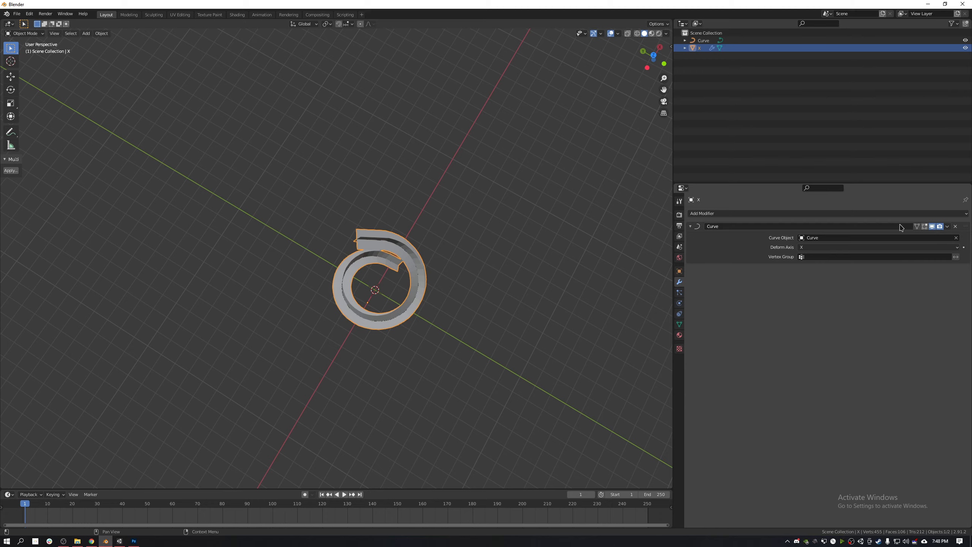
pyautogui.click(948, 226)
pyautogui.click(932, 240)
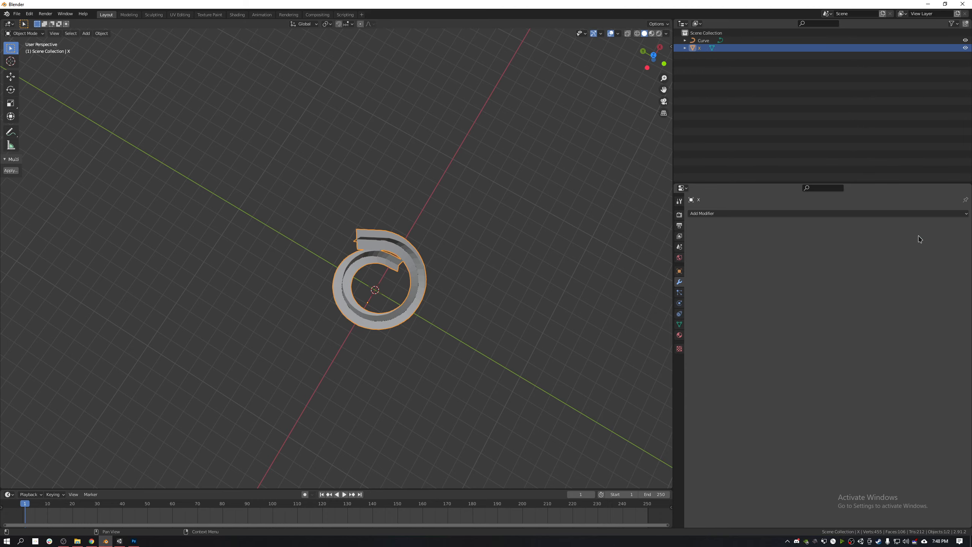
# Step: Hide the Curve object in the viewport
pyautogui.moveTo(467, 284); pyautogui.dragTo(482, 215, button='middle')
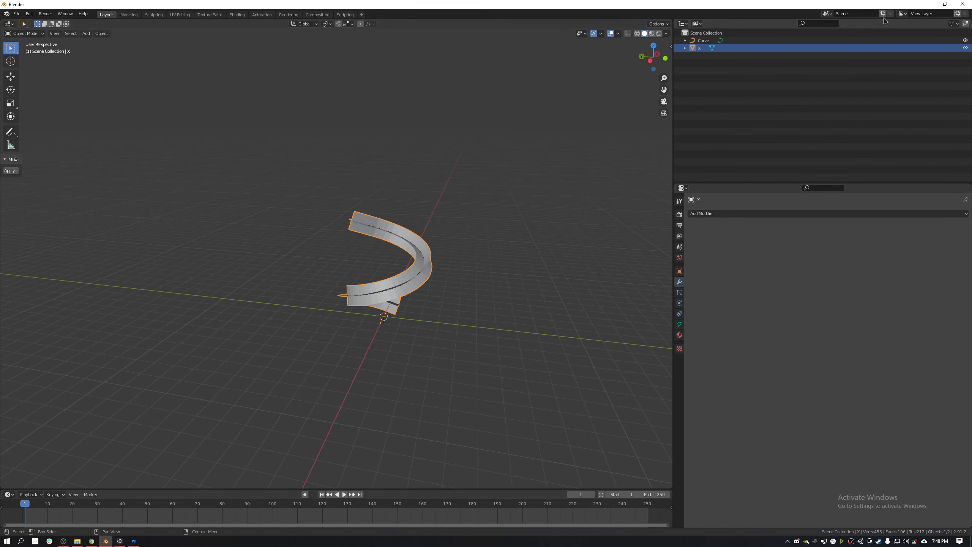
pyautogui.click(887, 40)
pyautogui.moveTo(421, 214); pyautogui.dragTo(554, 180, button='middle')
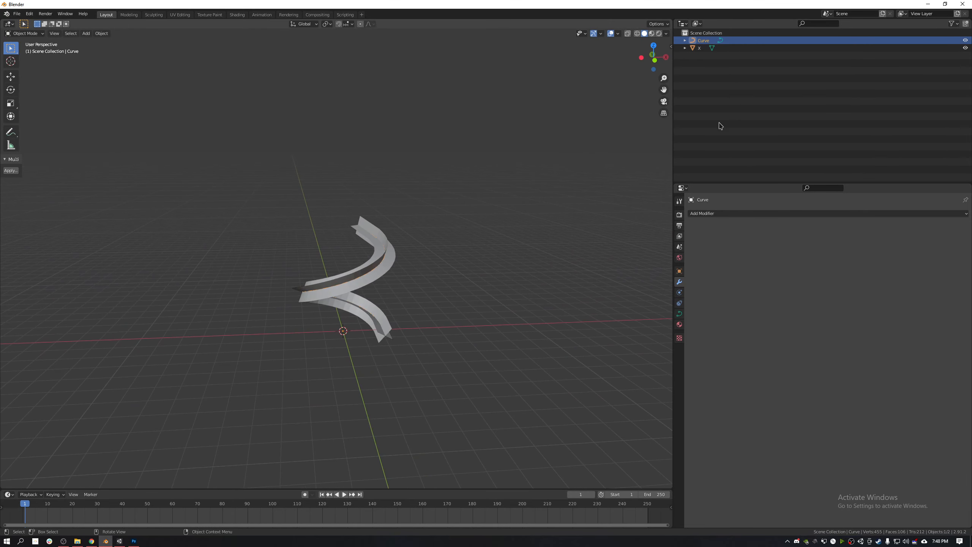
pyautogui.click(966, 40)
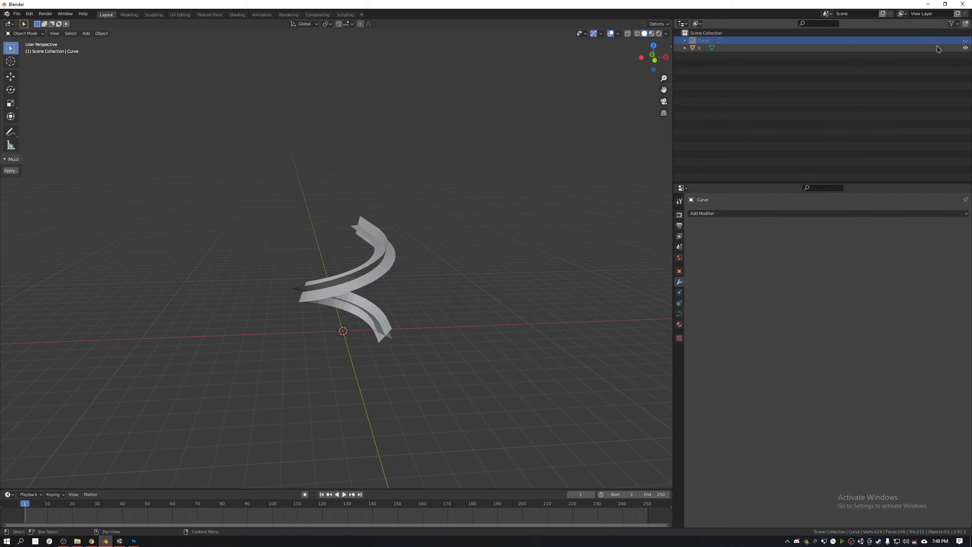
# Step: Select the X mesh and examine the spiral's shape and origin position from the front, from above and near its lower end
pyautogui.click(750, 48)
pyautogui.moveTo(382, 245); pyautogui.dragTo(566, 276, button='middle')
pyautogui.moveTo(406, 280); pyautogui.dragTo(543, 259, button='middle')
pyautogui.scroll(2, 424, 323)
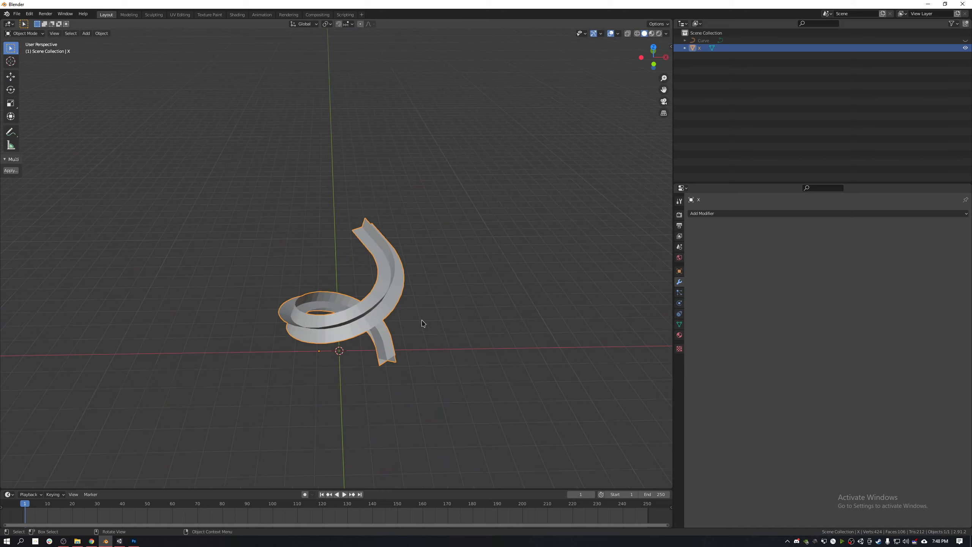
pyautogui.keyDown('shift'); pyautogui.moveTo(456, 369); pyautogui.dragTo(503, 249, button='middle'); pyautogui.keyUp('shift')
pyautogui.scroll(1, 441, 357)
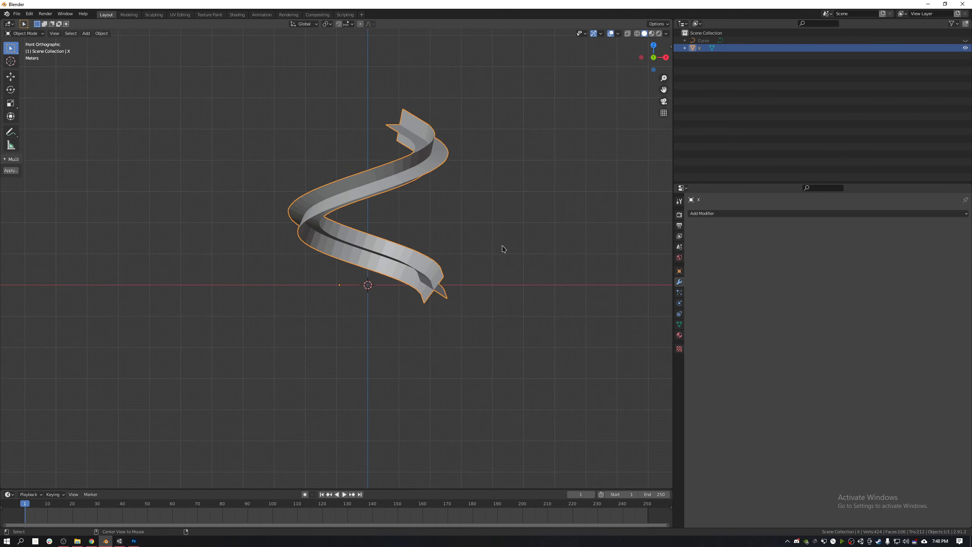
pyautogui.moveTo(428, 238); pyautogui.dragTo(392, 284, button='middle')
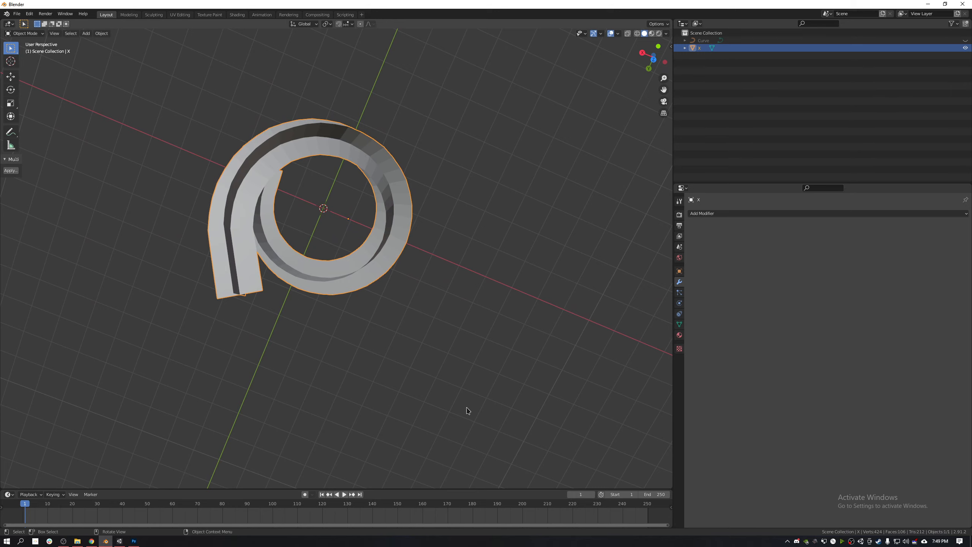
pyautogui.moveTo(494, 357); pyautogui.dragTo(318, 259, button='middle')
pyautogui.moveTo(418, 248); pyautogui.dragTo(573, 262, button='middle')
pyautogui.scroll(8, 407, 280)
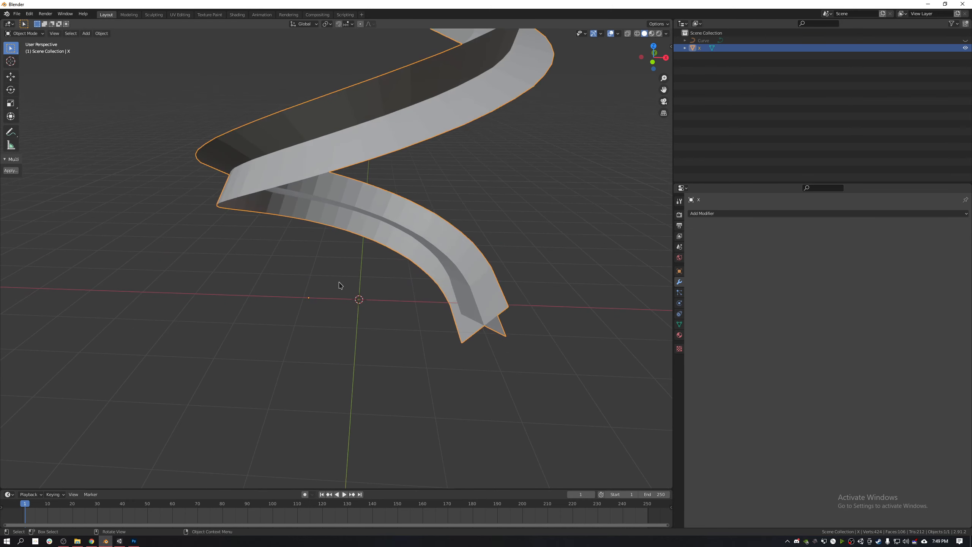
# Step: Set object X's origin to the 3D cursor
pyautogui.moveTo(237, 326); pyautogui.dragTo(300, 362)
pyautogui.moveTo(354, 307); pyautogui.dragTo(393, 386)
pyautogui.moveTo(432, 343); pyautogui.dragTo(401, 336, button='middle')
pyautogui.click(437, 276)
pyautogui.press('F3')
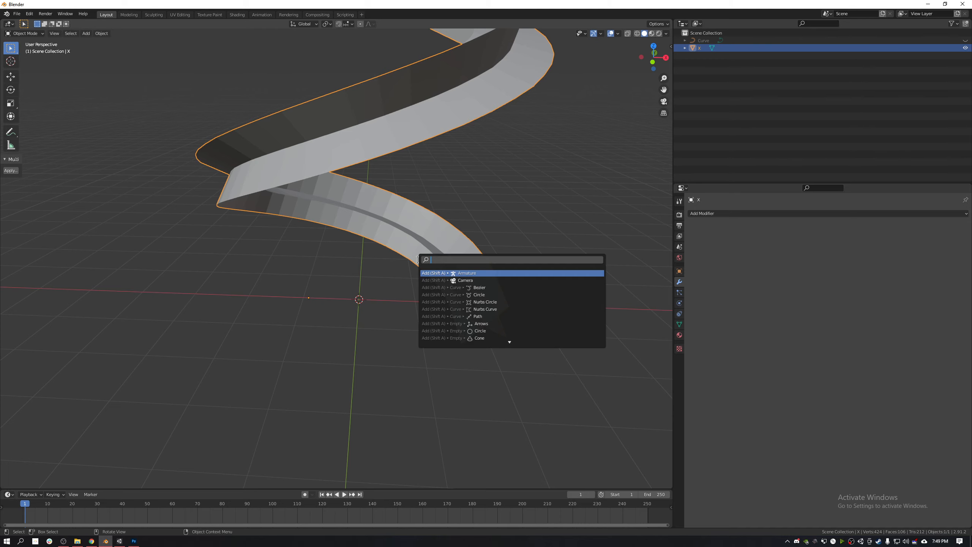
pyautogui.write('or')
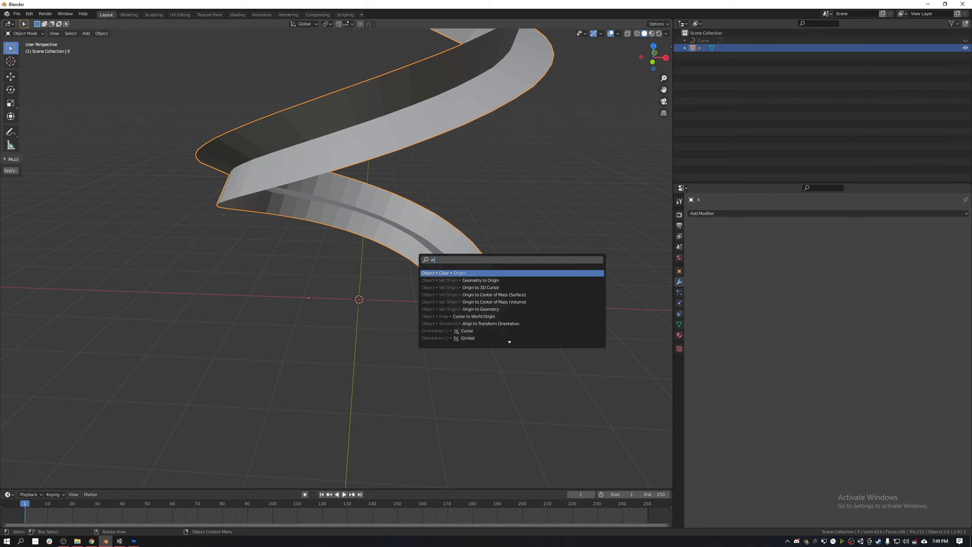
pyautogui.write('igin poi')
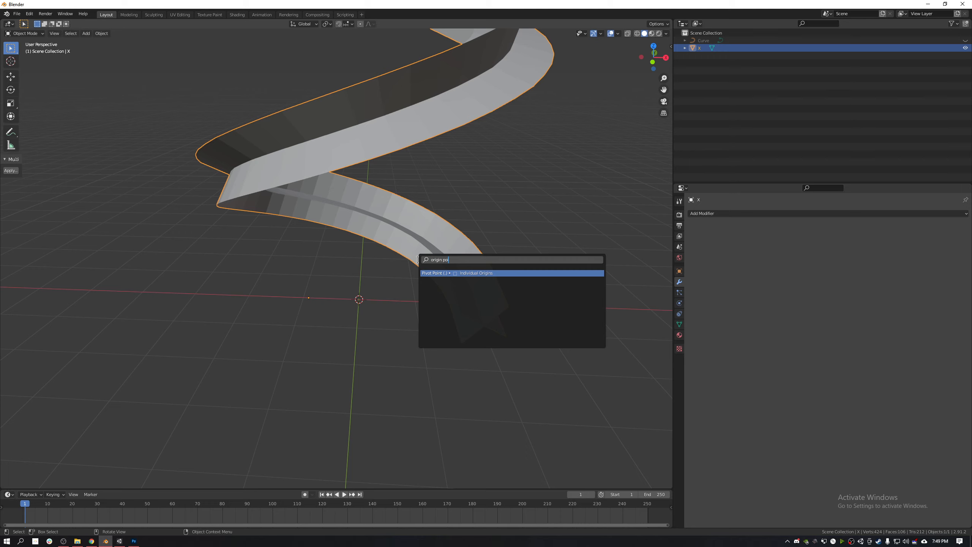
pyautogui.press('BackSpace')
pyautogui.press('BackSpace')
pyautogui.press('BackSpace')
pyautogui.press('BackSpace')
pyautogui.press('Down')
pyautogui.press('Down')
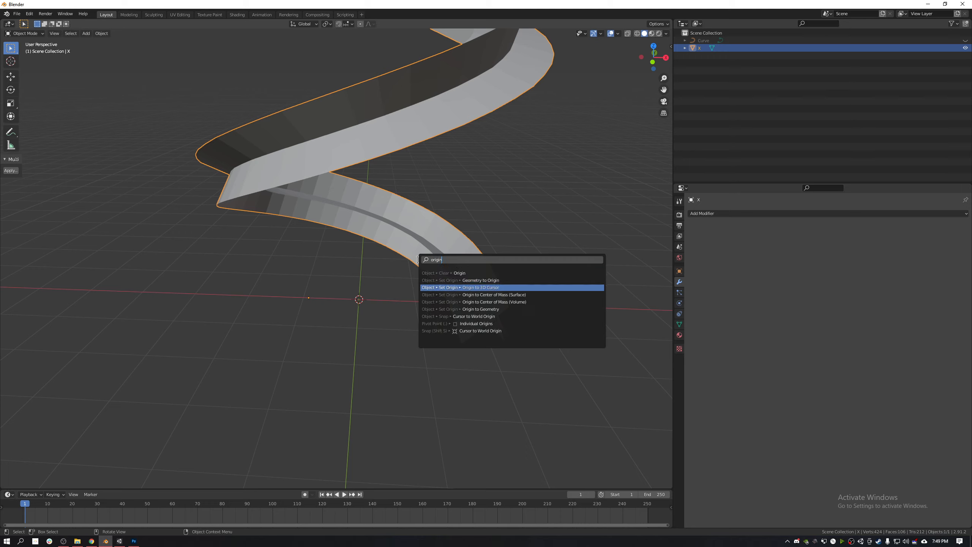
pyautogui.press('Return')
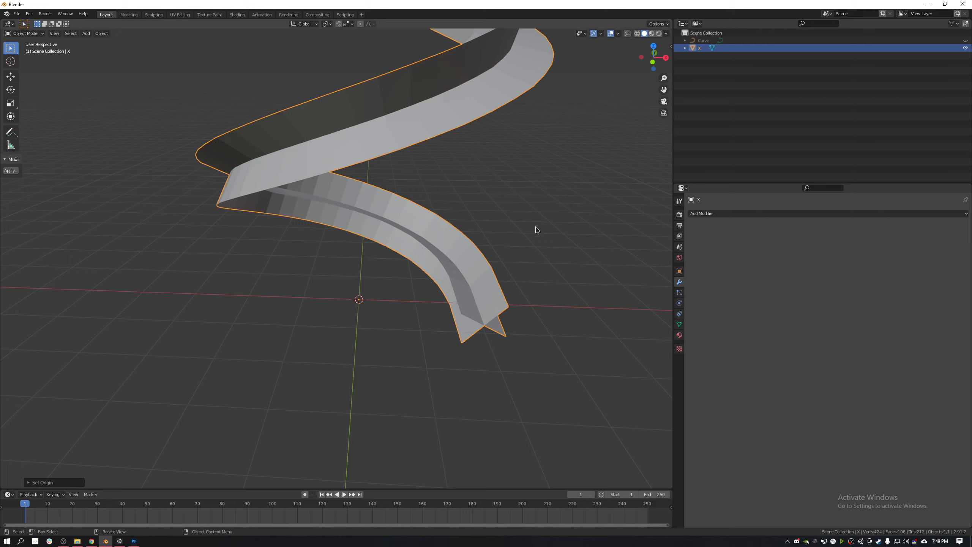
# Step: Apply all transforms to object X
pyautogui.press('F3')
pyautogui.write('apply')
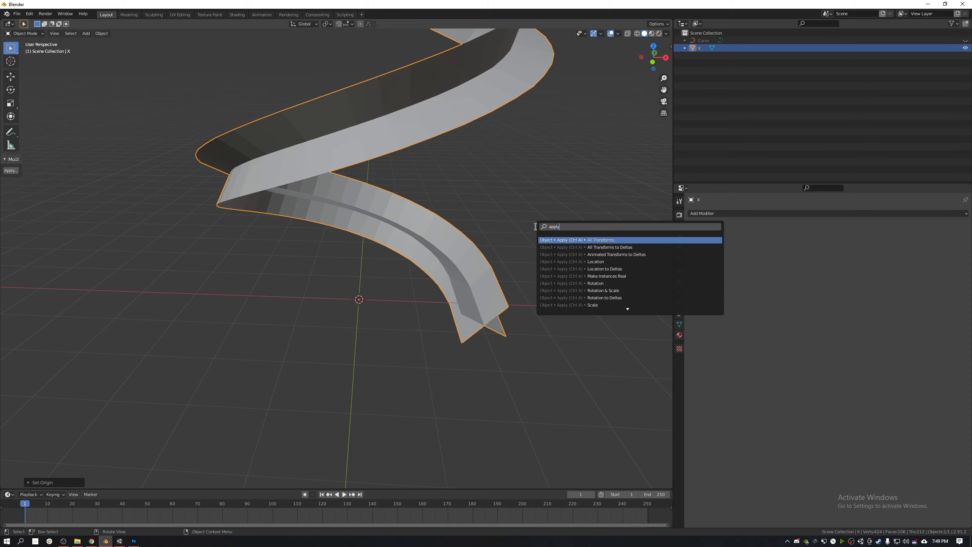
pyautogui.press('Return')
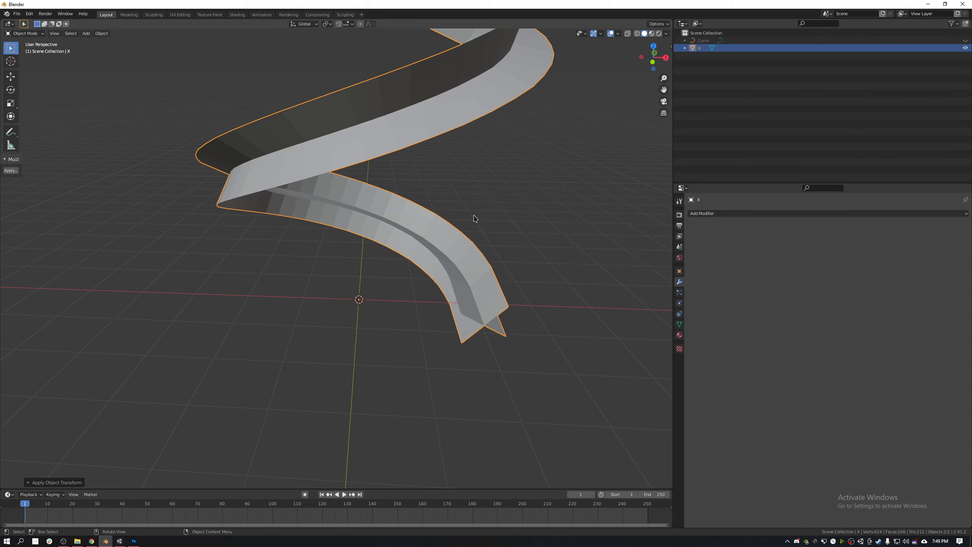
# Step: Apply Shade Smooth to all faces of the spiral mesh and return to Object Mode
pyautogui.scroll(-3, 474, 219)
pyautogui.moveTo(469, 219); pyautogui.dragTo(464, 243, button='middle')
pyautogui.press('Tab')
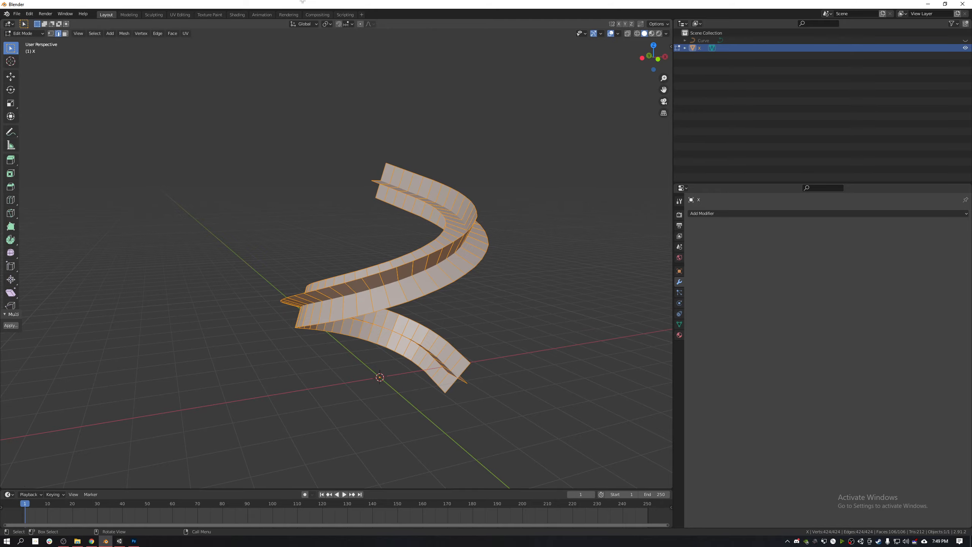
pyautogui.moveTo(463, 240); pyautogui.dragTo(428, 225, button='middle')
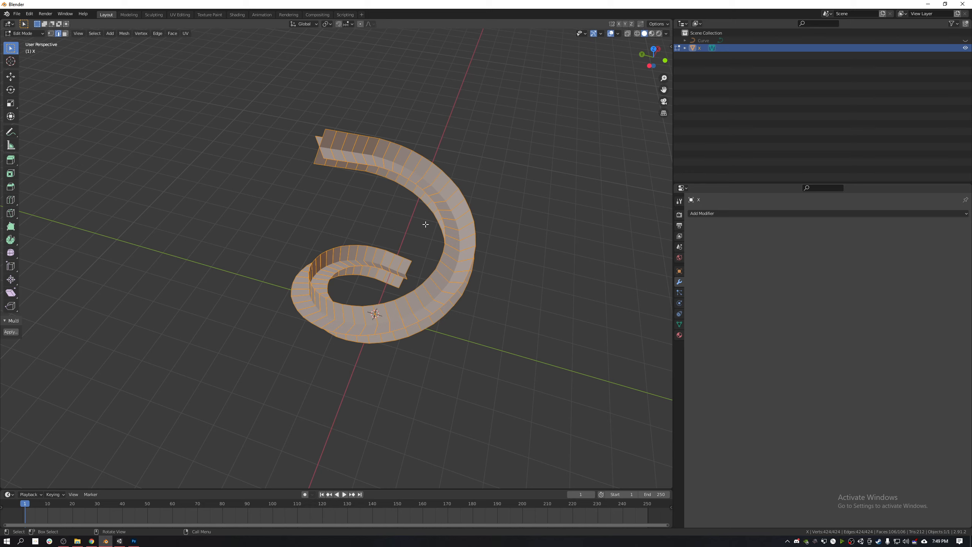
pyautogui.press('F3')
pyautogui.write('shad')
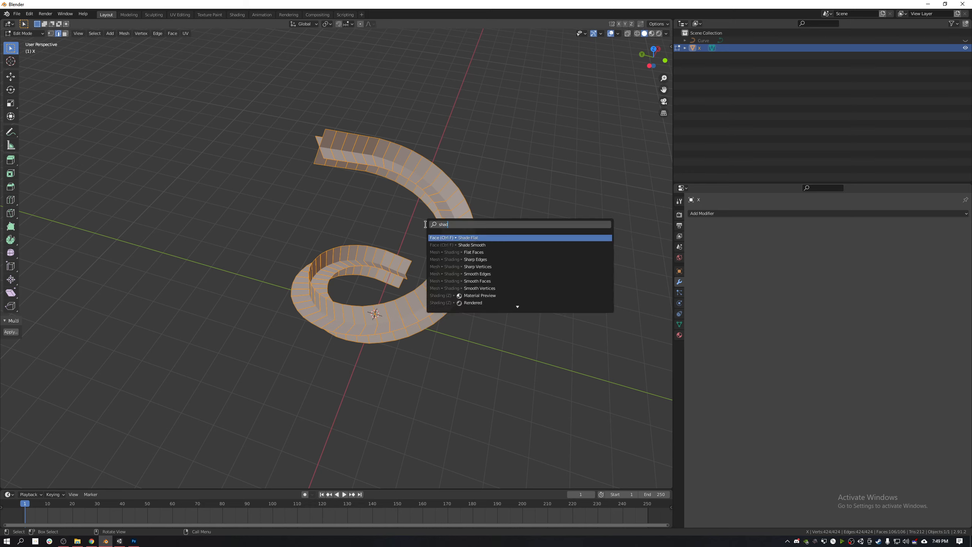
pyautogui.write('e smo')
pyautogui.press('Return')
pyautogui.press('Tab')
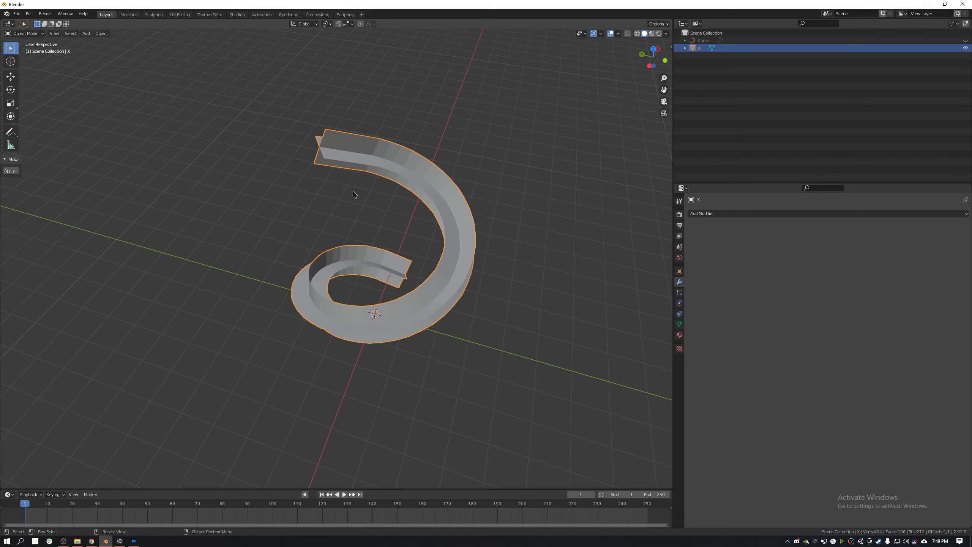
pyautogui.moveTo(353, 193)
pyautogui.mouseDown(button='middle')
pyautogui.moveTo(269, 201)
pyautogui.moveTo(338, 183)
pyautogui.mouseUp(button='middle')
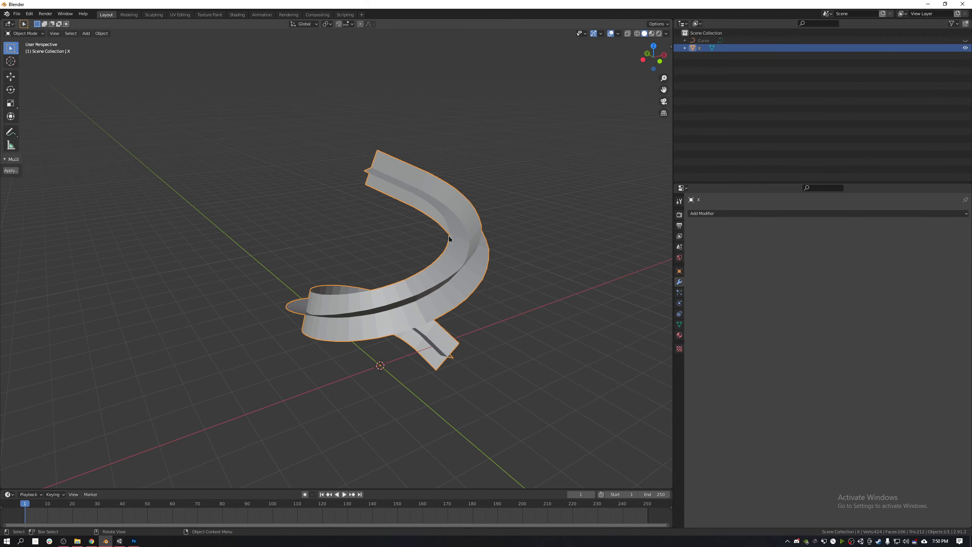
# Step: Merge all of the spiral mesh's vertices by distance in Edit Mode
pyautogui.moveTo(450, 238)
pyautogui.mouseDown(button='middle')
pyautogui.moveTo(474, 336)
pyautogui.moveTo(455, 282)
pyautogui.moveTo(490, 245)
pyautogui.moveTo(347, 278)
pyautogui.moveTo(468, 238)
pyautogui.moveTo(488, 269)
pyautogui.moveTo(392, 239)
pyautogui.moveTo(436, 280)
pyautogui.moveTo(438, 243)
pyautogui.mouseUp(button='middle')
pyautogui.press('Tab')
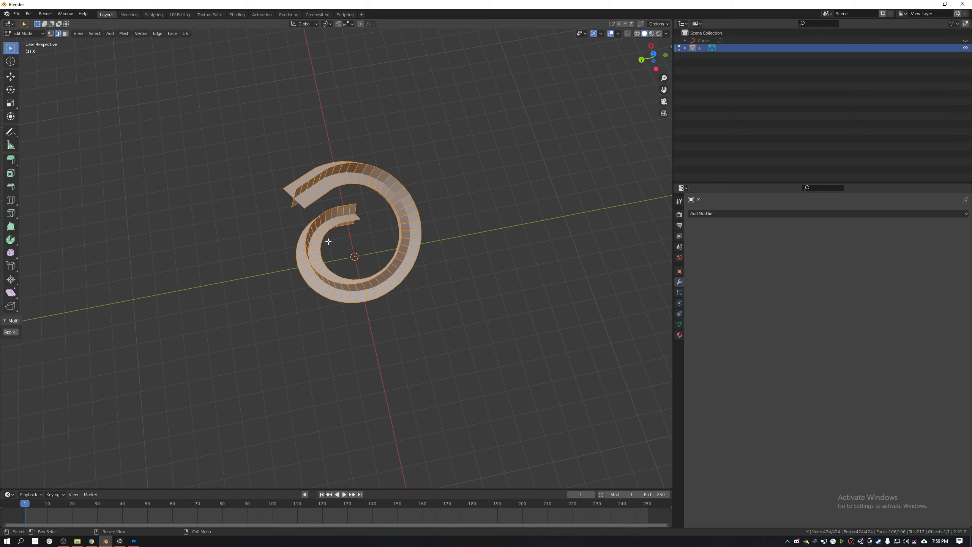
pyautogui.press('F3')
pyautogui.write('merge by')
pyautogui.press('Return')
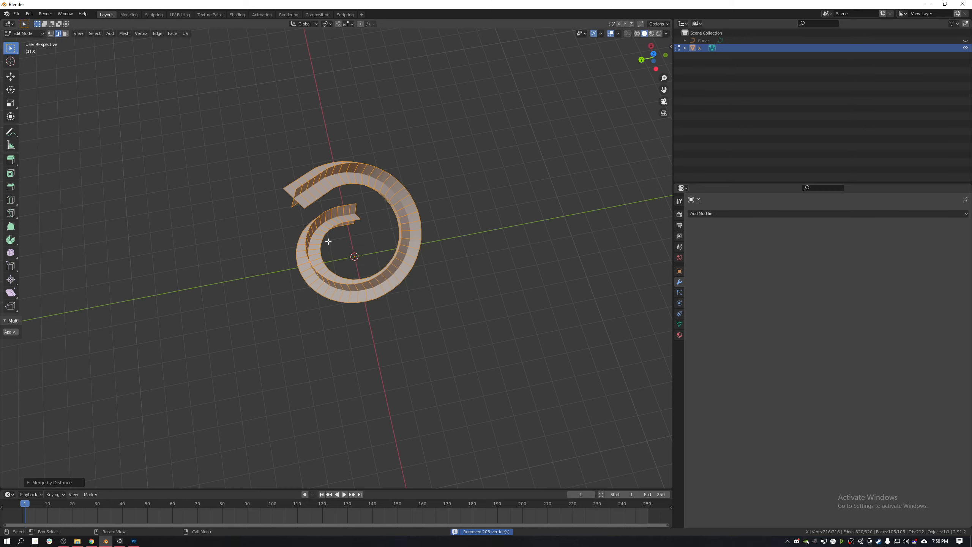
# Step: Raise the merge distance of the Merge by Distance operation and return to Object Mode with the spiral selected
pyautogui.click(30, 483)
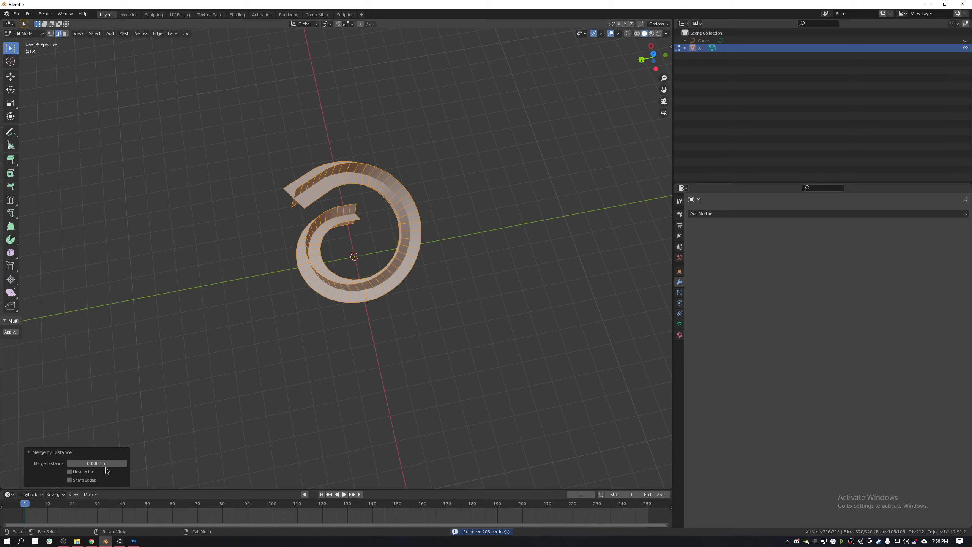
pyautogui.click(127, 464)
pyautogui.click(126, 464)
pyautogui.click(126, 464)
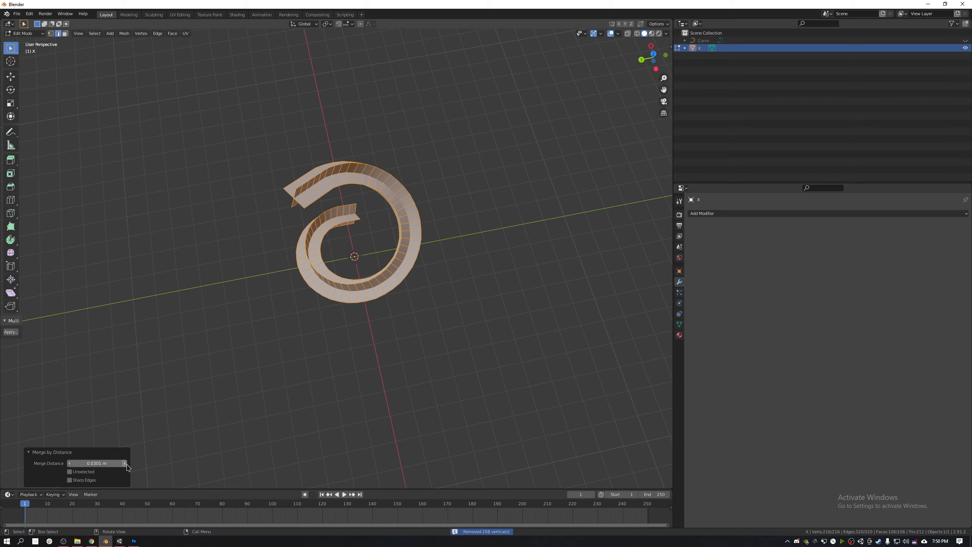
pyautogui.click(126, 464)
pyautogui.click(126, 464)
pyautogui.click(126, 464)
pyautogui.click(126, 463)
pyautogui.moveTo(517, 352); pyautogui.dragTo(458, 286, button='middle')
pyautogui.press('Tab')
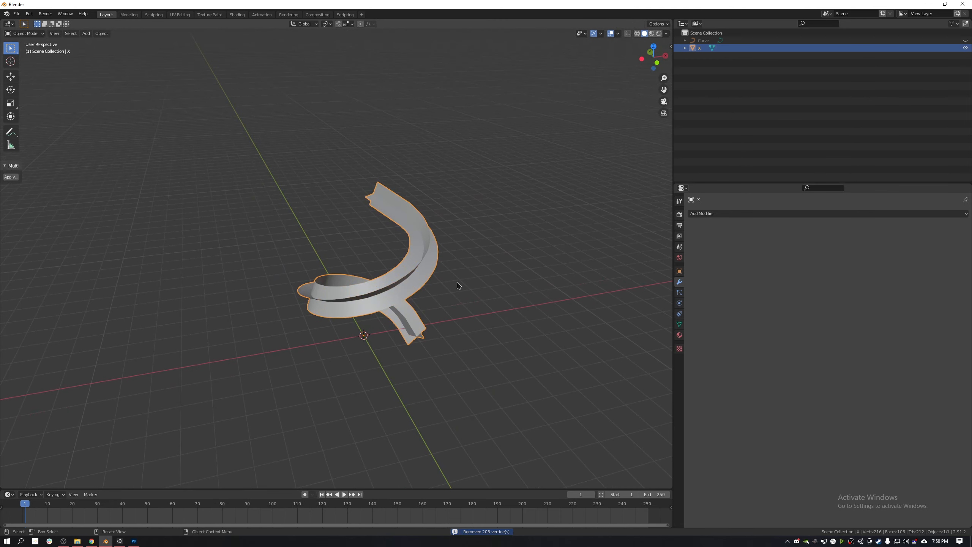
pyautogui.click(457, 283)
pyautogui.click(425, 259)
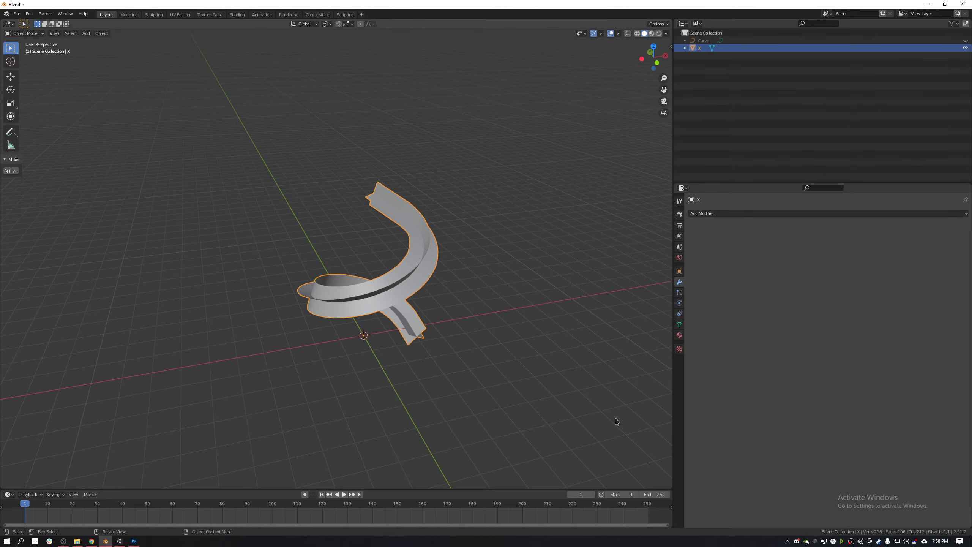
# Step: Switch to the UV Editing workspace and select an edge at the upper end of the spiral mesh
pyautogui.moveTo(203, 263); pyautogui.dragTo(293, 281, button='middle')
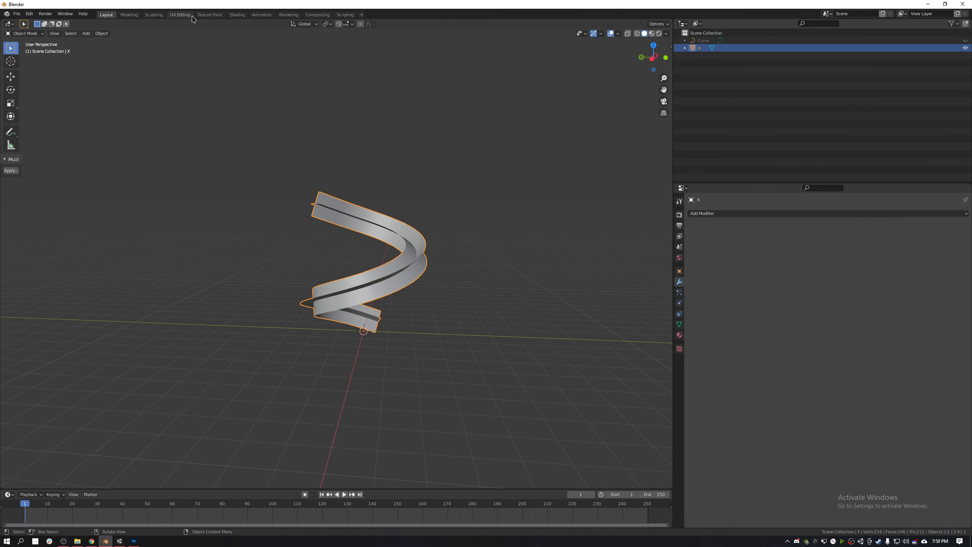
pyautogui.click(175, 16)
pyautogui.moveTo(627, 109); pyautogui.dragTo(590, 242, button='middle')
pyautogui.scroll(3, 587, 216)
pyautogui.moveTo(125, 196); pyautogui.dragTo(295, 350)
pyautogui.click(720, 213)
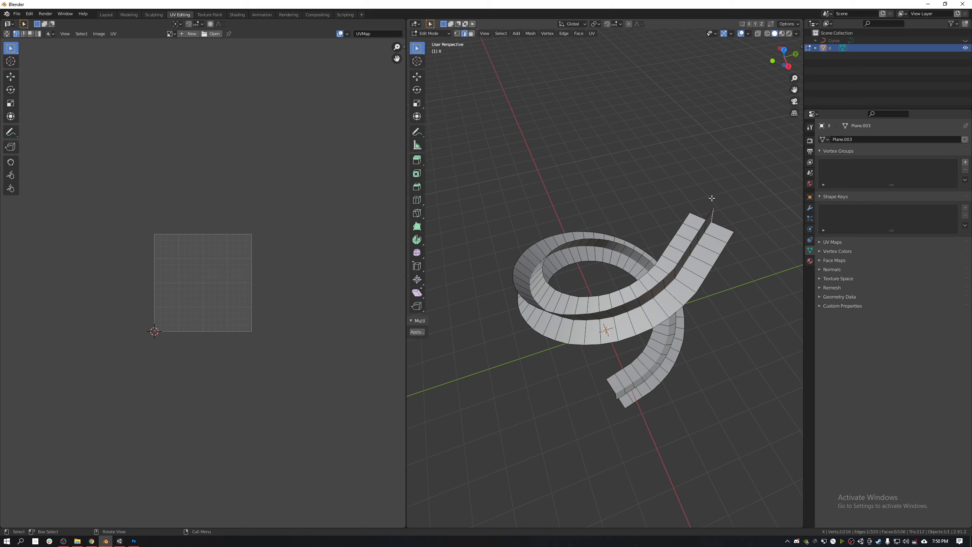
pyautogui.moveTo(732, 223); pyautogui.dragTo(731, 210, button='middle')
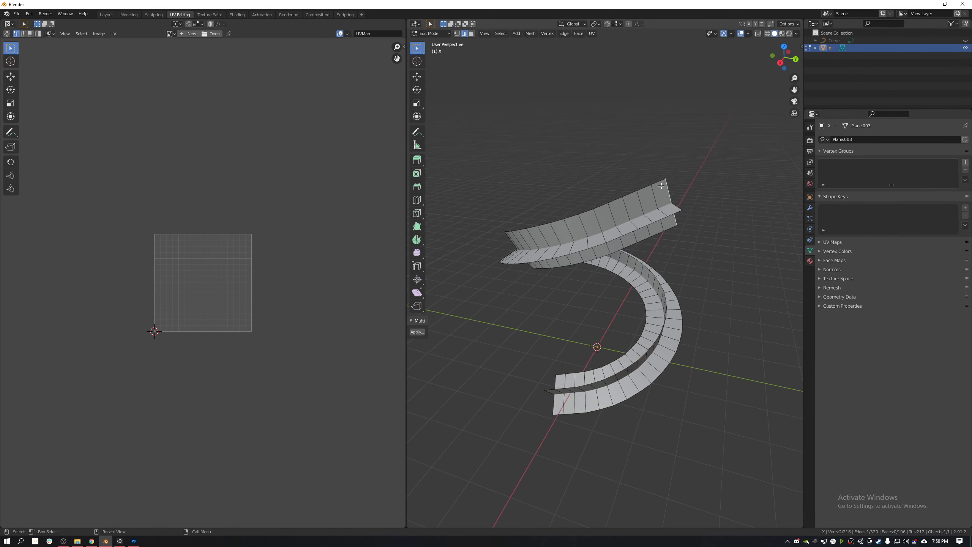
pyautogui.moveTo(642, 199); pyautogui.dragTo(638, 279, button='middle')
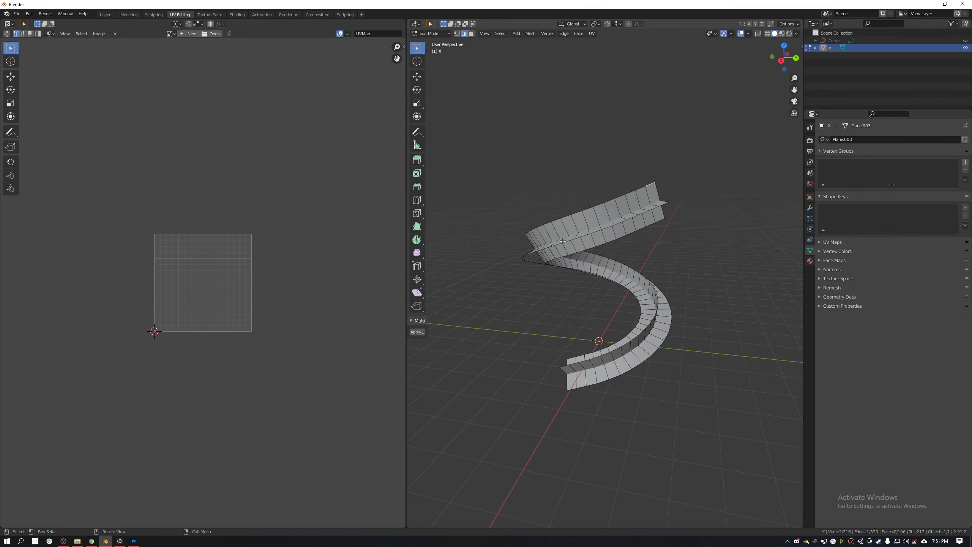
pyautogui.scroll(1, 315, 232)
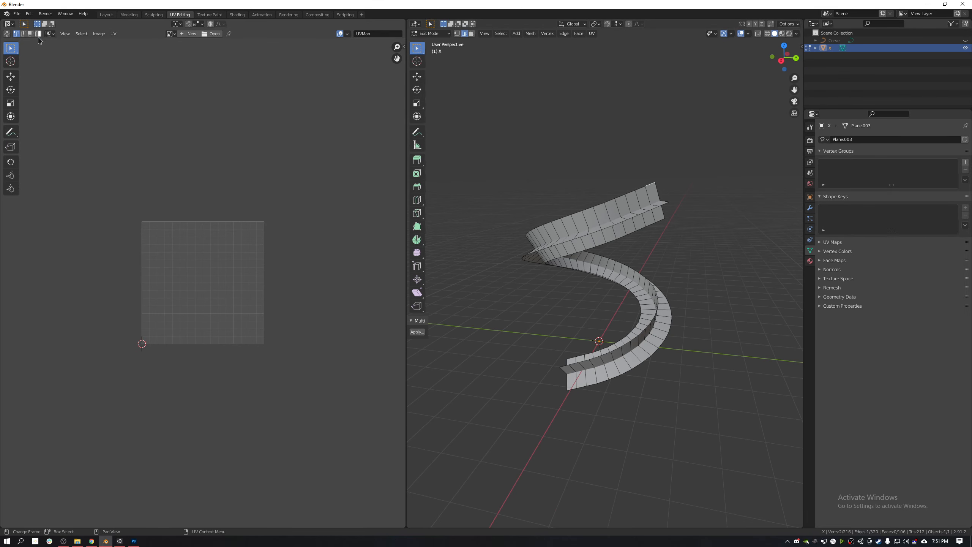
# Step: Turn on UV sync selection and switch to face select mode for the spiral mesh
pyautogui.click(7, 34)
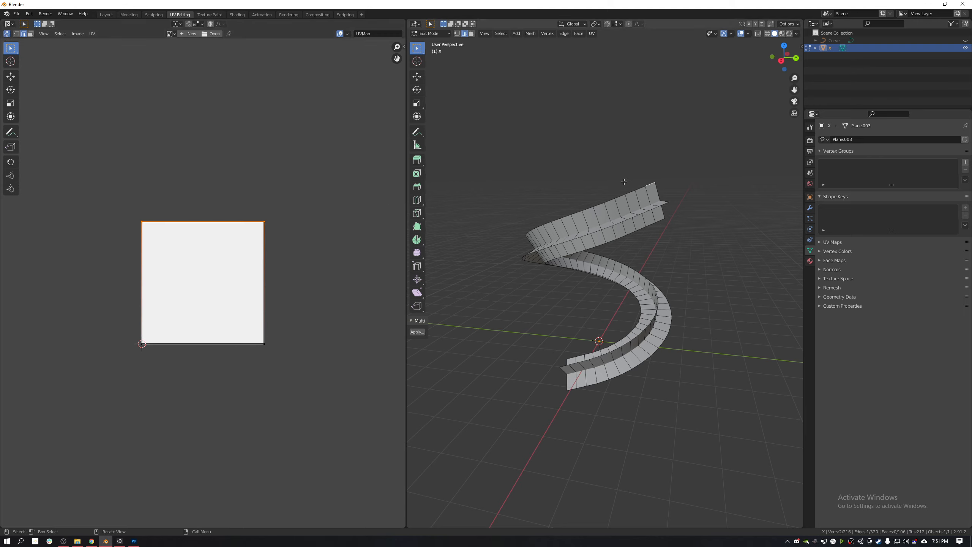
pyautogui.press('a')
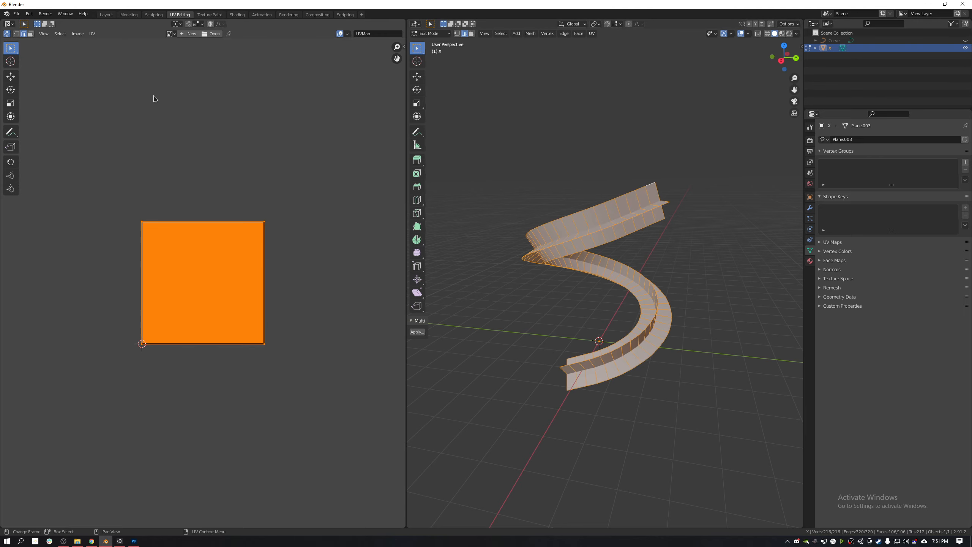
pyautogui.click(31, 34)
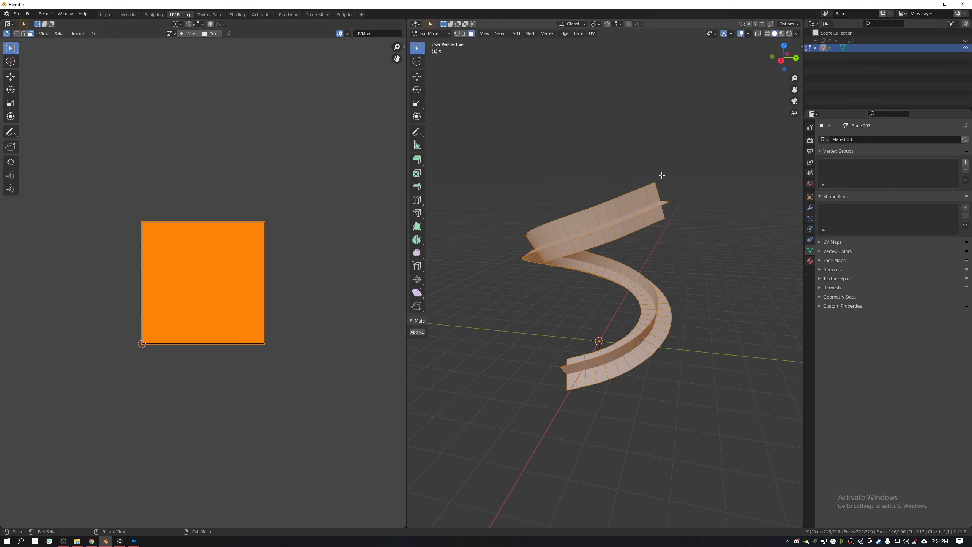
pyautogui.moveTo(604, 153); pyautogui.dragTo(659, 149, button='middle')
pyautogui.click(679, 170)
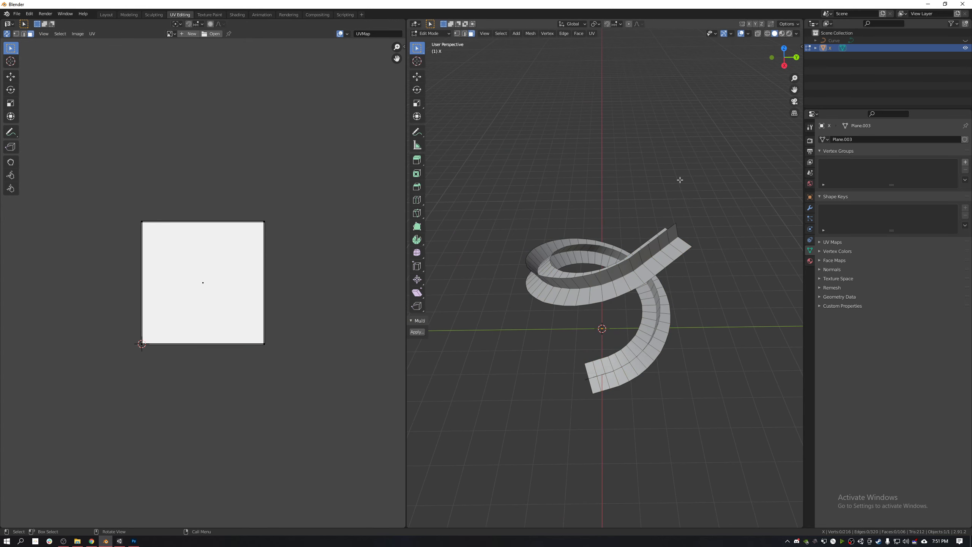
# Step: Unwrap all faces of the spiral with Lightmap Pack, using selected faces, image size 512, pack quality 12 and margin 0.10
pyautogui.press('a')
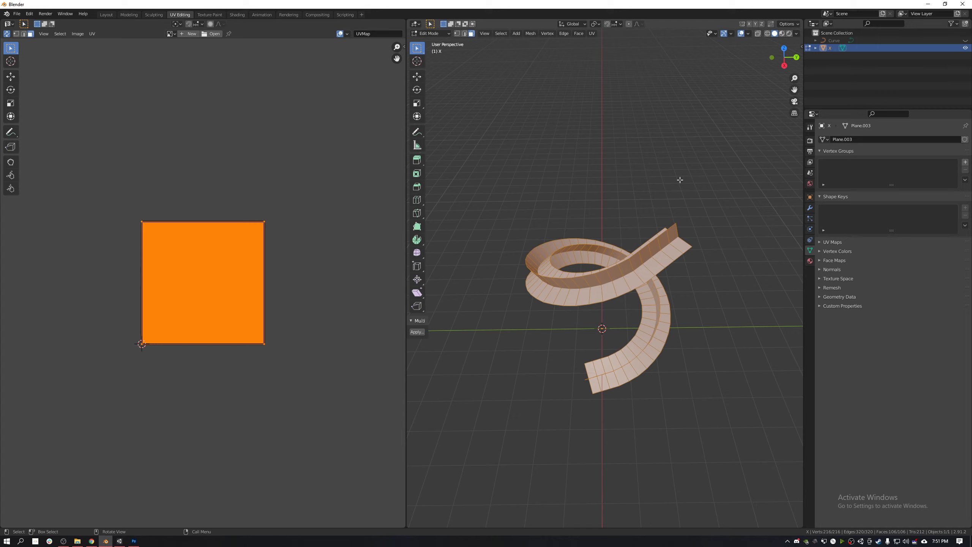
pyautogui.press('u')
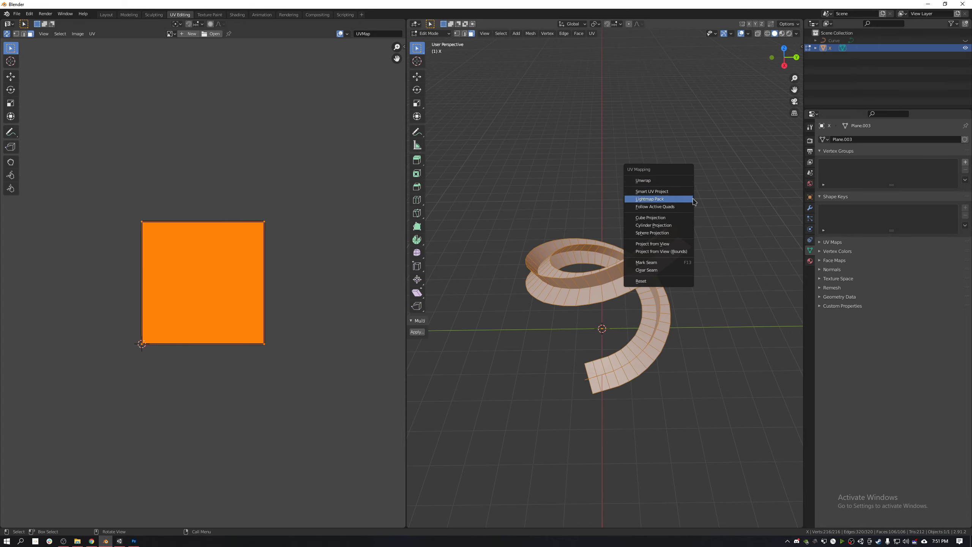
pyautogui.click(660, 199)
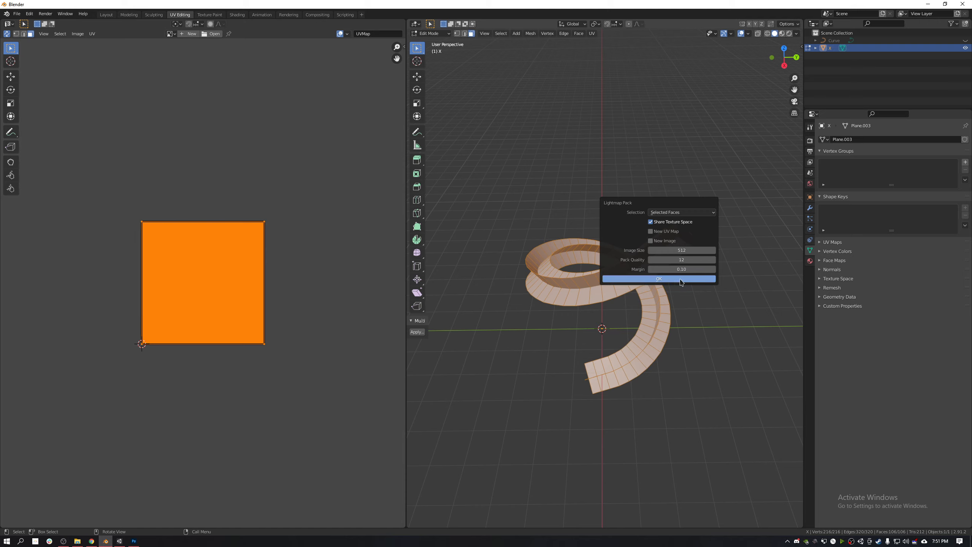
pyautogui.click(657, 281)
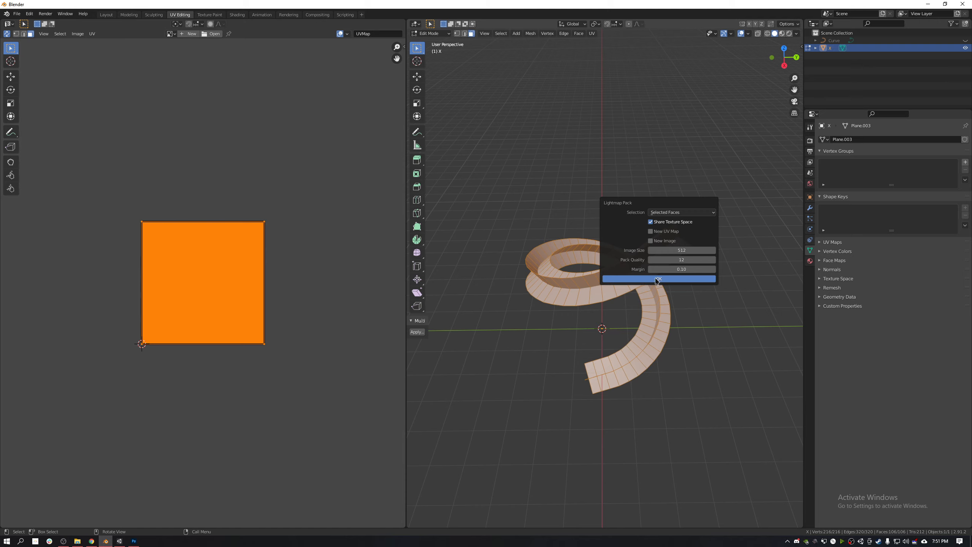
pyautogui.scroll(3, 287, 272)
pyautogui.scroll(1, 288, 272)
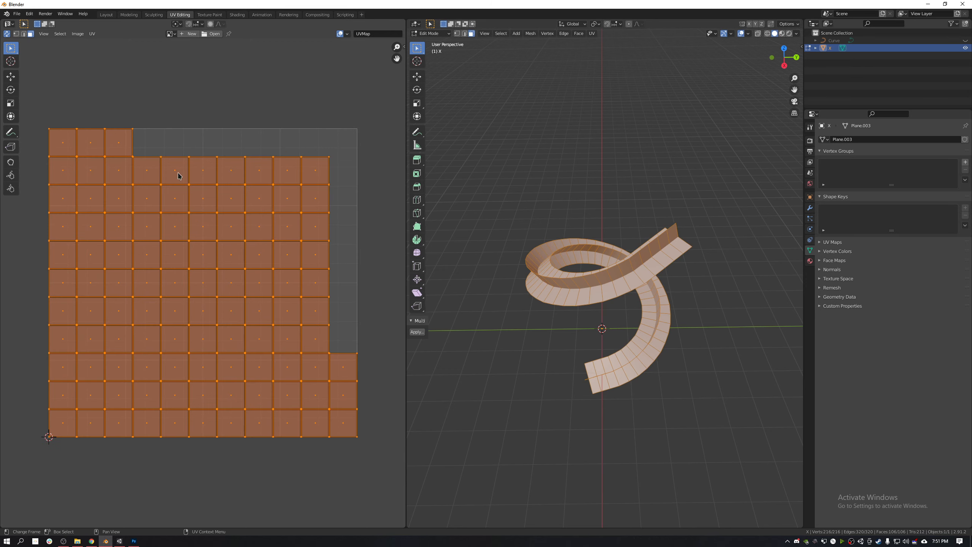
# Step: Select the full lengthwise face loop of the upright strip, starting from its upper end
pyautogui.moveTo(680, 296); pyautogui.dragTo(702, 262, button='middle')
pyautogui.click(646, 220)
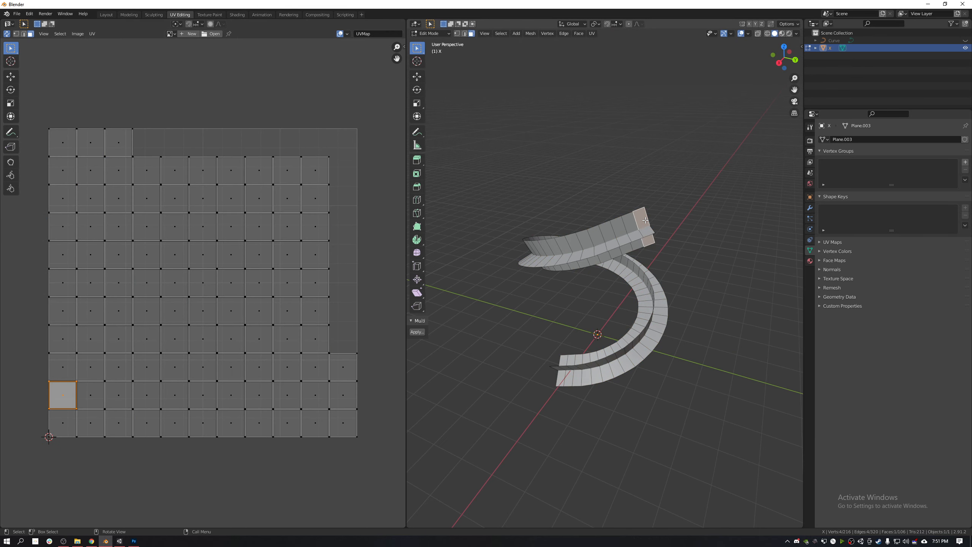
pyautogui.hotkey('alt', 'a')
pyautogui.keyDown('alt'); pyautogui.click(640, 217); pyautogui.keyUp('alt')
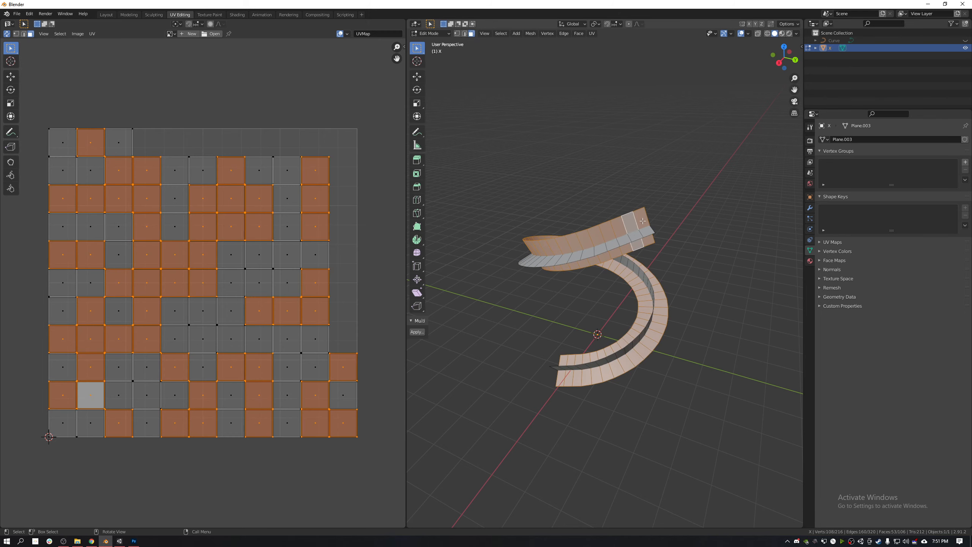
pyautogui.hotkey('alt', 'a')
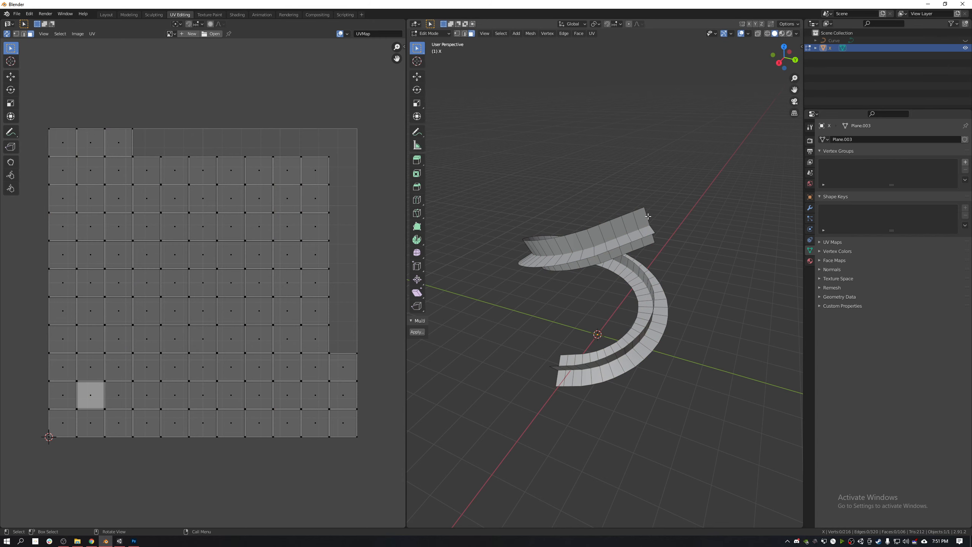
pyautogui.click(640, 218)
pyautogui.keyDown('alt'); pyautogui.click(627, 225); pyautogui.keyUp('alt')
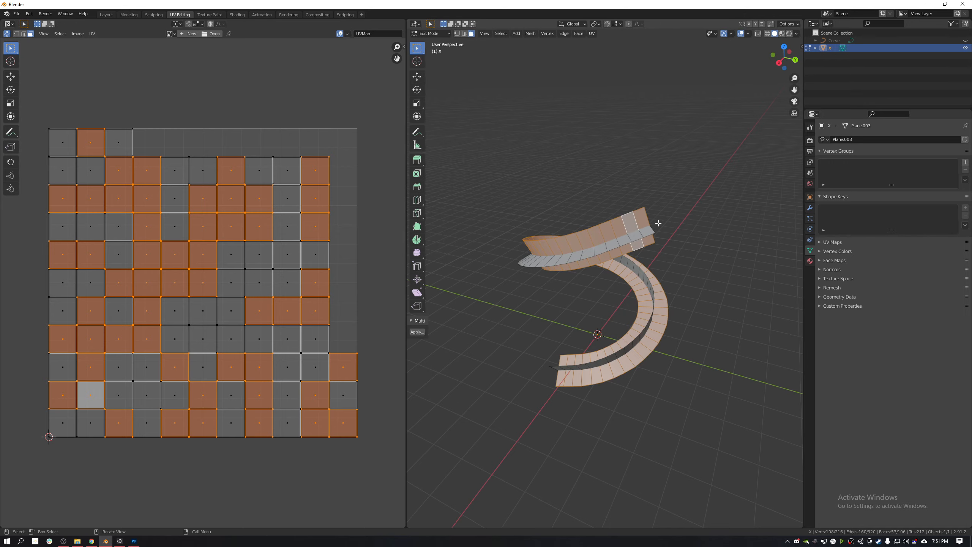
# Step: Move the selected strip's UV faces about 1.35 units left, outside the UV square
pyautogui.moveTo(659, 224); pyautogui.dragTo(750, 282, button='middle')
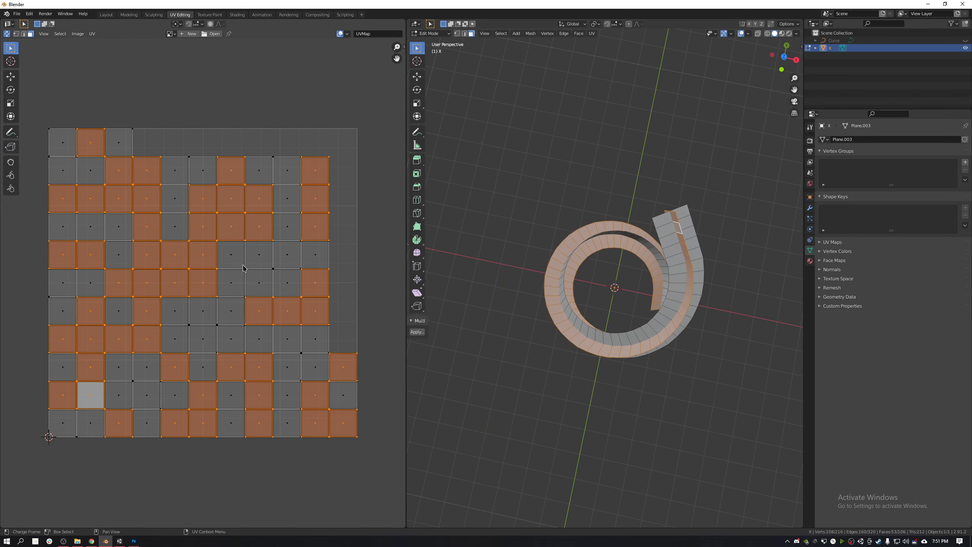
pyautogui.scroll(-6, 243, 266)
pyautogui.press('g')
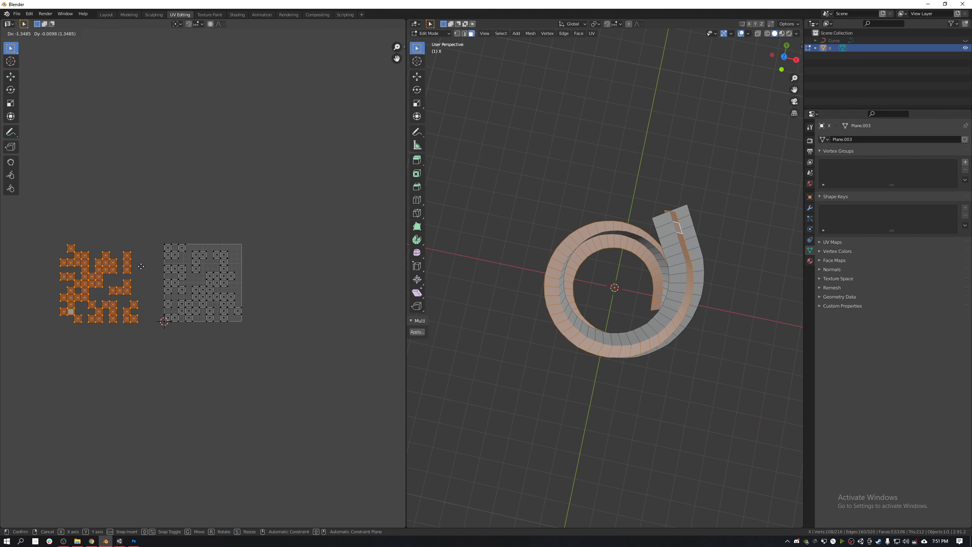
pyautogui.click(152, 269)
# Step: Select the remaining UV faces of the other strip and shift them slightly to the right
pyautogui.moveTo(150, 223); pyautogui.dragTo(281, 353)
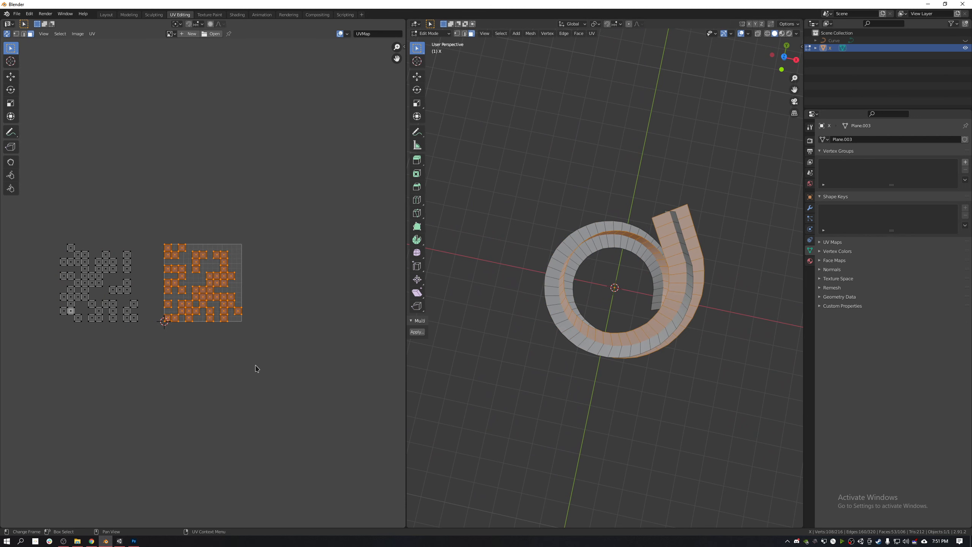
pyautogui.moveTo(509, 310); pyautogui.dragTo(464, 269, button='middle')
pyautogui.press('g')
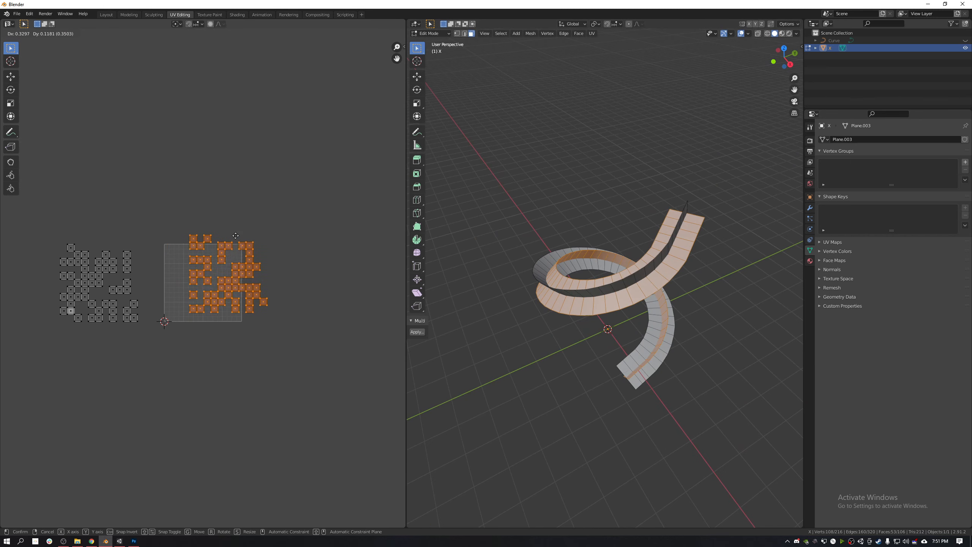
pyautogui.click(228, 278)
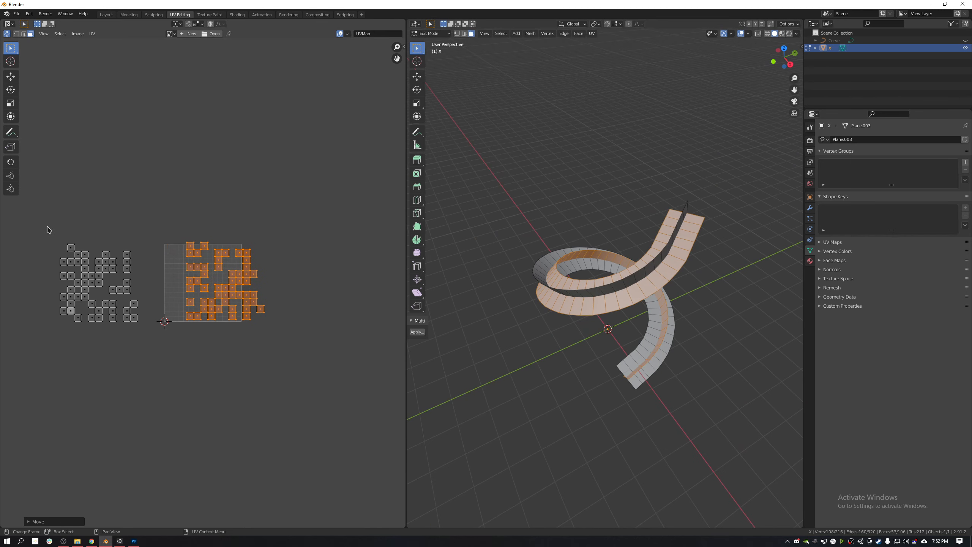
# Step: Select the UV faces left of the UV square and activate the Annotate tool in the UV editor
pyautogui.moveTo(37, 216); pyautogui.dragTo(162, 369)
pyautogui.moveTo(648, 301); pyautogui.dragTo(607, 187, button='middle')
pyautogui.moveTo(592, 244); pyautogui.dragTo(645, 313, button='middle')
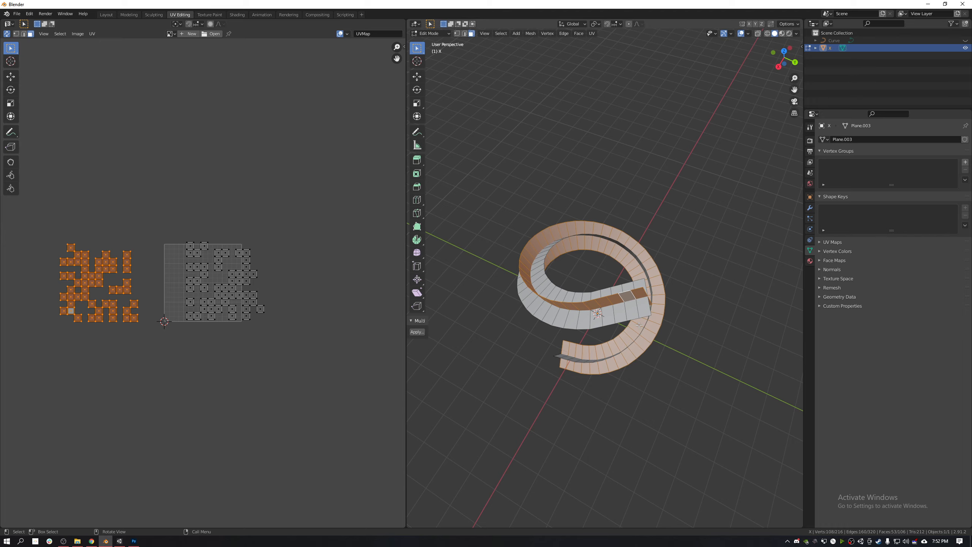
pyautogui.moveTo(615, 196); pyautogui.dragTo(638, 167, button='middle')
pyautogui.scroll(4, 621, 206)
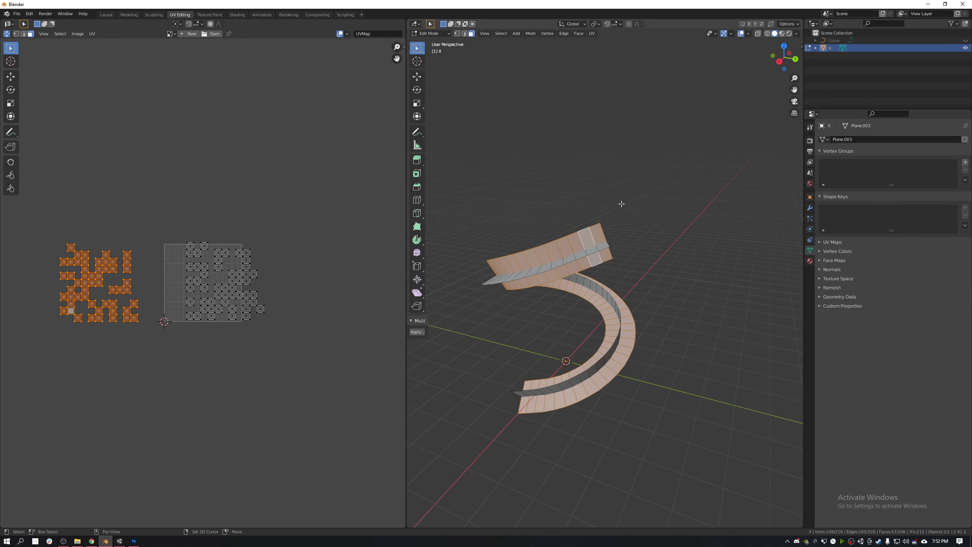
pyautogui.click(10, 133)
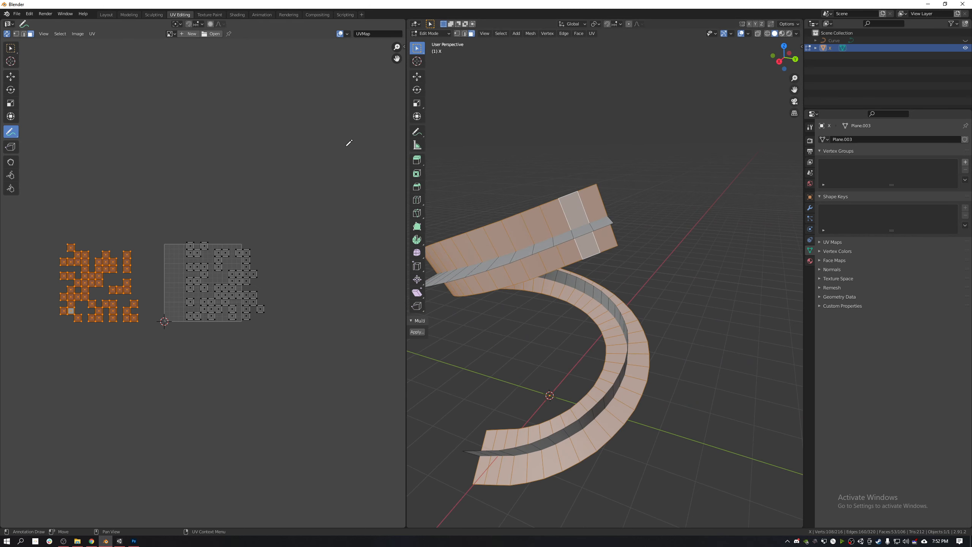
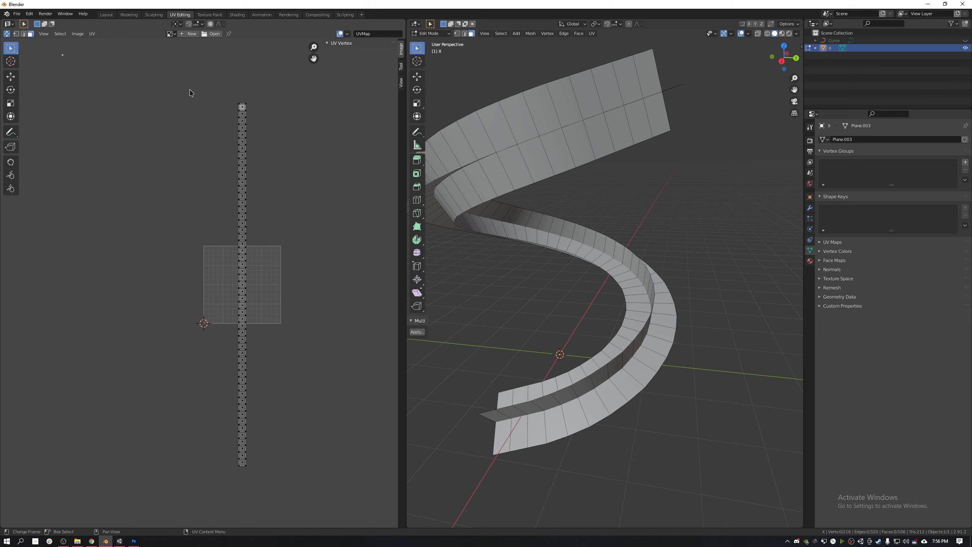
# Step: Select the whole vertical column of UV faces and scale it down to fit inside the UV square
pyautogui.moveTo(190, 90); pyautogui.dragTo(318, 494)
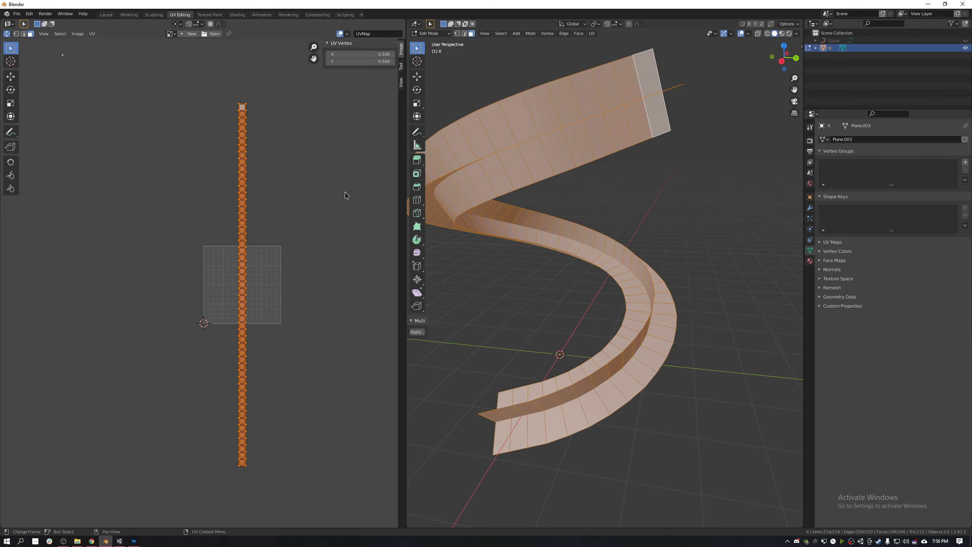
pyautogui.press('s')
pyautogui.click(263, 264)
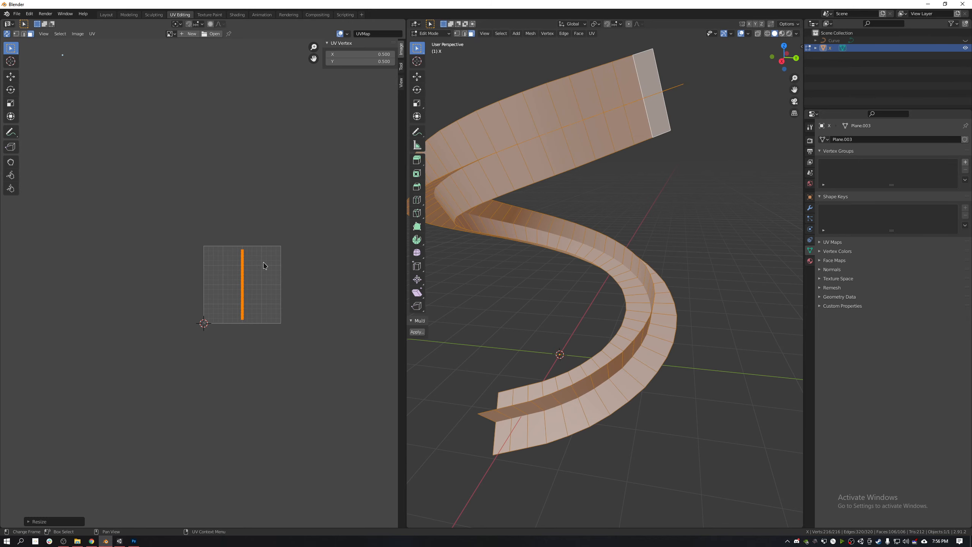
pyautogui.scroll(4, 277, 293)
pyautogui.moveTo(306, 220); pyautogui.dragTo(226, 200, button='middle')
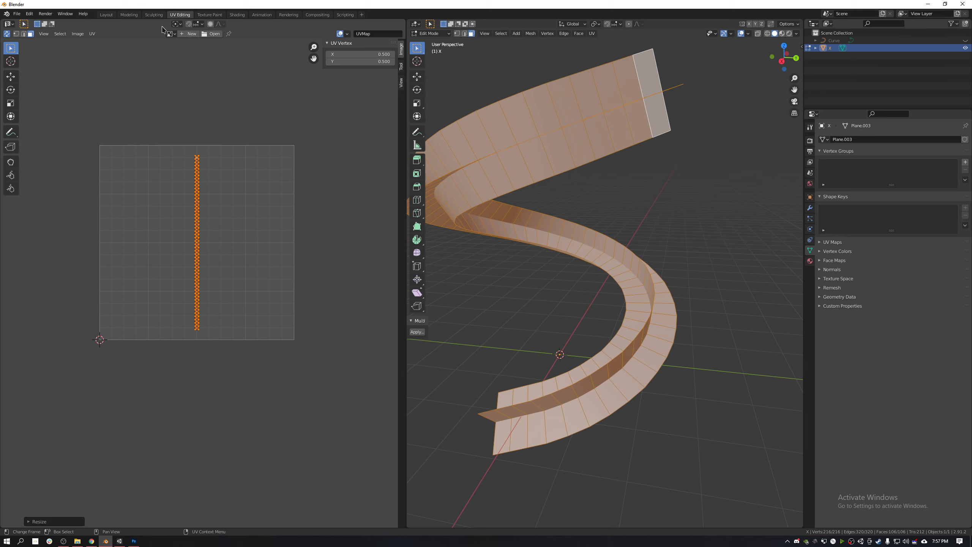
# Step: Enable Constrain to Image Bounds for the UVs and keep the whole UV column selected
pyautogui.click(93, 34)
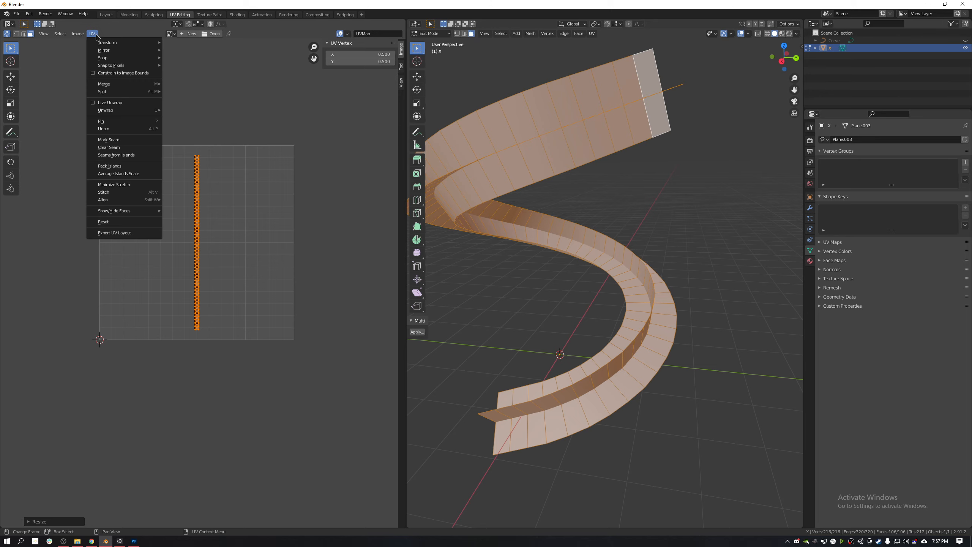
pyautogui.click(107, 75)
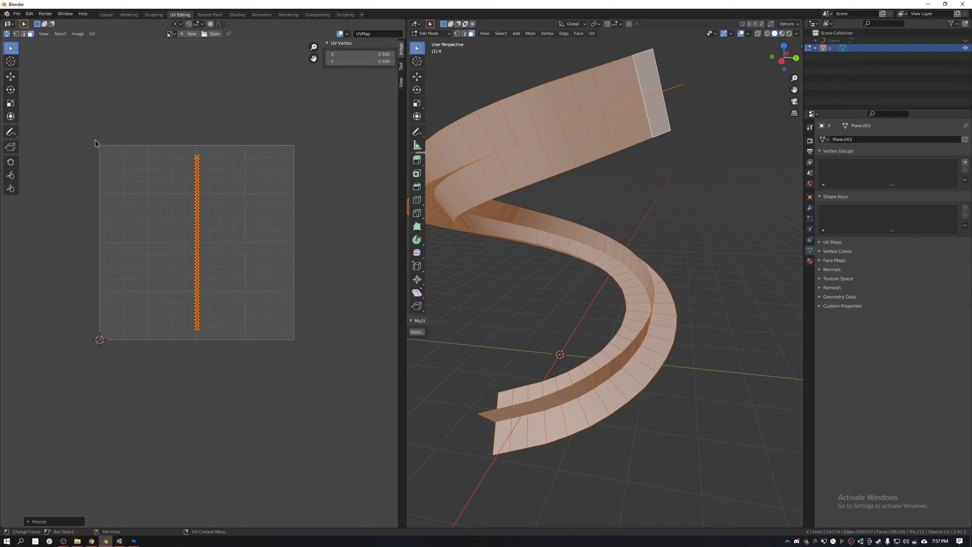
pyautogui.moveTo(75, 113); pyautogui.dragTo(314, 363)
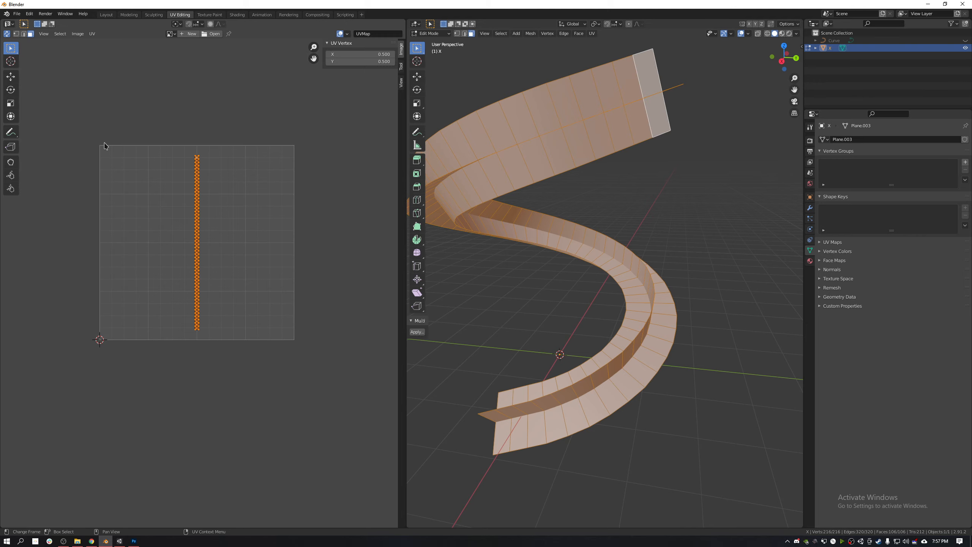
pyautogui.moveTo(99, 146); pyautogui.dragTo(296, 342)
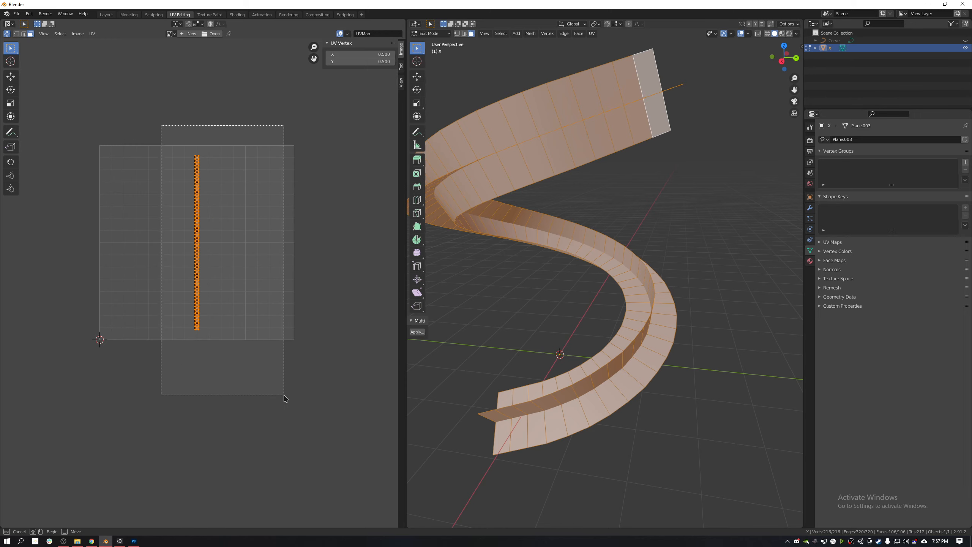
# Step: Scale the UV column up until it fills the full width and height of the UV square
pyautogui.press('s')
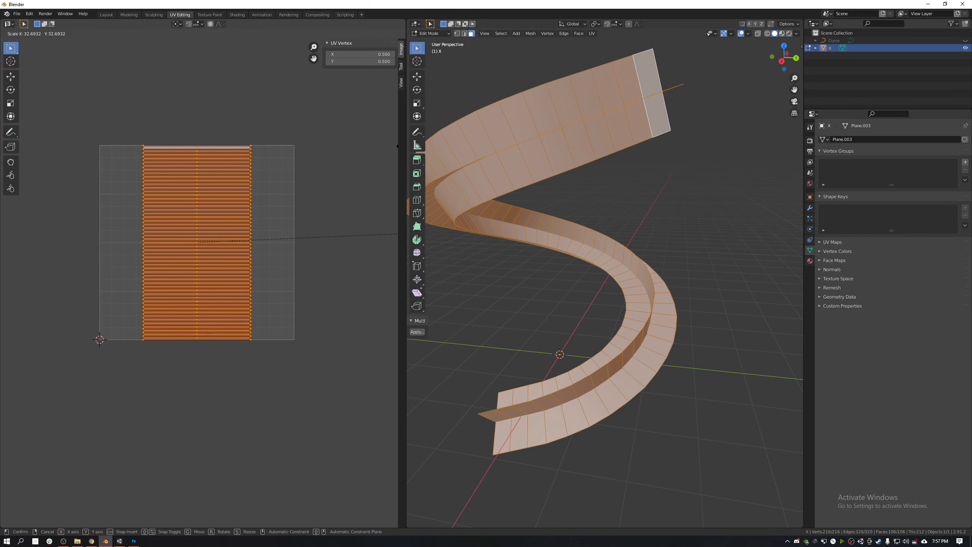
pyautogui.click(148, 264)
pyautogui.press('s')
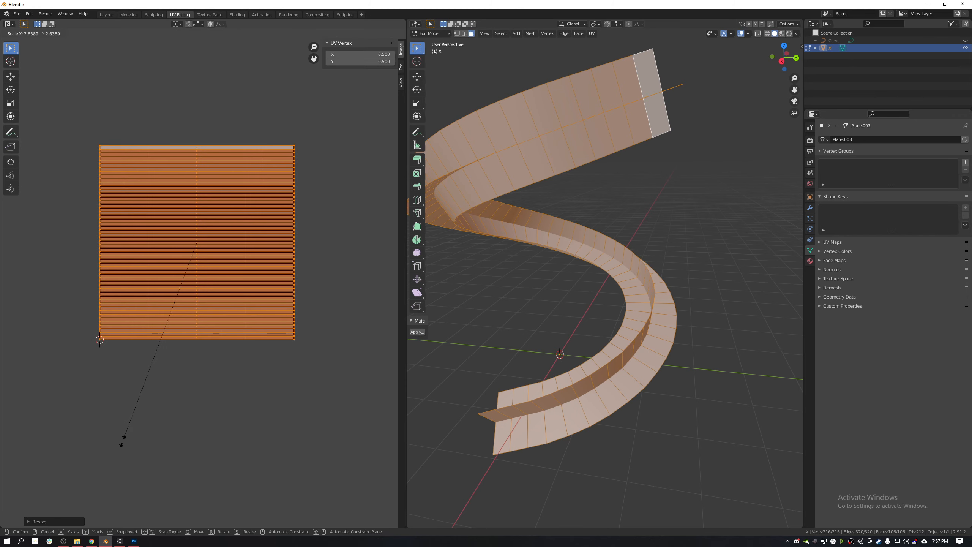
pyautogui.click(127, 415)
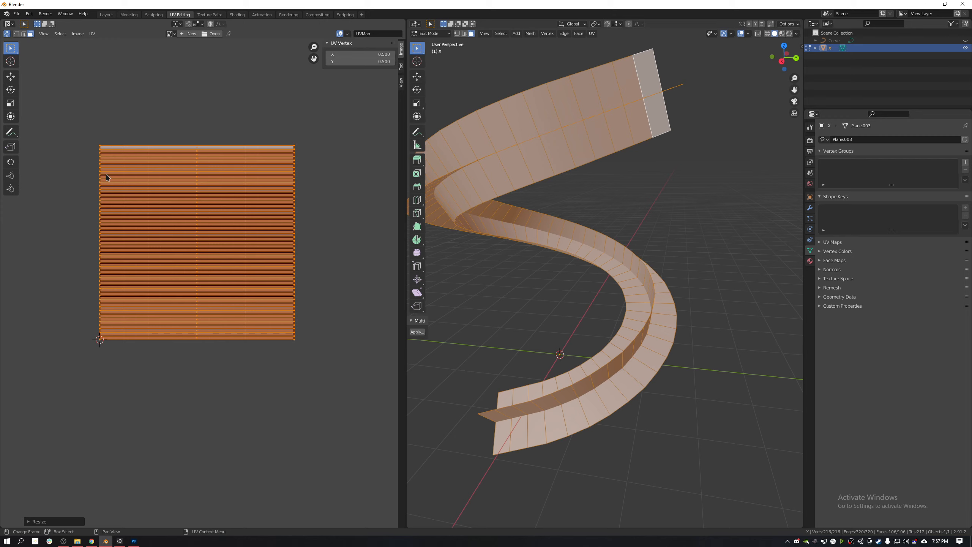
# Step: Deselect the UVs and check where a single face on the upper part of the spiral lies in the UV layout
pyautogui.click(199, 369)
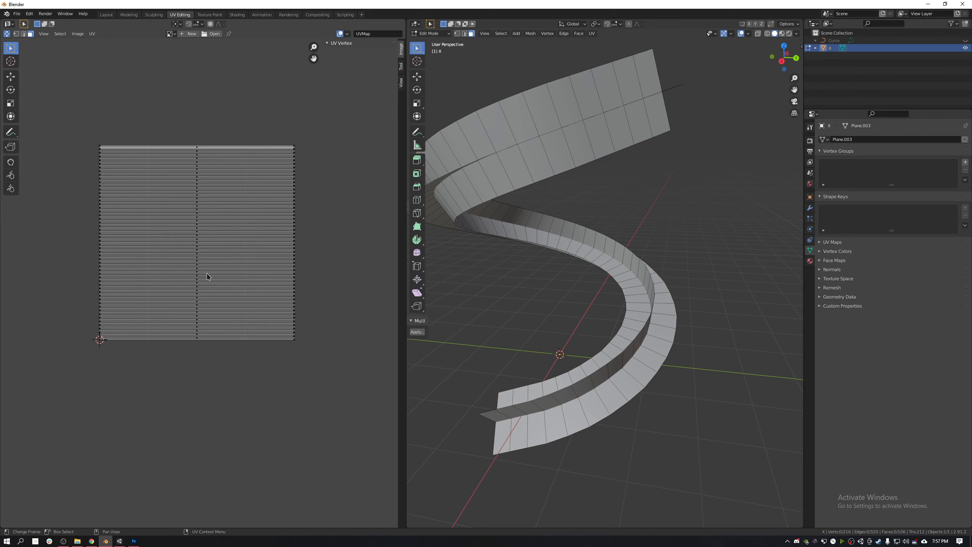
pyautogui.scroll(-2, 208, 276)
pyautogui.moveTo(509, 199); pyautogui.dragTo(672, 207, button='middle')
pyautogui.click(672, 206)
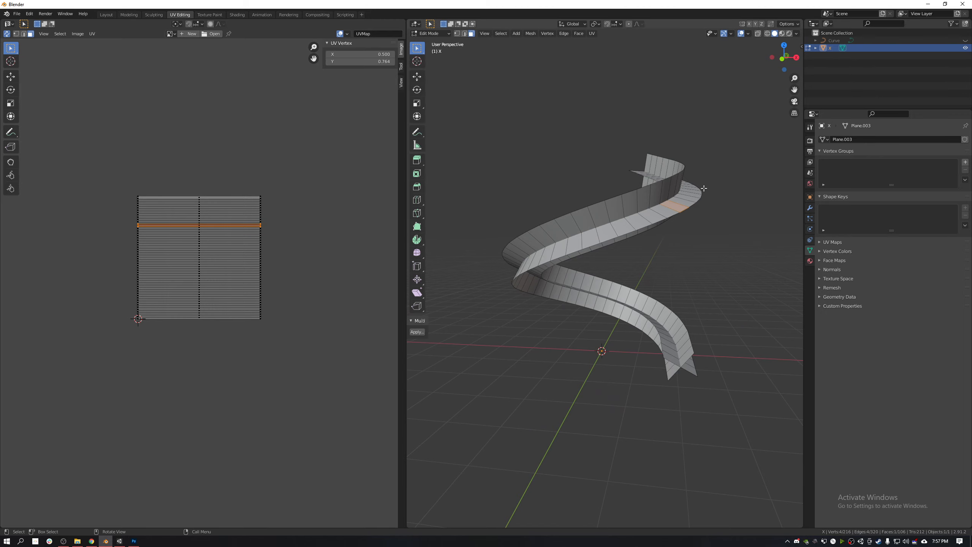
pyautogui.click(704, 188)
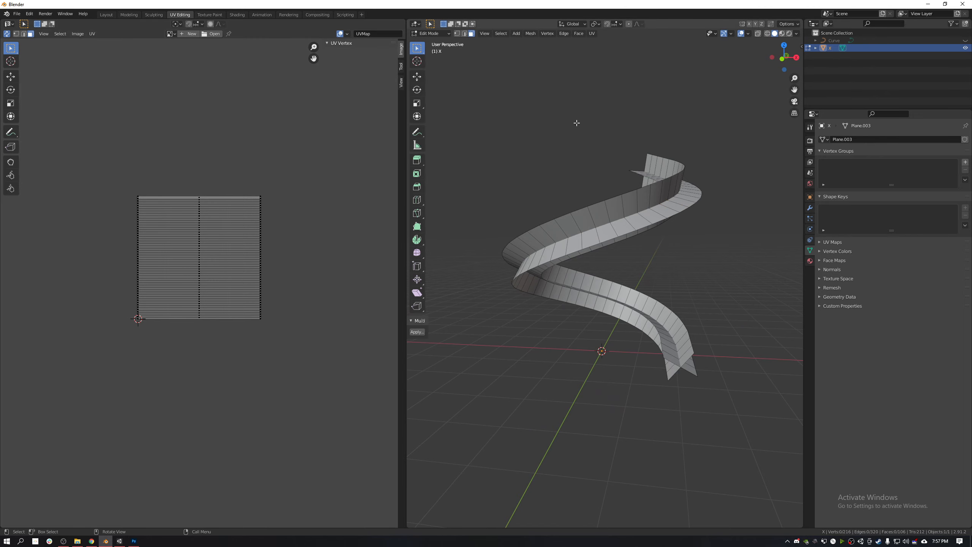
# Step: Switch to the Layout workspace and rename the spiral object X as SkeletonSoulercoaster
pyautogui.moveTo(575, 121); pyautogui.dragTo(539, 142, button='middle')
pyautogui.click(106, 14)
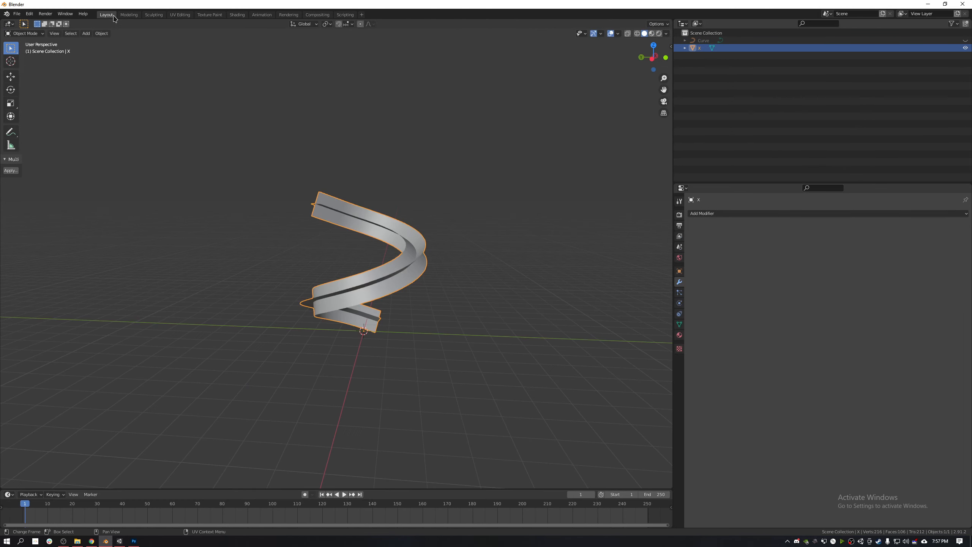
pyautogui.moveTo(336, 152); pyautogui.dragTo(433, 208, button='middle')
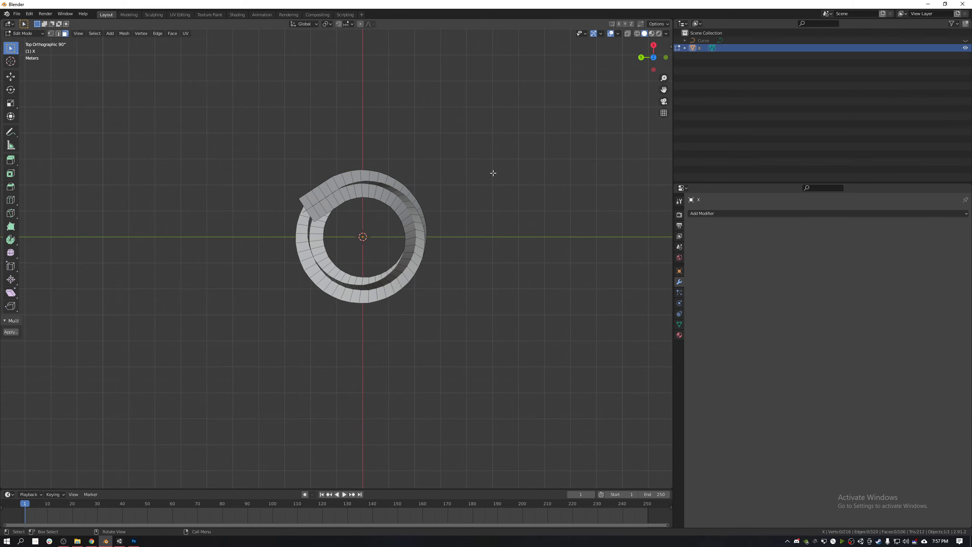
pyautogui.moveTo(516, 118); pyautogui.dragTo(425, 121, button='middle')
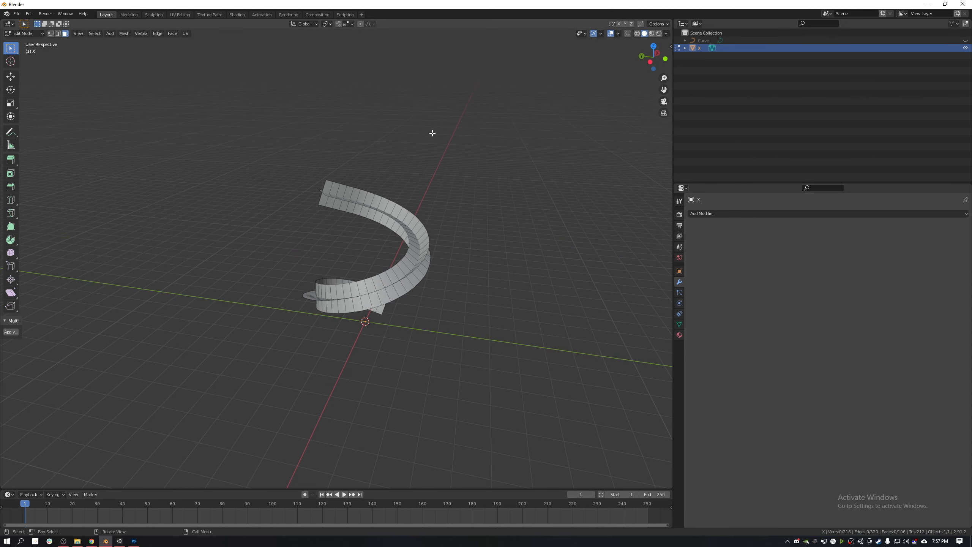
pyautogui.click(685, 48)
pyautogui.doubleClick(713, 46)
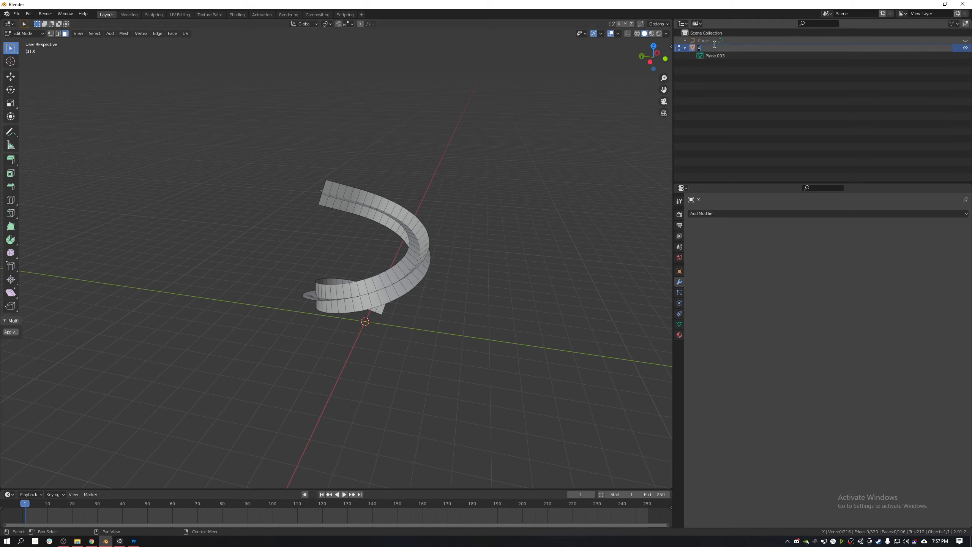
pyautogui.write('SkeletonSoulercoaster')
pyautogui.press('Return')
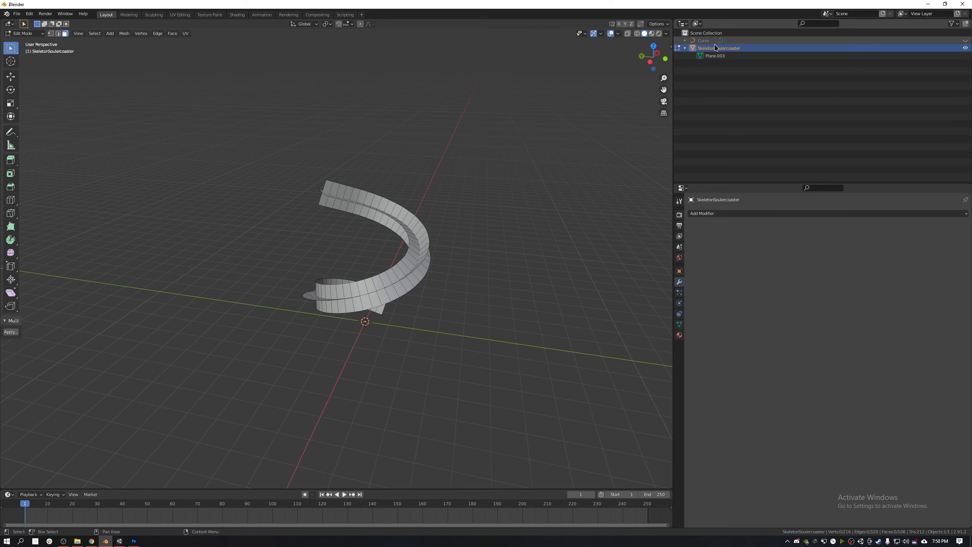
# Step: Copy and paste the SkeletonSoulercoaster object to duplicate it, and leave Edit Mode
pyautogui.moveTo(389, 238); pyautogui.dragTo(514, 232, button='middle')
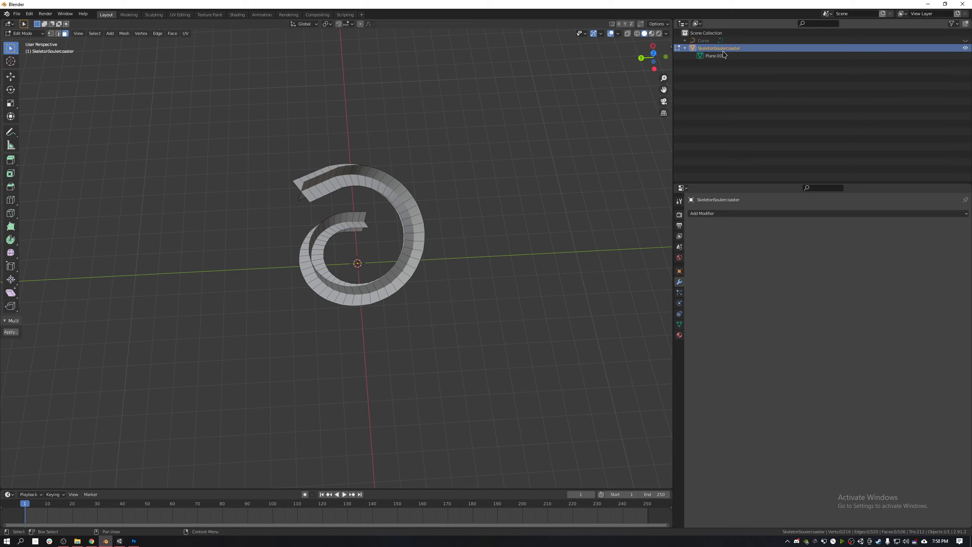
pyautogui.hotkey('ctrl', 'c')
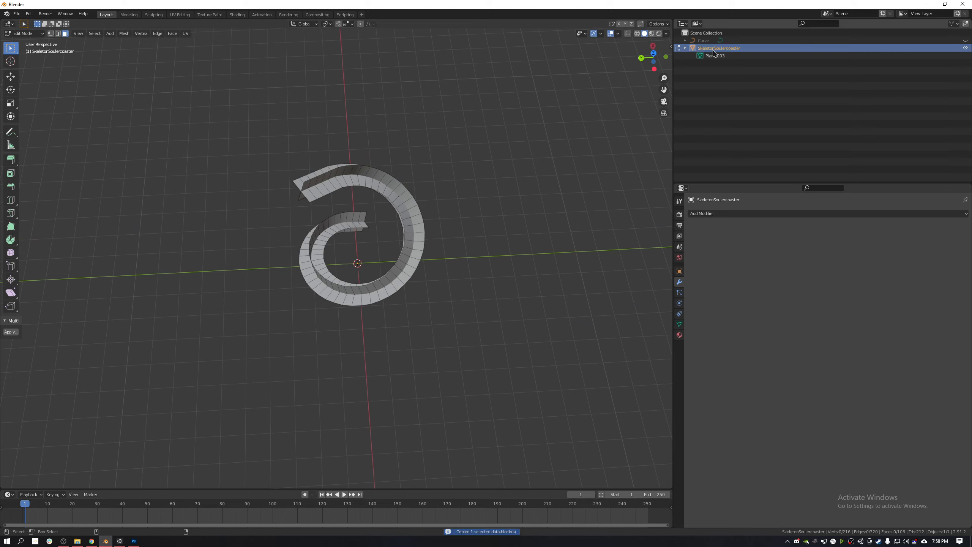
pyautogui.hotkey('ctrl', 'v')
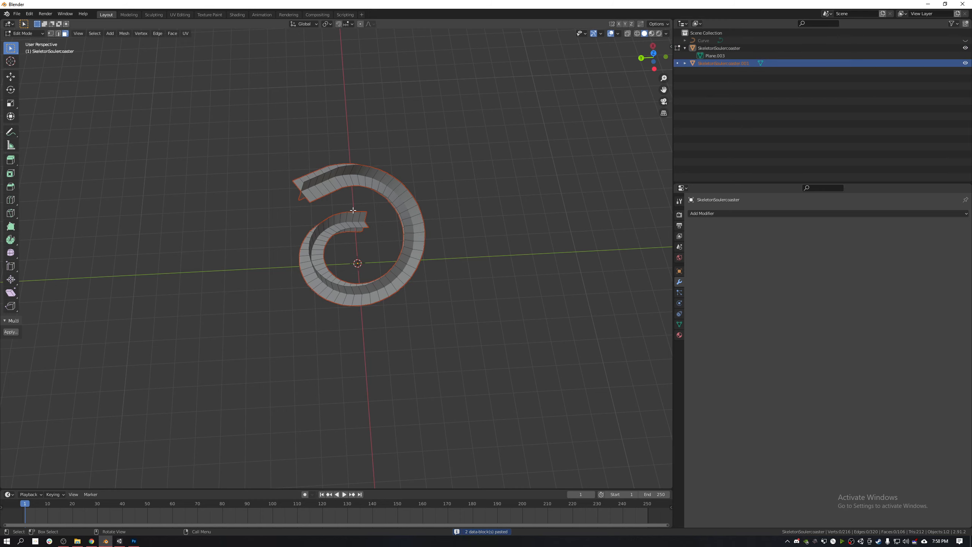
pyautogui.press('z')
pyautogui.press('Escape')
pyautogui.press('Tab')
# Step: Rotate the duplicated spiral 180° around the global Z axis
pyautogui.moveTo(359, 264); pyautogui.dragTo(421, 161, button='middle')
pyautogui.press('r')
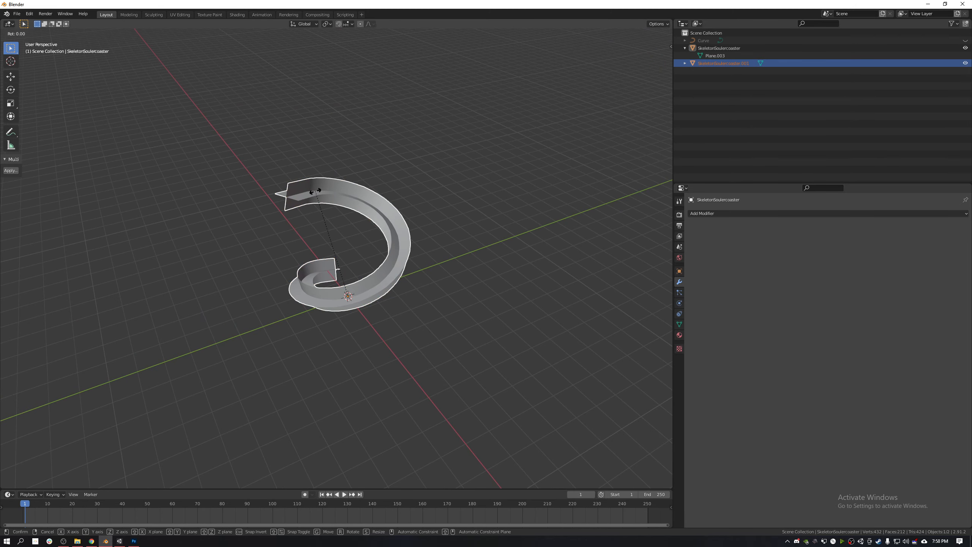
pyautogui.write('z')
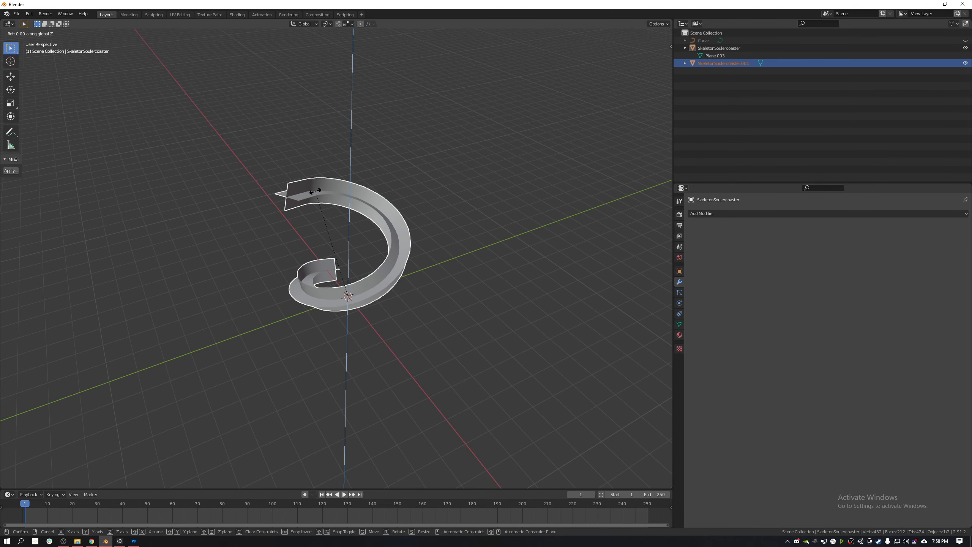
pyautogui.write('180')
pyautogui.press('Return')
pyautogui.moveTo(315, 194); pyautogui.dragTo(382, 248, button='middle')
pyautogui.moveTo(251, 235); pyautogui.dragTo(425, 268, button='middle')
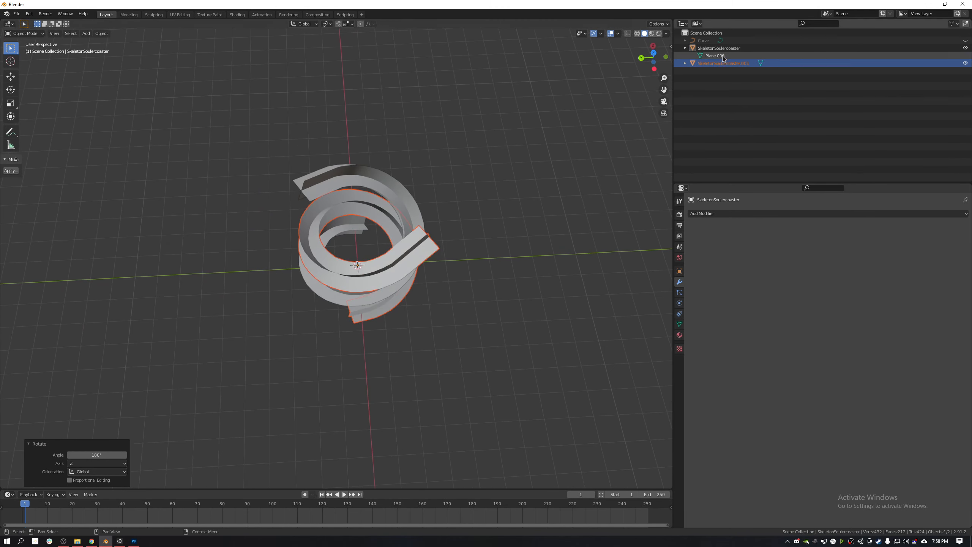
# Step: Join the original spiral and its rotated copy into one object and inspect it from above and the side
pyautogui.keyDown('ctrl'); pyautogui.click(737, 49); pyautogui.keyUp('ctrl')
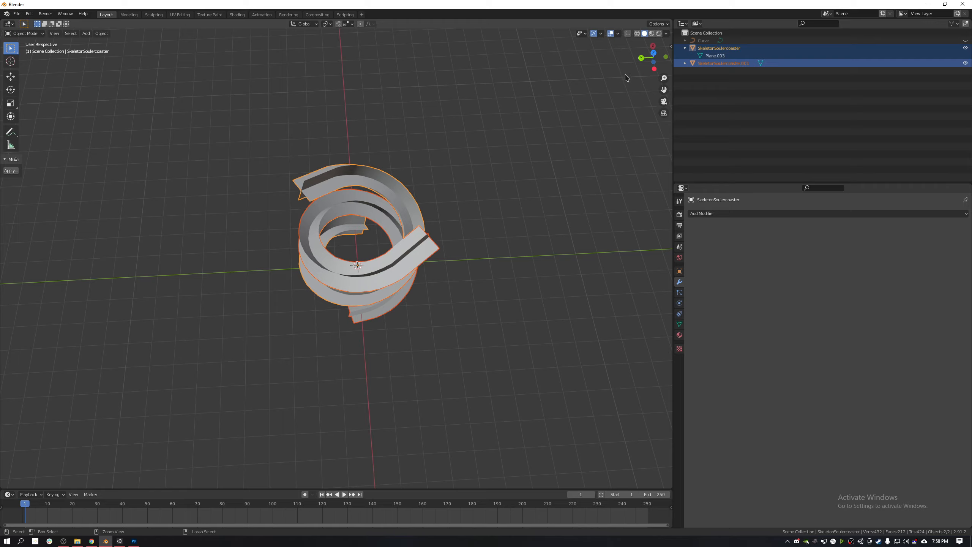
pyautogui.hotkey('ctrl', 'j')
pyautogui.moveTo(532, 180); pyautogui.dragTo(470, 152, button='middle')
pyautogui.click(491, 207)
pyautogui.moveTo(492, 209); pyautogui.dragTo(403, 269, button='middle')
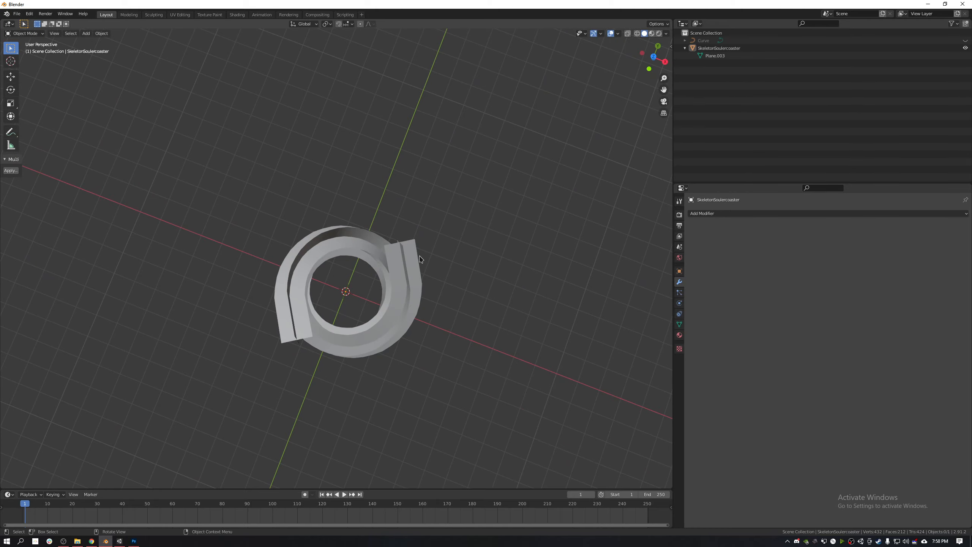
pyautogui.moveTo(439, 297); pyautogui.dragTo(409, 217, button='middle')
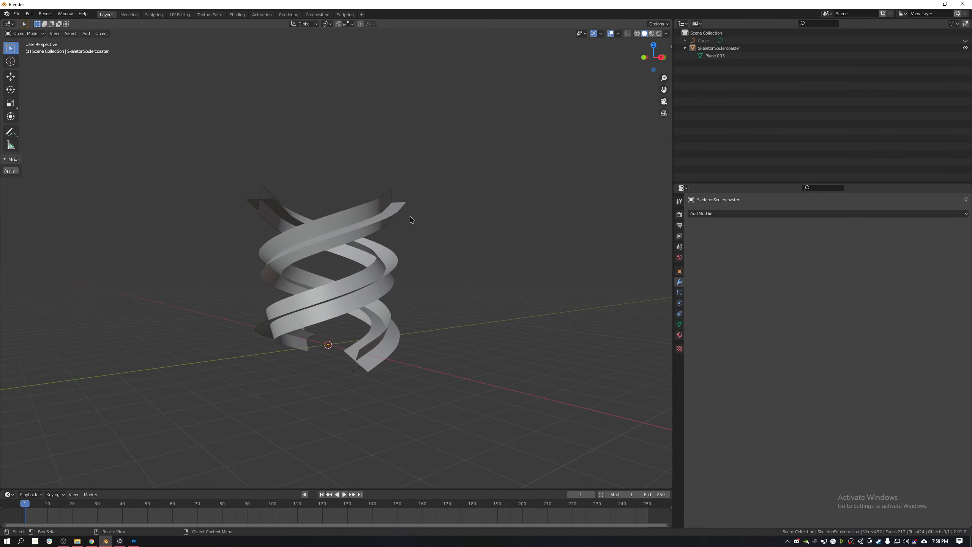
pyautogui.moveTo(419, 257); pyautogui.dragTo(453, 330, button='middle')
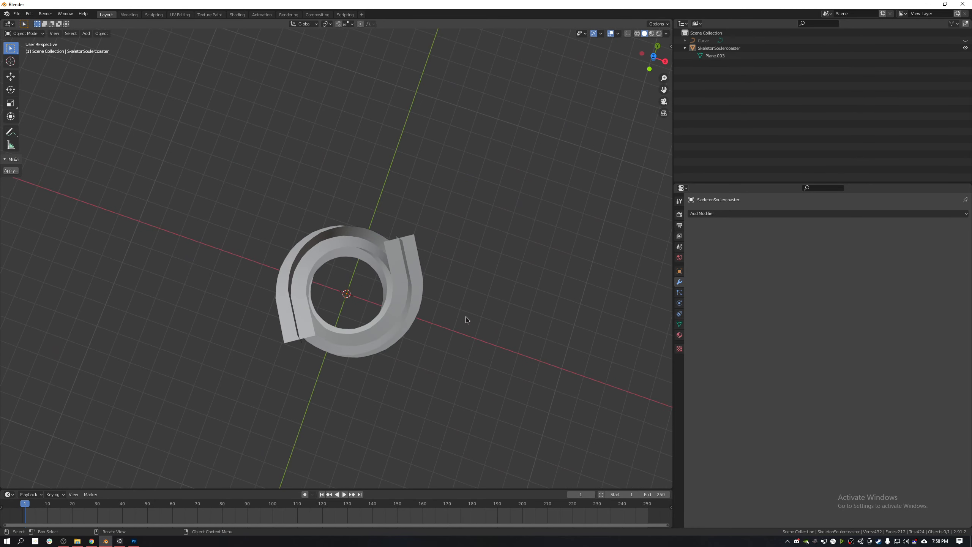
# Step: Rename the joined object's mesh data Plane.003 as SkeletonSoulercoaster_Tutorial
pyautogui.click(741, 57)
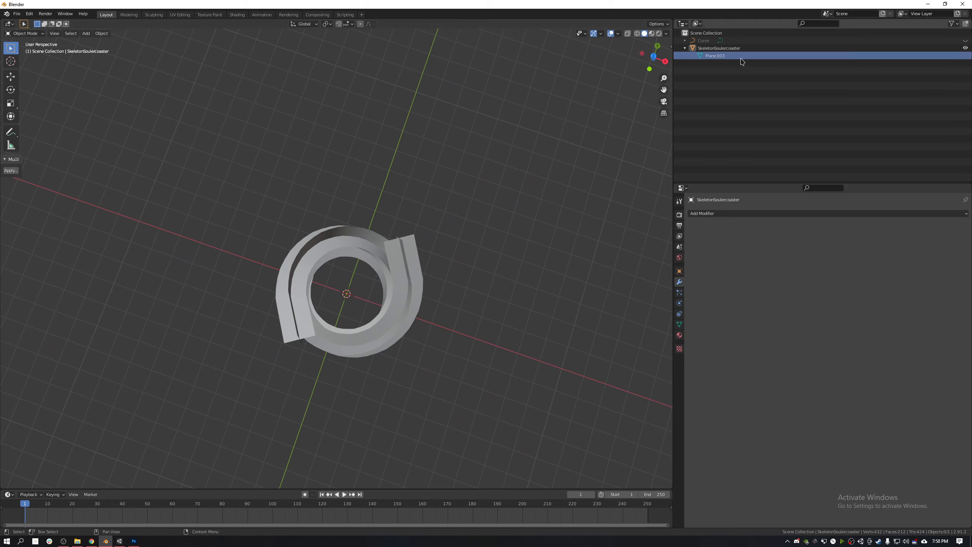
pyautogui.press('F2')
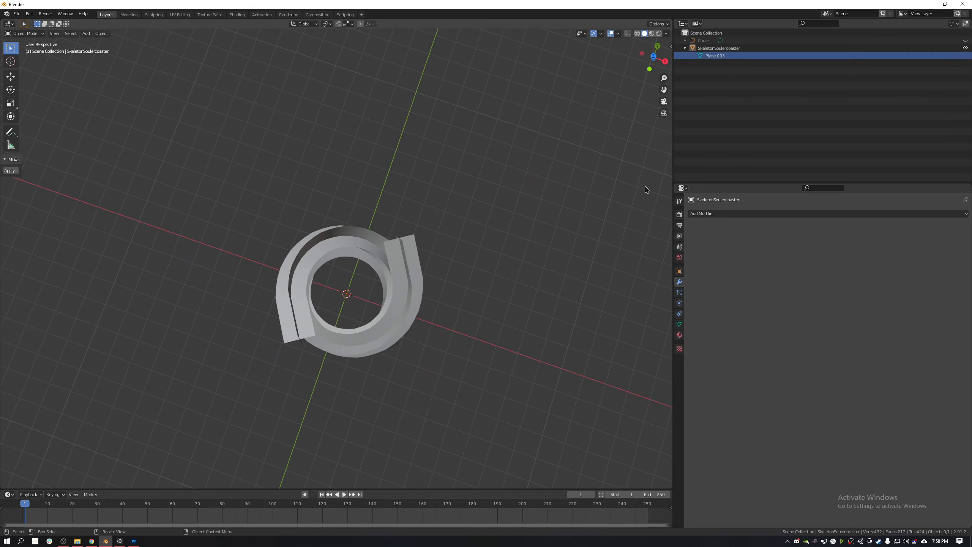
pyautogui.doubleClick(719, 57)
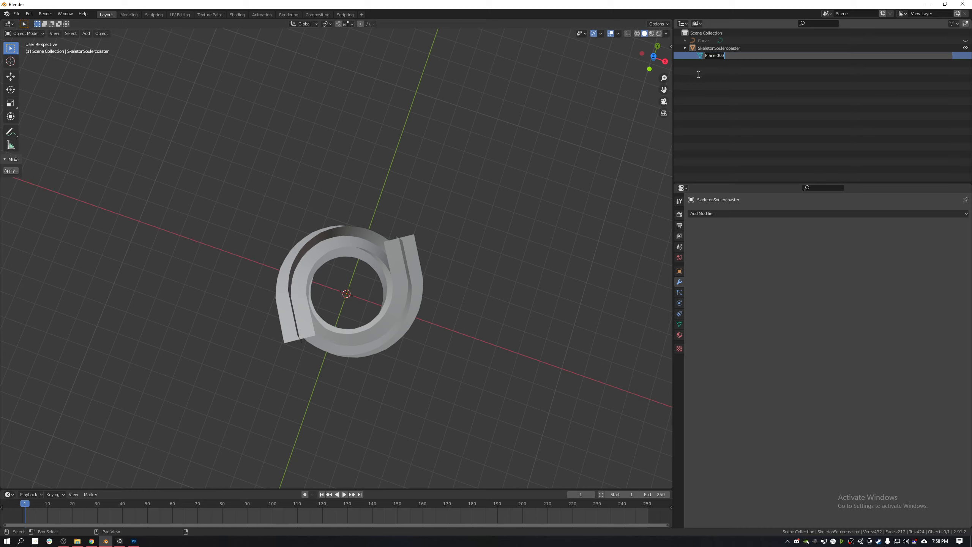
pyautogui.write('Se')
pyautogui.write('eletonSou')
pyautogui.write('lercoaster_Tu')
pyautogui.write('torial')
pyautogui.press('Return')
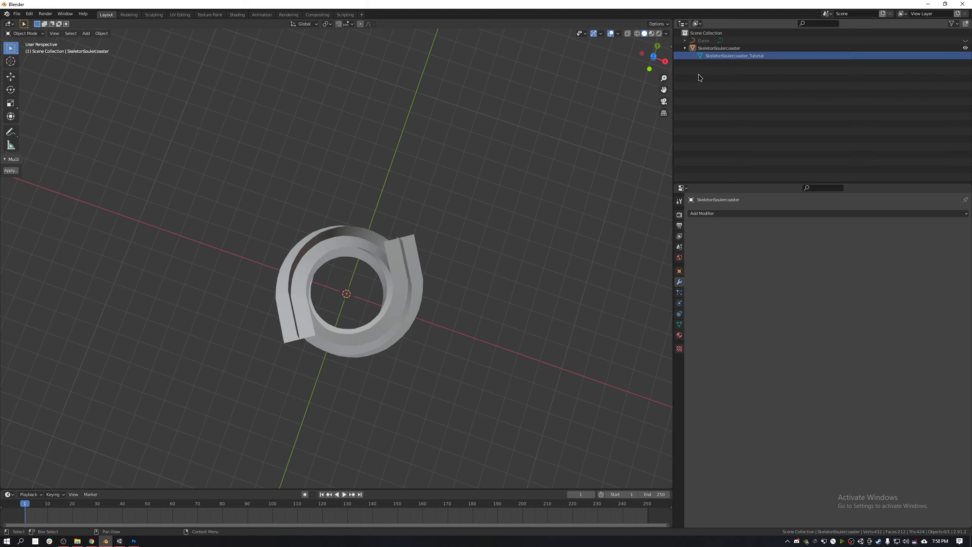
# Step: Set up an FBX export of the joined spiral into the Models folder, limited to selected objects and the Mesh object type
pyautogui.click(685, 47)
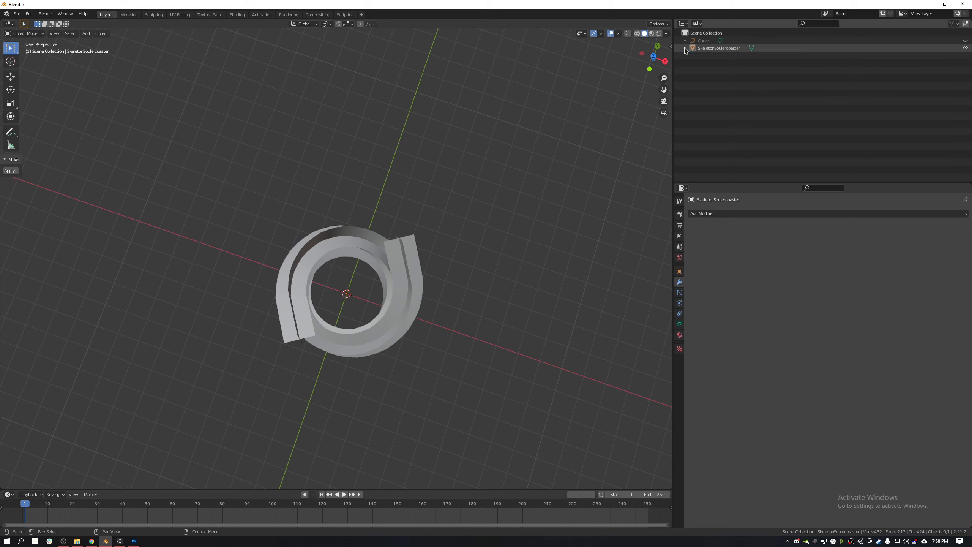
pyautogui.click(708, 48)
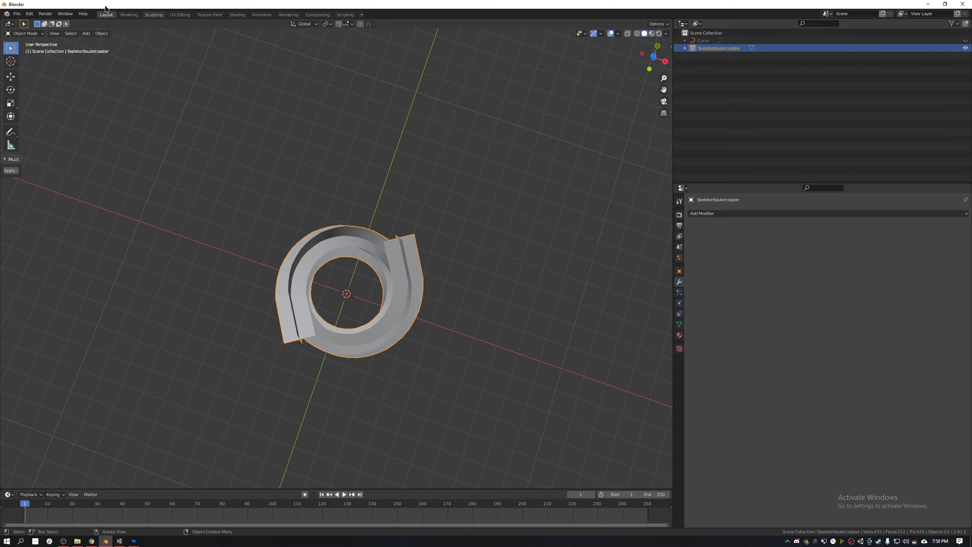
pyautogui.click(16, 13)
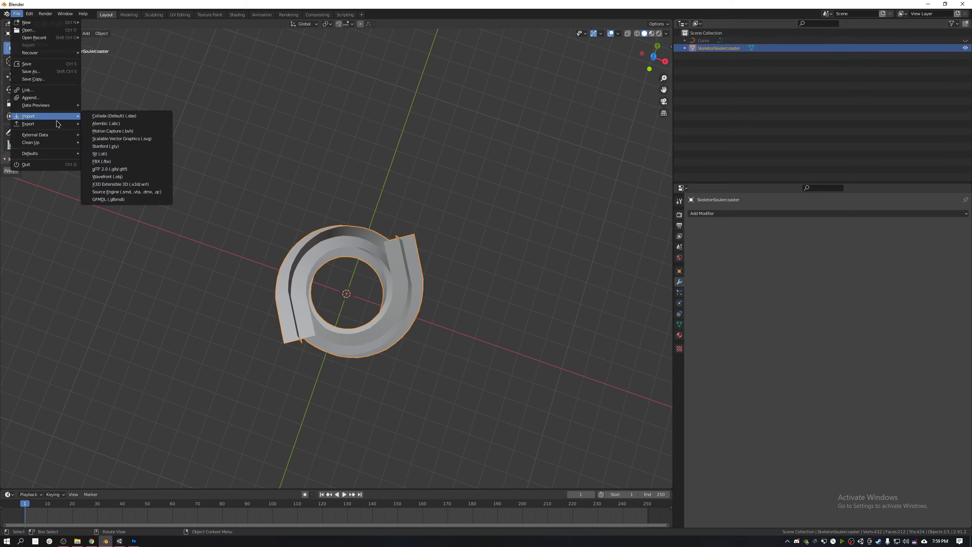
pyautogui.moveTo(57, 124)
pyautogui.click(111, 170)
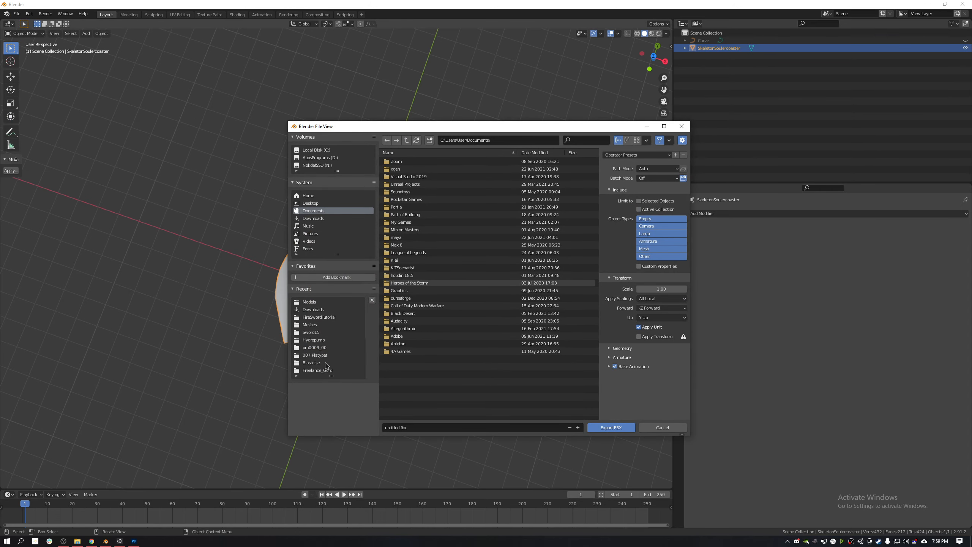
pyautogui.moveTo(388, 129); pyautogui.dragTo(971, 57)
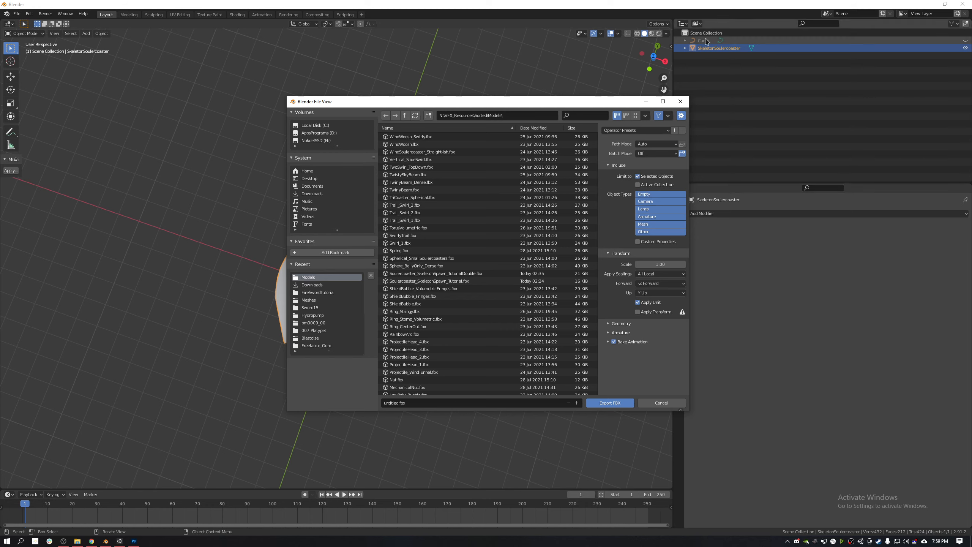
pyautogui.click(650, 225)
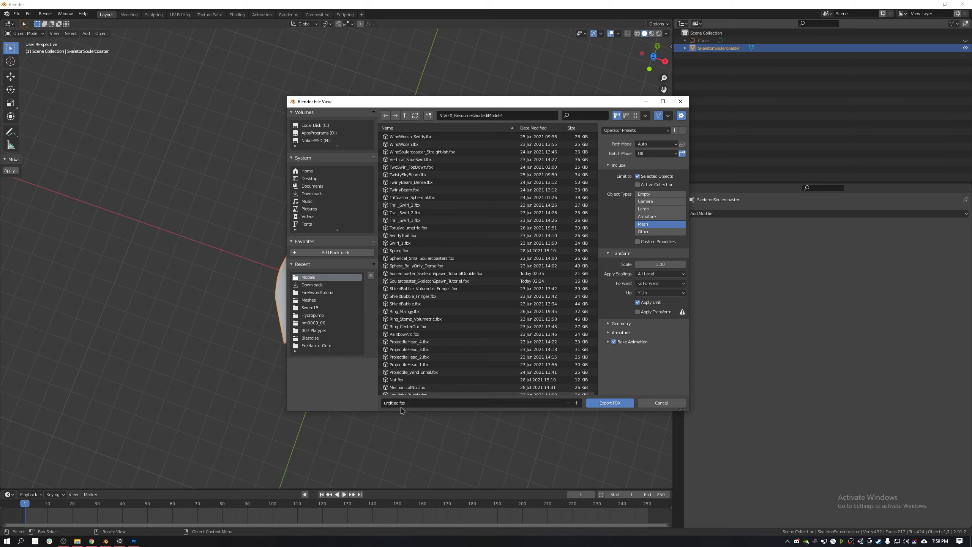
# Step: Name the export file SkeletonSoulercoasterTutorial.fbx and export the FBX
pyautogui.click(450, 402)
pyautogui.write('SkeletonSoulercoast')
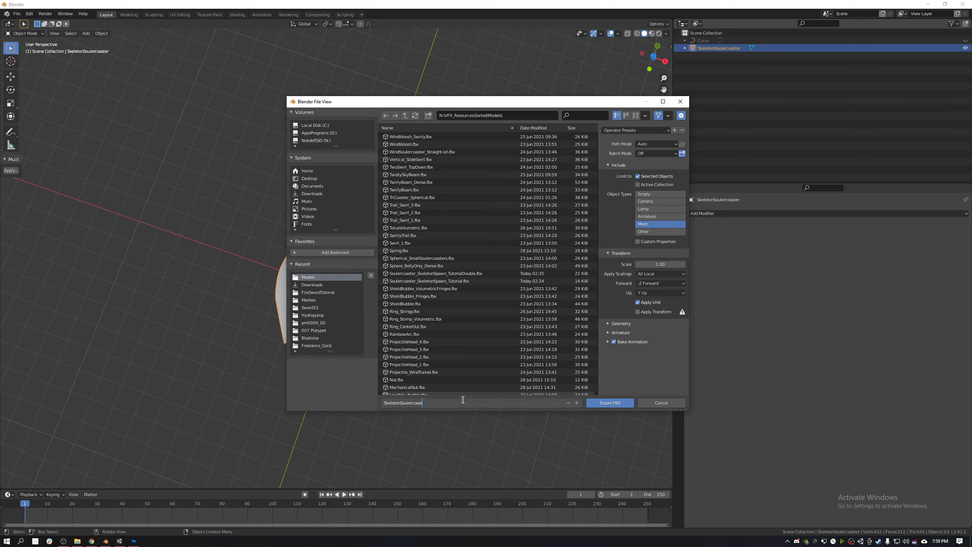
pyautogui.write('erTutorial')
pyautogui.press('Return')
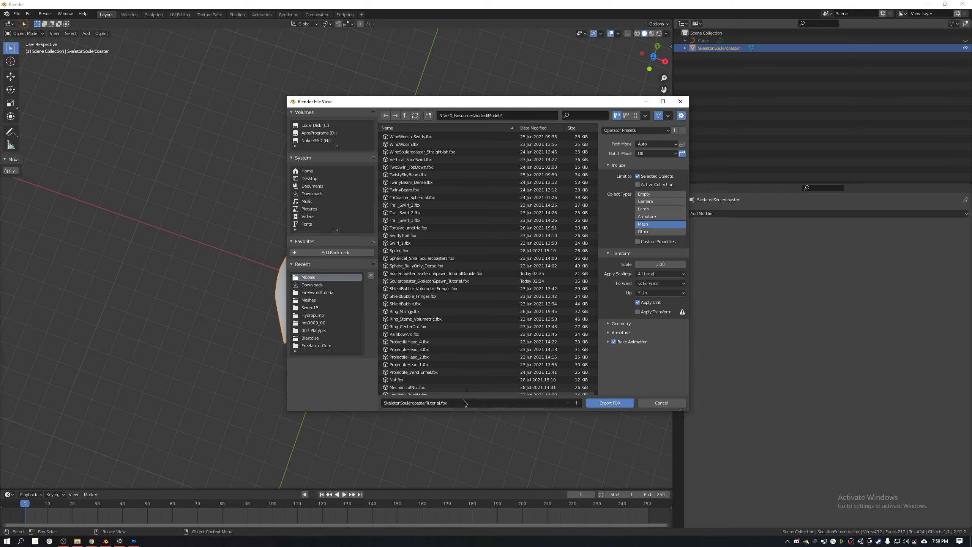
pyautogui.click(610, 404)
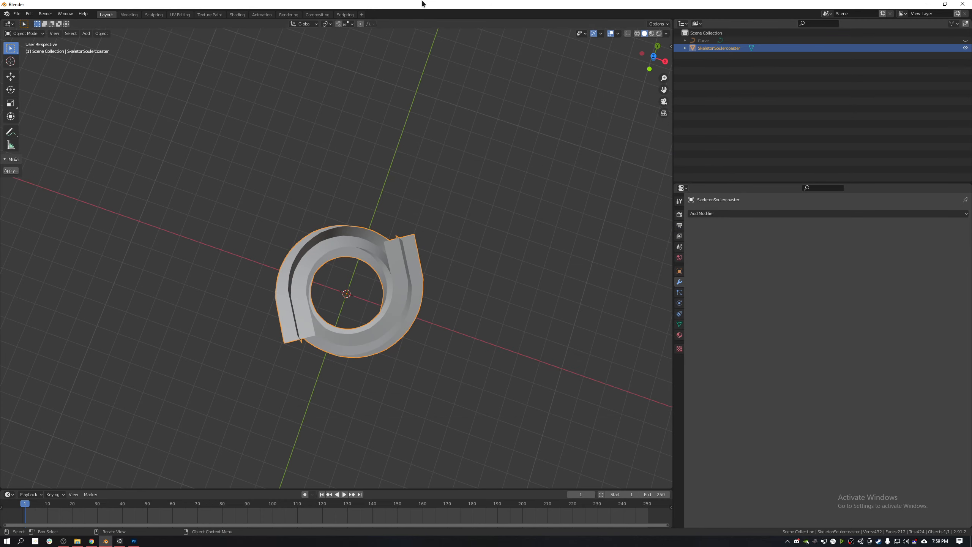
# Step: Bring up File Explorer, minimize Blender and switch to the Unity project
pyautogui.click(72, 540)
pyautogui.moveTo(383, 3); pyautogui.dragTo(971, 59)
pyautogui.click(928, 4)
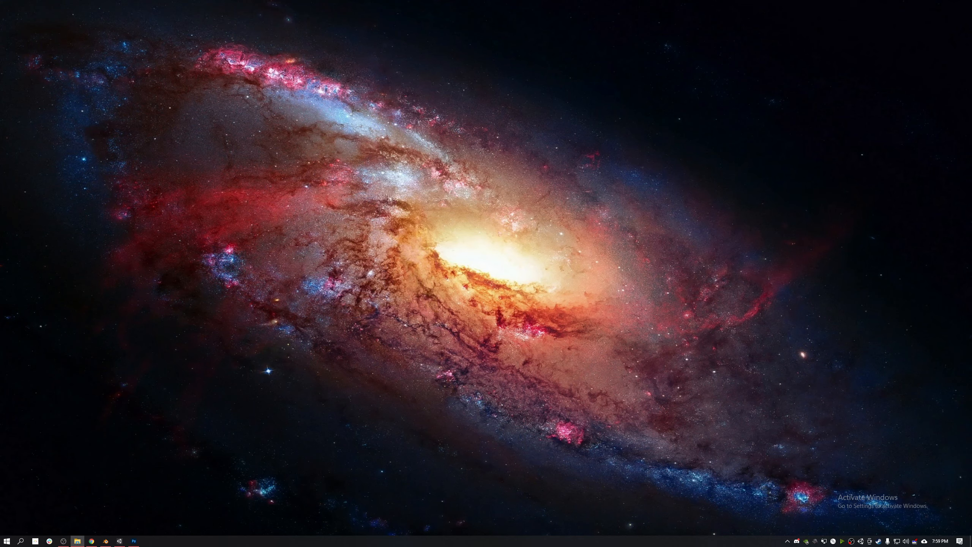
pyautogui.click(119, 541)
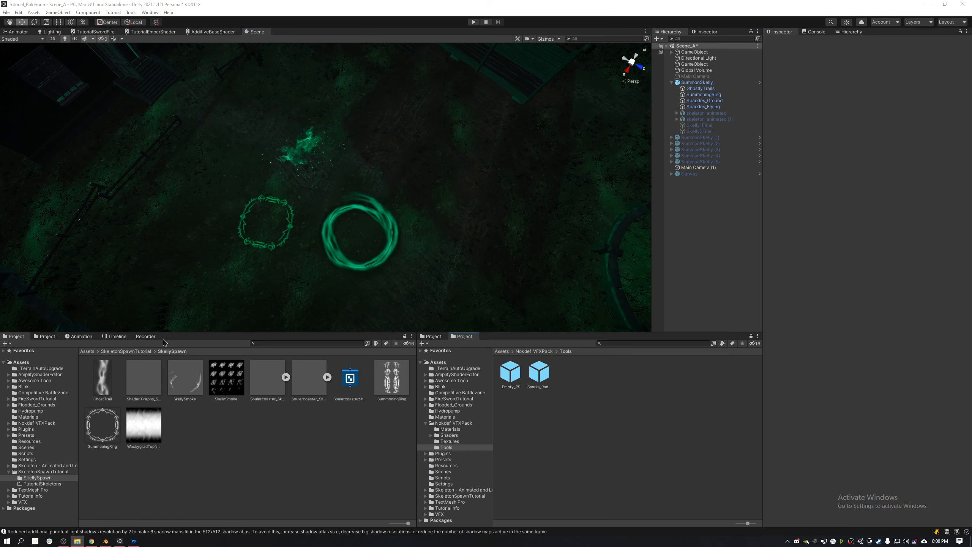
# Step: Import the SkeletonSoulercoasterTutorial FBX into the TutorialSkeletons folder of SkeletonSpawnTutorial
pyautogui.click(135, 352)
pyautogui.doubleClick(102, 378)
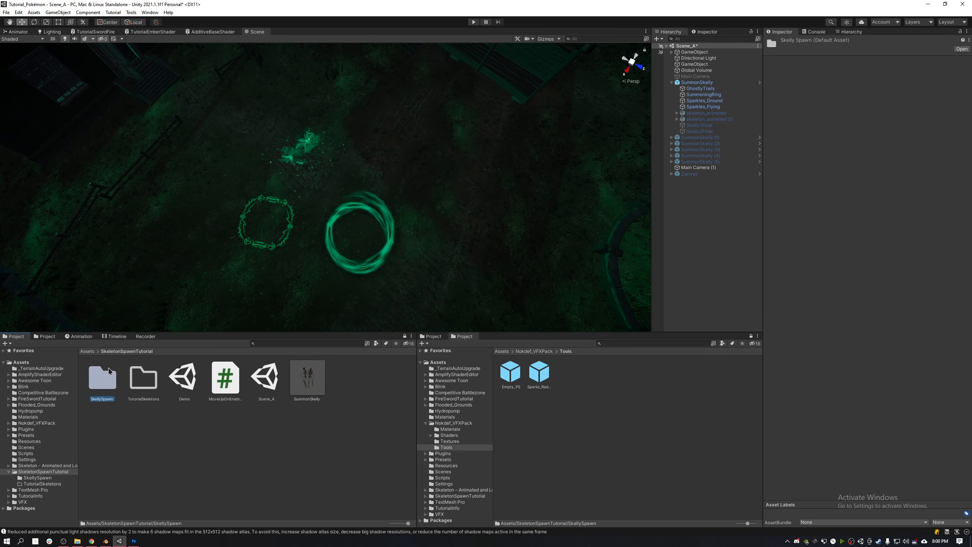
pyautogui.click(140, 353)
pyautogui.doubleClick(143, 379)
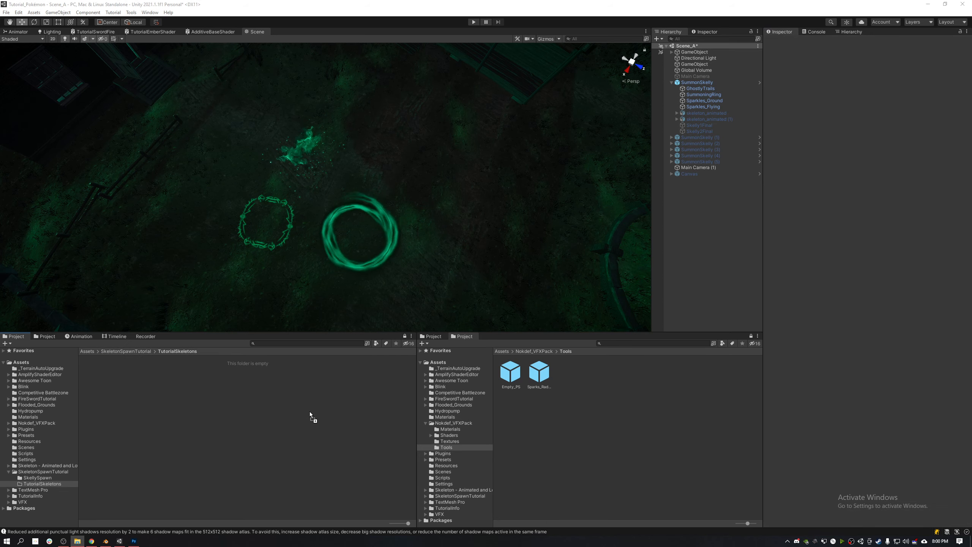
pyautogui.moveTo(310, 415); pyautogui.dragTo(301, 404)
# Step: Place the SkeletonSoulercoasterTutorial model in the scene and move it beside the summoning ring, to about X 454.85, Y 17.35, Z 451.88
pyautogui.moveTo(102, 377); pyautogui.dragTo(429, 214)
pyautogui.moveTo(429, 215); pyautogui.dragTo(494, 169, button='right')
pyautogui.press('w')
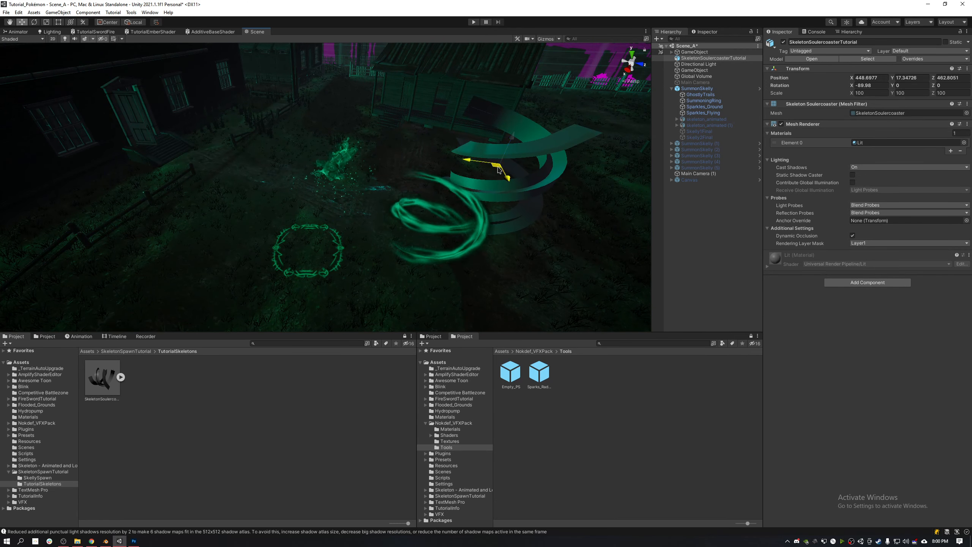
pyautogui.moveTo(498, 170); pyautogui.dragTo(256, 190)
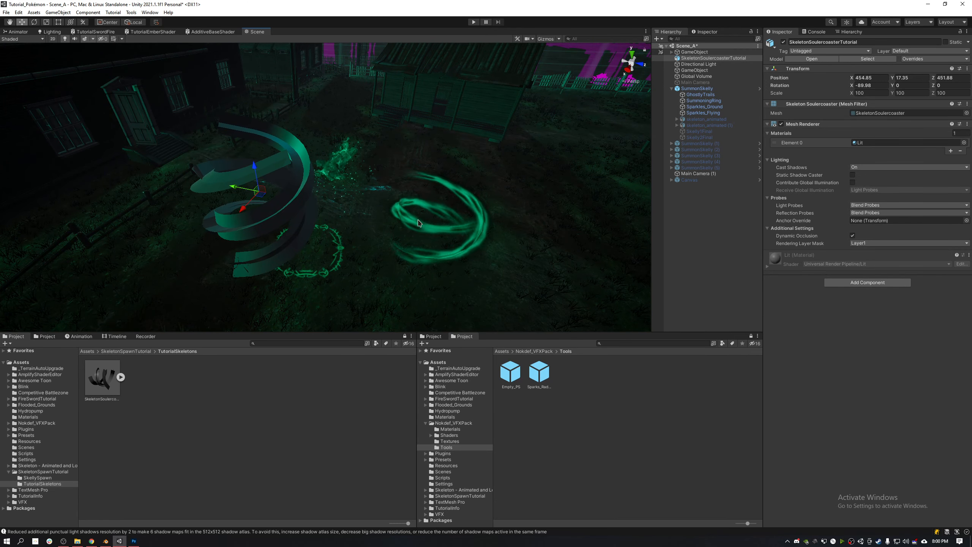
pyautogui.moveTo(419, 223); pyautogui.dragTo(408, 219, button='right')
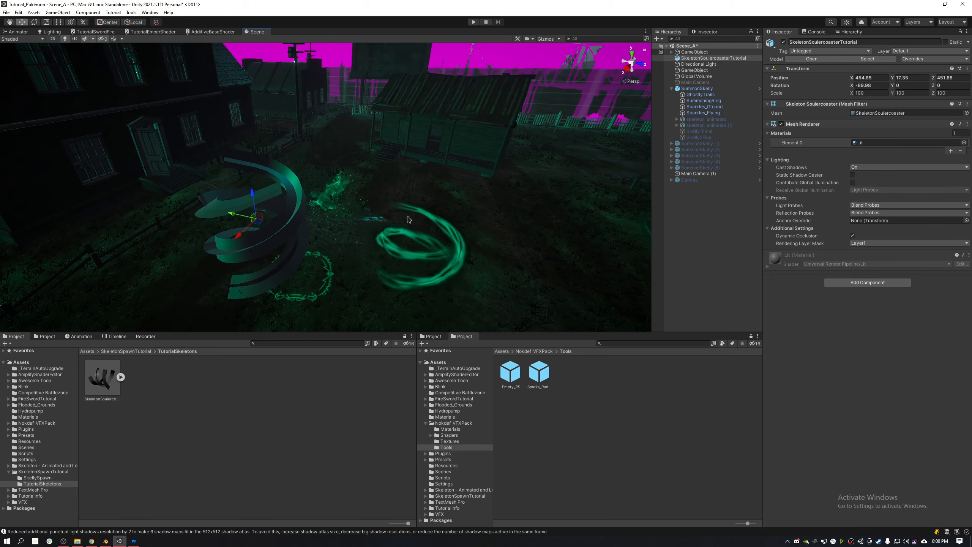
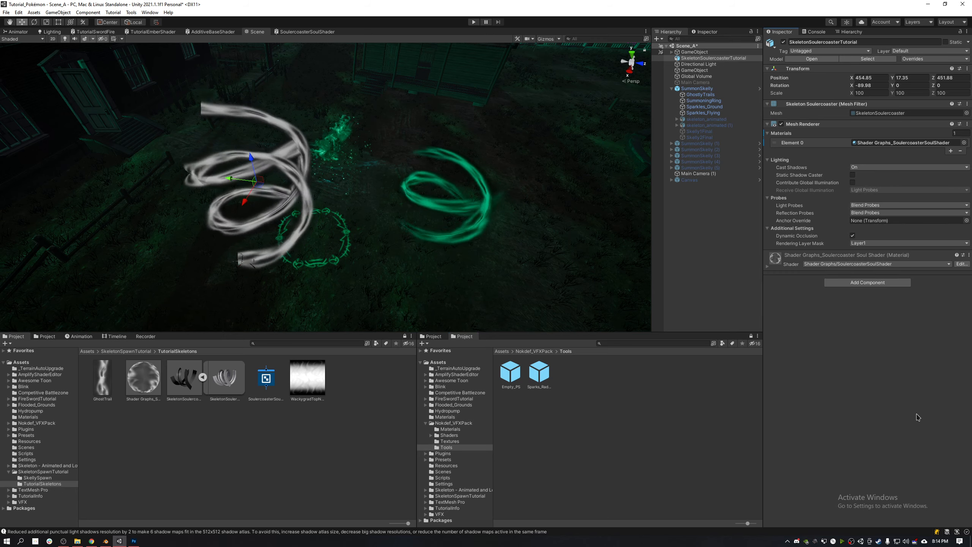
# Step: Move the SkeletonSoulercoasterTutorial model to the far side of the green spiral, at about X 450.75, Y 17.07, Z 465.17
pyautogui.moveTo(405, 225); pyautogui.dragTo(402, 226, button='middle')
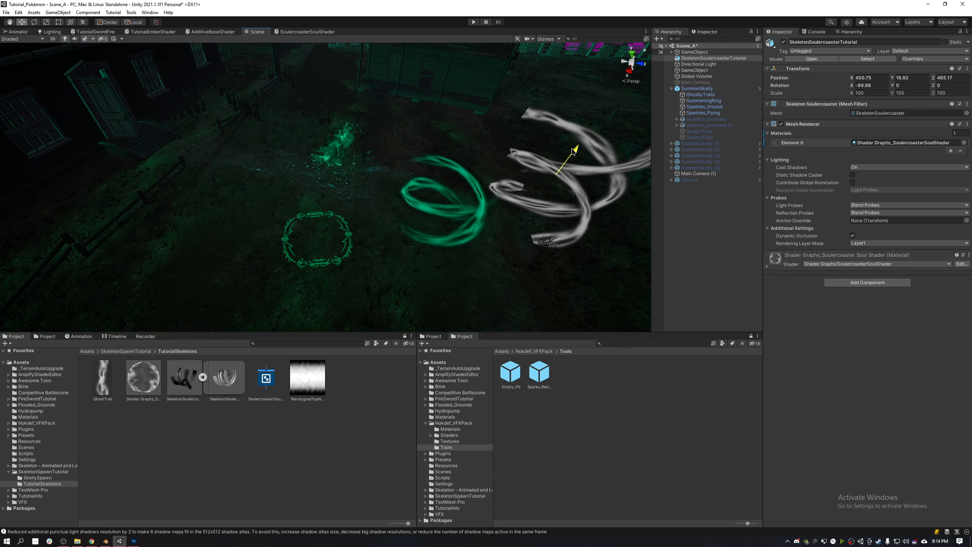
pyautogui.press('w')
pyautogui.moveTo(569, 149); pyautogui.dragTo(446, 158, button='right')
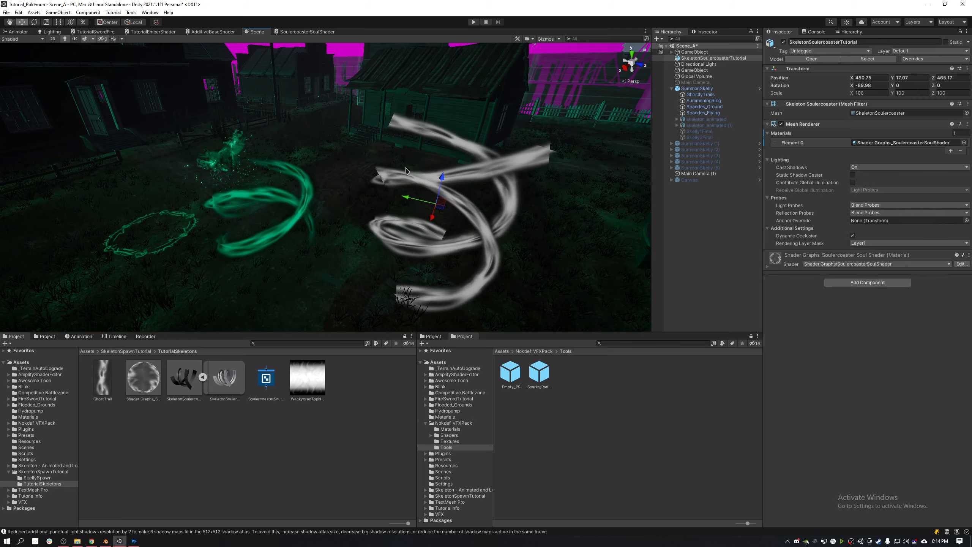
pyautogui.moveTo(473, 199); pyautogui.dragTo(616, 190, button='right')
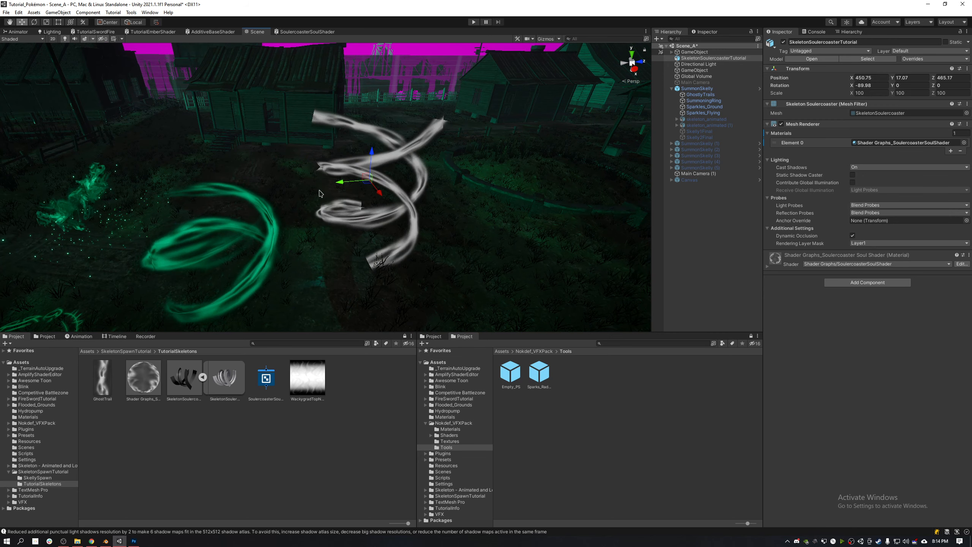
# Step: Open the SoulercoasterSoulShader graph maximized and move its Time, PanningSpeed, Multiply, Tiling And Offset and Soul texture nodes into a compact group
pyautogui.click(307, 32)
pyautogui.hotkey('shift', 'space')
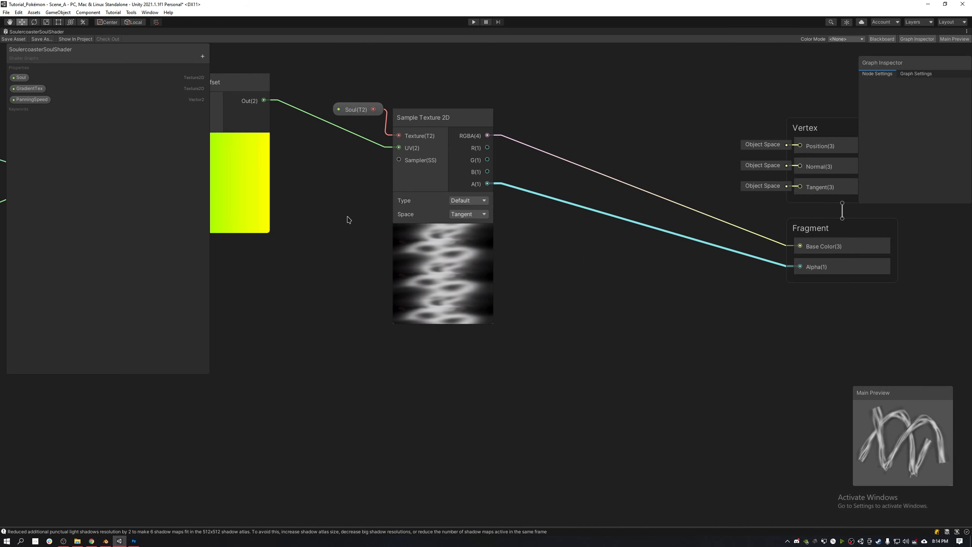
pyautogui.scroll(-5, 349, 219)
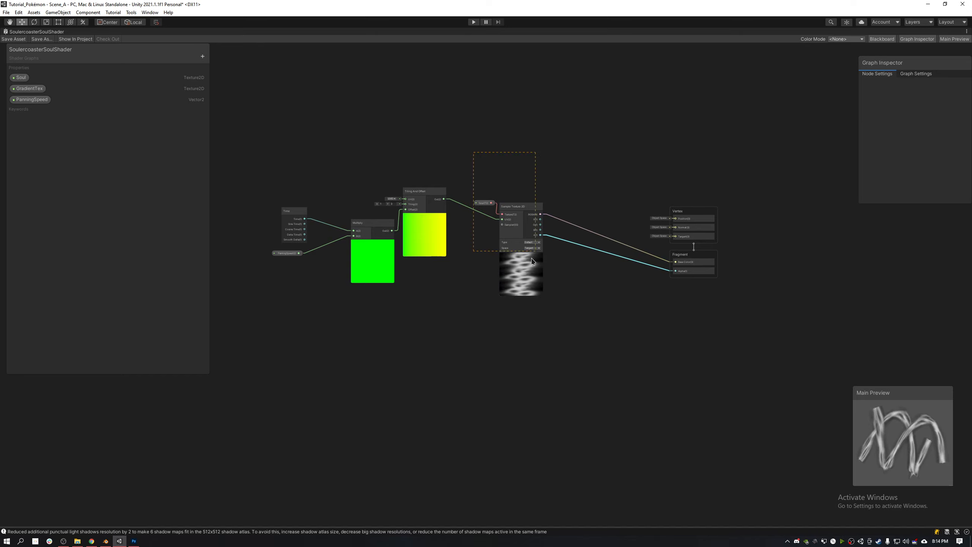
pyautogui.moveTo(532, 260); pyautogui.dragTo(534, 253)
pyautogui.moveTo(512, 275); pyautogui.dragTo(473, 245)
pyautogui.click(418, 307)
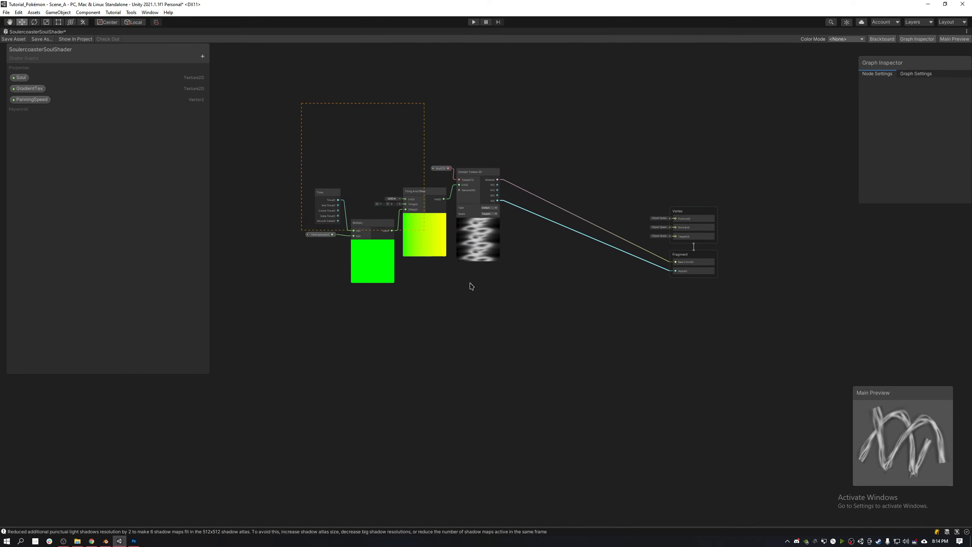
pyautogui.moveTo(471, 286); pyautogui.dragTo(533, 299)
pyautogui.moveTo(473, 257); pyautogui.dragTo(456, 217)
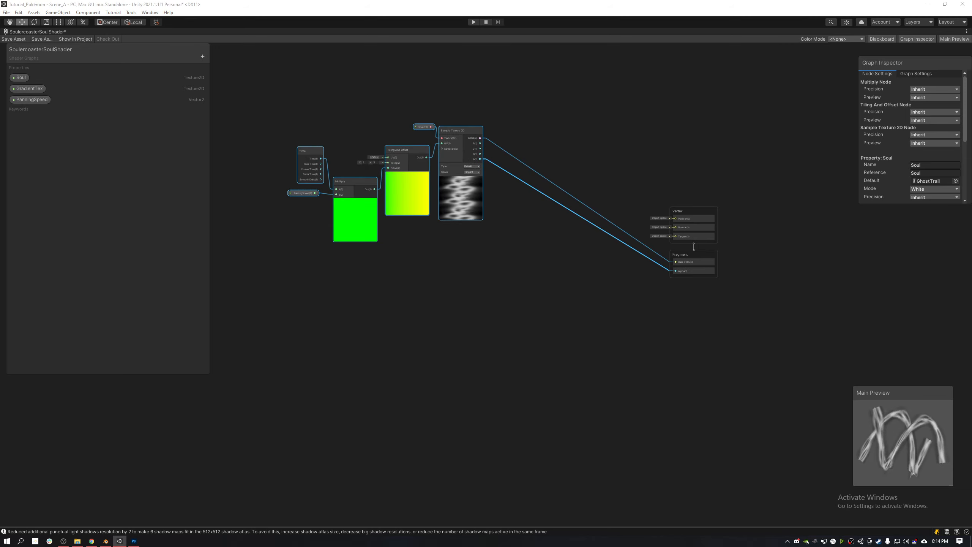
# Step: Add a Vertex Color node and place it above the Soul texture's Sample Texture 2D node
pyautogui.moveTo(484, 89); pyautogui.dragTo(480, 218, button='middle')
pyautogui.scroll(4, 482, 225)
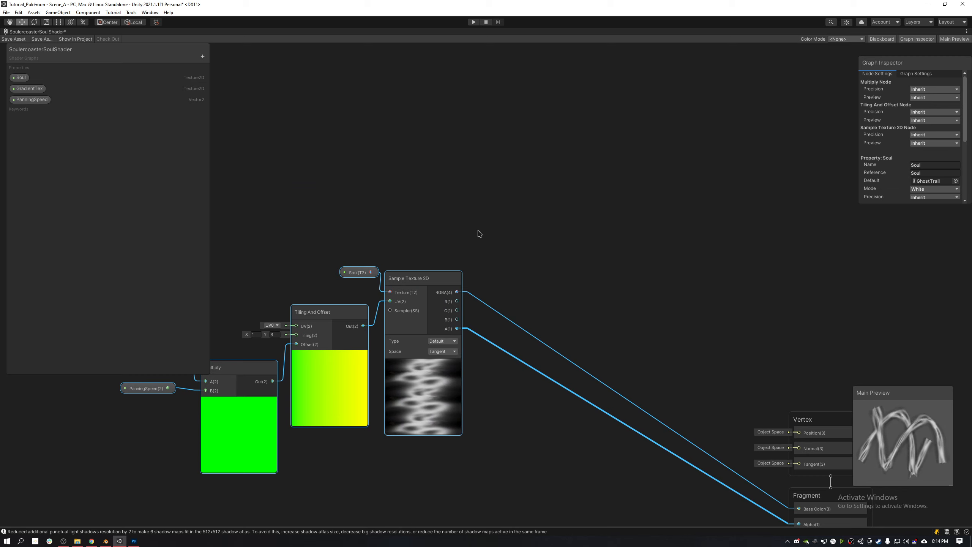
pyautogui.scroll(-4, 478, 234)
pyautogui.moveTo(473, 178); pyautogui.dragTo(526, 182, button='middle')
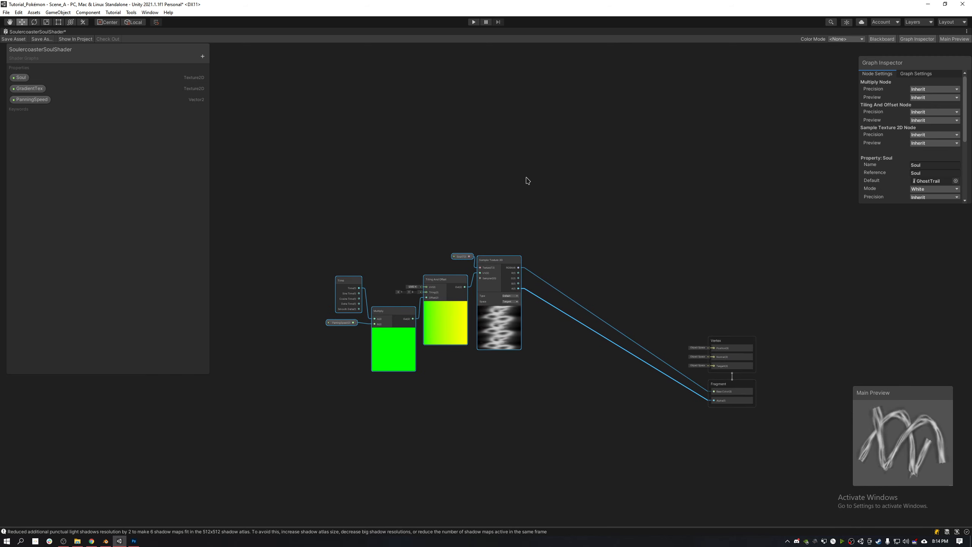
pyautogui.scroll(1, 515, 172)
pyautogui.rightClick(495, 164)
pyautogui.click(514, 164)
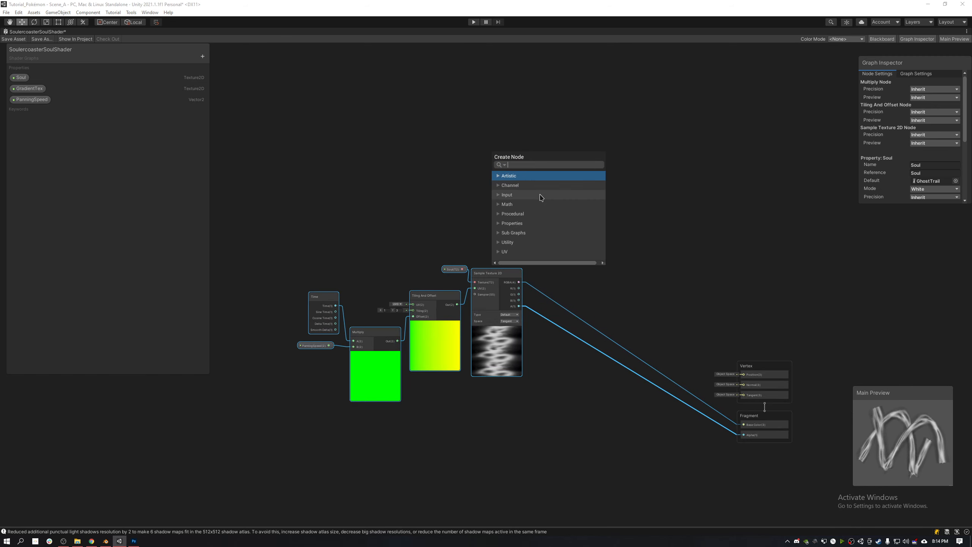
pyautogui.write('vertex')
pyautogui.click(540, 195)
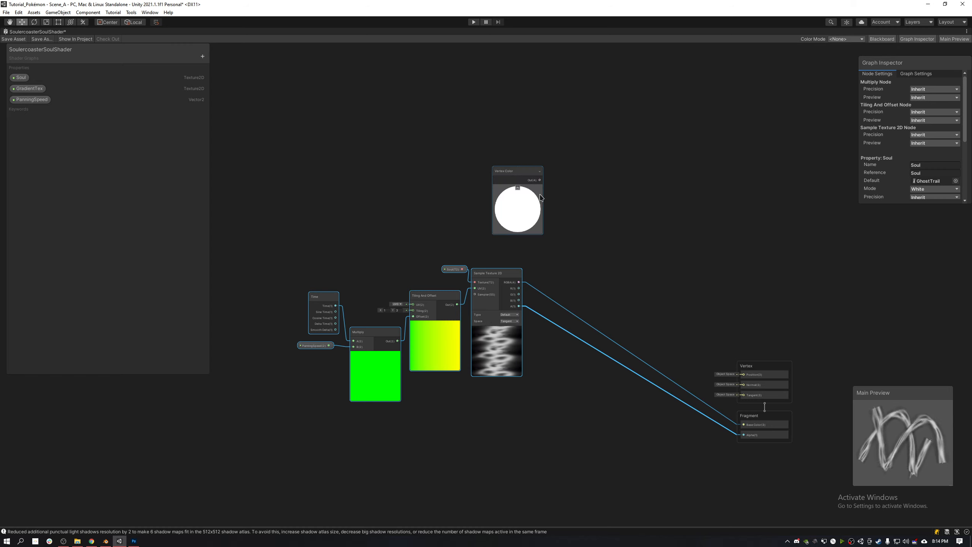
pyautogui.moveTo(523, 233); pyautogui.dragTo(497, 199)
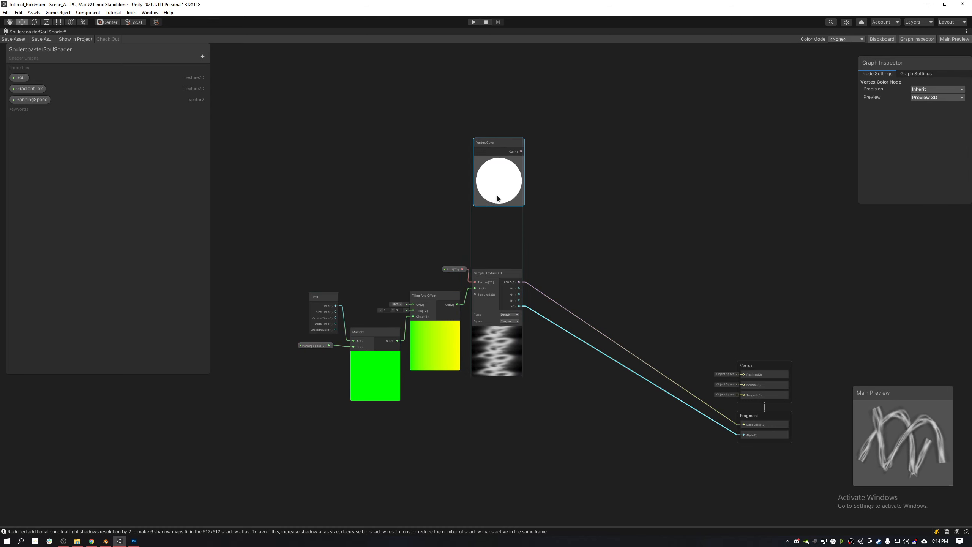
# Step: Multiply the Vertex Color output by the Soul sample's RGBA in a new Multiply node and feed the result into Base Color
pyautogui.scroll(2, 509, 161)
pyautogui.moveTo(521, 142); pyautogui.dragTo(588, 181)
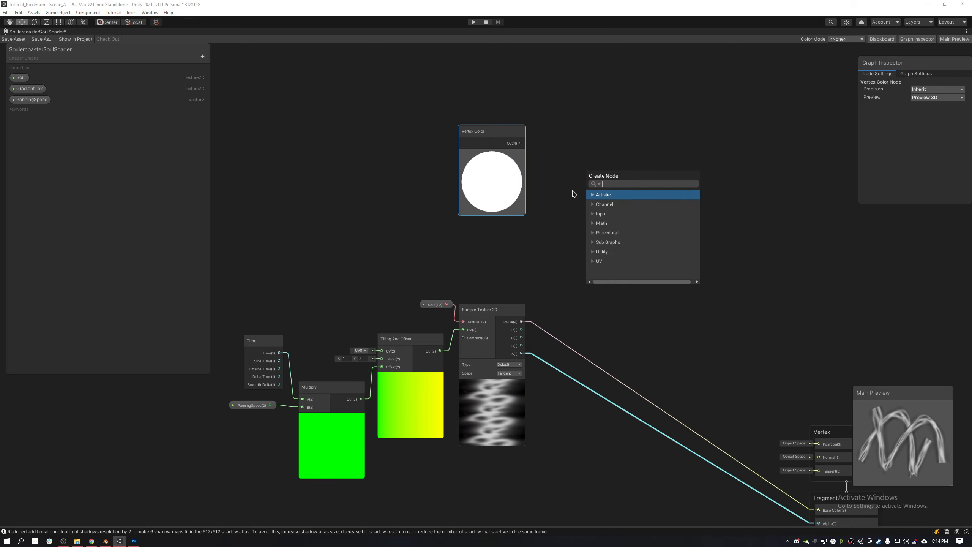
pyautogui.write('multiply')
pyautogui.press('Return')
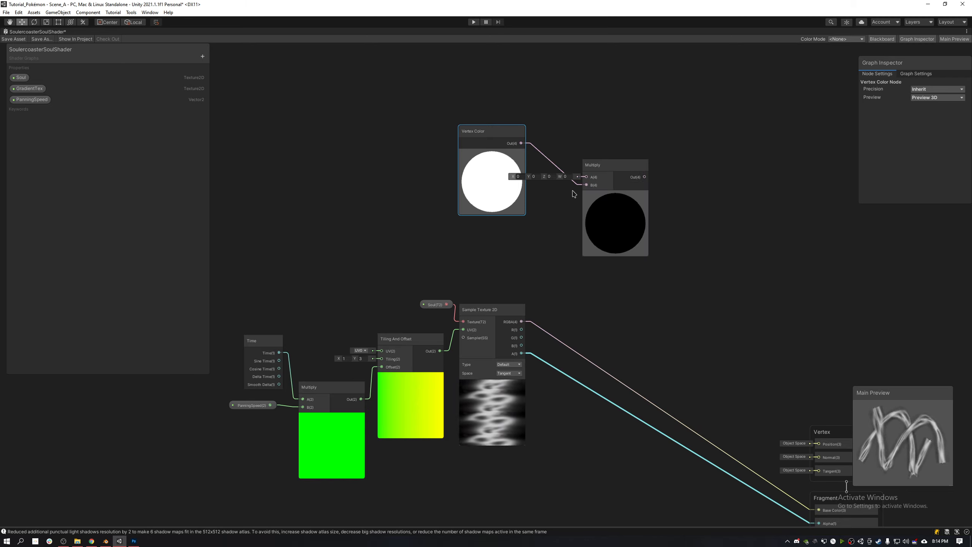
pyautogui.moveTo(612, 237); pyautogui.dragTo(665, 288)
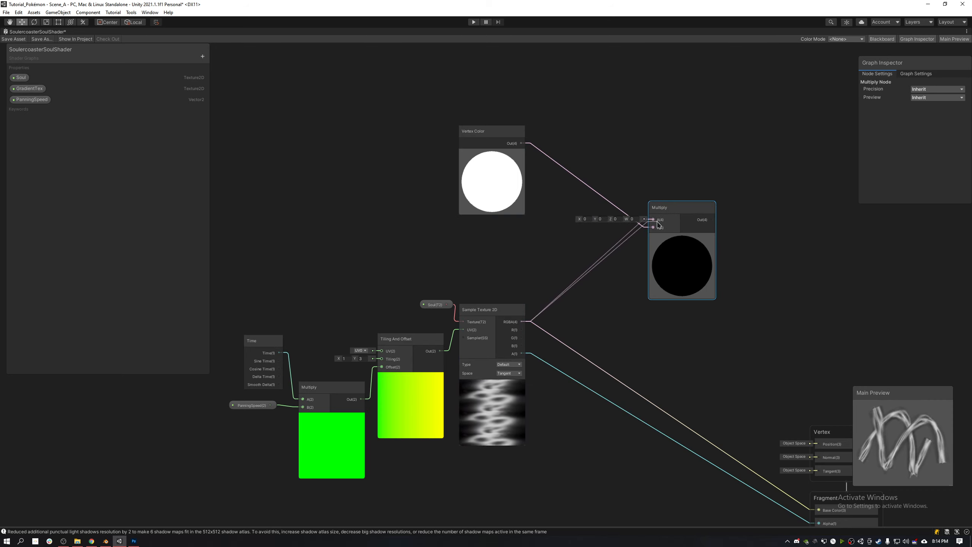
pyautogui.moveTo(658, 224); pyautogui.dragTo(654, 227)
pyautogui.moveTo(751, 348); pyautogui.dragTo(637, 256, button='middle')
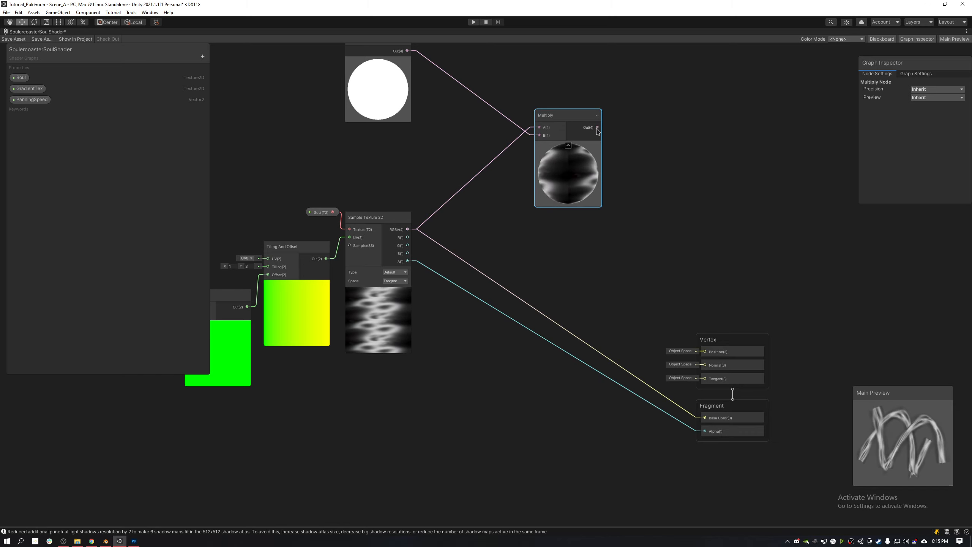
pyautogui.moveTo(597, 130); pyautogui.dragTo(705, 418)
pyautogui.moveTo(503, 266); pyautogui.dragTo(589, 319, button='middle')
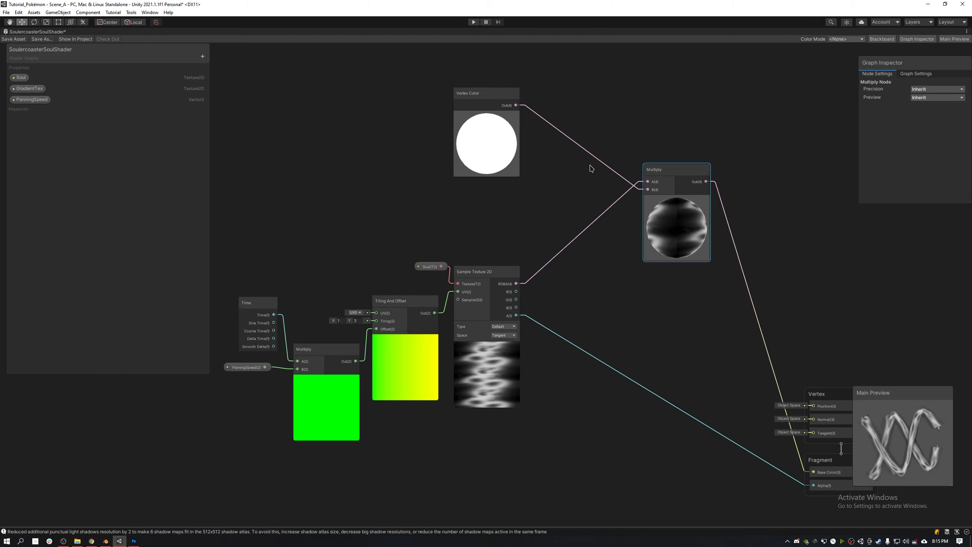
# Step: Place the GradientTex property below the panning nodes and feed it into a new Sample Texture 2D node
pyautogui.moveTo(549, 354); pyautogui.dragTo(464, 156, button='middle')
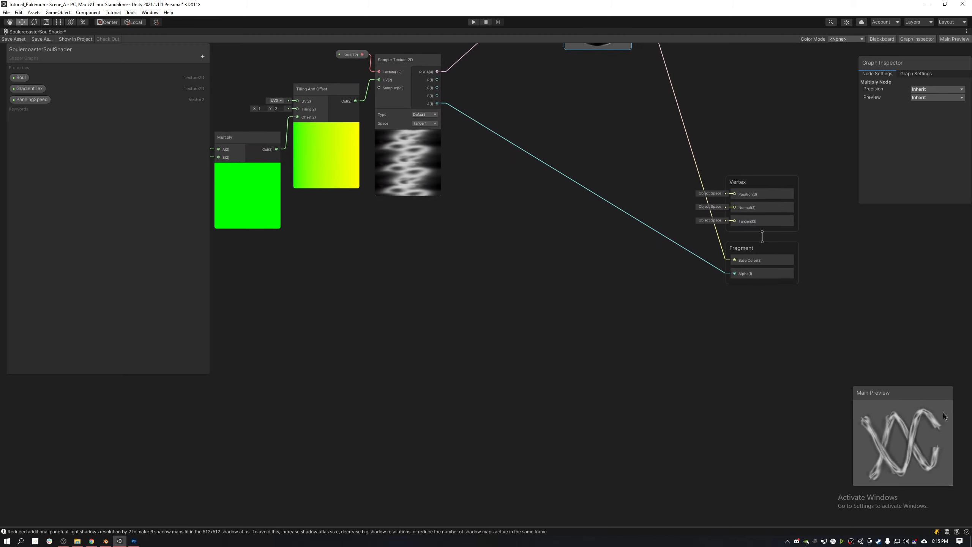
pyautogui.moveTo(360, 282); pyautogui.dragTo(490, 253, button='middle')
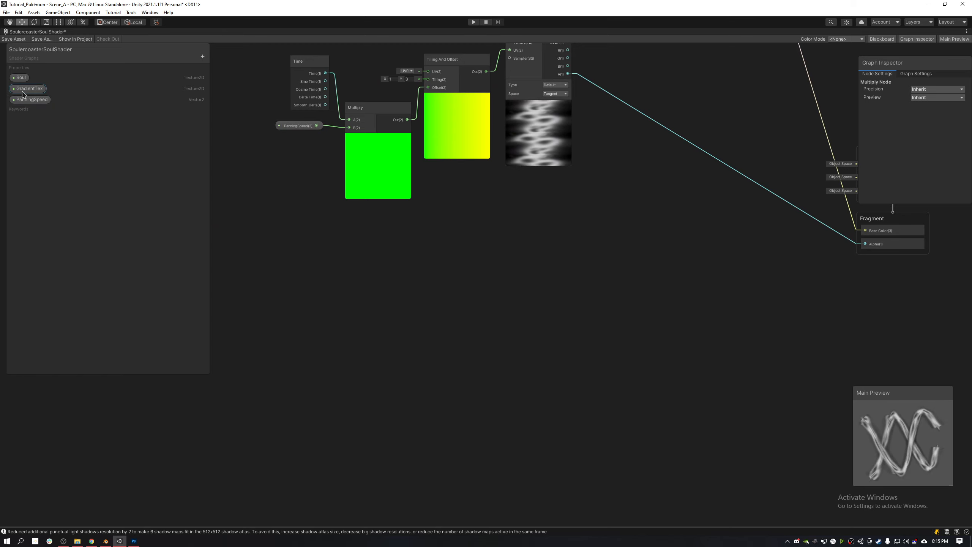
pyautogui.moveTo(23, 94); pyautogui.dragTo(496, 241)
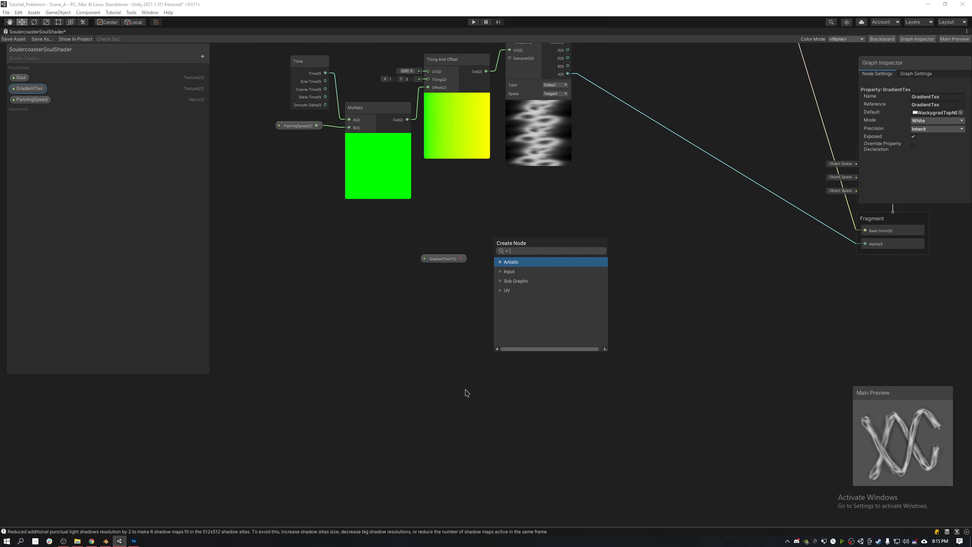
pyautogui.write('sample')
pyautogui.press('Return')
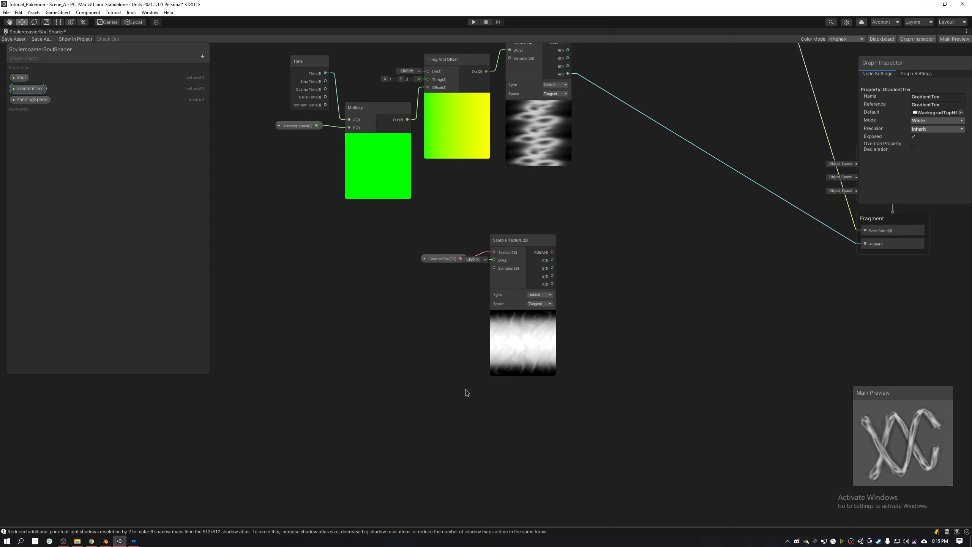
pyautogui.scroll(4, 478, 371)
pyautogui.scroll(2, 583, 328)
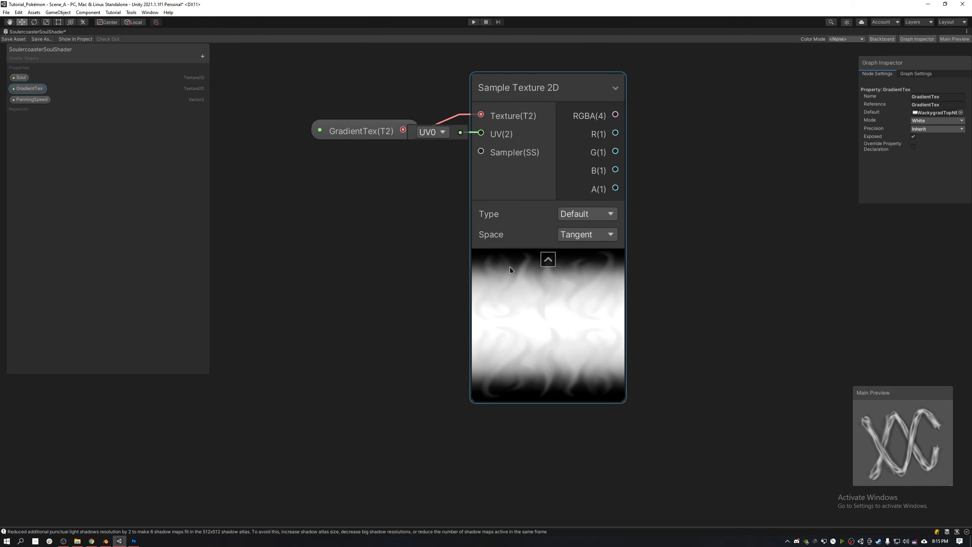
pyautogui.scroll(-3, 530, 378)
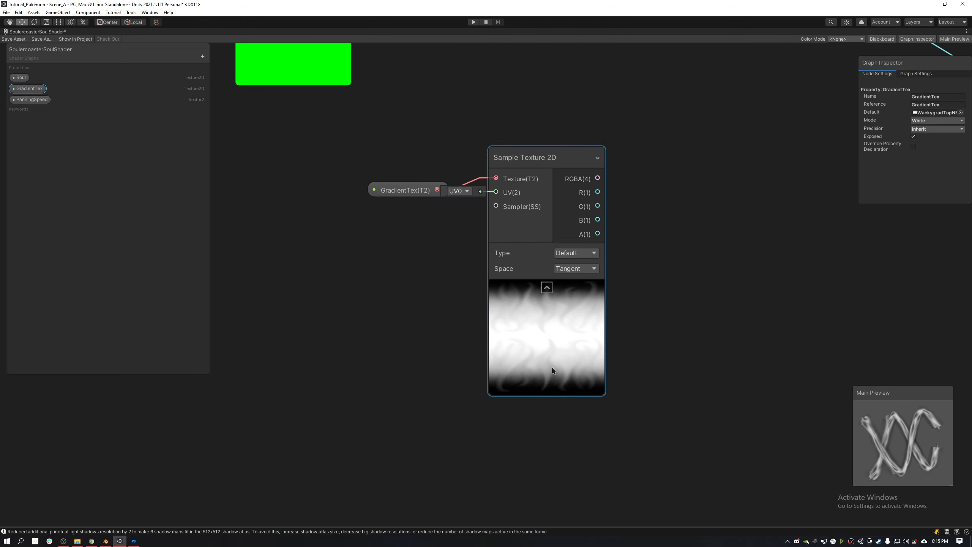
# Step: Reposition the GradientTex nodes and connect the gradient sample's G output to a new Multiply node
pyautogui.hotkey('ctrl', 'a')
pyautogui.scroll(-5, 574, 251)
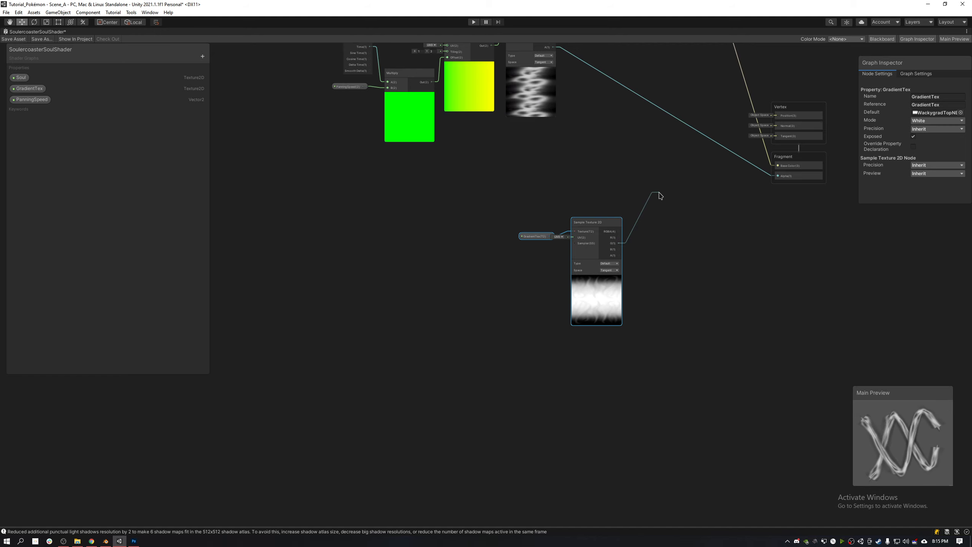
pyautogui.moveTo(660, 196); pyautogui.dragTo(661, 196)
pyautogui.write('multiply')
pyautogui.press('Return')
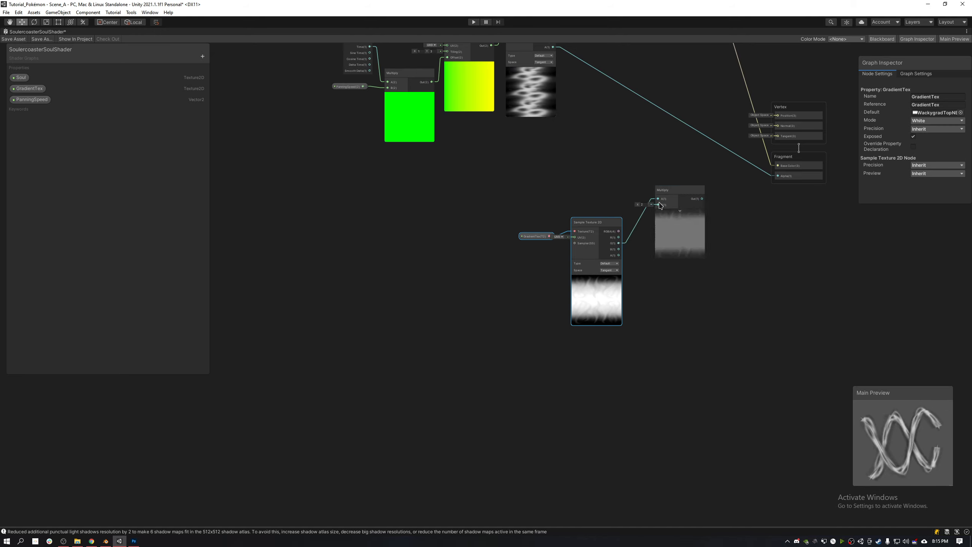
pyautogui.scroll(3, 644, 161)
# Step: Move the Vertex Color node farther from the Multiply node and connect its output to a new Split node
pyautogui.moveTo(659, 146); pyautogui.dragTo(589, 342, button='middle')
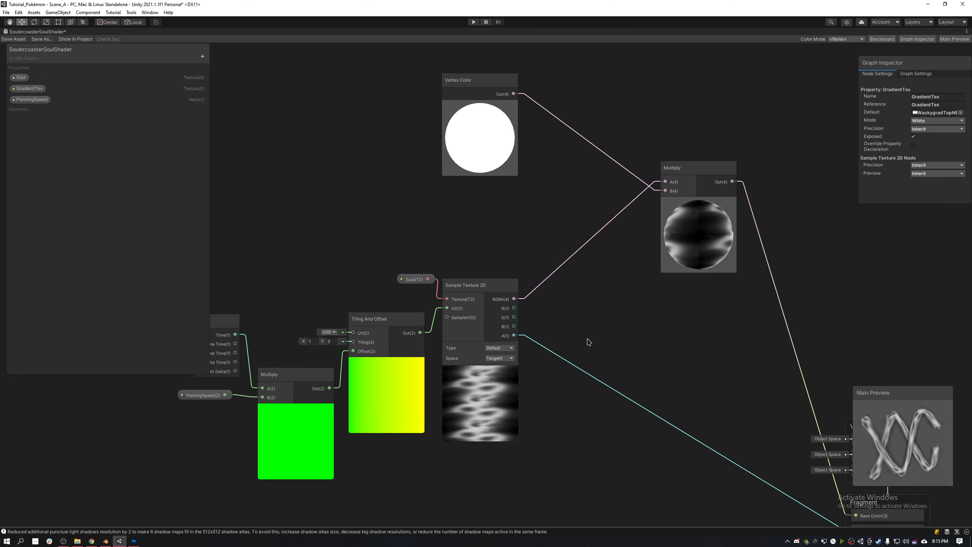
pyautogui.click(521, 95)
pyautogui.moveTo(494, 132); pyautogui.dragTo(427, 132)
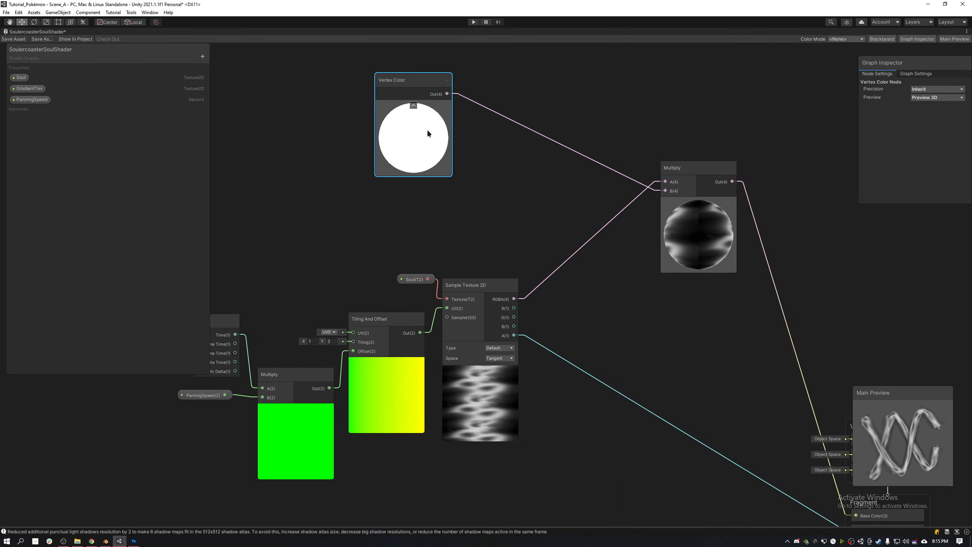
pyautogui.press('space')
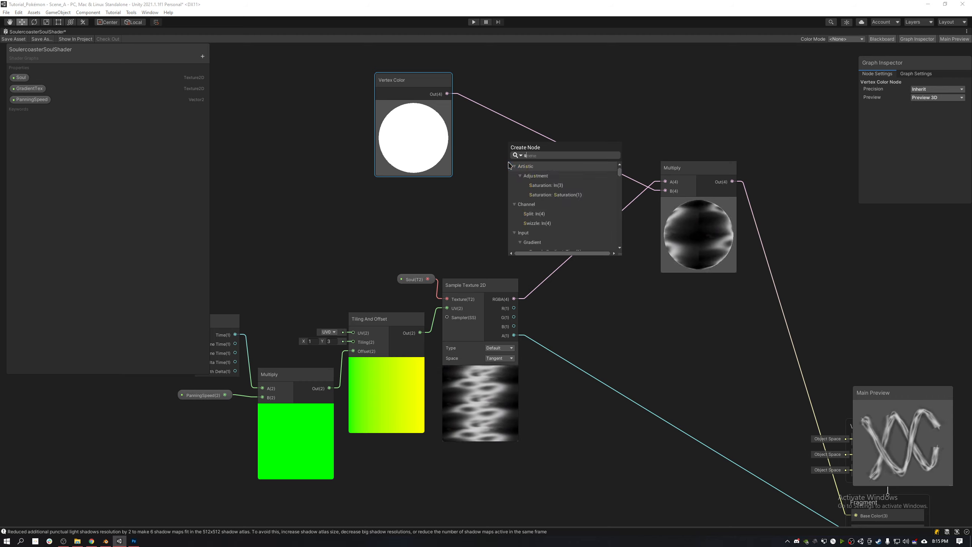
pyautogui.press('Return')
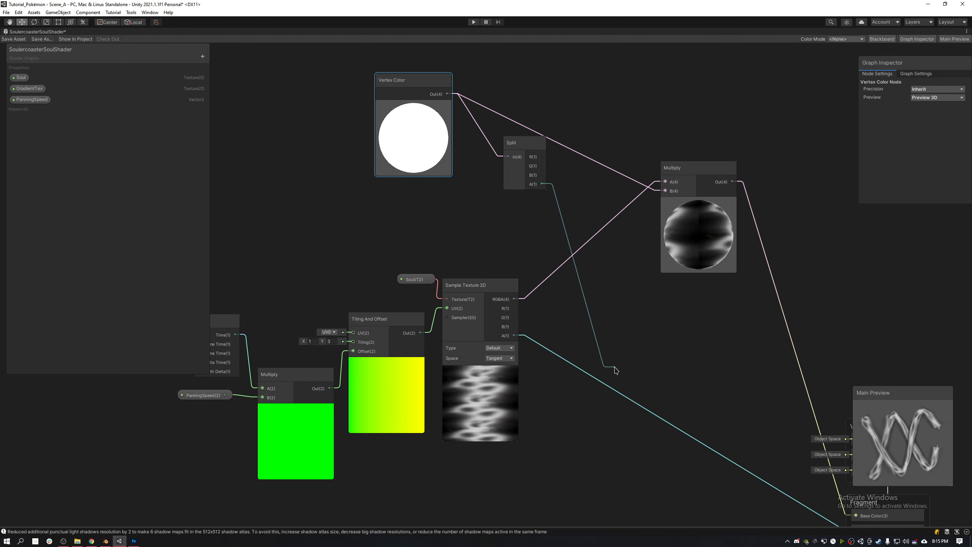
# Step: Multiply the Split node's A output by the Soul sample's A output in a new Multiply node
pyautogui.moveTo(616, 370); pyautogui.dragTo(615, 367)
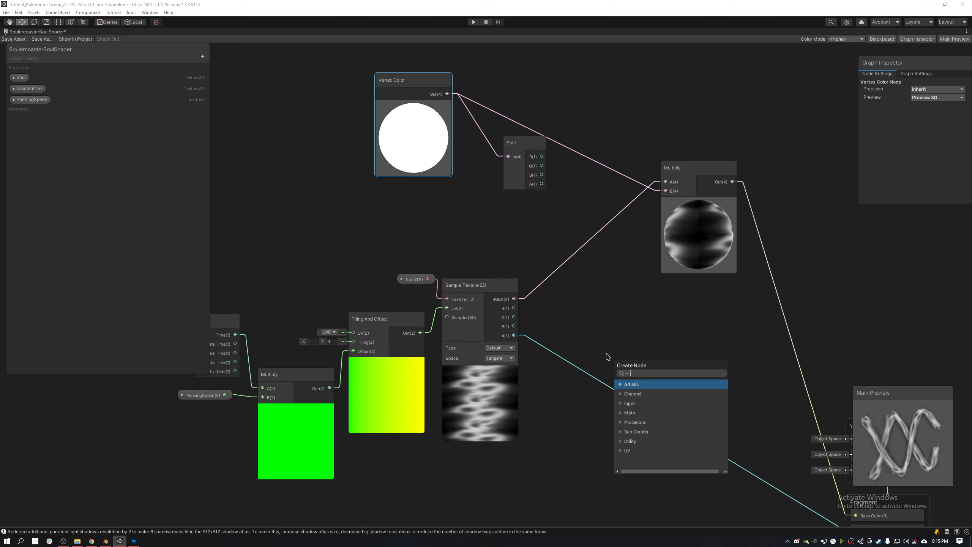
pyautogui.press('Return')
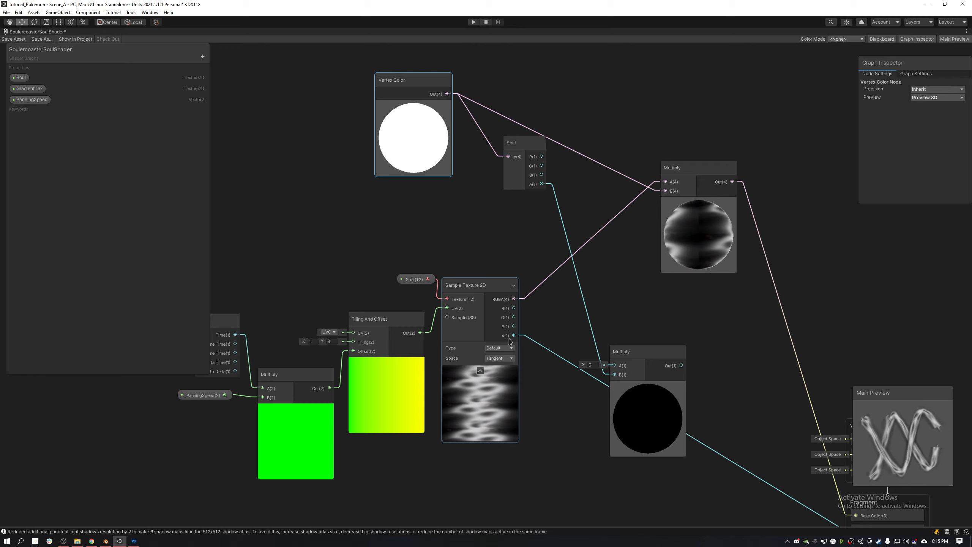
pyautogui.moveTo(509, 339); pyautogui.dragTo(513, 339)
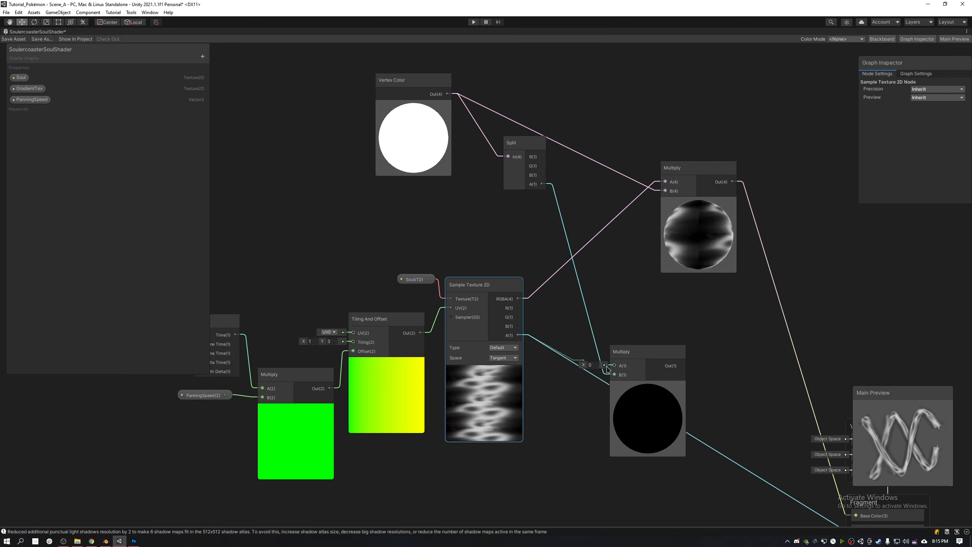
pyautogui.moveTo(616, 368); pyautogui.dragTo(616, 367)
# Step: Connect the alpha Multiply's output to the gradient Multiply's B input, tidy both nodes, and feed the final product into the Fragment Alpha
pyautogui.moveTo(590, 439); pyautogui.dragTo(495, 256, button='middle')
pyautogui.moveTo(551, 271); pyautogui.dragTo(536, 311)
pyautogui.moveTo(572, 218); pyautogui.dragTo(581, 391)
pyautogui.moveTo(593, 451); pyautogui.dragTo(610, 398, button='middle')
pyautogui.moveTo(610, 397); pyautogui.dragTo(673, 386)
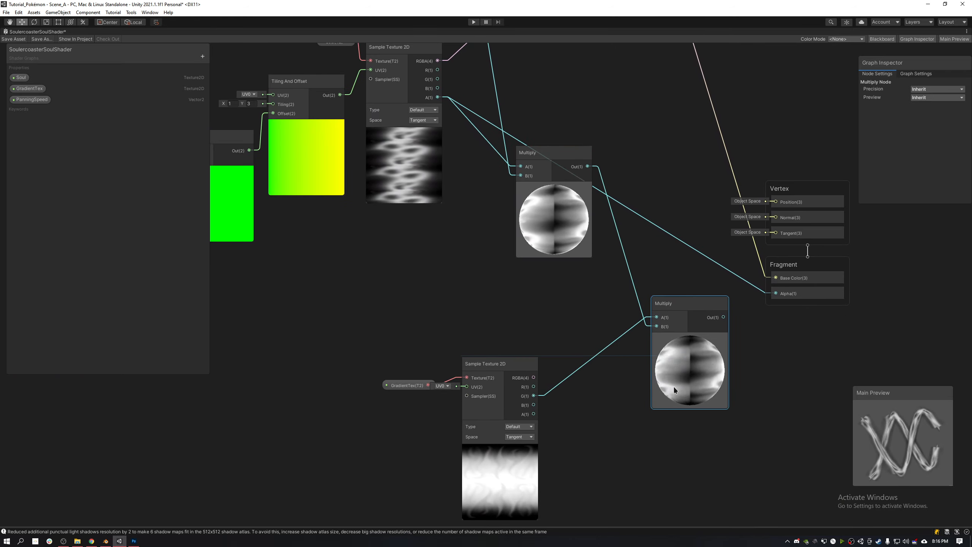
pyautogui.moveTo(546, 249); pyautogui.dragTo(517, 281)
pyautogui.moveTo(724, 317); pyautogui.dragTo(773, 294)
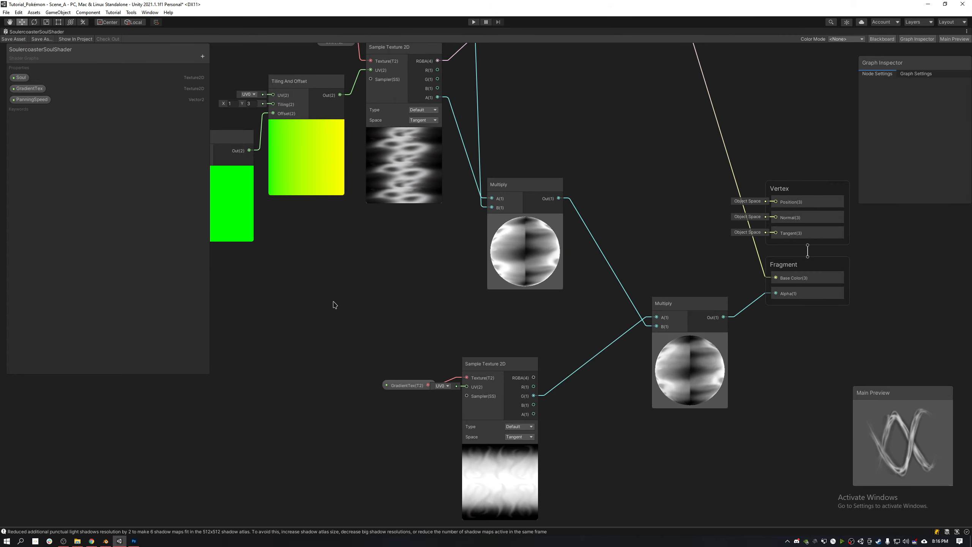
# Step: Examine the white soul spiral mesh in the scene from several angles beside the finished green effect
pyautogui.hotkey('shift', 'space')
pyautogui.click(256, 32)
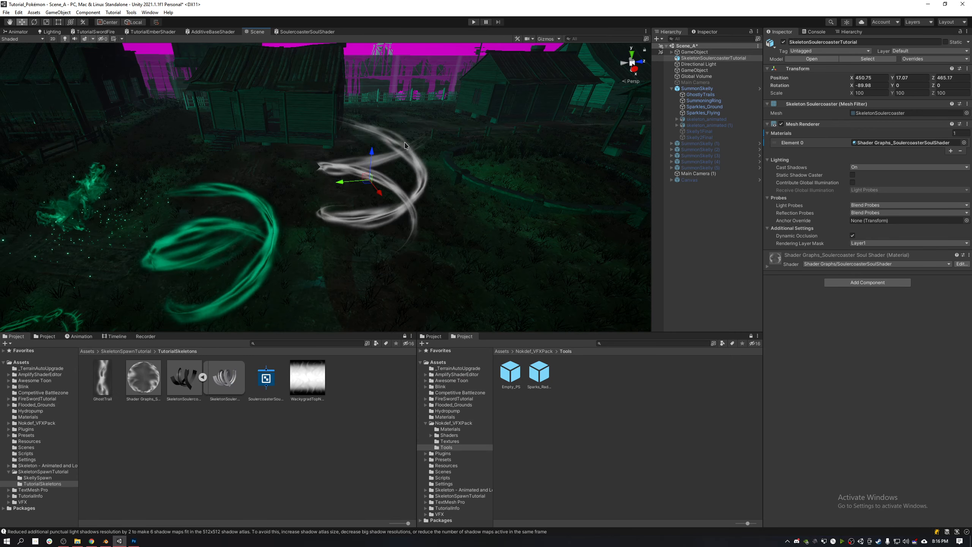
pyautogui.moveTo(482, 194); pyautogui.dragTo(416, 215, button='right')
pyautogui.press('s')
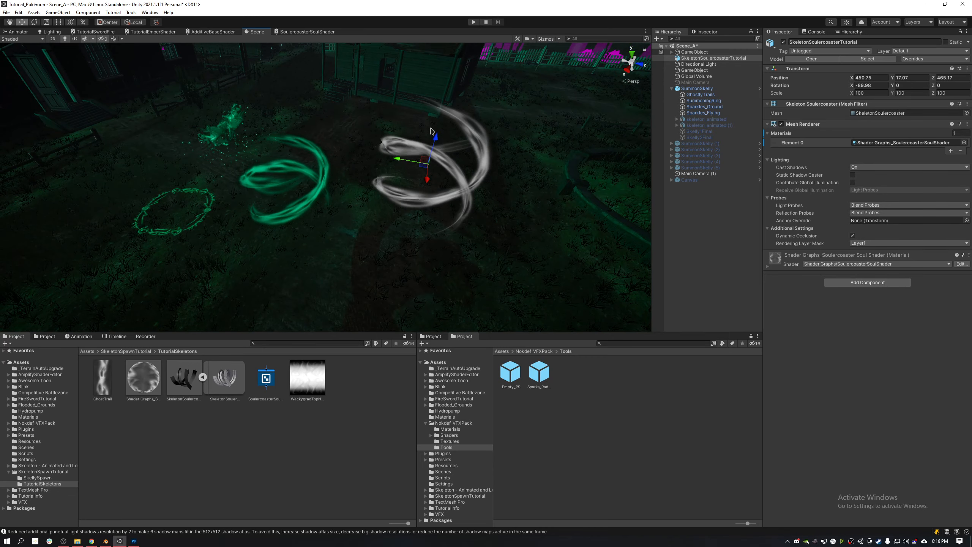
pyautogui.moveTo(436, 127); pyautogui.dragTo(352, 107, button='right')
pyautogui.click(291, 32)
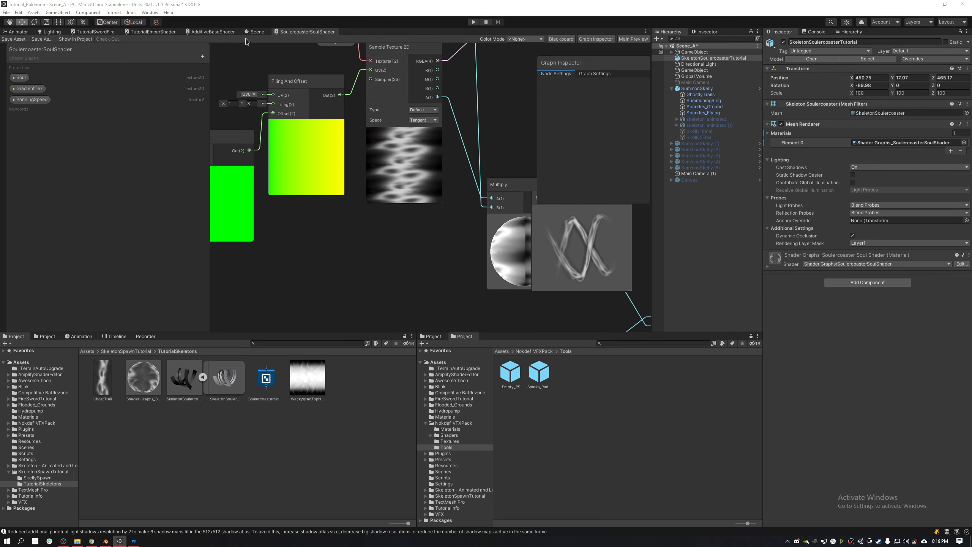
pyautogui.click(256, 31)
# Step: Replay the SummonSkelly particle effect, pause it and scrub its playback time to 0.62 to study the spiral's fade
pyautogui.click(398, 236)
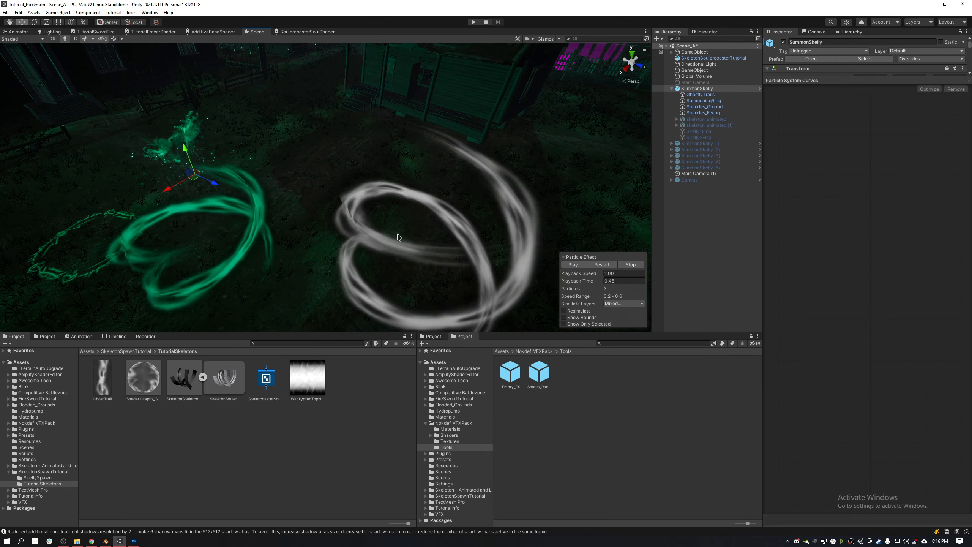
pyautogui.moveTo(398, 236); pyautogui.dragTo(341, 231, button='right')
pyautogui.click(608, 266)
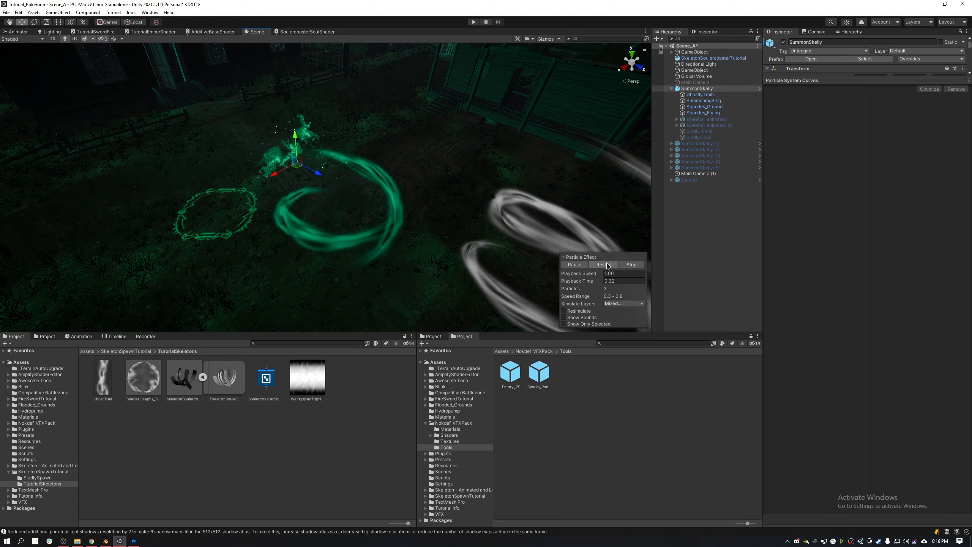
pyautogui.click(609, 273)
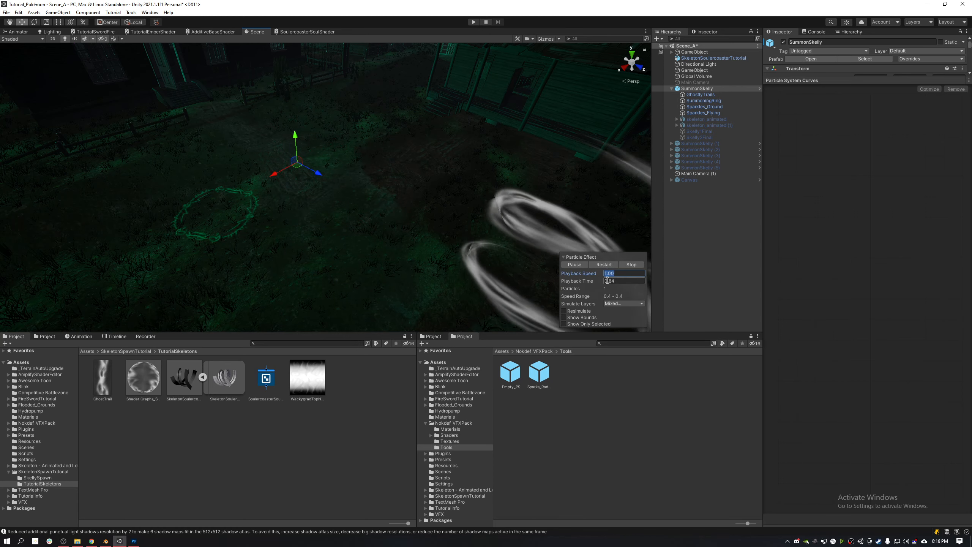
pyautogui.click(575, 265)
pyautogui.moveTo(452, 233); pyautogui.dragTo(601, 239, button='right')
pyautogui.moveTo(603, 281); pyautogui.dragTo(573, 288)
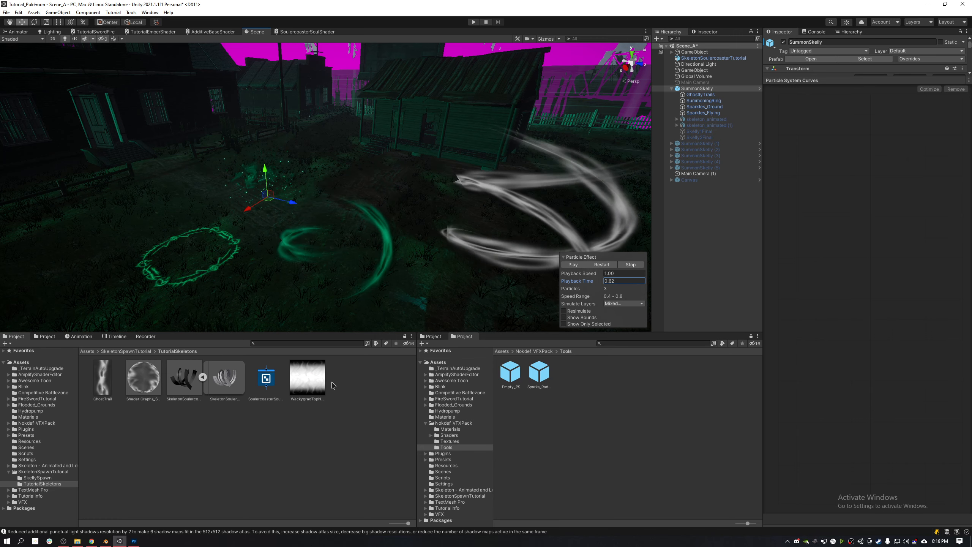
pyautogui.click(389, 282)
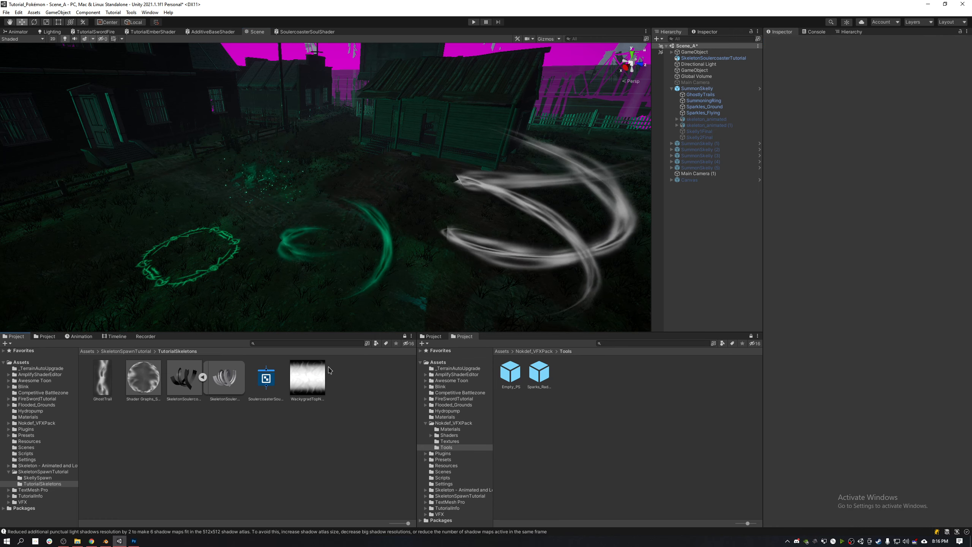
# Step: In the SoulercoasterSoulShader graph, move the GradientTex property and its Sample Texture 2D node together to a freer area
pyautogui.click(306, 32)
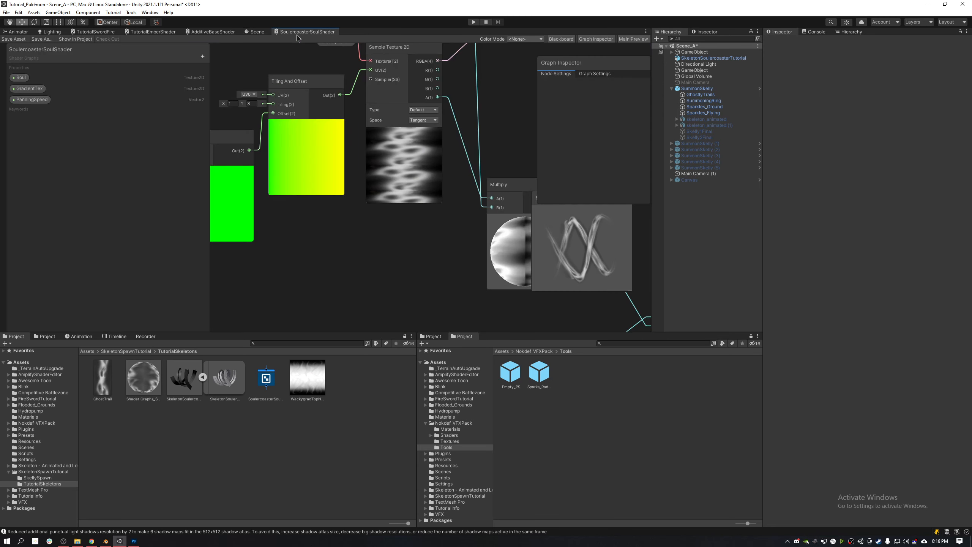
pyautogui.scroll(-3, 423, 239)
pyautogui.moveTo(436, 267); pyautogui.dragTo(330, 180, button='middle')
pyautogui.scroll(3, 377, 237)
pyautogui.moveTo(301, 237); pyautogui.dragTo(424, 161)
pyautogui.scroll(3, 353, 246)
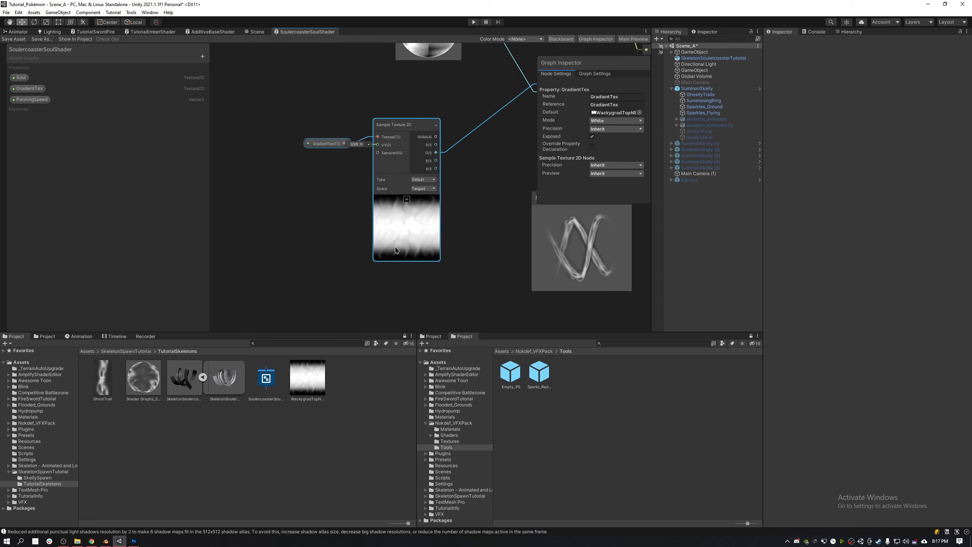
pyautogui.moveTo(406, 242); pyautogui.dragTo(485, 286)
pyautogui.moveTo(308, 197); pyautogui.dragTo(322, 230, button='middle')
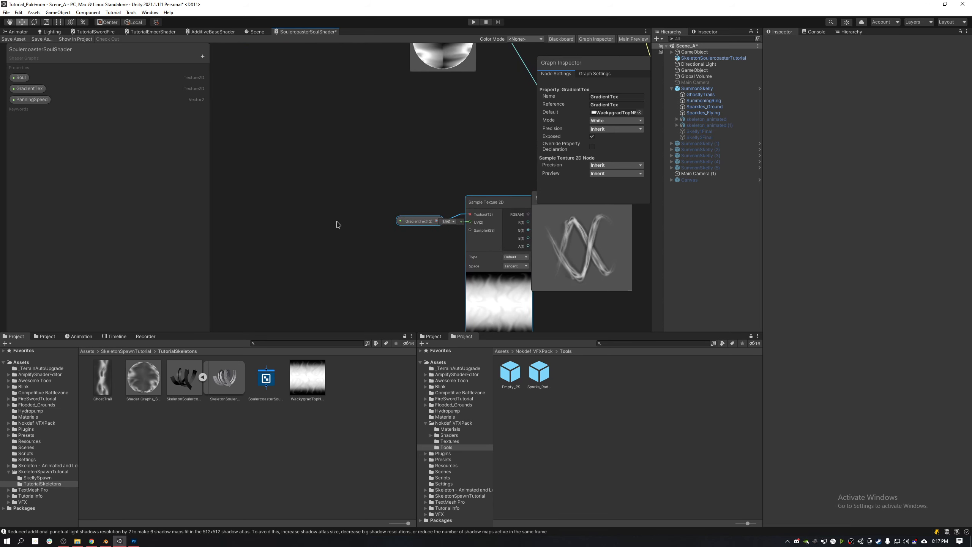
# Step: Move the GradientTex property node well away from its Sample Texture 2D node to make room between them
pyautogui.scroll(-4, 340, 222)
pyautogui.click(364, 234)
pyautogui.moveTo(382, 220); pyautogui.dragTo(217, 162)
pyautogui.moveTo(217, 164); pyautogui.dragTo(340, 154, button='middle')
pyautogui.scroll(3, 340, 154)
pyautogui.scroll(1, 341, 156)
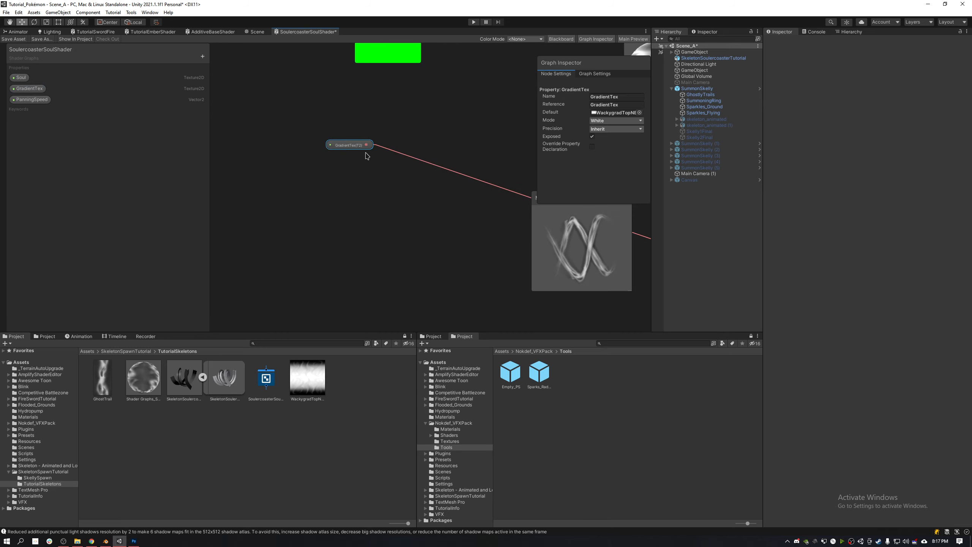
# Step: Create a second Sample Texture 2D node from the GradientTex output and set it apart from the property node
pyautogui.moveTo(376, 135); pyautogui.dragTo(377, 134)
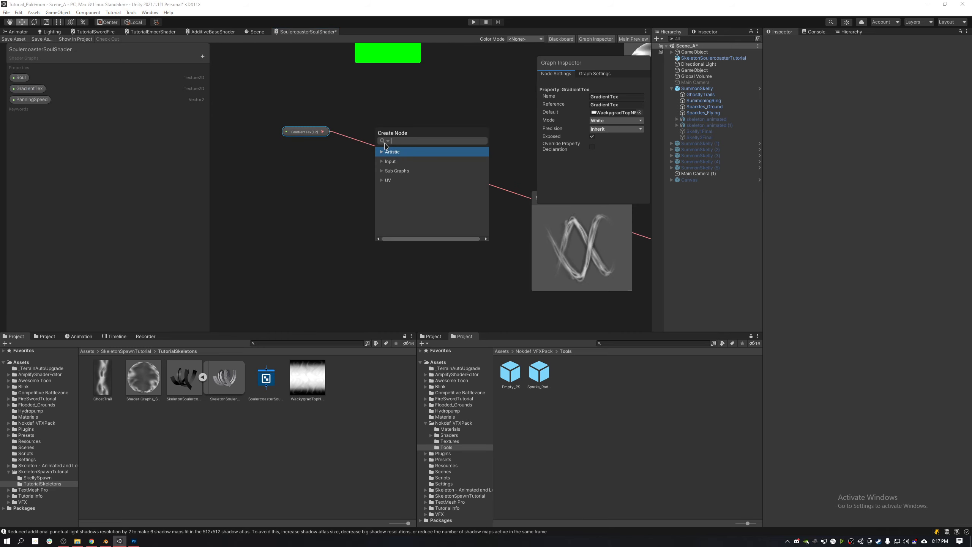
pyautogui.press('Return')
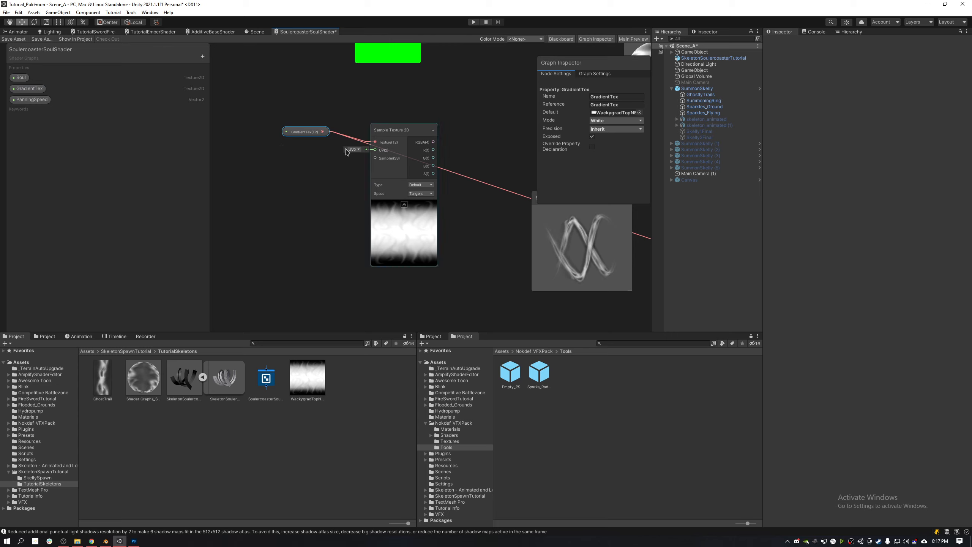
pyautogui.moveTo(404, 244); pyautogui.dragTo(467, 254)
pyautogui.scroll(-2, 487, 225)
pyautogui.moveTo(487, 226); pyautogui.dragTo(215, 161, button='middle')
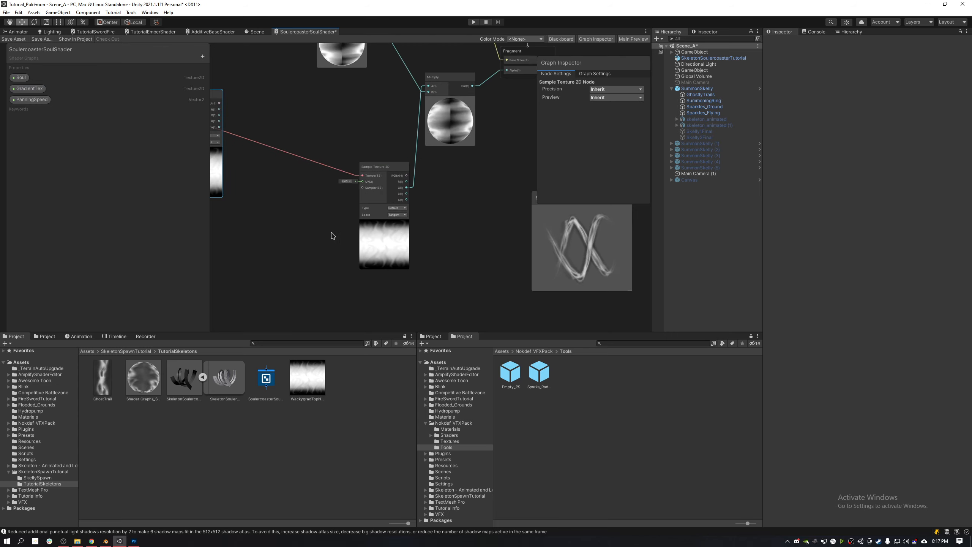
# Step: Enlarge the graph view and position the new Sample Texture 2D node between GradientTex and the original gradient sample
pyautogui.moveTo(331, 232); pyautogui.dragTo(338, 226, button='middle')
pyautogui.moveTo(527, 166); pyautogui.dragTo(528, 165)
pyautogui.moveTo(427, 238); pyautogui.dragTo(380, 232, button='middle')
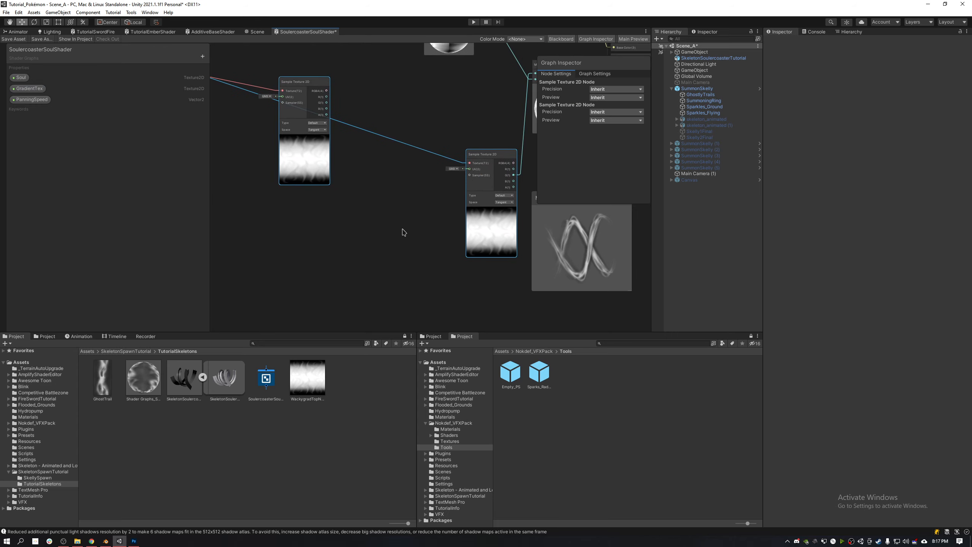
pyautogui.hotkey('shift', 'space')
pyautogui.moveTo(425, 269); pyautogui.dragTo(519, 307, button='middle')
pyautogui.moveTo(462, 237); pyautogui.dragTo(571, 317, button='middle')
pyautogui.moveTo(483, 275); pyautogui.dragTo(529, 236)
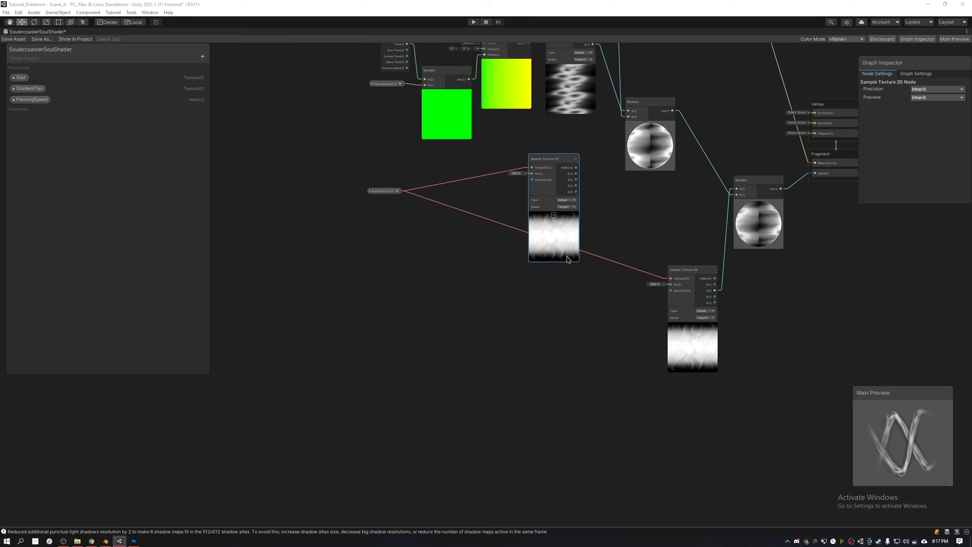
pyautogui.moveTo(571, 144); pyautogui.dragTo(565, 253, button='middle')
pyautogui.scroll(-1, 568, 211)
pyautogui.scroll(5, 579, 325)
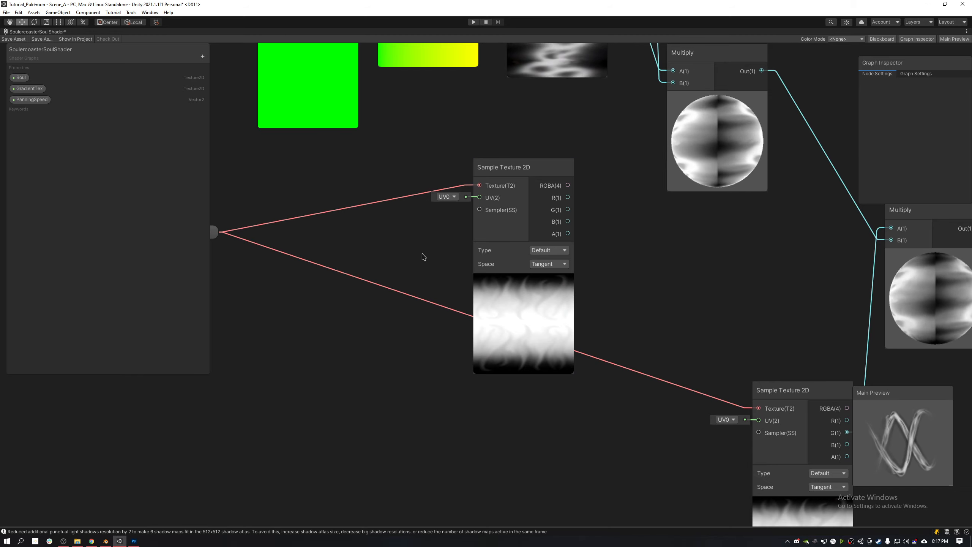
pyautogui.moveTo(421, 257); pyautogui.dragTo(581, 249, button='middle')
pyautogui.moveTo(665, 287); pyautogui.dragTo(555, 271)
# Step: Open the WackygradTopNBottom texture's import settings in an enlarged Inspector and save the pending shader graph changes
pyautogui.hotkey('shift', 'space')
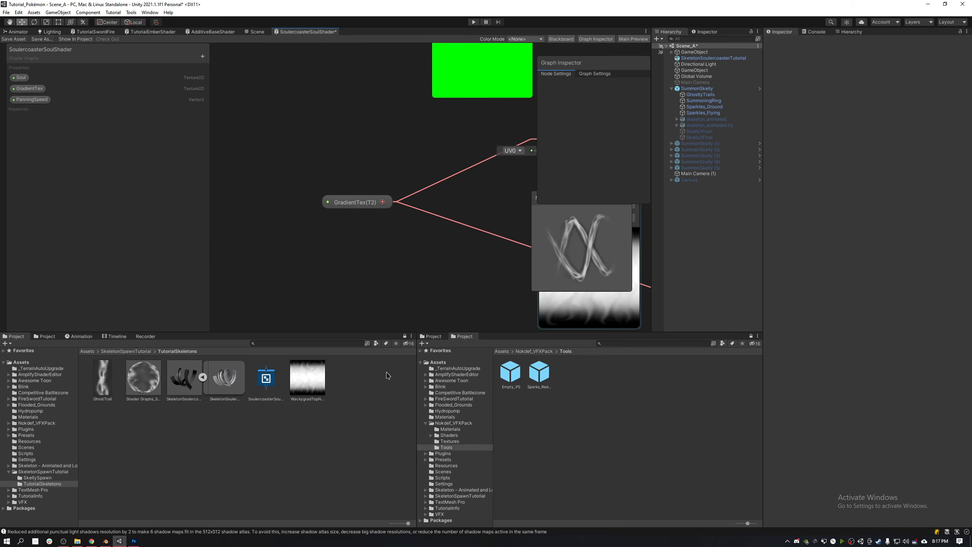
pyautogui.click(318, 375)
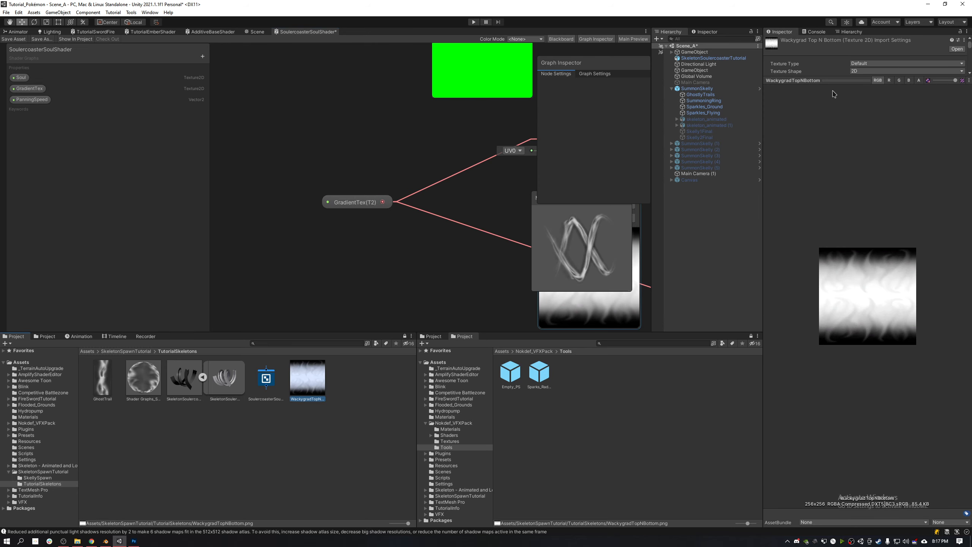
pyautogui.hotkey('shift', 'space')
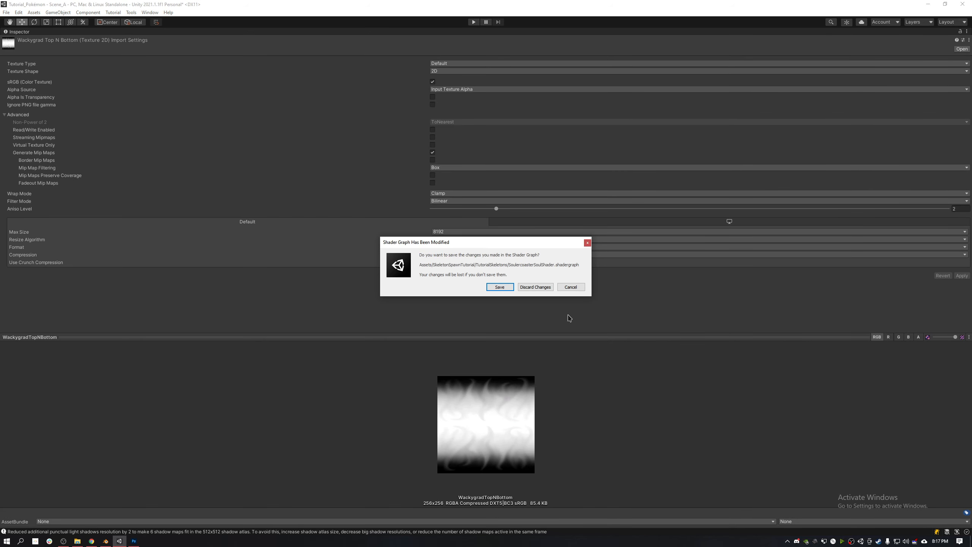
pyautogui.click(509, 287)
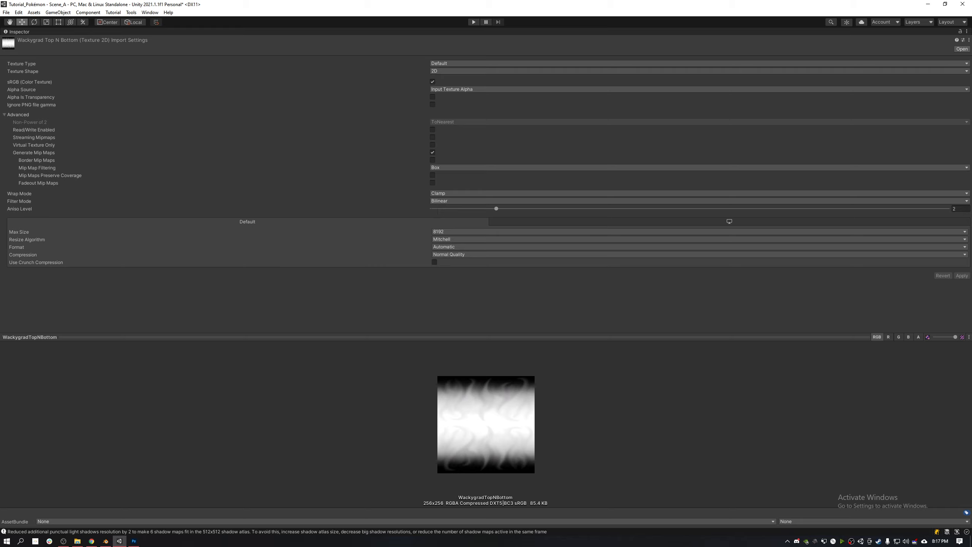
# Step: Check the texture's wrap mode options and enlarge its preview
pyautogui.click(455, 193)
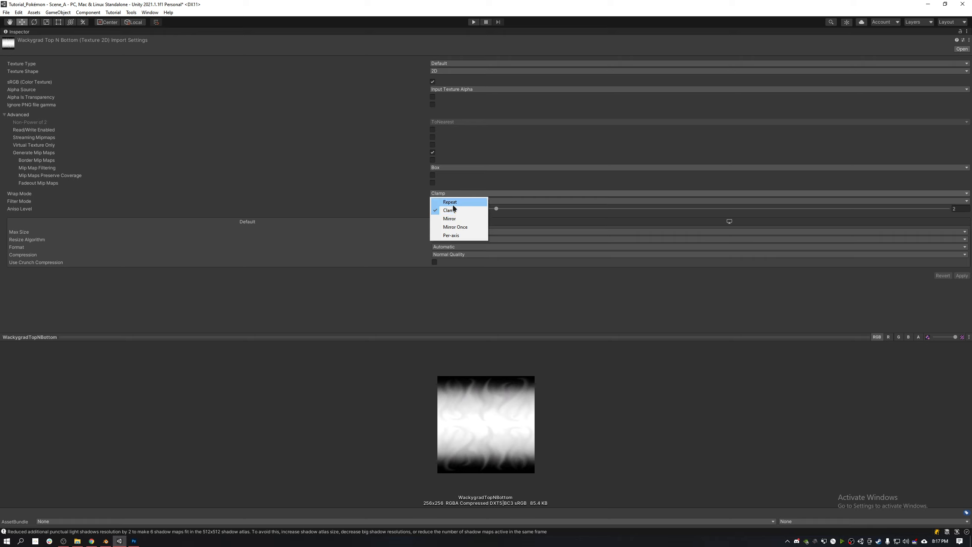
pyautogui.click(442, 288)
pyautogui.moveTo(467, 333); pyautogui.dragTo(505, 31)
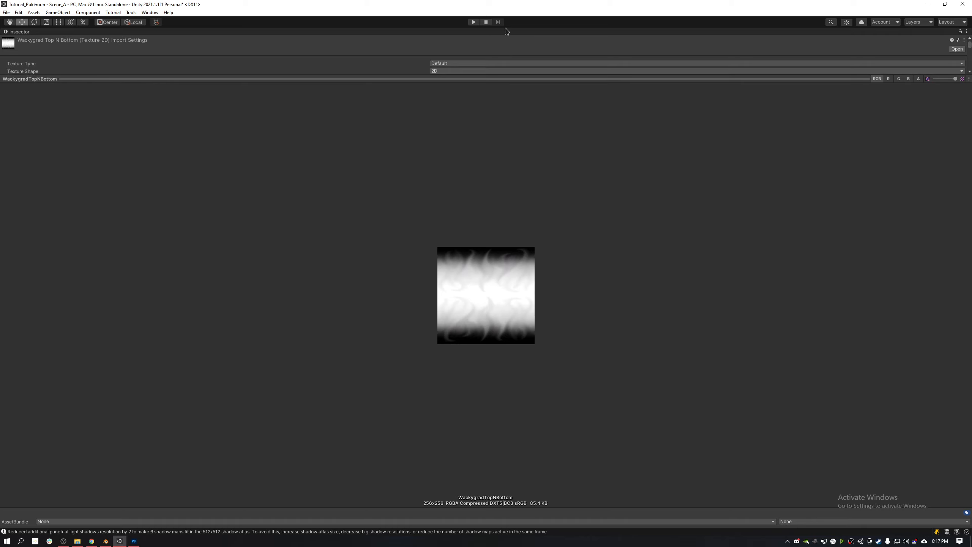
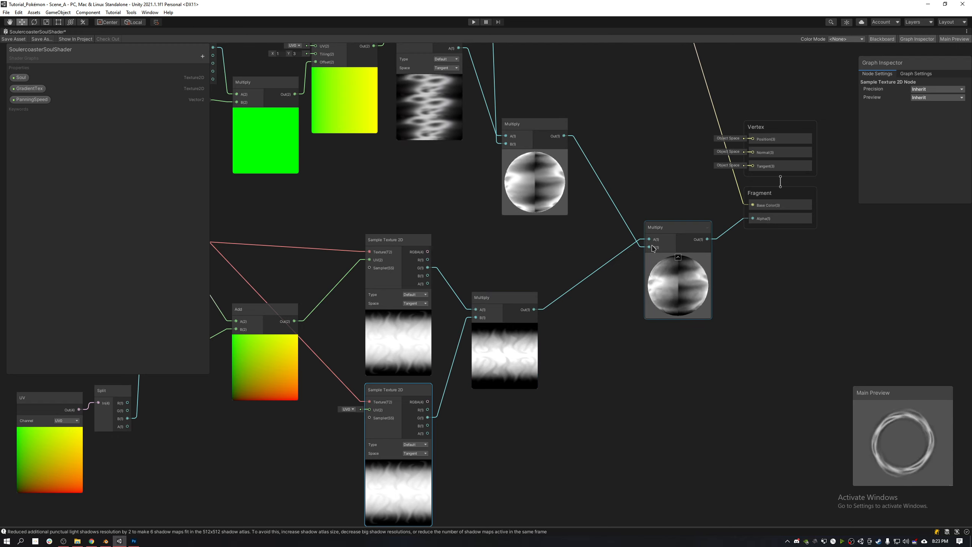
# Step: Save the SoulercoasterSoulShader graph and view the updated spiral mesh in the scene
pyautogui.click(15, 39)
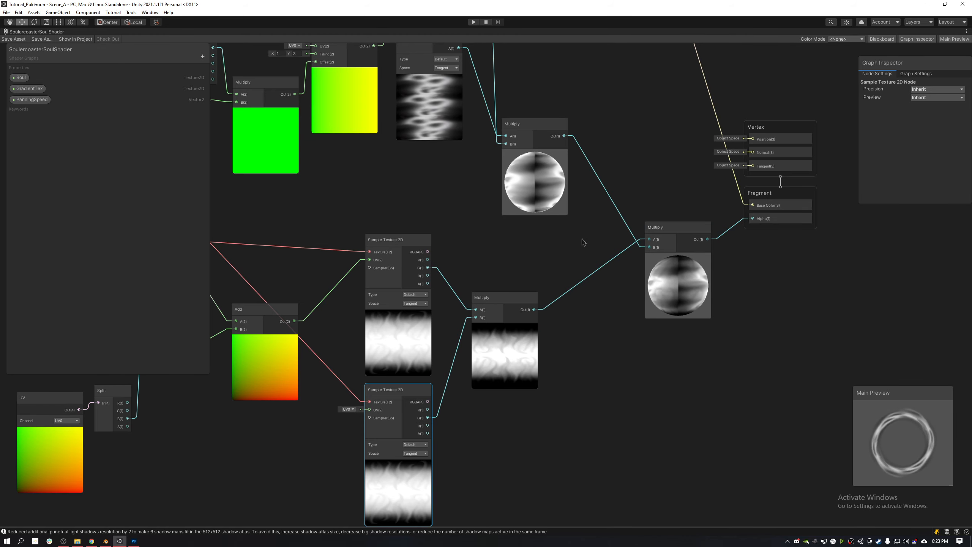
pyautogui.hotkey('shift', 'space')
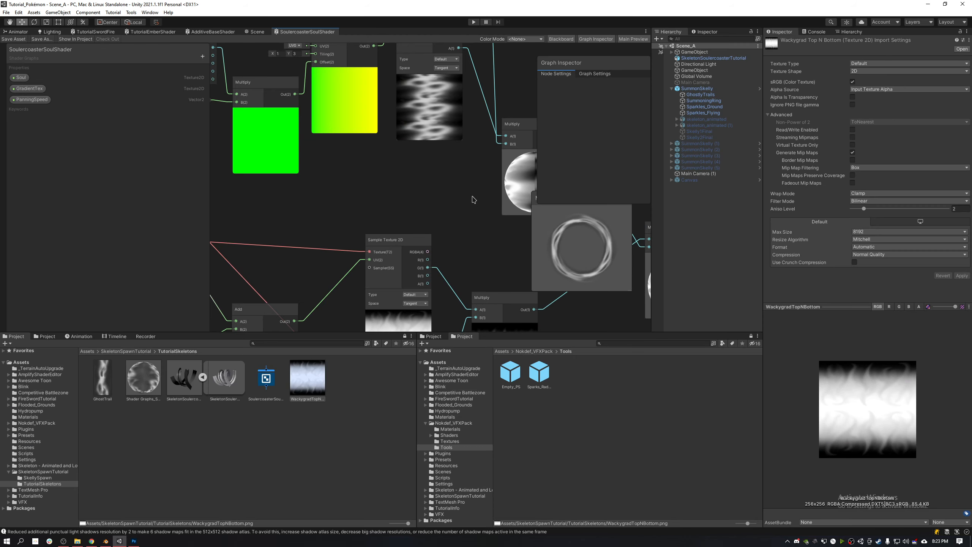
pyautogui.click(254, 32)
pyautogui.moveTo(501, 209); pyautogui.dragTo(570, 184, button='right')
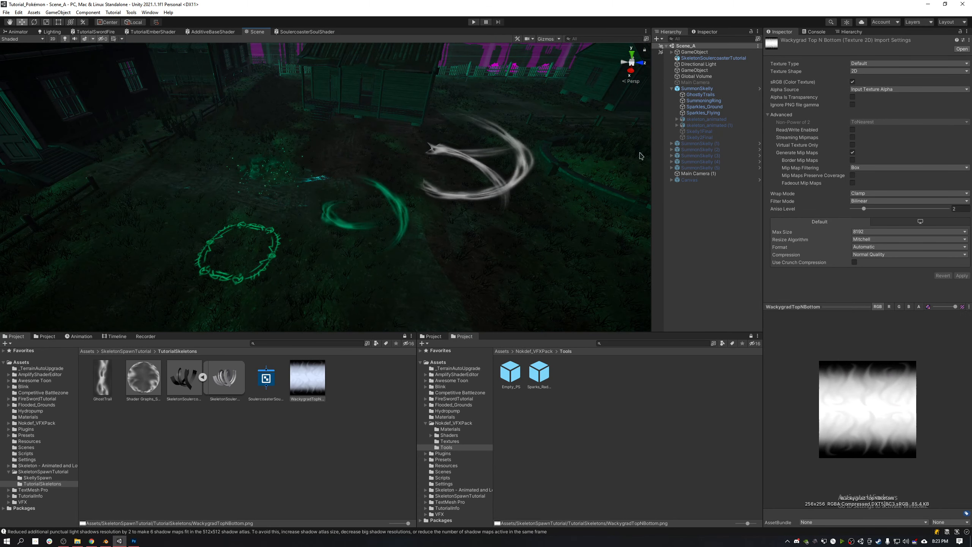
# Step: Deactivate the SummonSkelly object in the scene
pyautogui.click(669, 91)
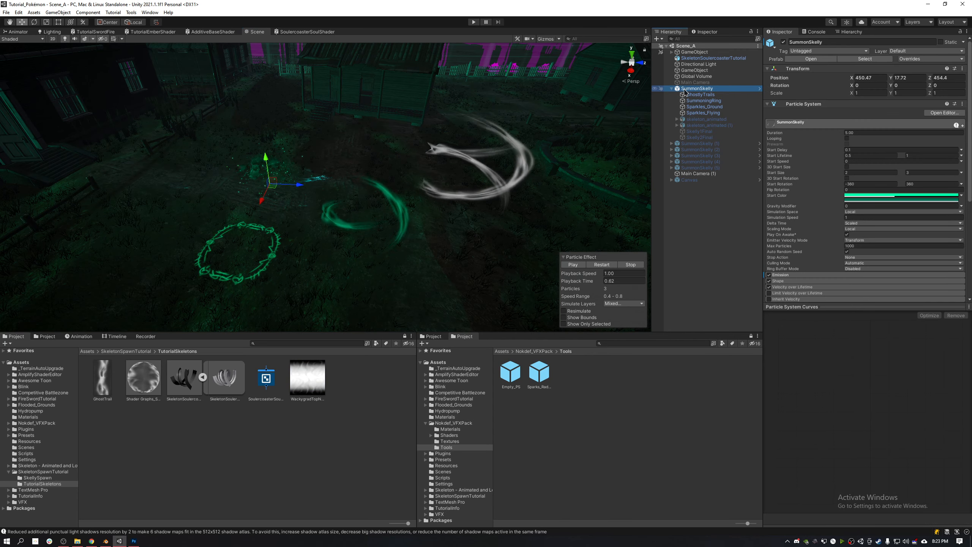
pyautogui.click(783, 42)
pyautogui.click(691, 243)
# Step: Create a new Particle System in the scene and name it Soulercoaster
pyautogui.rightClick(703, 210)
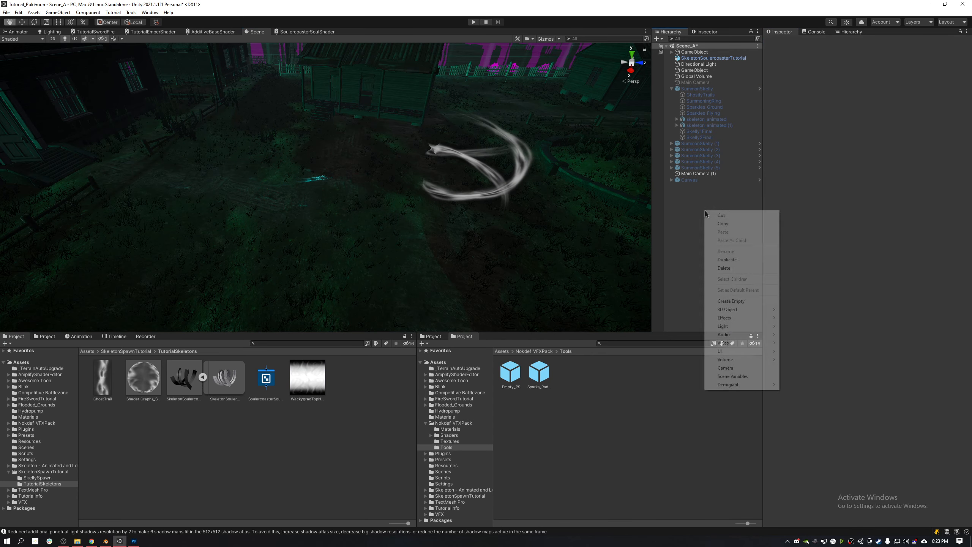
pyautogui.moveTo(737, 321)
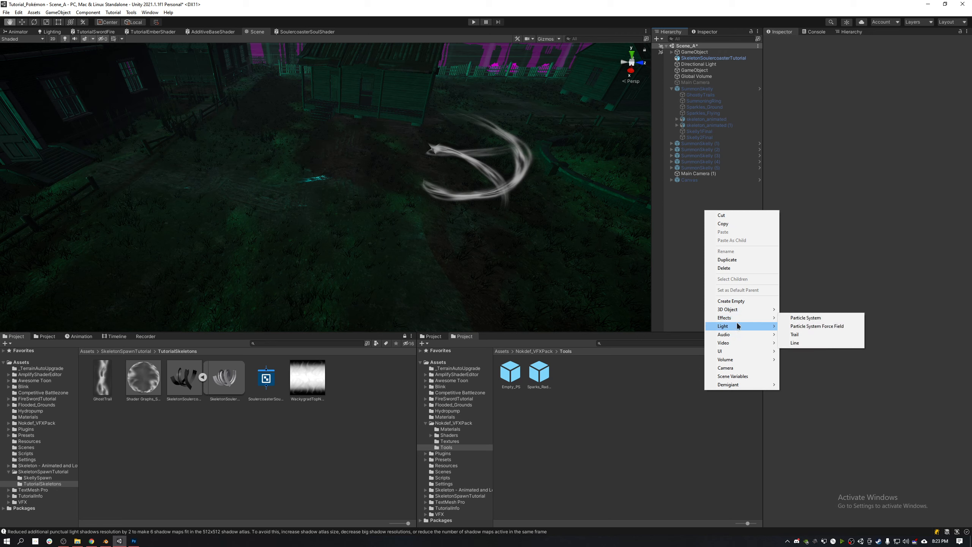
pyautogui.click(817, 322)
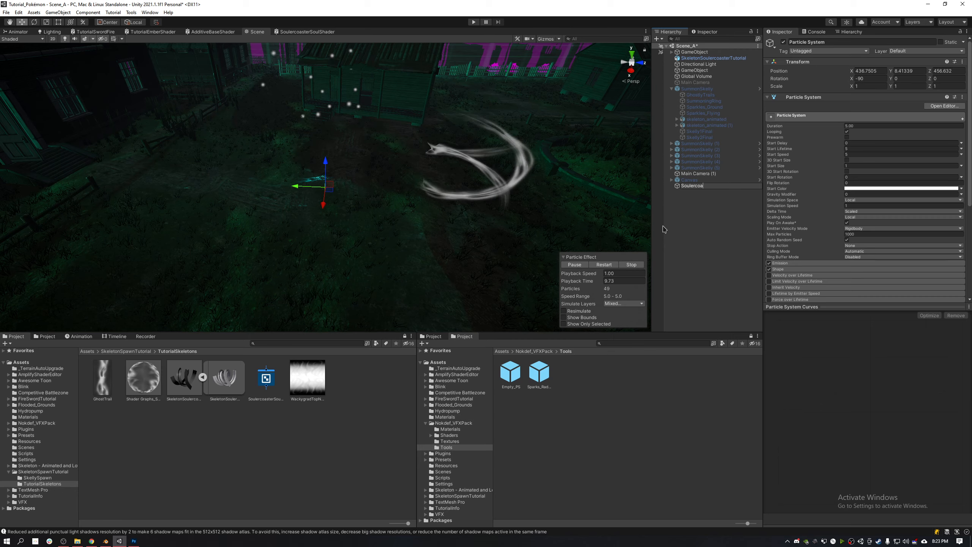
pyautogui.write('r')
pyautogui.press('Return')
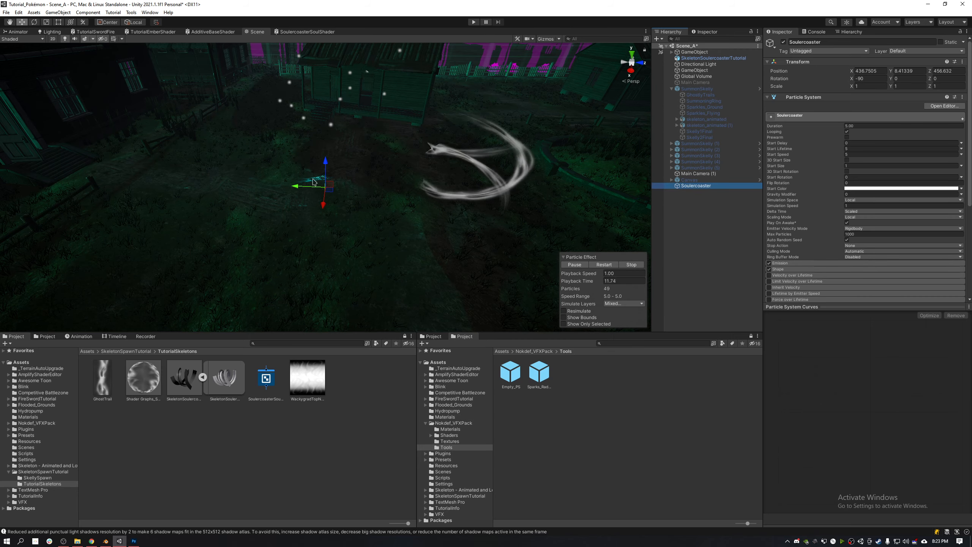
# Step: Move the Soulercoaster particle system near the spiral mesh, at X 447.63, Y 17.47, Z 456.632, and widen the Inspector
pyautogui.moveTo(313, 182); pyautogui.dragTo(368, 196, button='right')
pyautogui.press('s')
pyautogui.moveTo(385, 201); pyautogui.dragTo(348, 143)
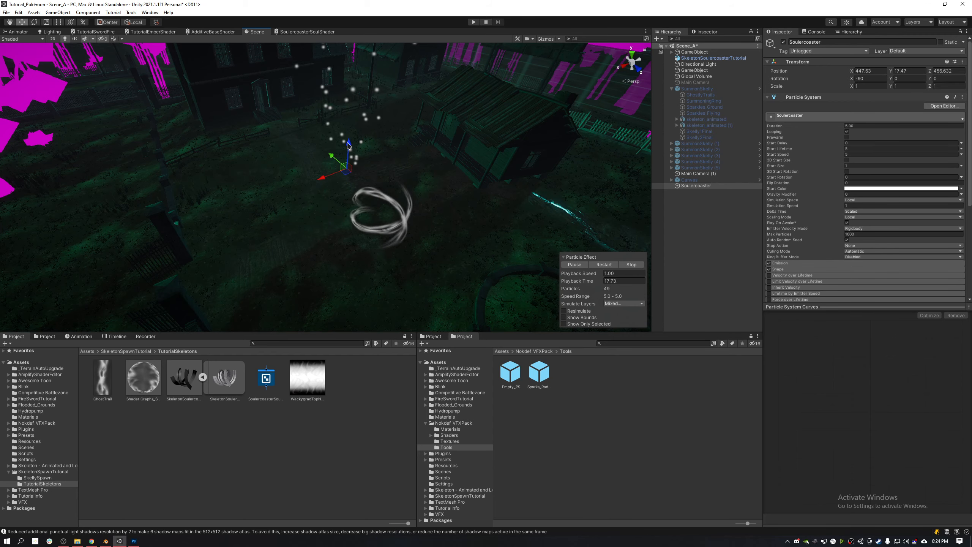
pyautogui.moveTo(763, 320); pyautogui.dragTo(641, 321)
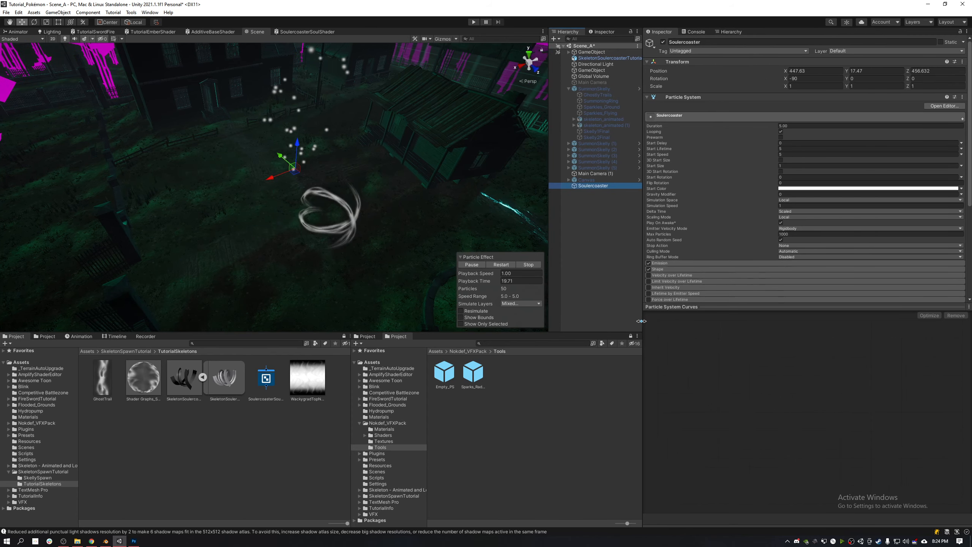
# Step: Set the Soulercoaster renderer's Render Mode to Mesh and assign the SkeletonSoulercoaster mesh
pyautogui.scroll(-5, 708, 190)
pyautogui.click(662, 245)
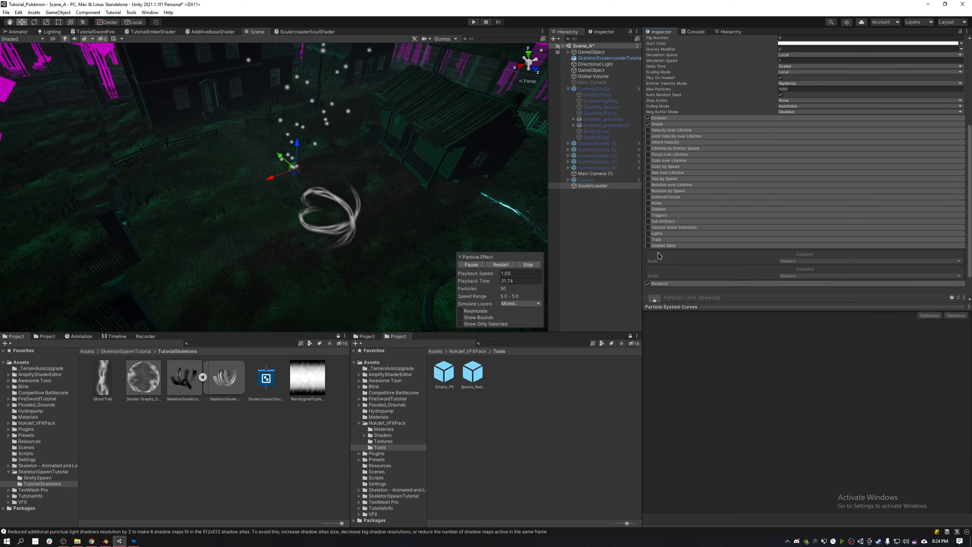
pyautogui.click(664, 246)
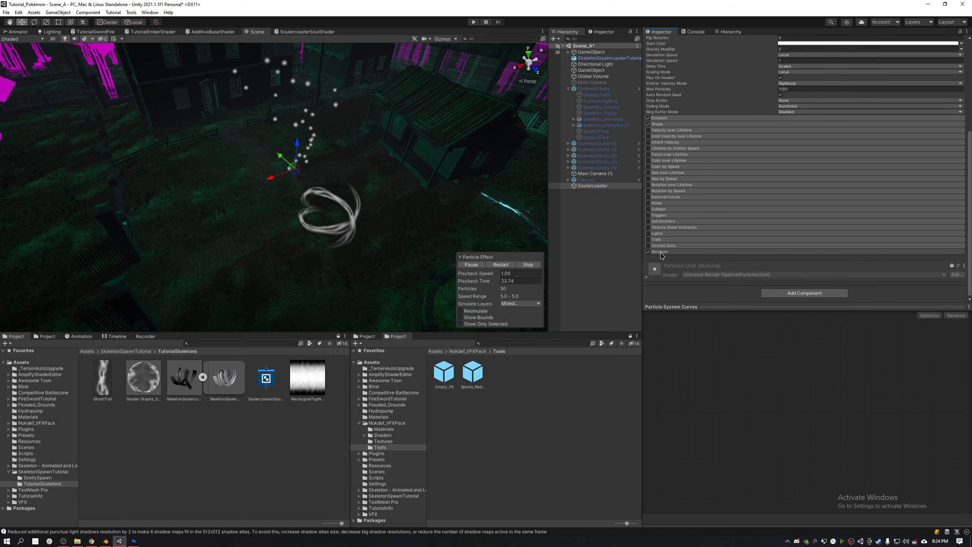
pyautogui.click(662, 252)
pyautogui.scroll(-5, 800, 152)
pyautogui.click(788, 132)
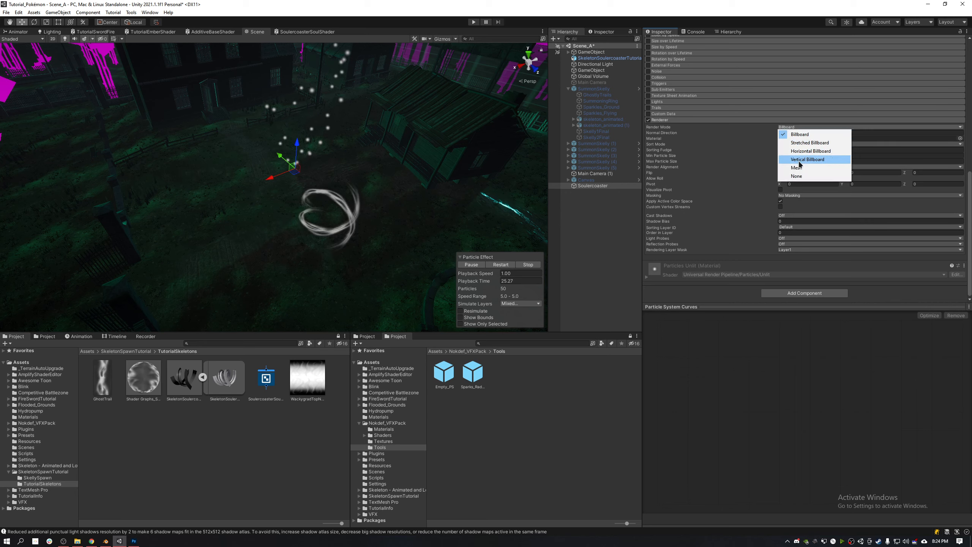
pyautogui.click(792, 170)
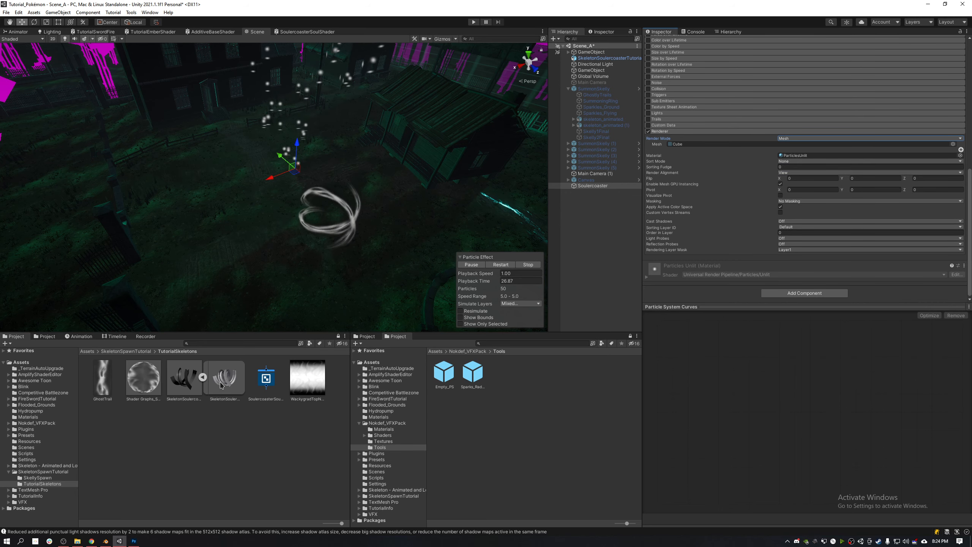
pyautogui.moveTo(221, 384); pyautogui.dragTo(799, 143)
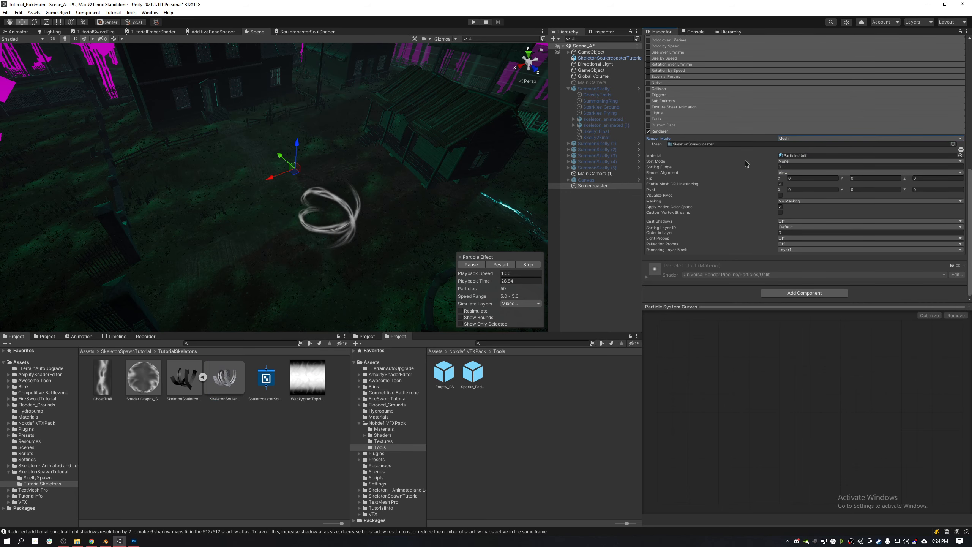
# Step: Restart the particle effect and set the Start Size to 100
pyautogui.moveTo(329, 158); pyautogui.dragTo(329, 179, button='middle')
pyautogui.scroll(3, 329, 179)
pyautogui.click(502, 265)
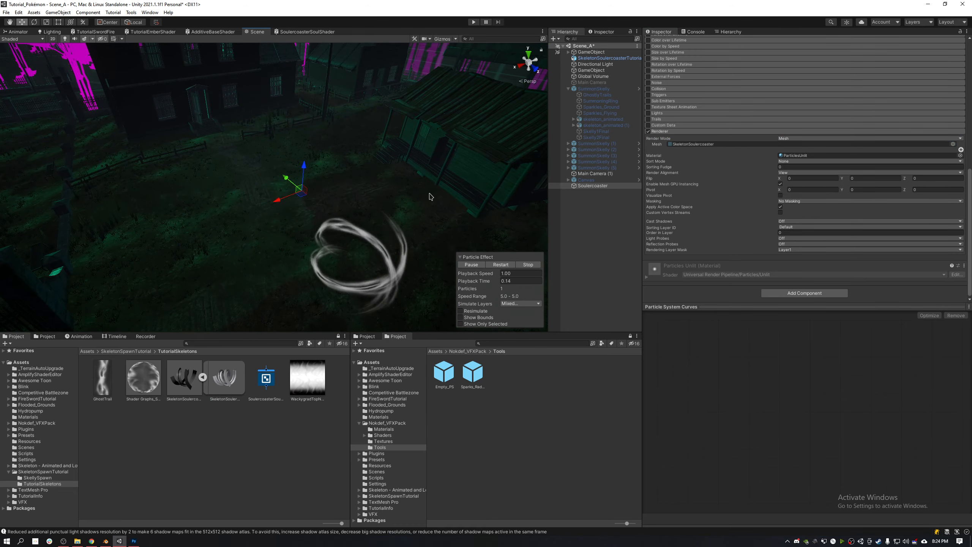
pyautogui.moveTo(430, 196); pyautogui.dragTo(439, 220, button='right')
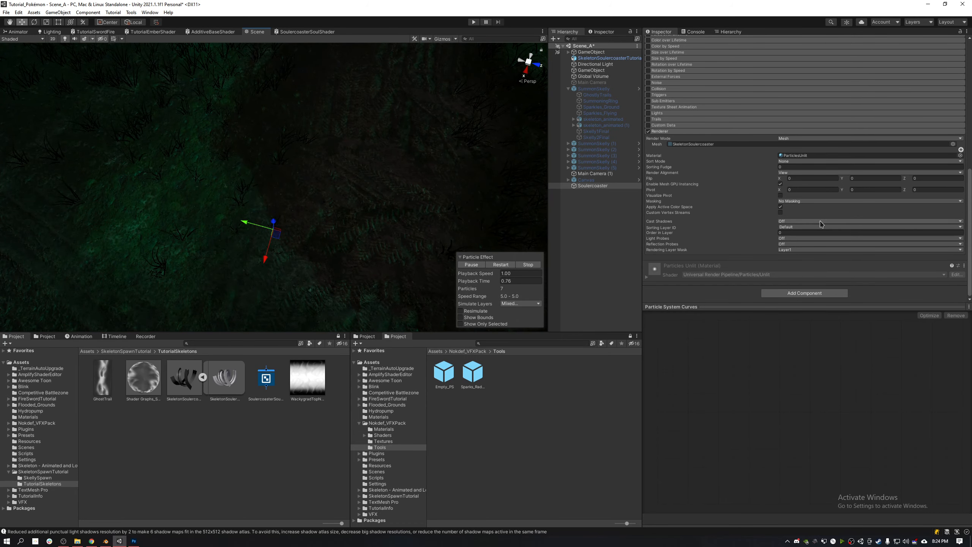
pyautogui.scroll(10, 815, 207)
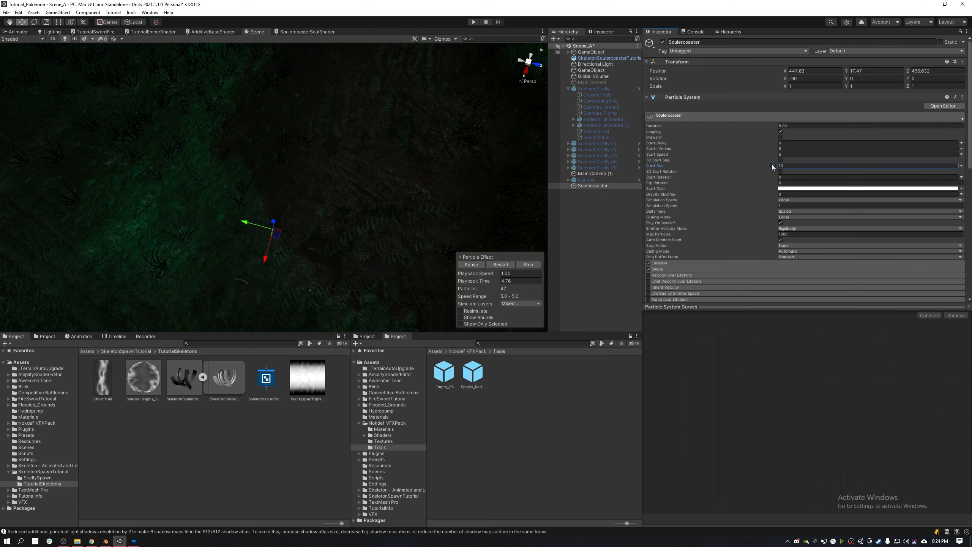
pyautogui.moveTo(343, 196); pyautogui.dragTo(282, 131, button='right')
# Step: Set the renderer's Render Alignment to Local and assign the Shader Graphs_SoulercoasterSoulShader material
pyautogui.scroll(-10, 715, 138)
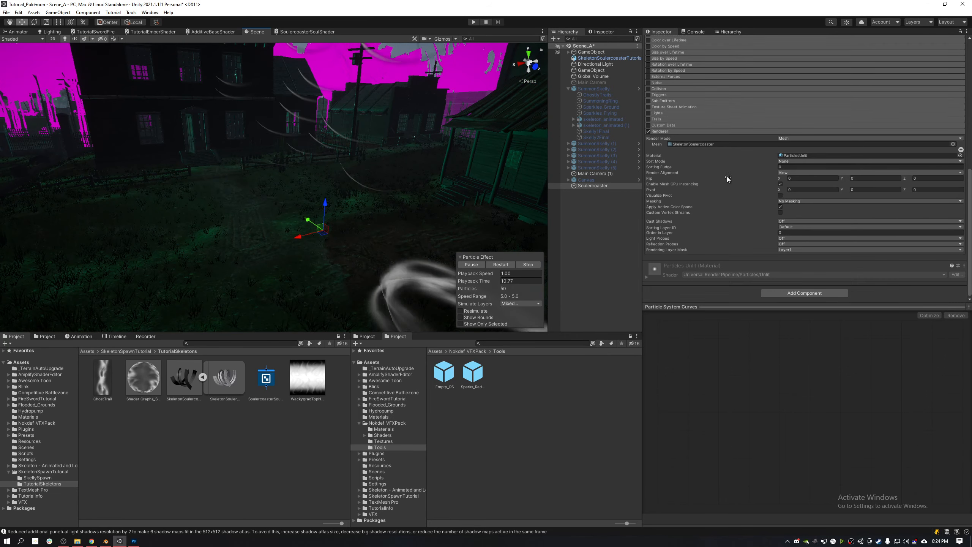
pyautogui.click(791, 173)
pyautogui.click(801, 198)
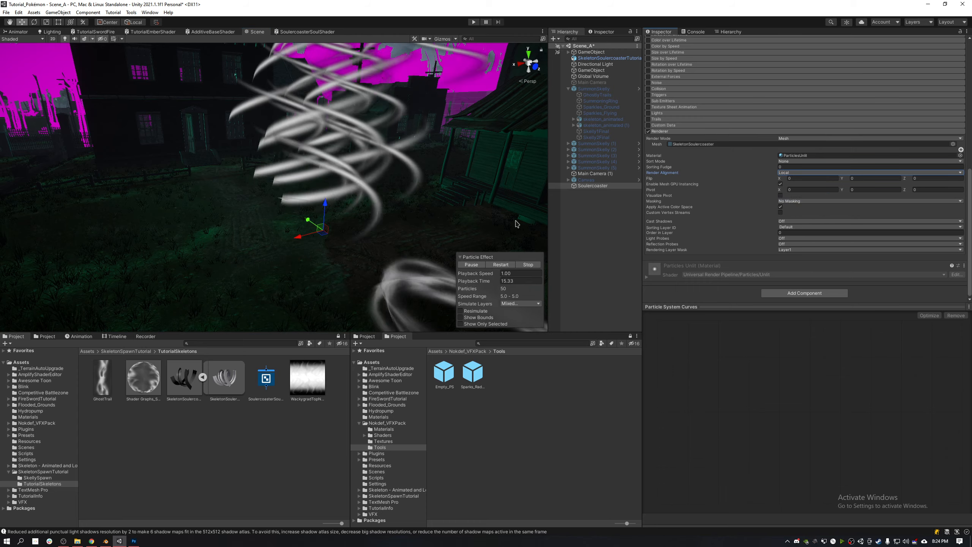
pyautogui.moveTo(425, 163); pyautogui.dragTo(483, 192, button='right')
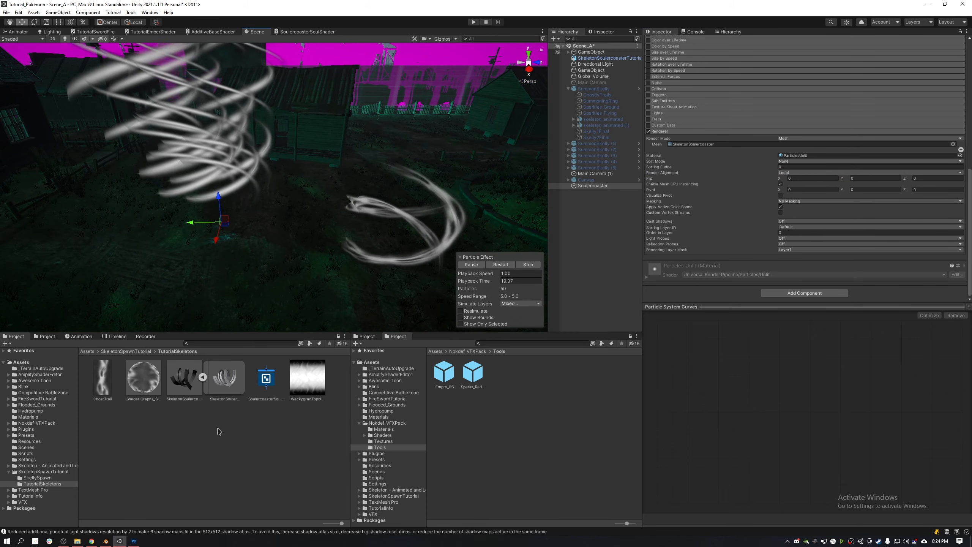
pyautogui.moveTo(794, 162); pyautogui.dragTo(808, 153)
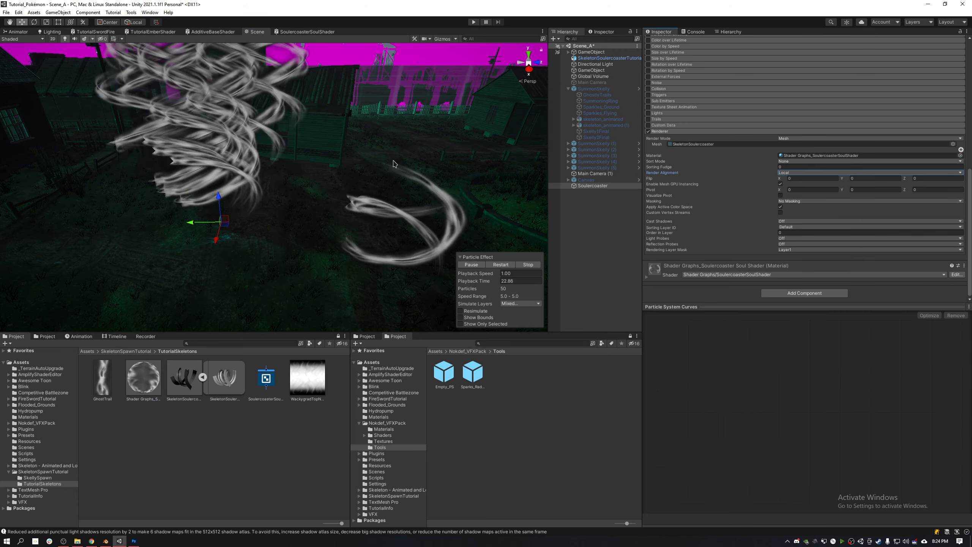
pyautogui.moveTo(401, 262); pyautogui.dragTo(353, 169, button='right')
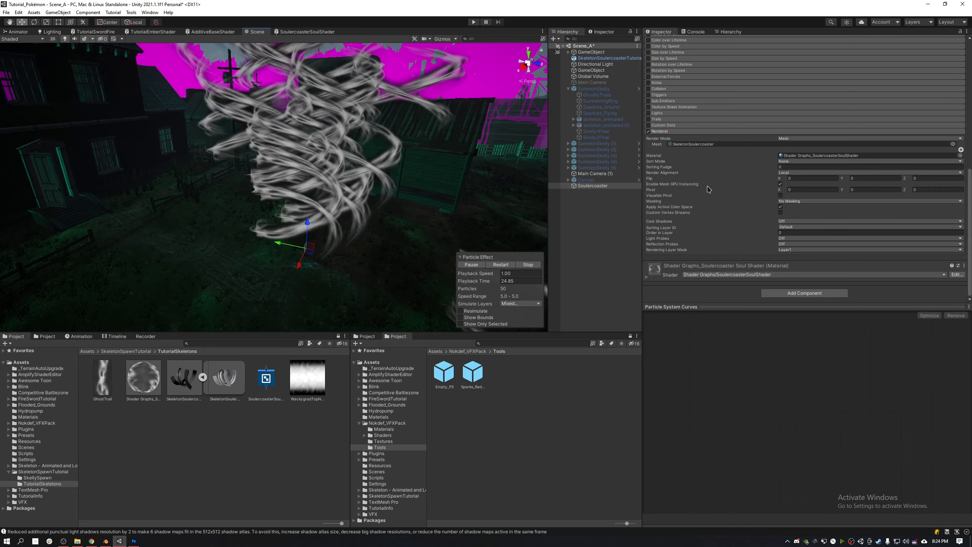
# Step: Turn off Looping, set the Duration to 1, and replay the particle effect
pyautogui.scroll(10, 789, 140)
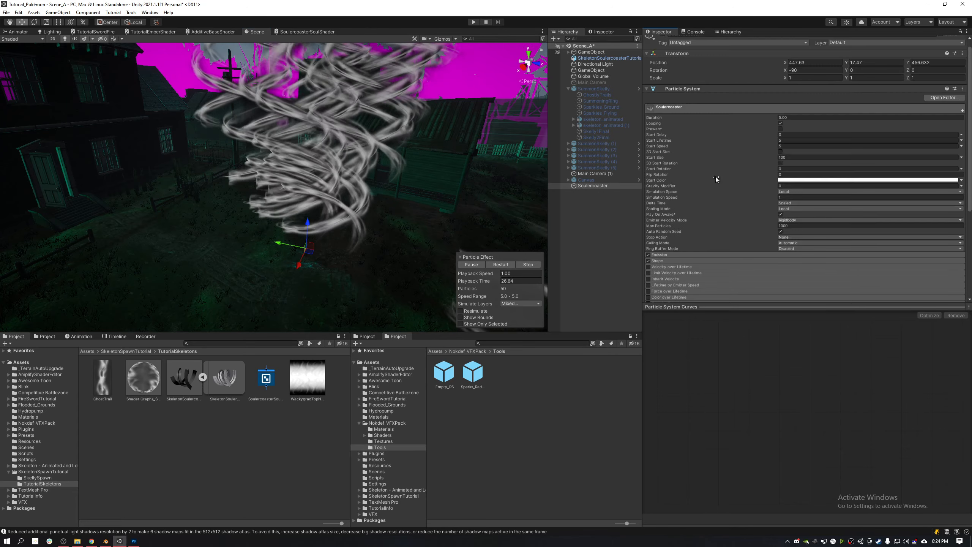
pyautogui.click(780, 123)
pyautogui.click(799, 117)
pyautogui.write('1')
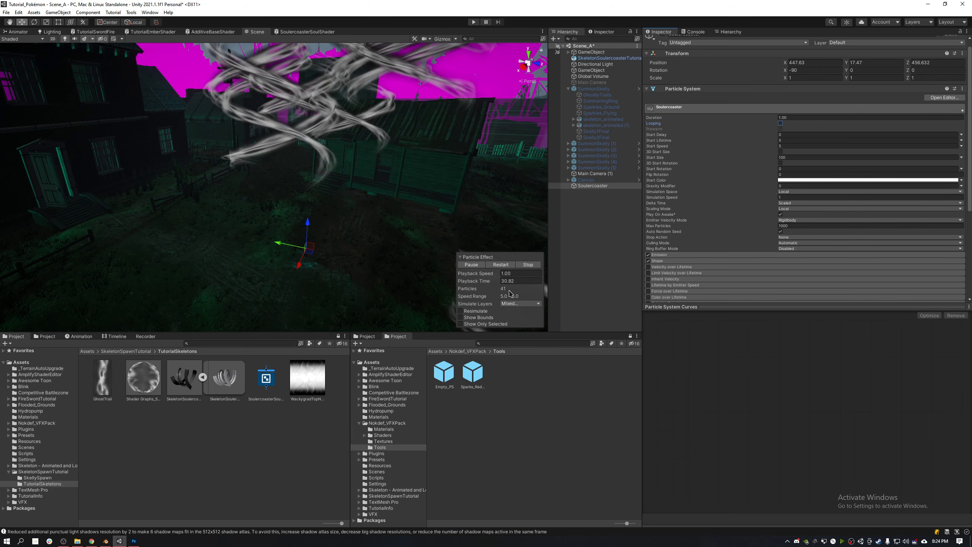
pyautogui.click(501, 265)
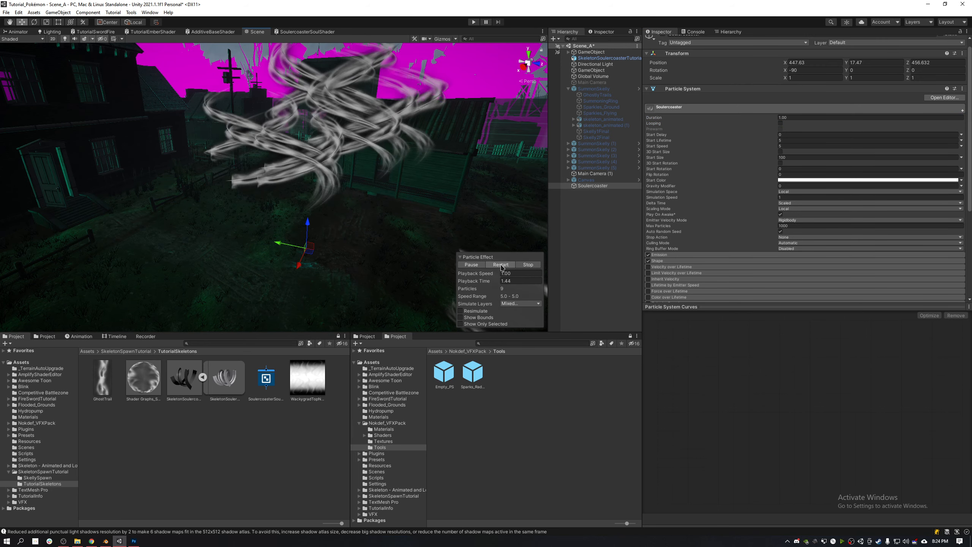
# Step: Set the emission to Rate over Time 0 with one burst of count 1, and disable the Shape module
pyautogui.scroll(-3, 682, 191)
pyautogui.click(679, 187)
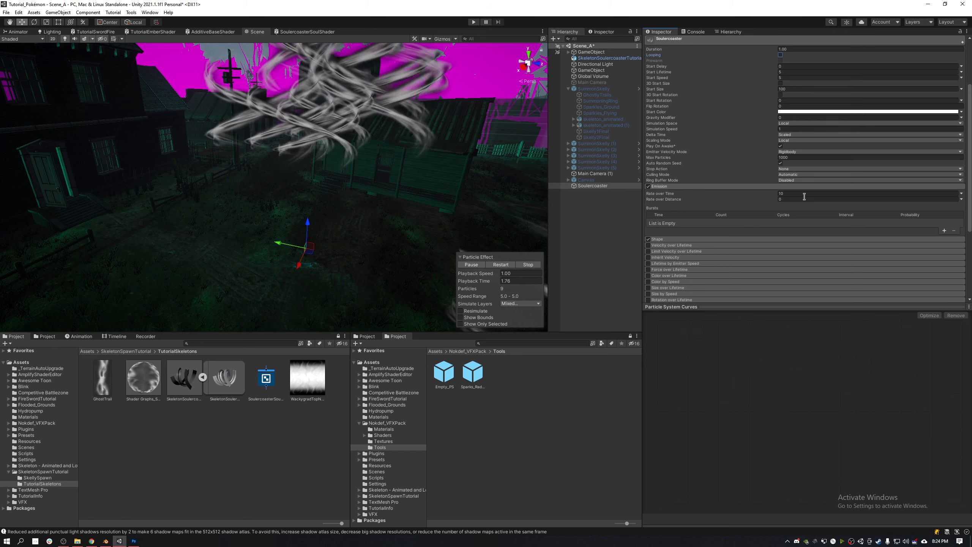
pyautogui.click(823, 193)
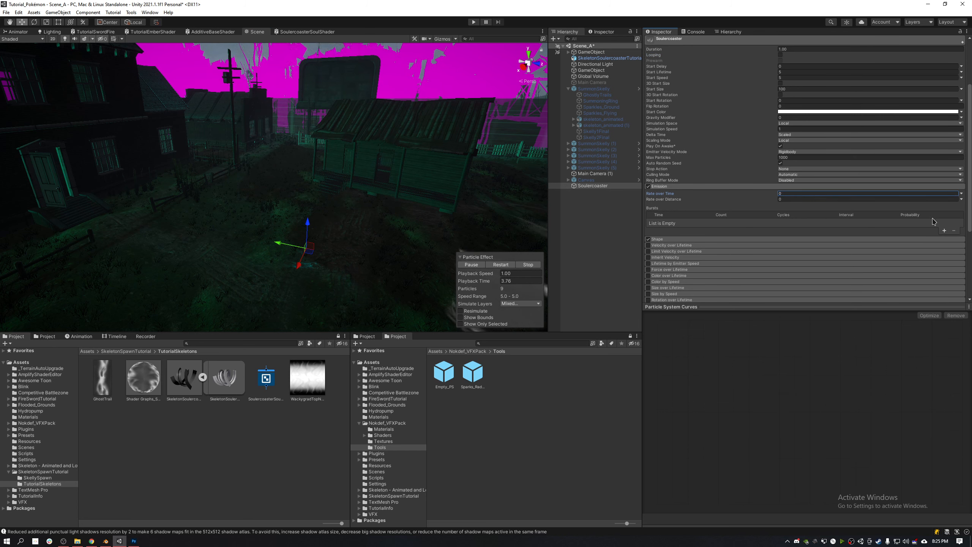
pyautogui.click(944, 230)
pyautogui.write('1')
pyautogui.press('Tab')
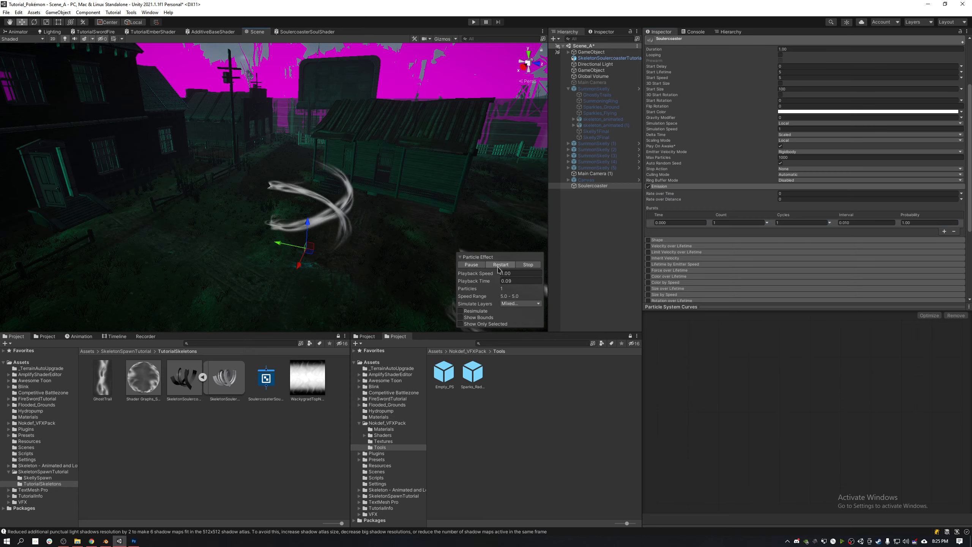
# Step: Set the Start Speed to 0 and the Start Lifetime to 1, and replay the effect
pyautogui.scroll(3, 756, 213)
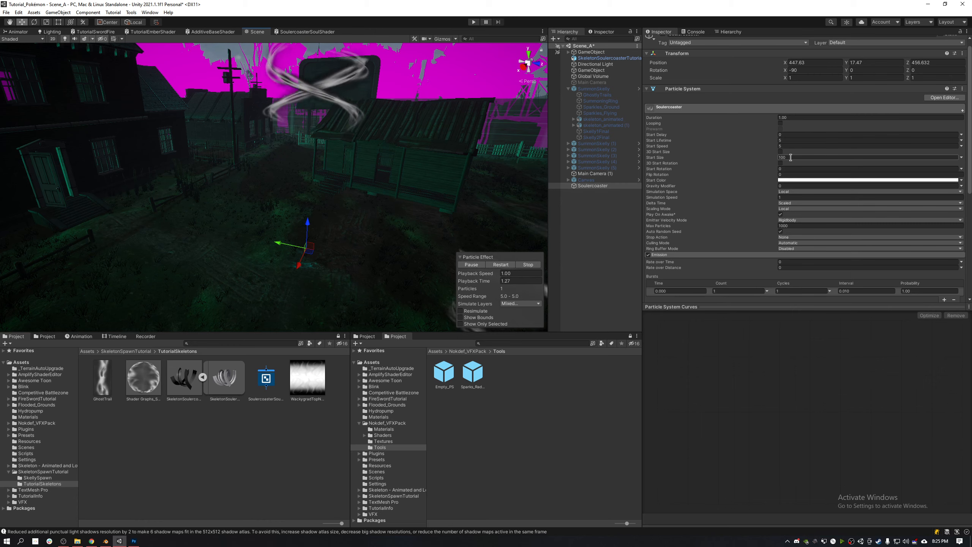
pyautogui.click(791, 146)
pyautogui.write('0')
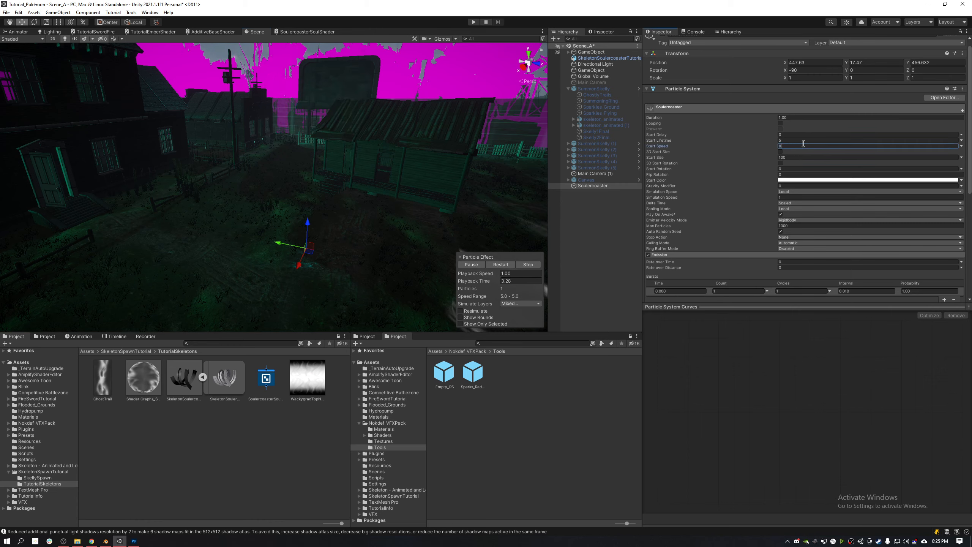
pyautogui.click(803, 140)
pyautogui.write('1')
pyautogui.press('Tab')
pyautogui.click(497, 268)
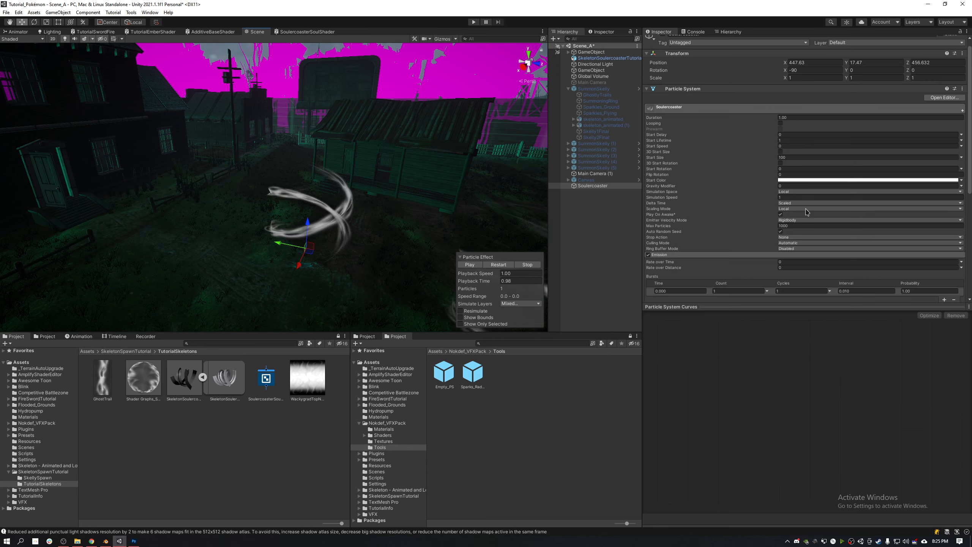
# Step: Change the Start Color to a bright turquoise green and pause the replayed effect to inspect the spiral from above
pyautogui.click(808, 180)
pyautogui.moveTo(826, 178); pyautogui.dragTo(410, 127)
pyautogui.moveTo(396, 173); pyautogui.dragTo(470, 167)
pyautogui.click(465, 123)
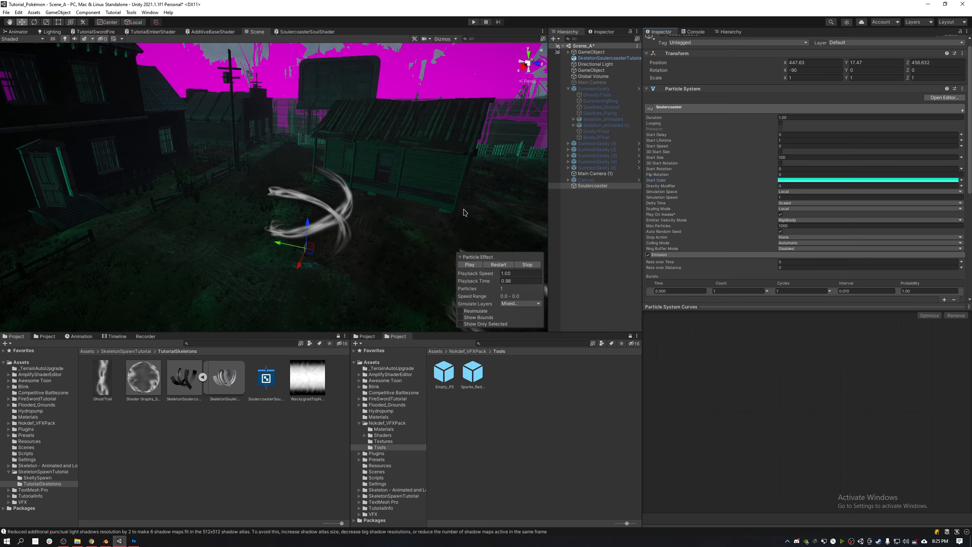
pyautogui.click(491, 265)
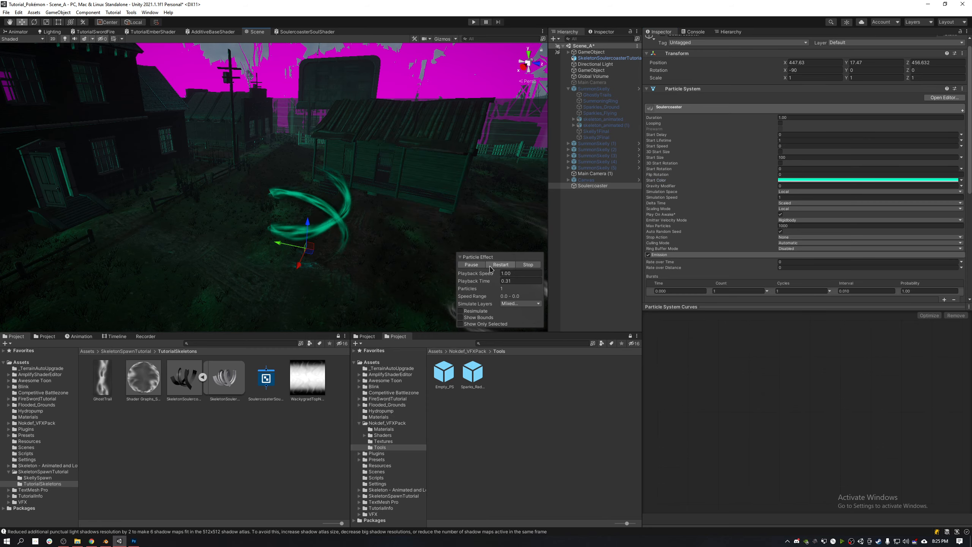
pyautogui.click(467, 269)
pyautogui.moveTo(386, 215); pyautogui.dragTo(353, 293, button='right')
pyautogui.press('w')
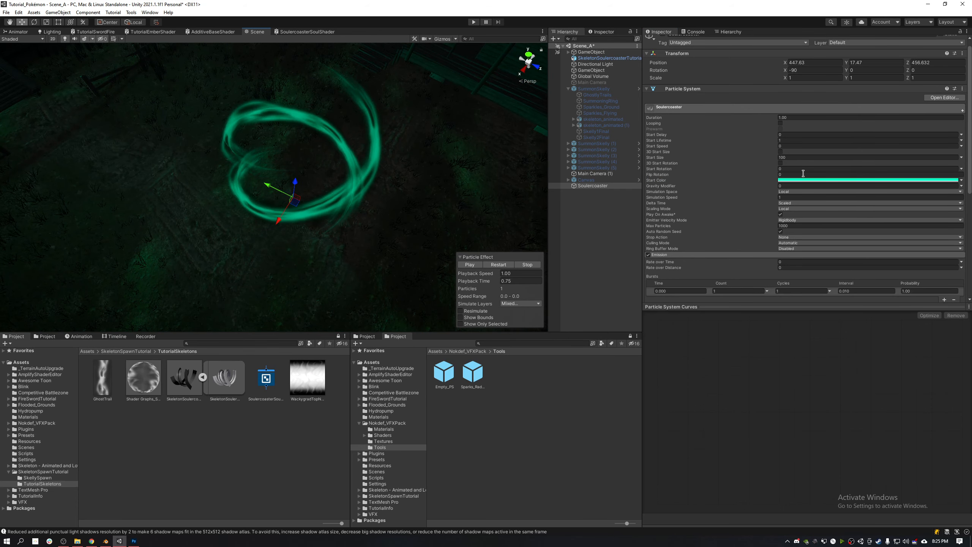
# Step: Try a darker green Start Color, 03C075, and replay the effect
pyautogui.click(801, 180)
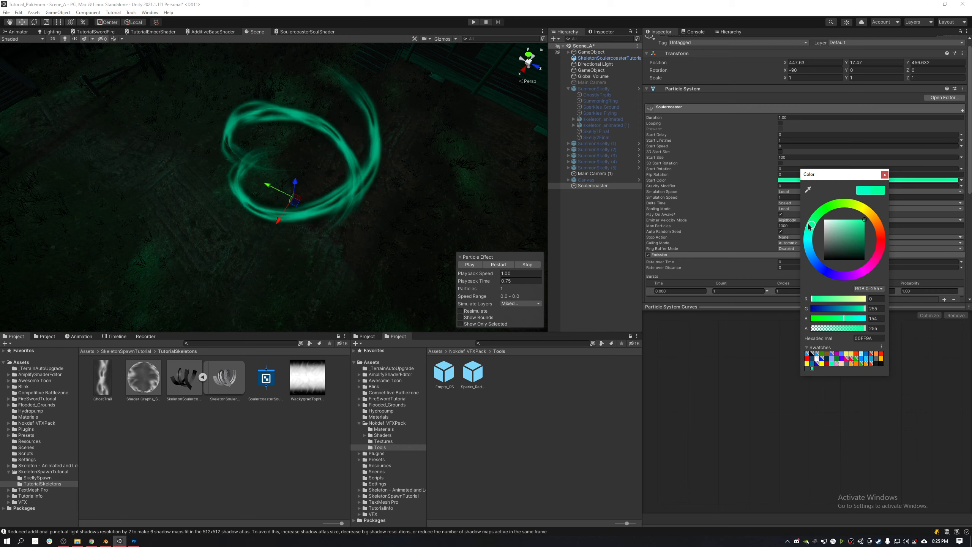
pyautogui.click(866, 232)
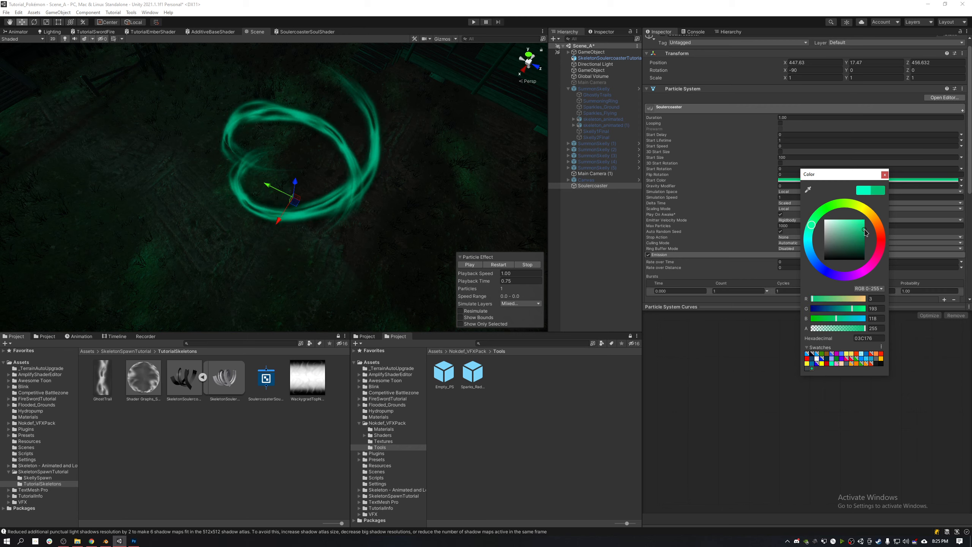
pyautogui.click(885, 175)
pyautogui.click(500, 265)
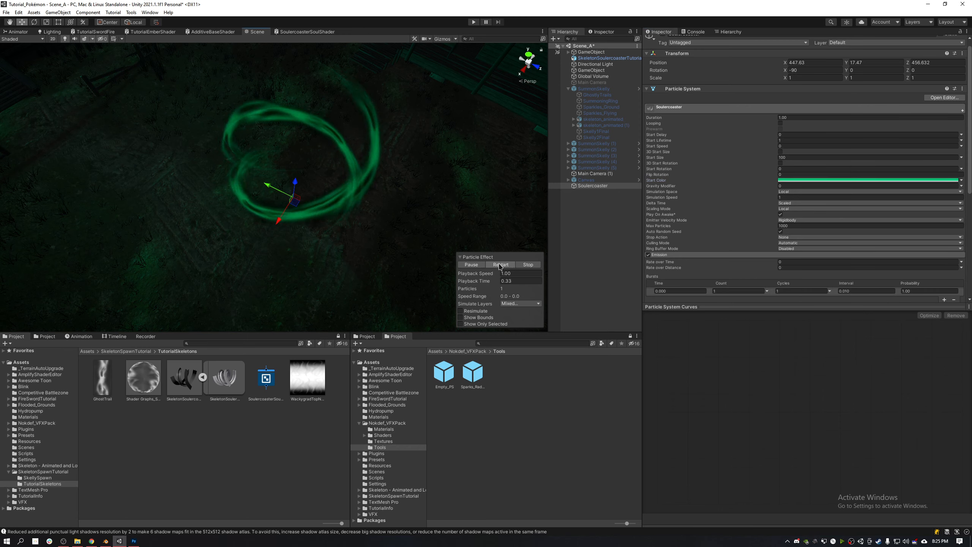
pyautogui.click(503, 260)
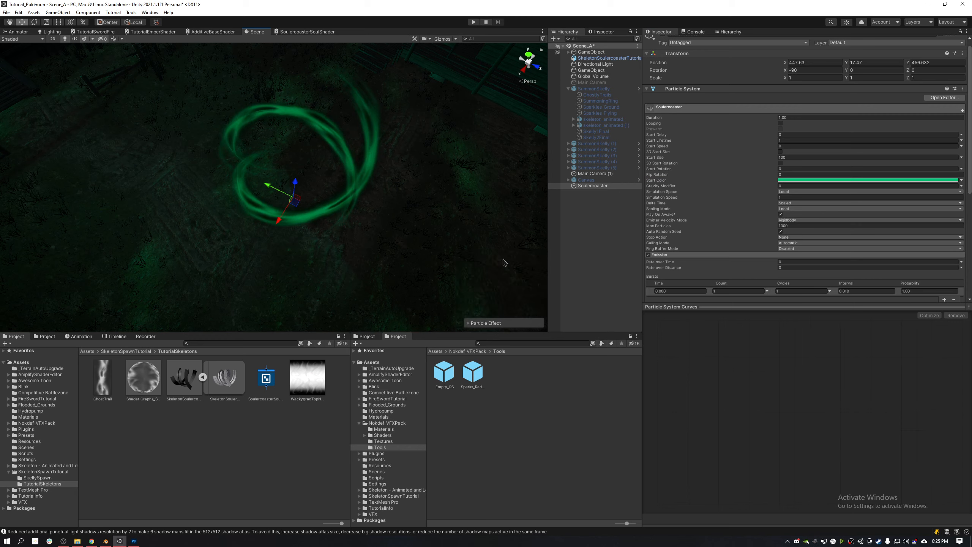
pyautogui.click(487, 323)
# Step: Brighten the Start Color to 00FFB8 and replay the effect
pyautogui.click(791, 180)
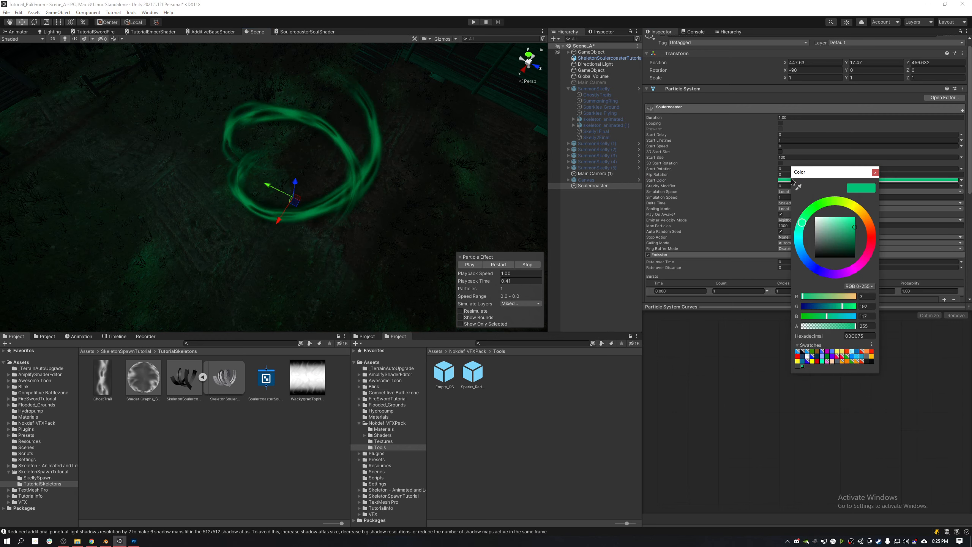
pyautogui.moveTo(854, 233); pyautogui.dragTo(865, 216)
pyautogui.click(875, 174)
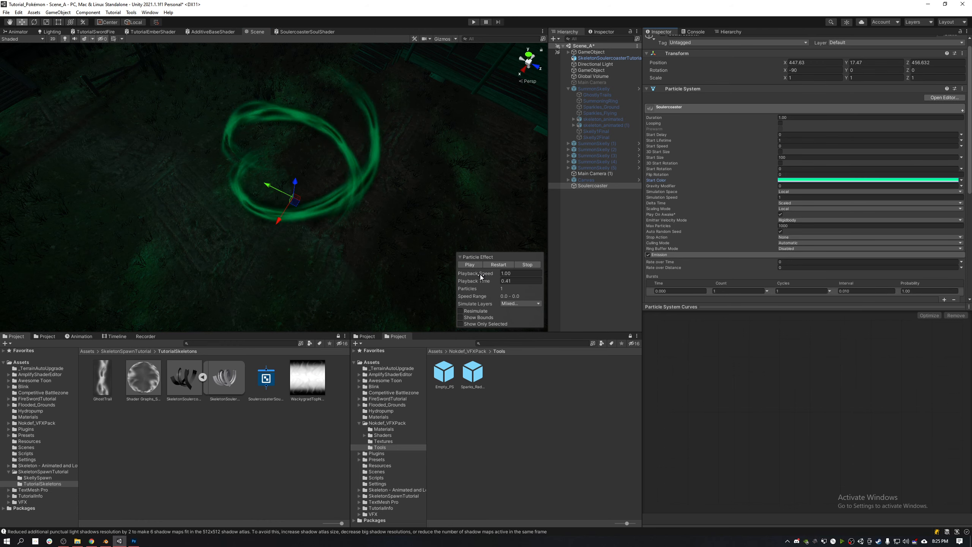
pyautogui.click(504, 267)
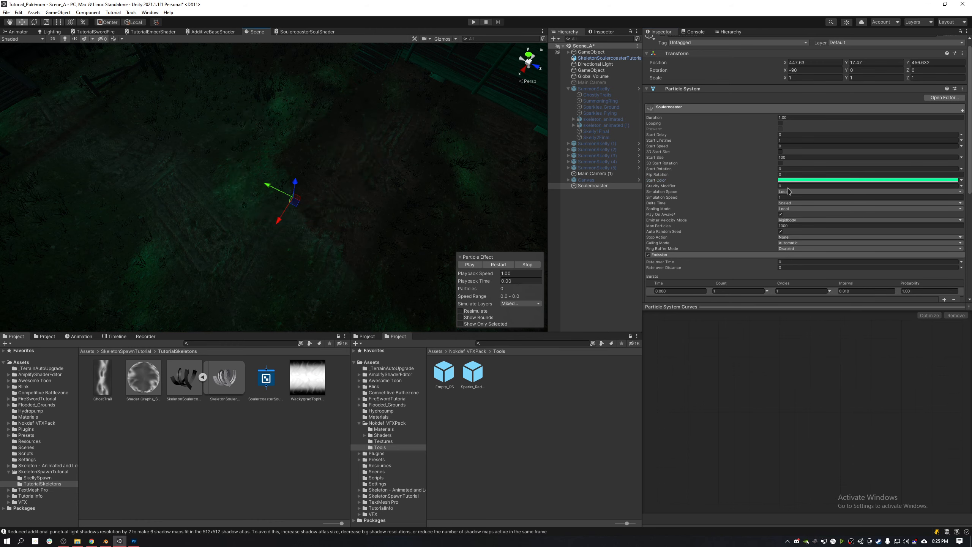
pyautogui.click(799, 181)
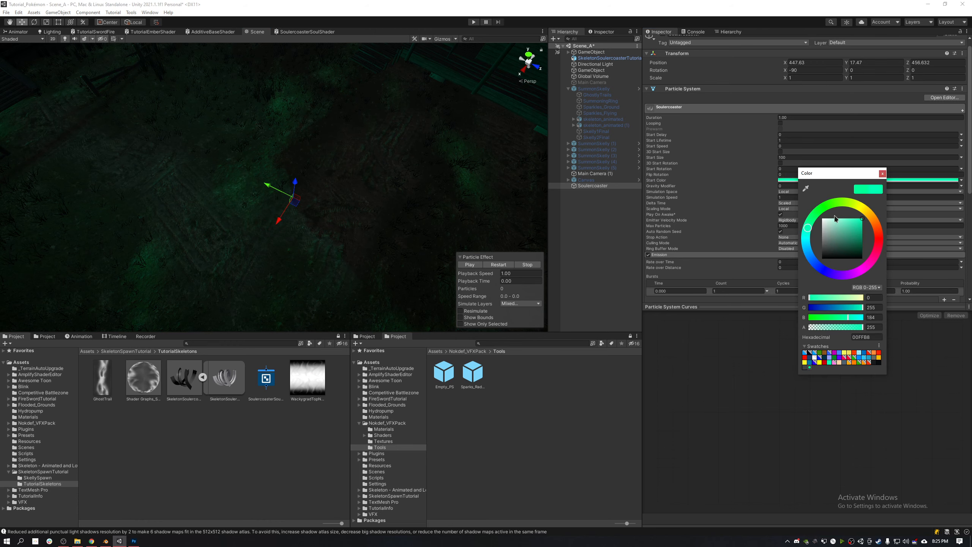
pyautogui.click(882, 175)
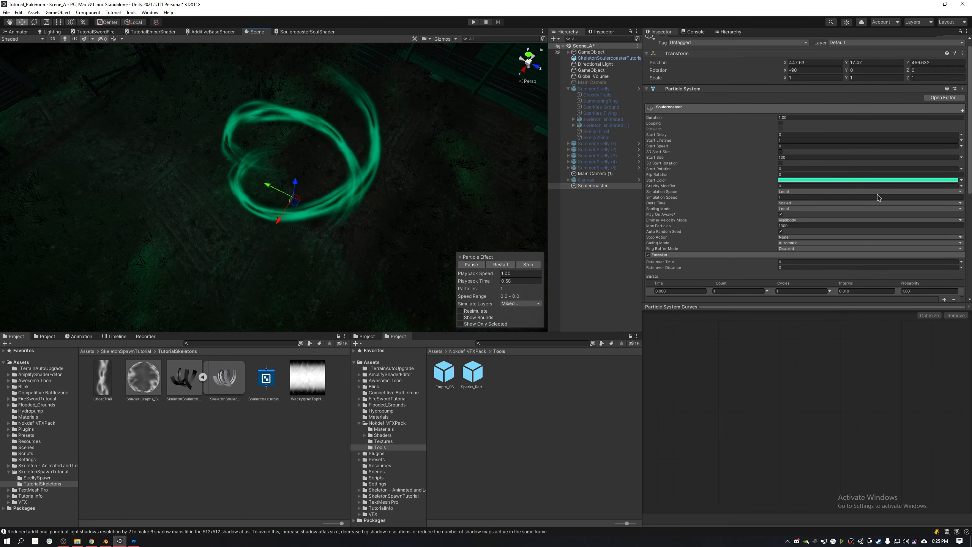
# Step: Try a darker green Start Color, 009A6F, and replay the effect
pyautogui.click(867, 180)
pyautogui.click(928, 238)
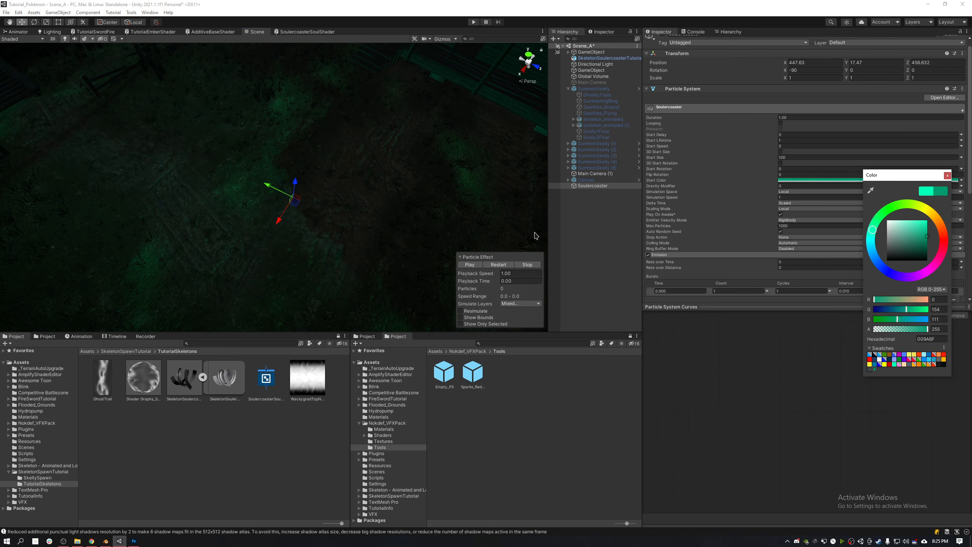
pyautogui.click(500, 264)
pyautogui.click(501, 265)
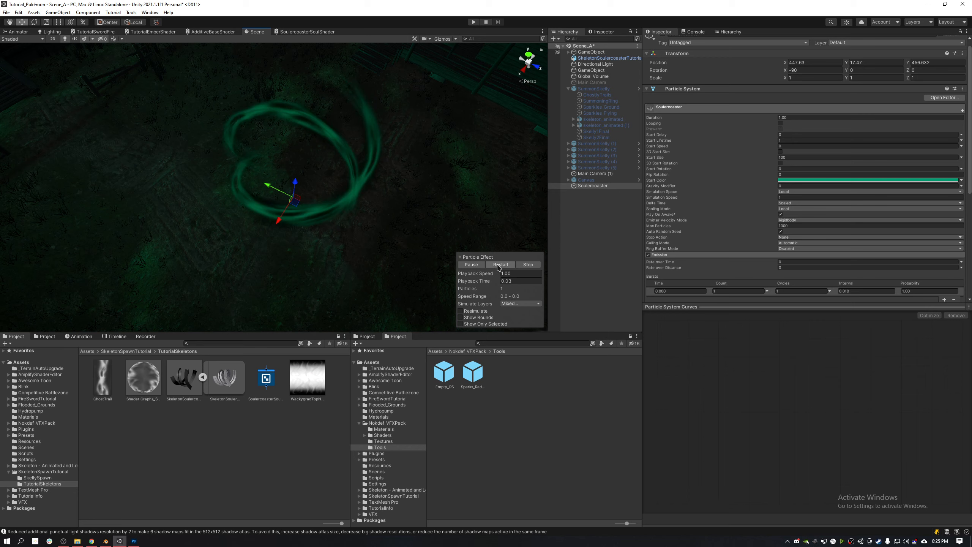
# Step: Brighten the Start Color to 00E5A4, replay the effect and pause it to inspect the spiral from a lower angle
pyautogui.click(856, 183)
pyautogui.click(925, 223)
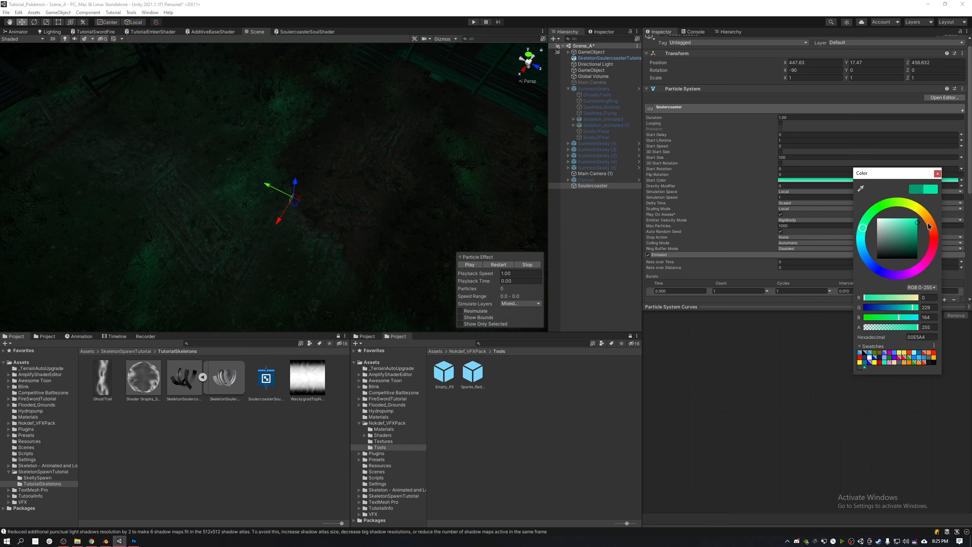
pyautogui.click(470, 264)
pyautogui.click(470, 264)
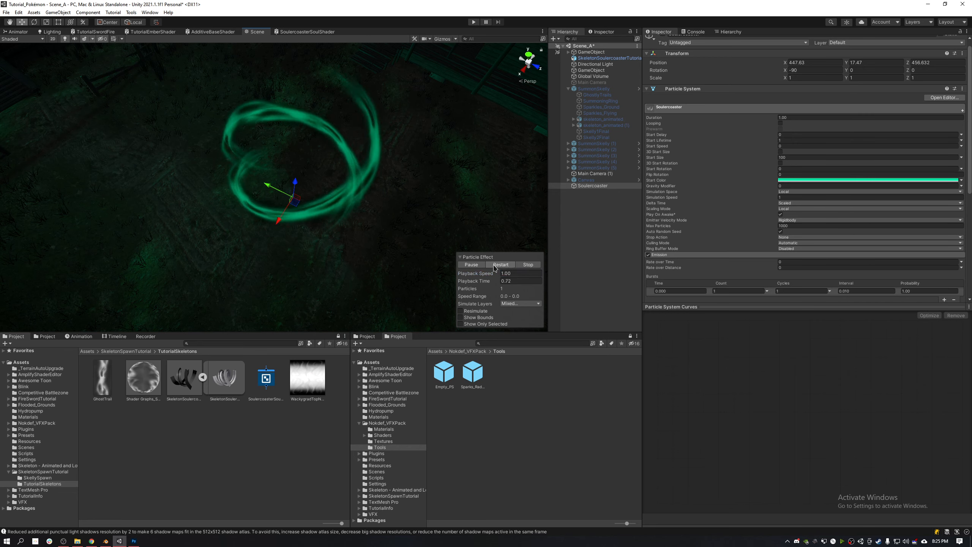
pyautogui.click(504, 265)
pyautogui.click(469, 266)
pyautogui.moveTo(388, 214); pyautogui.dragTo(390, 190, button='right')
# Step: Enable the Custom Data module on the Soulercoaster particle system and set the Custom1 mode to Vector
pyautogui.scroll(-5, 705, 208)
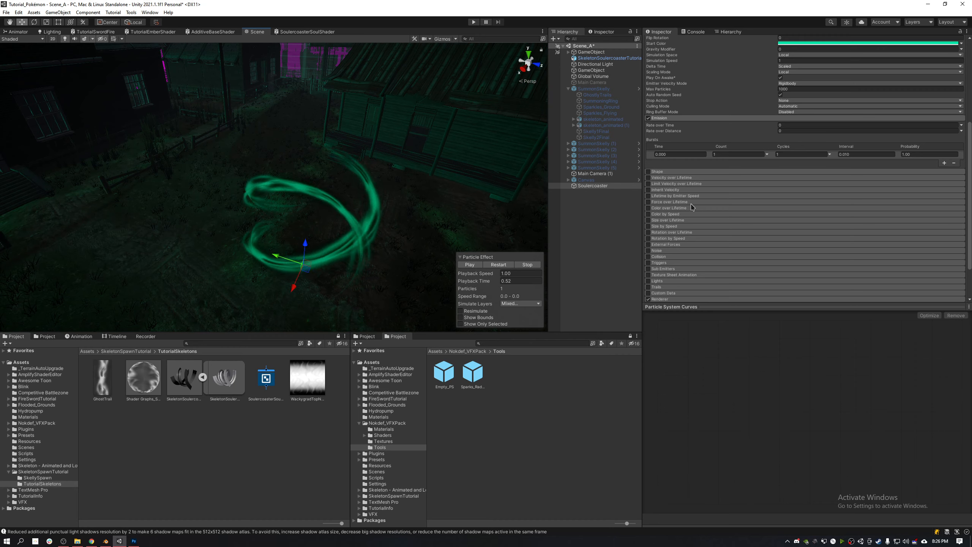
pyautogui.scroll(-2, 704, 225)
pyautogui.click(672, 246)
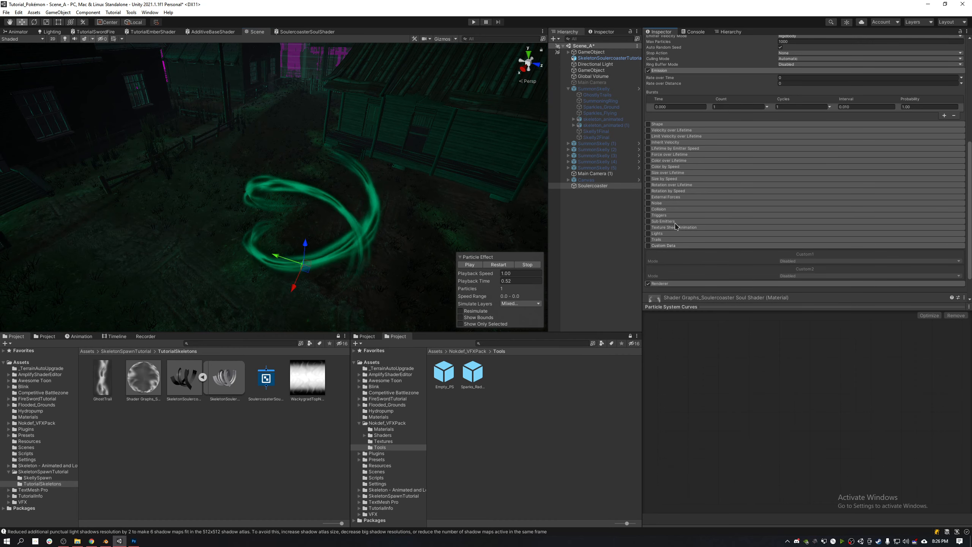
pyautogui.scroll(-2, 677, 226)
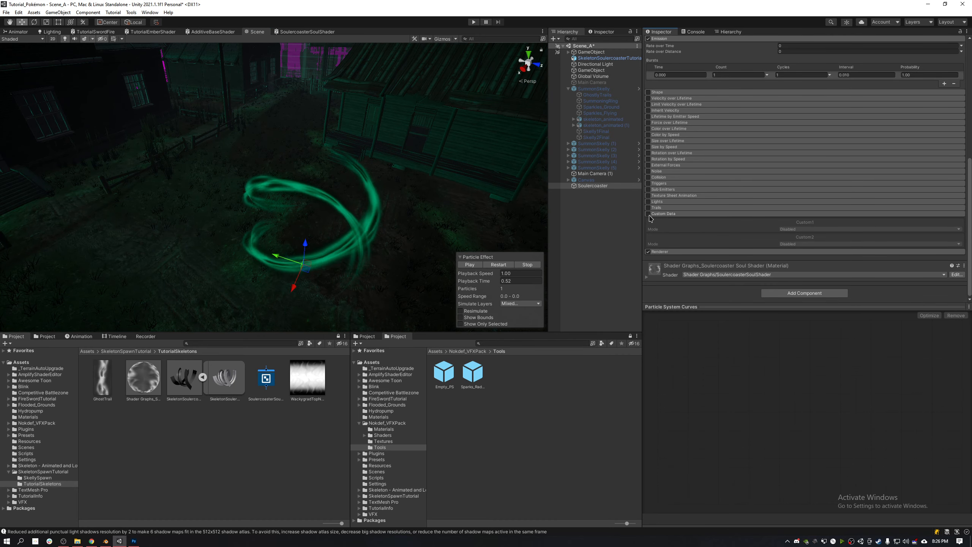
pyautogui.click(648, 214)
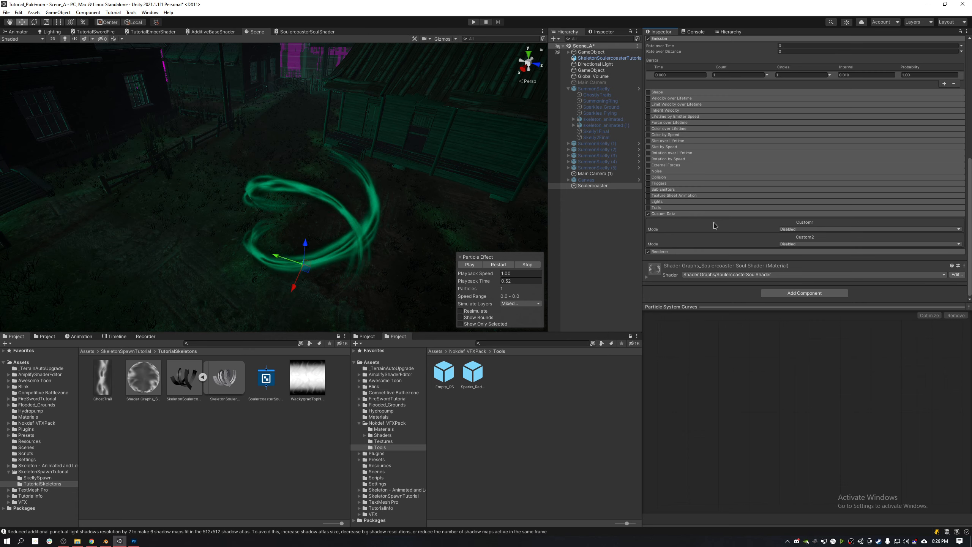
pyautogui.click(790, 230)
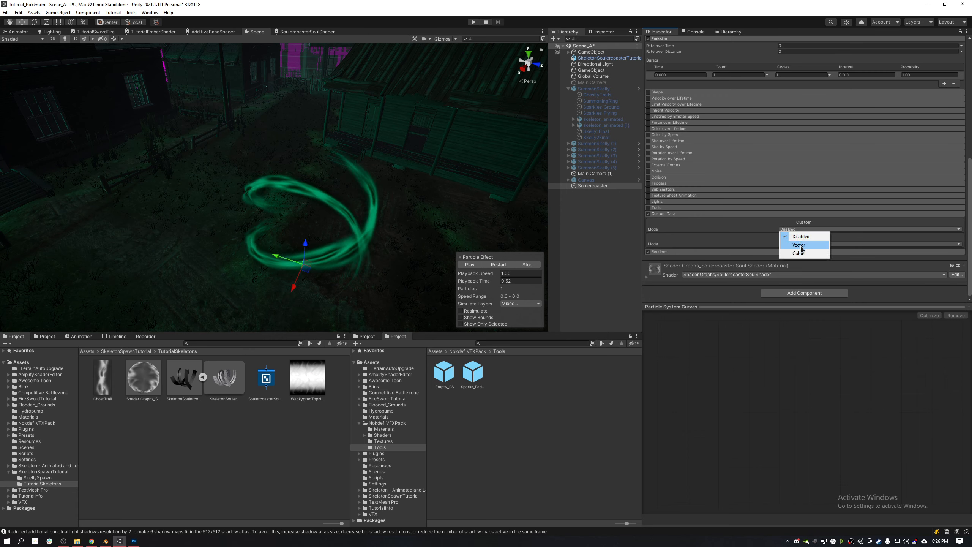
pyautogui.click(800, 245)
pyautogui.scroll(-2, 691, 256)
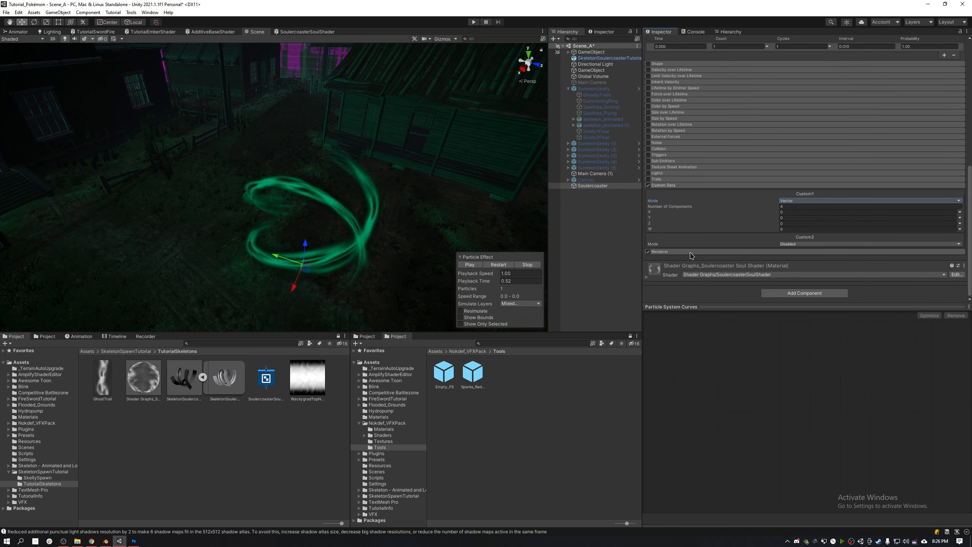
# Step: Enable Custom Vertex Streams in the Renderer module and add the Custom1.xyzw stream
pyautogui.click(664, 253)
pyautogui.scroll(-5, 720, 195)
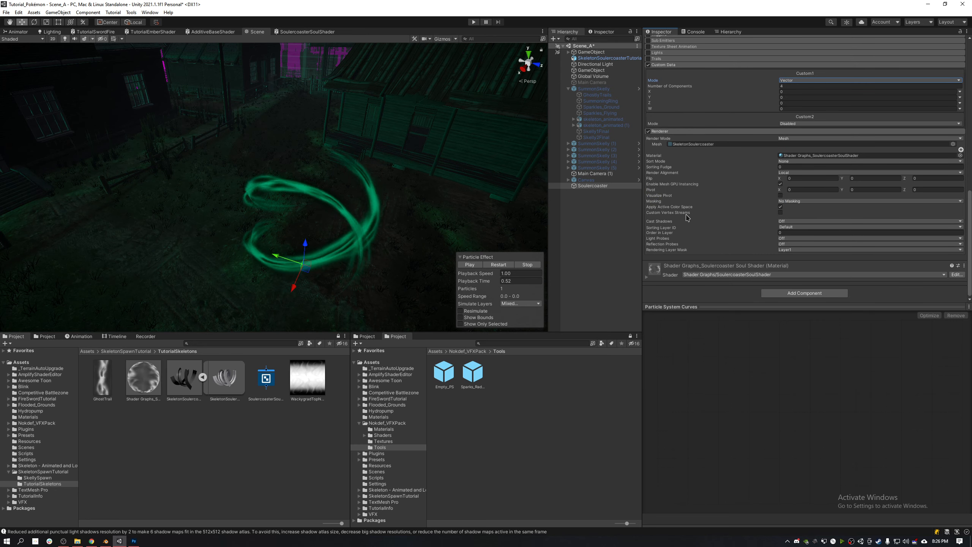
pyautogui.click(780, 213)
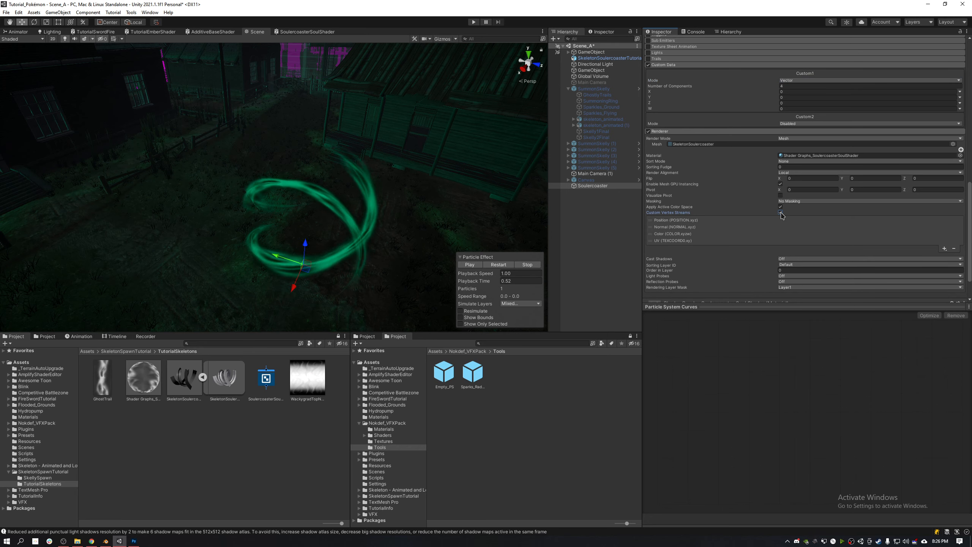
pyautogui.click(944, 250)
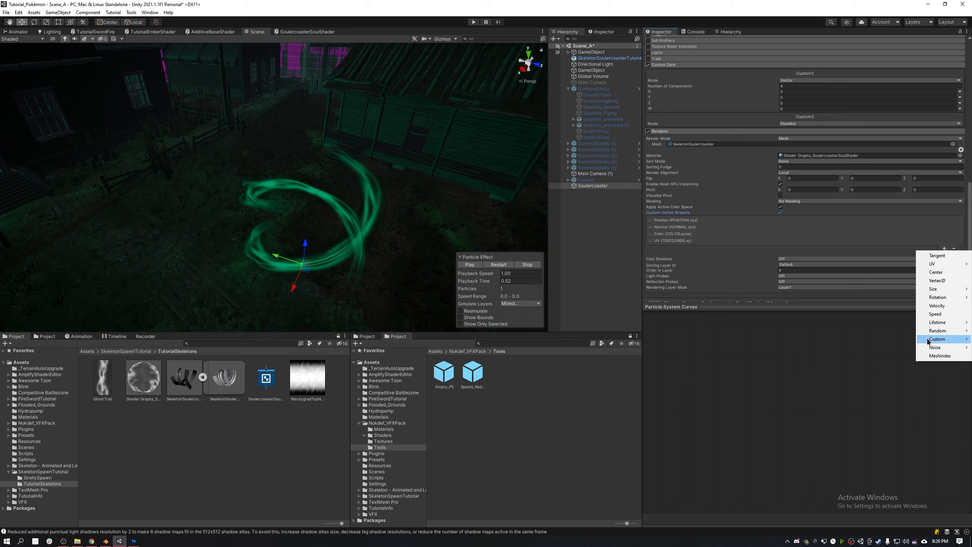
pyautogui.moveTo(931, 342)
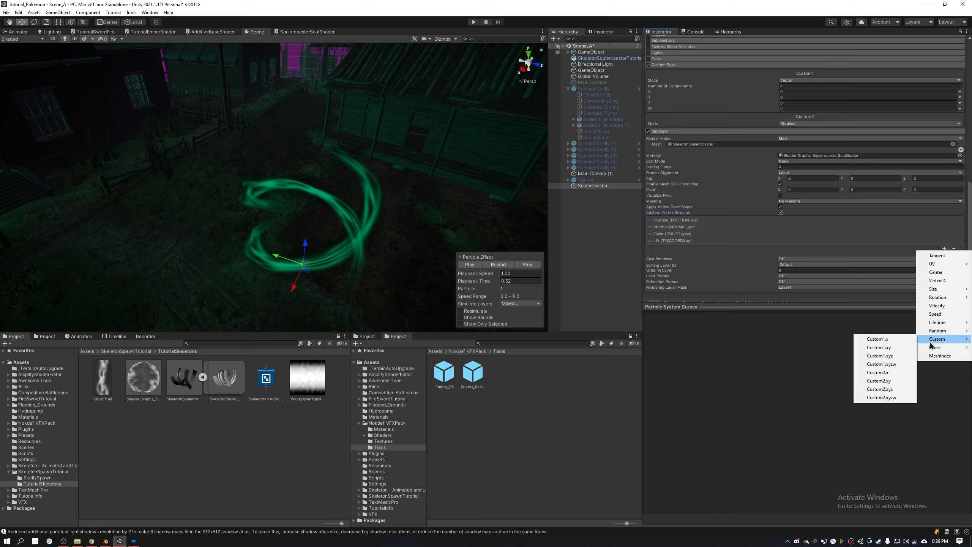
pyautogui.click(893, 365)
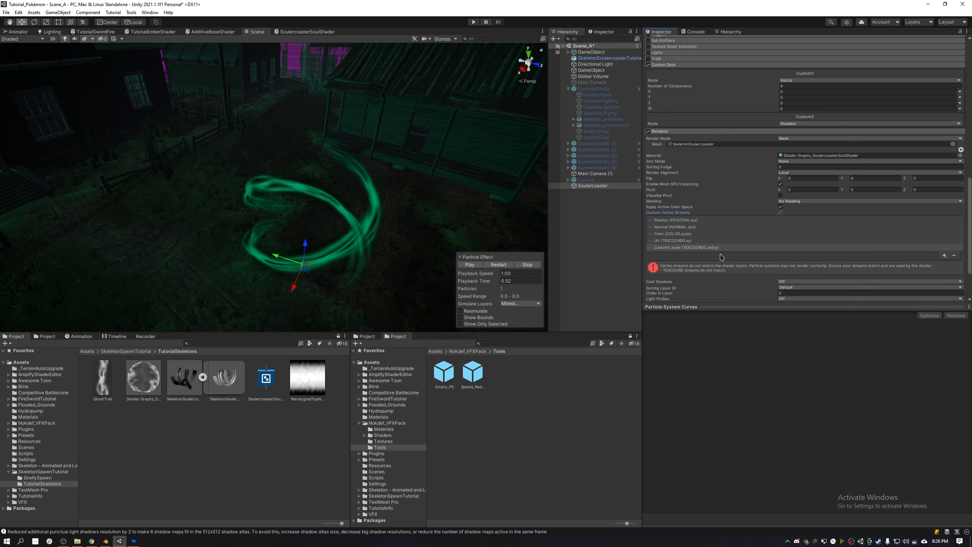
# Step: Change the Custom1 X component to a curve rising from -1 to 1 and replay the effect
pyautogui.scroll(5, 720, 251)
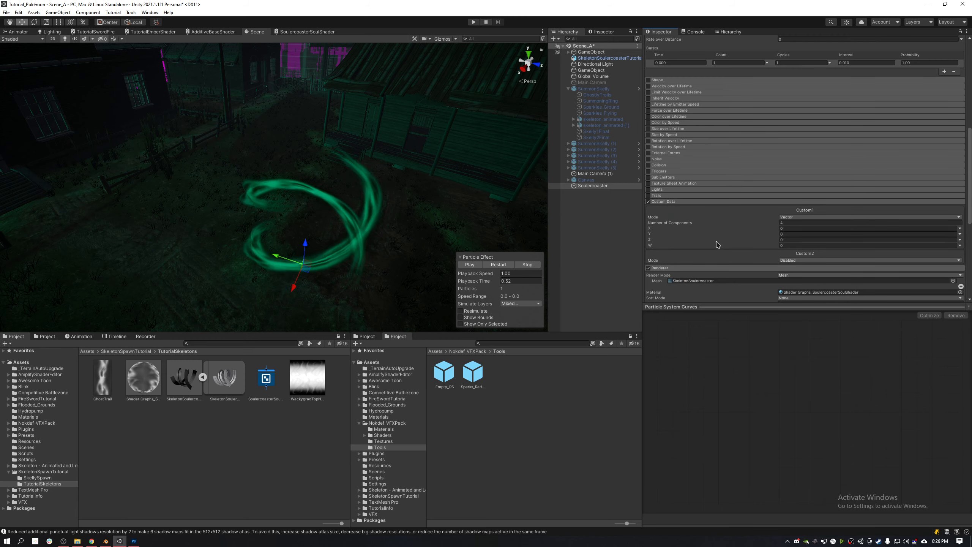
pyautogui.click(961, 229)
pyautogui.click(940, 245)
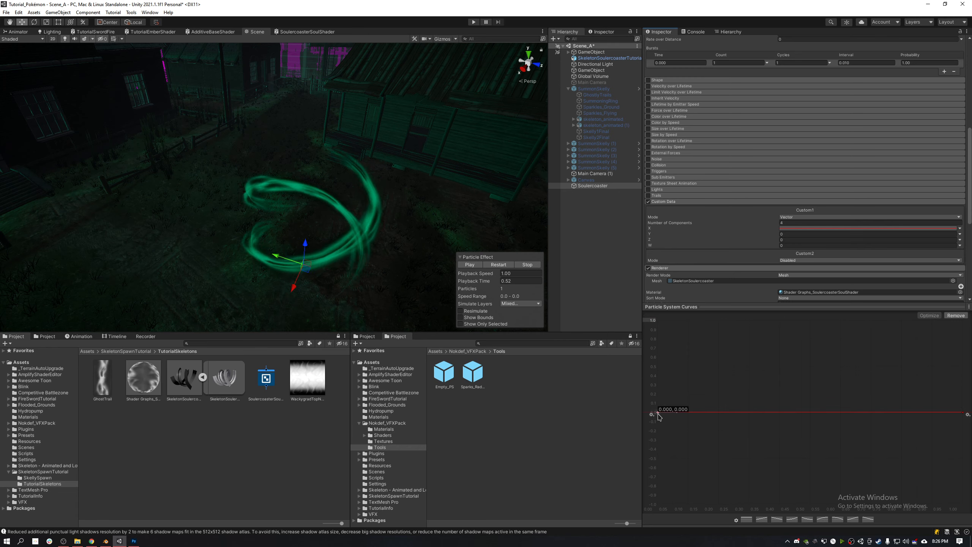
pyautogui.moveTo(659, 416); pyautogui.dragTo(654, 489)
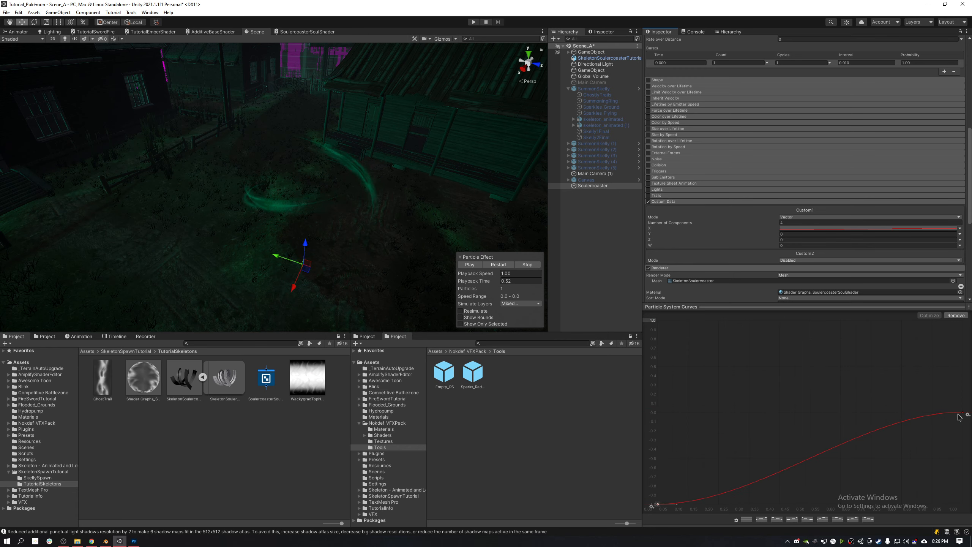
pyautogui.moveTo(961, 413); pyautogui.dragTo(963, 320)
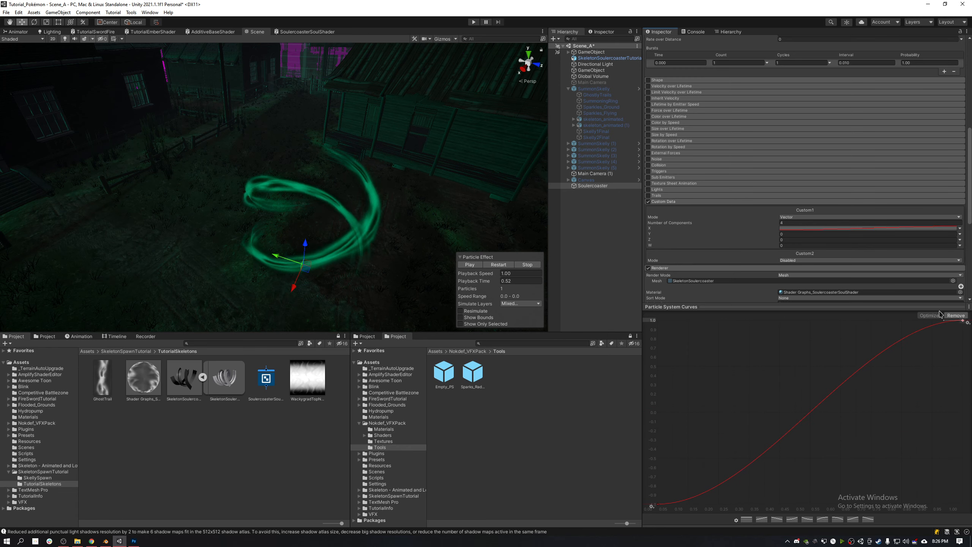
pyautogui.click(497, 265)
pyautogui.click(493, 265)
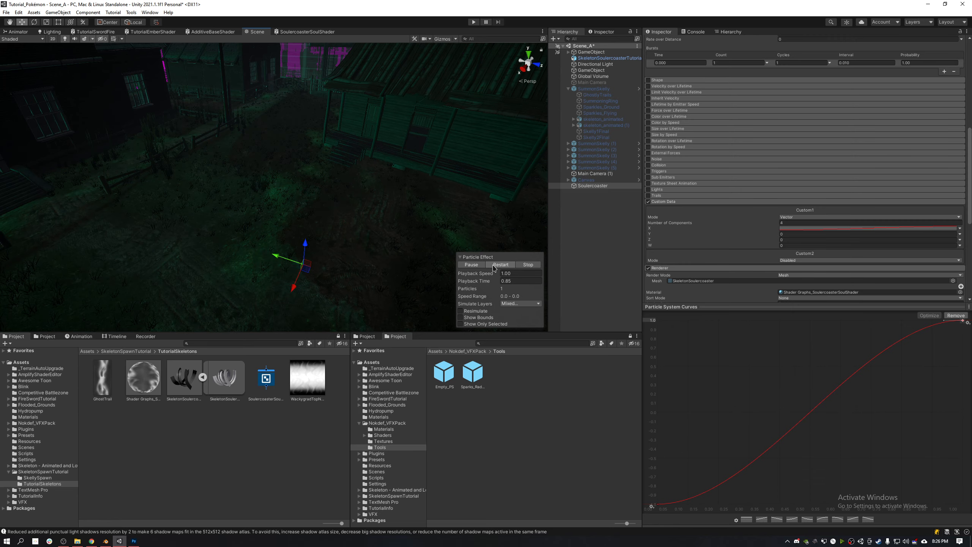
pyautogui.click(494, 265)
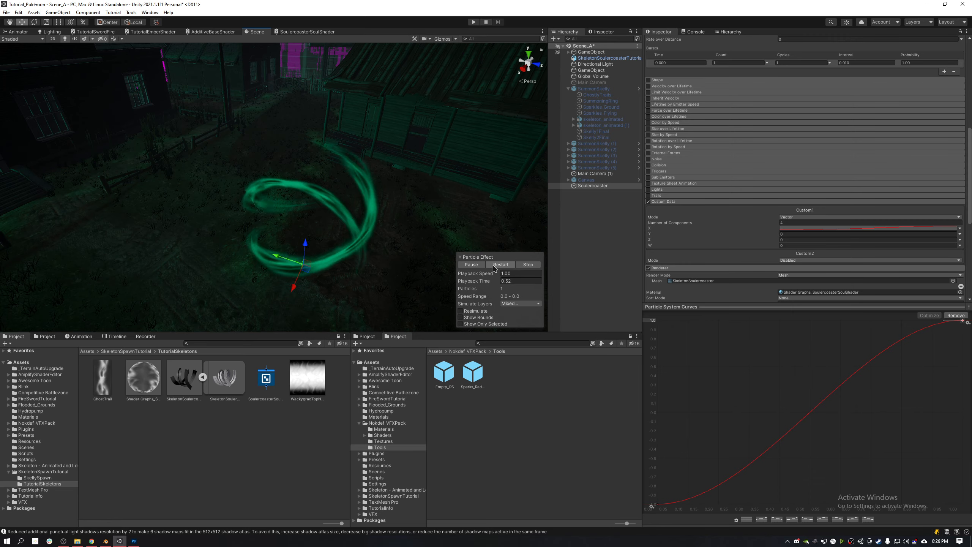
# Step: Try an X value of 1 on the Vector 2 node in SoulercoasterSoulShader's gradient offset, and undo it
pyautogui.click(311, 32)
pyautogui.hotkey('shift', 'space')
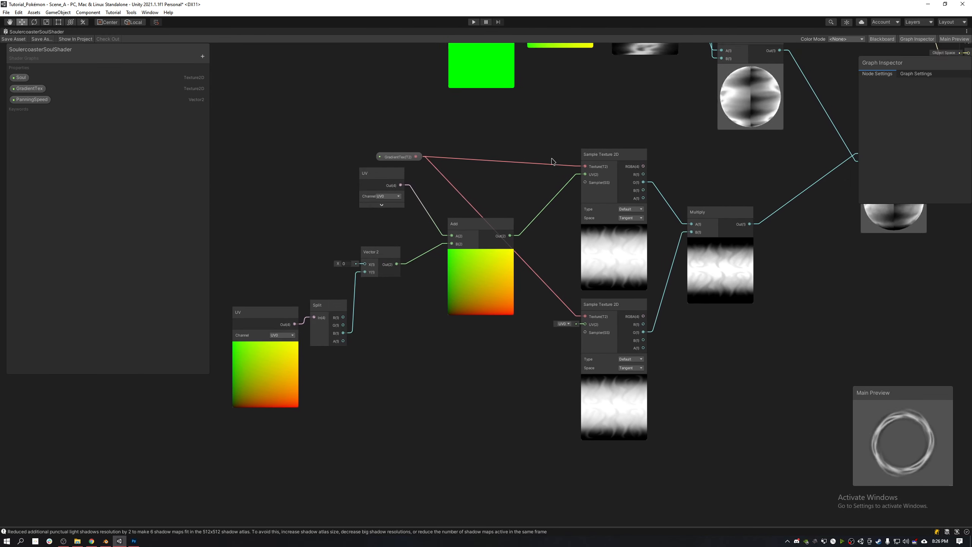
pyautogui.scroll(3, 570, 277)
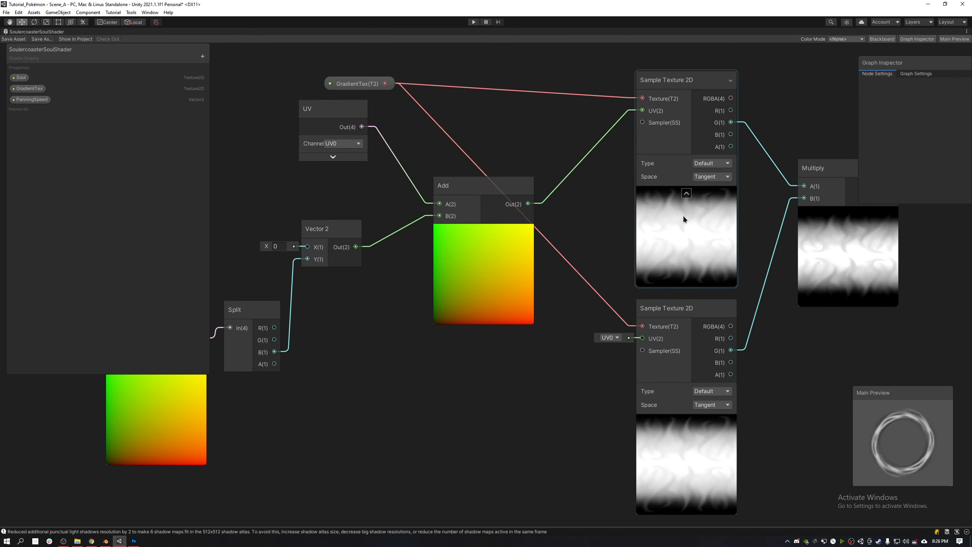
pyautogui.moveTo(305, 259); pyautogui.dragTo(439, 238, button='middle')
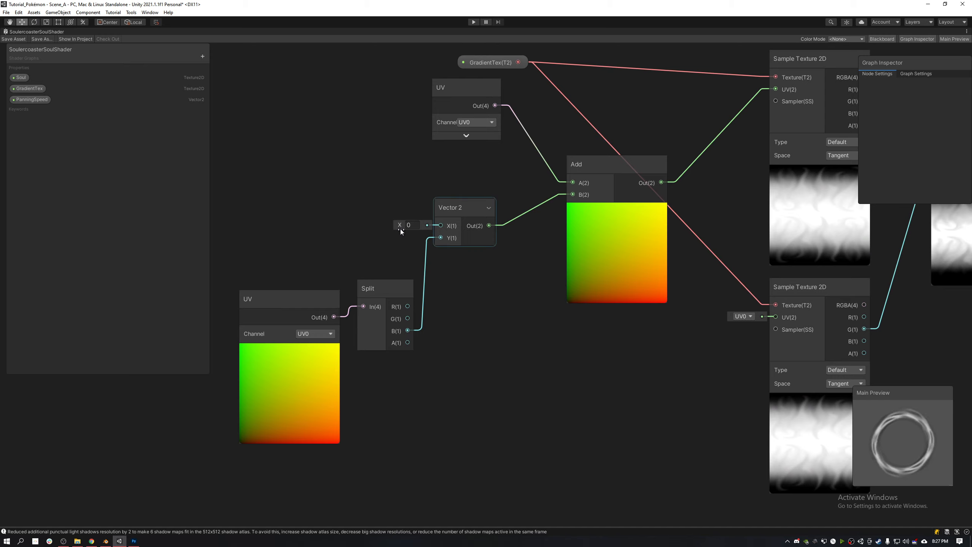
pyautogui.moveTo(400, 231)
pyautogui.mouseDown()
pyautogui.moveTo(420, 230)
pyautogui.moveTo(404, 231)
pyautogui.moveTo(414, 235)
pyautogui.mouseUp()
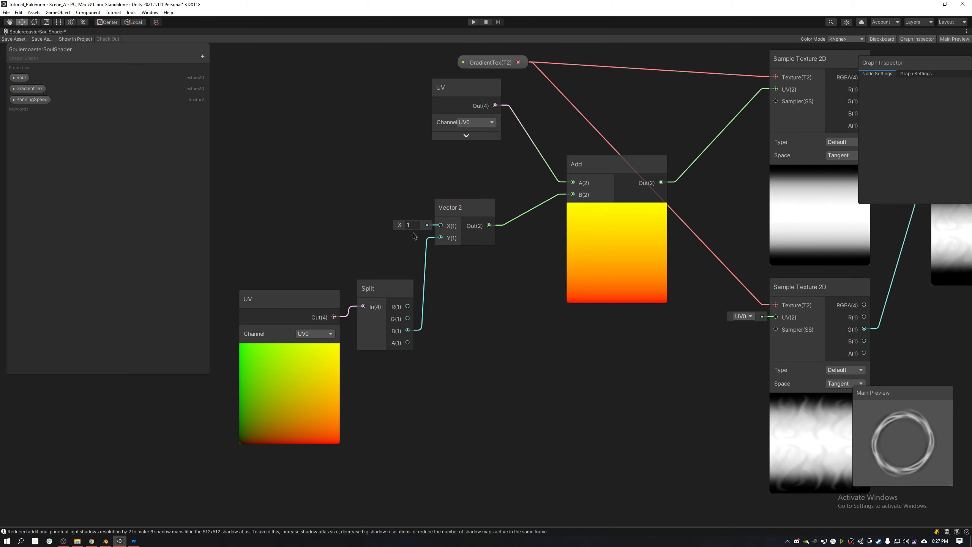
pyautogui.hotkey('ctrl', 'z')
pyautogui.hotkey('shift', 'space')
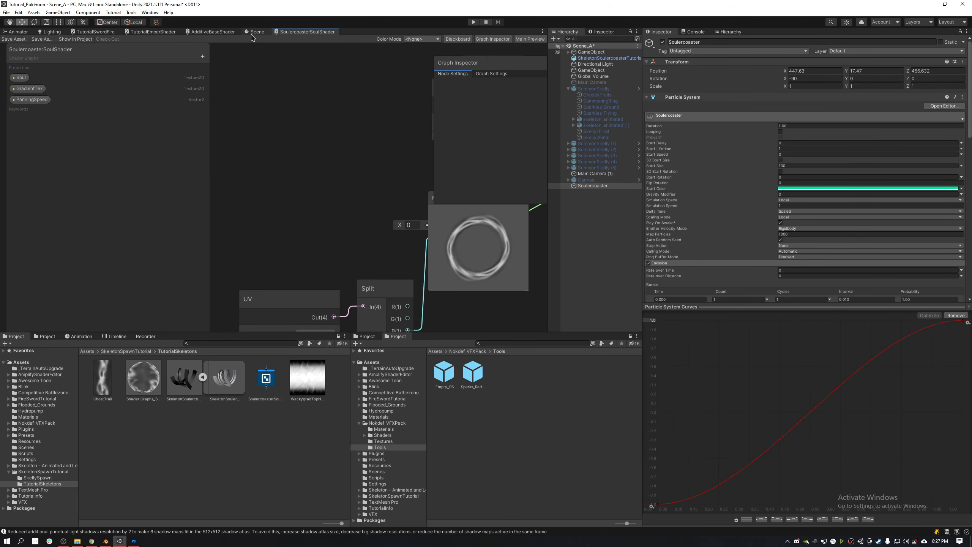
# Step: Return to the scene and replay the Soulercoaster effect several times to check the panning motion
pyautogui.click(253, 32)
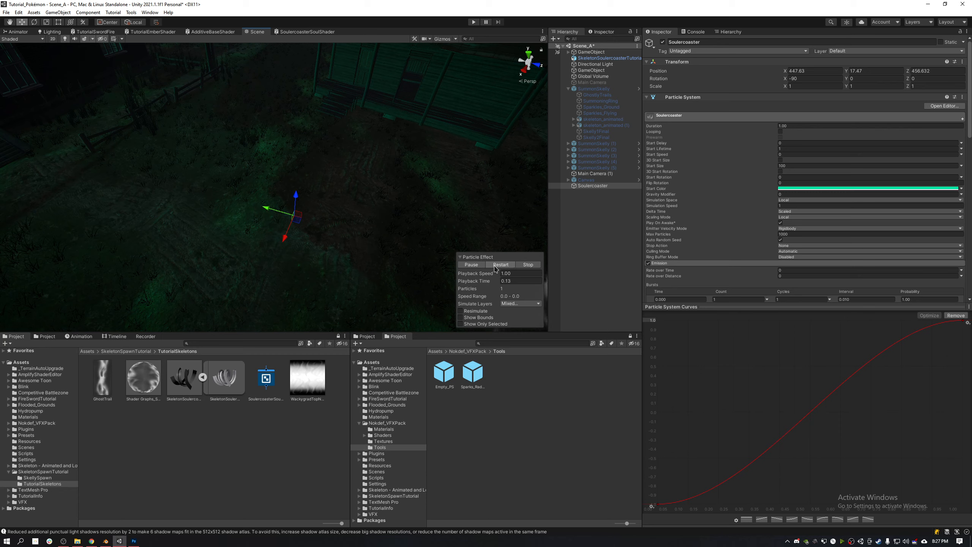
pyautogui.click(496, 267)
pyautogui.click(495, 267)
pyautogui.click(495, 267)
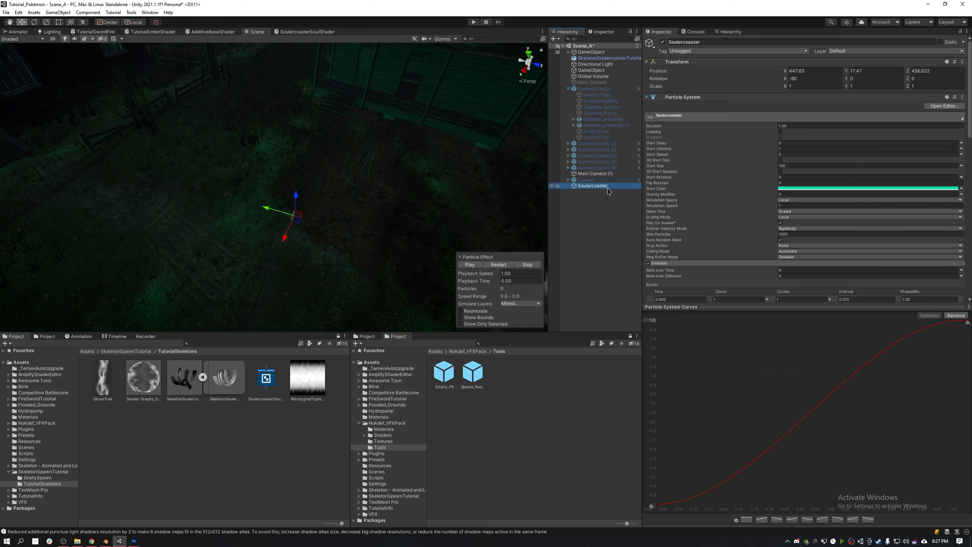
# Step: Activate the SummonSkelly (1) reference effect and bring it into view in the scene
pyautogui.click(609, 89)
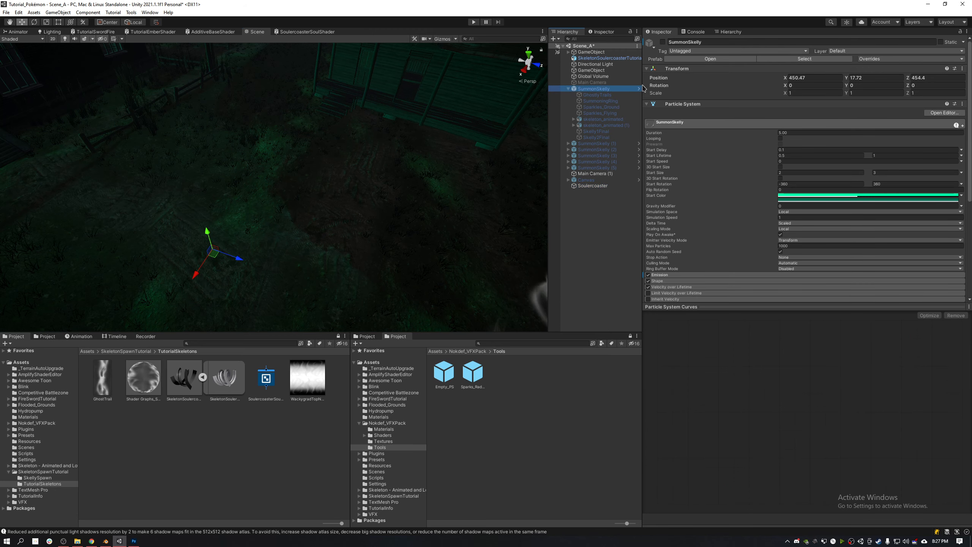
pyautogui.click(605, 144)
pyautogui.click(663, 42)
pyautogui.moveTo(395, 158); pyautogui.dragTo(429, 199, button='right')
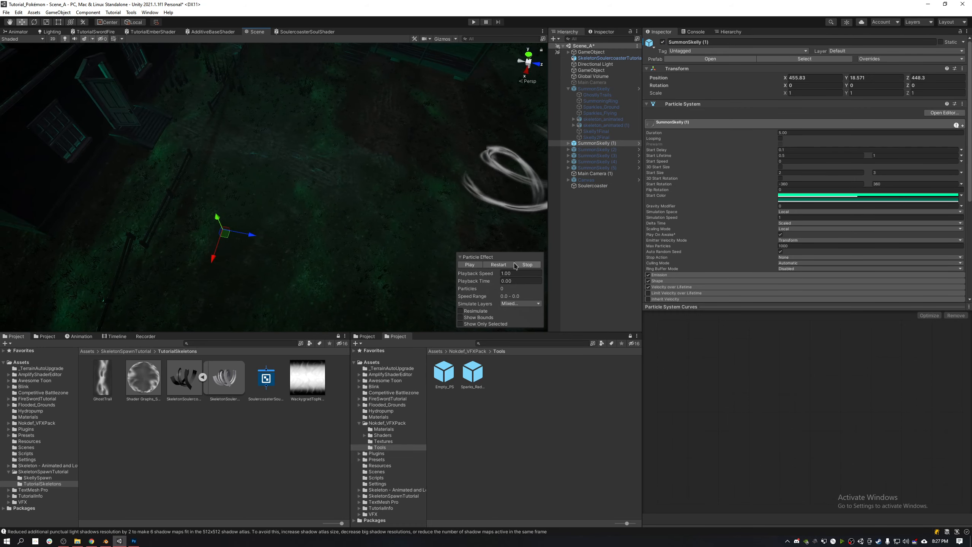
# Step: Replay the SummonSkelly (1) effect repeatedly and pause it to inspect the glowing summoning circle on the ground
pyautogui.click(500, 265)
pyautogui.click(500, 265)
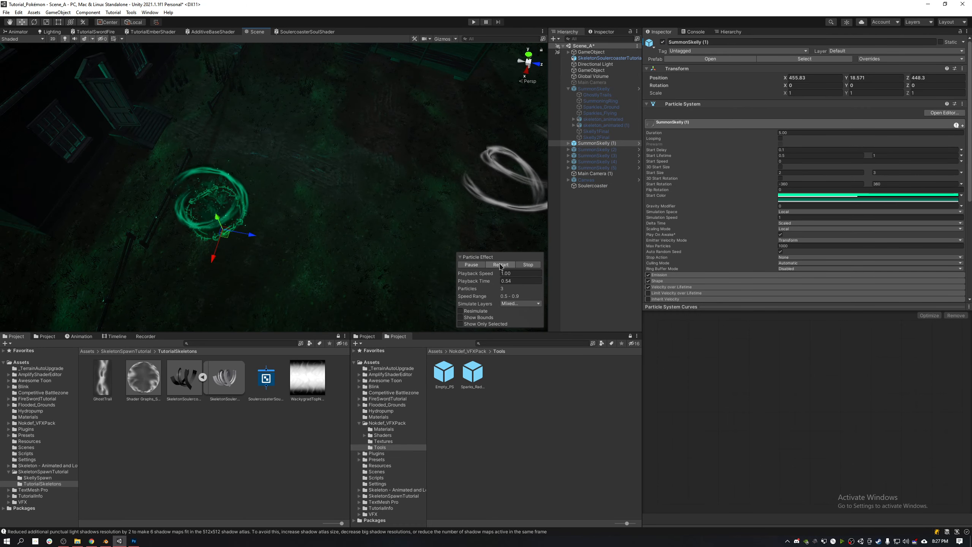
pyautogui.click(499, 265)
pyautogui.click(500, 266)
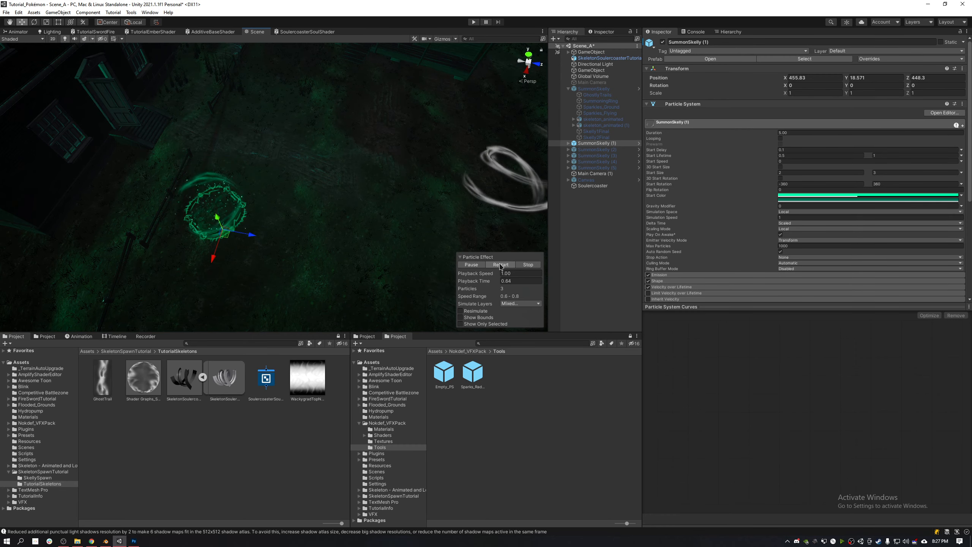
pyautogui.click(500, 265)
pyautogui.click(500, 267)
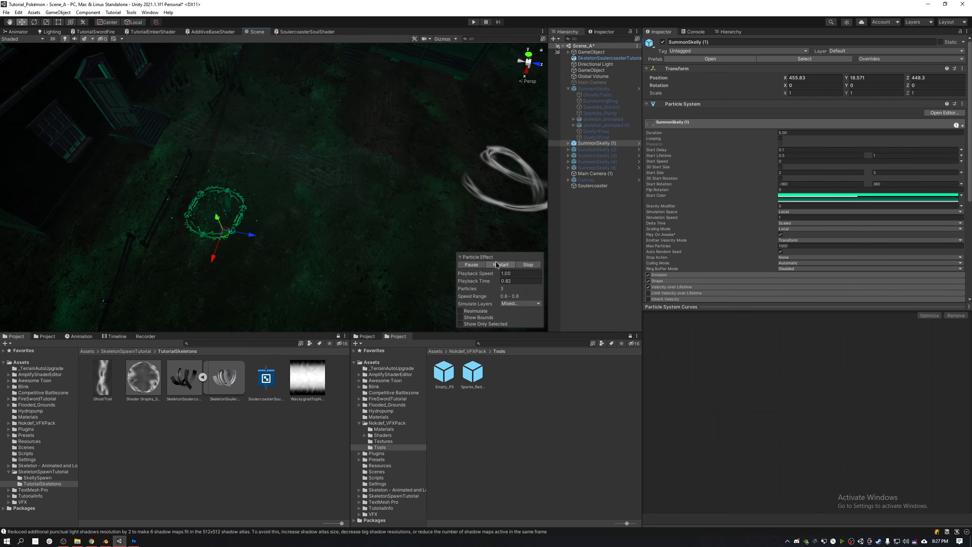
pyautogui.click(499, 265)
pyautogui.click(476, 265)
pyautogui.moveTo(413, 204); pyautogui.dragTo(336, 182, button='right')
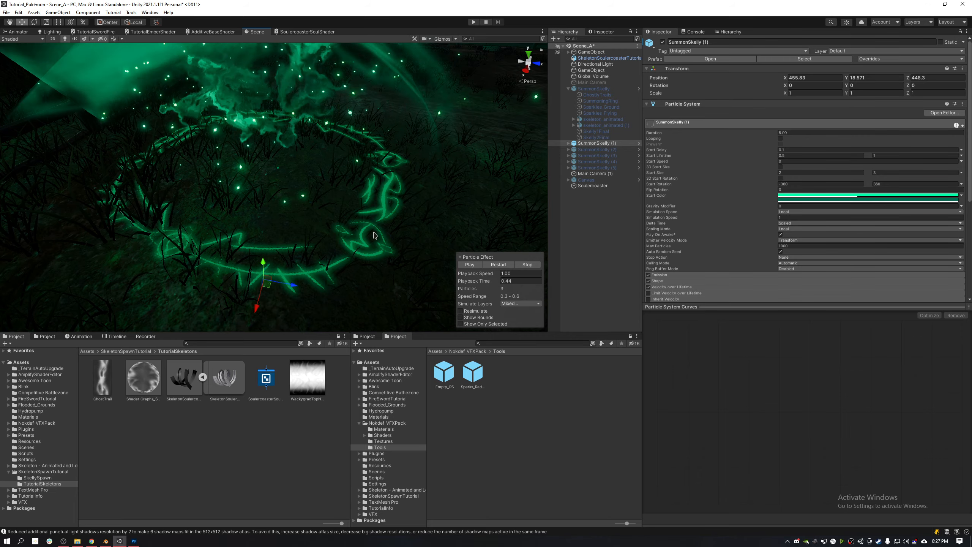
pyautogui.moveTo(204, 191); pyautogui.dragTo(312, 211, button='right')
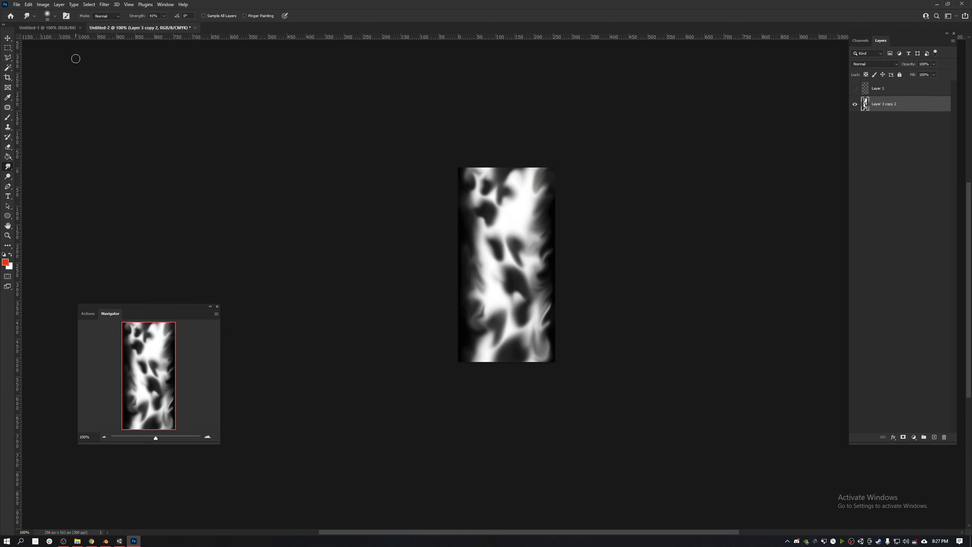
# Step: Switch to Photoshop's Untitled-1 document, set the foreground color to 000000 and fill Layer 0 with black
pyautogui.click(41, 29)
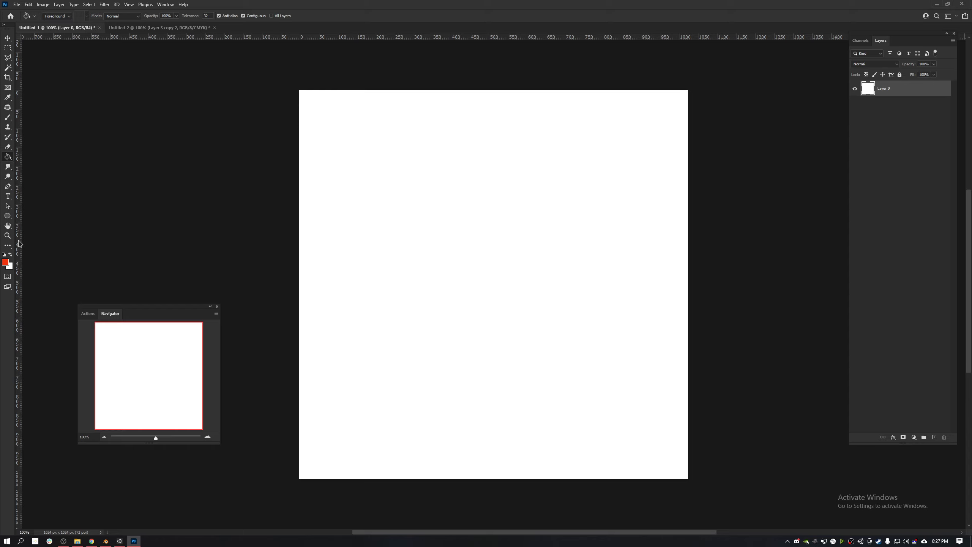
pyautogui.click(5, 264)
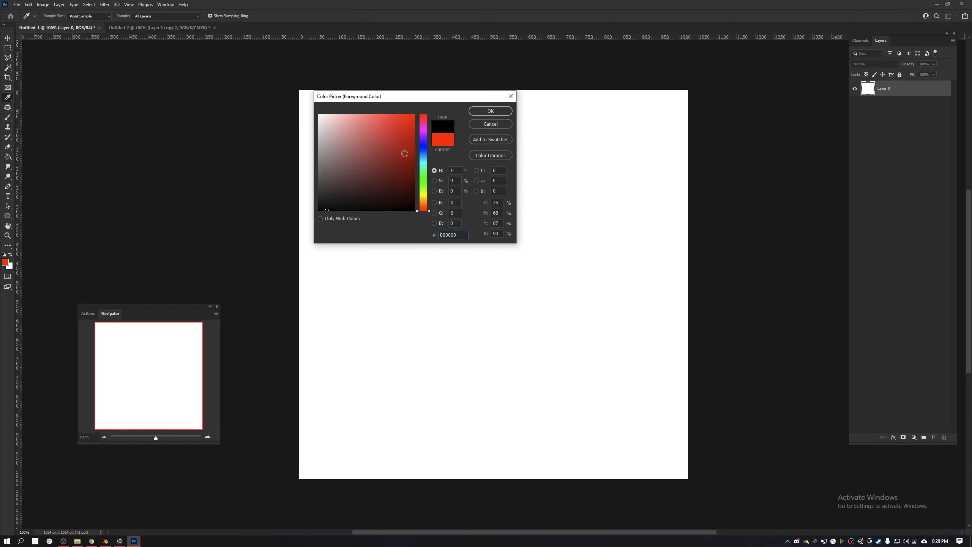
pyautogui.click(491, 111)
pyautogui.press('g')
pyautogui.click(460, 144)
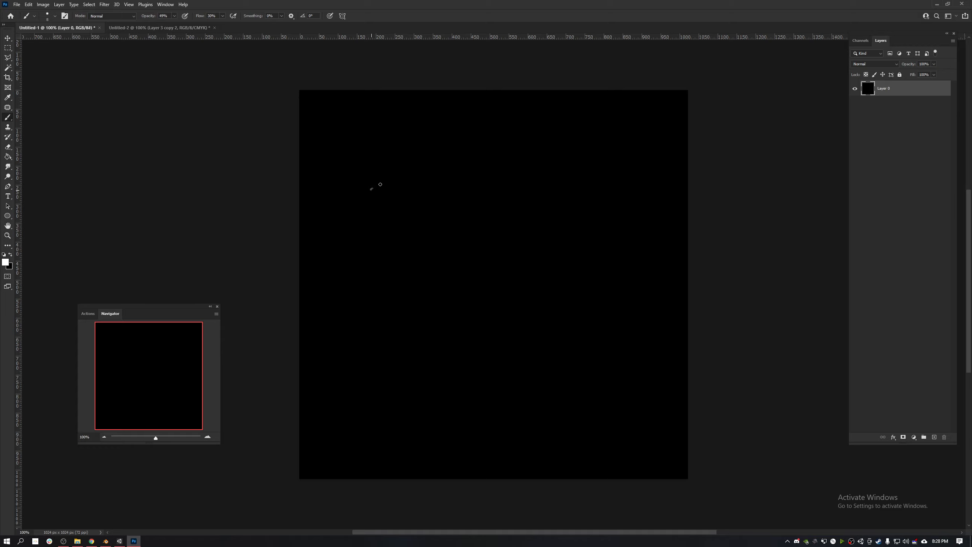
# Step: Undo the white test strokes on a new layer above the black one and open the brush presets
pyautogui.hotkey('ctrl', 'z')
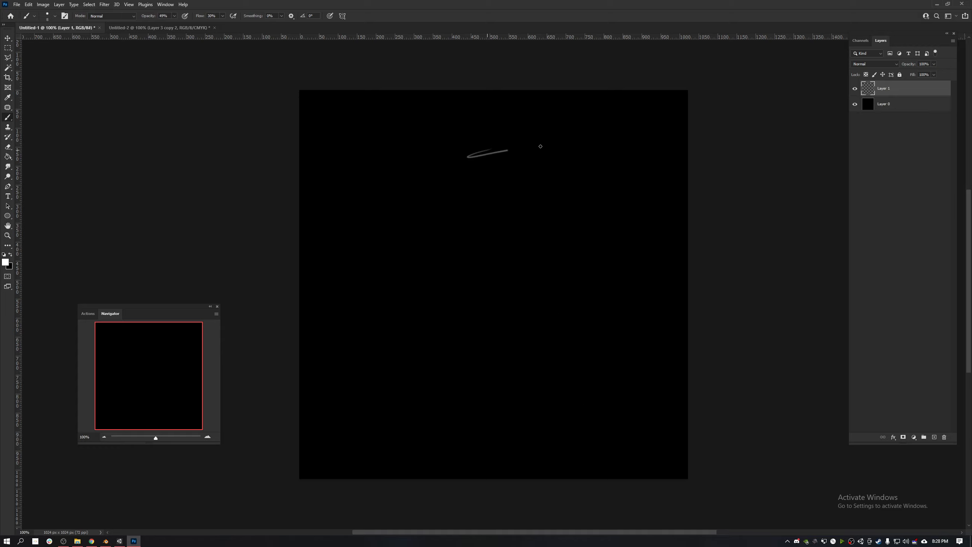
pyautogui.hotkey('ctrl', 'z')
pyautogui.click(55, 16)
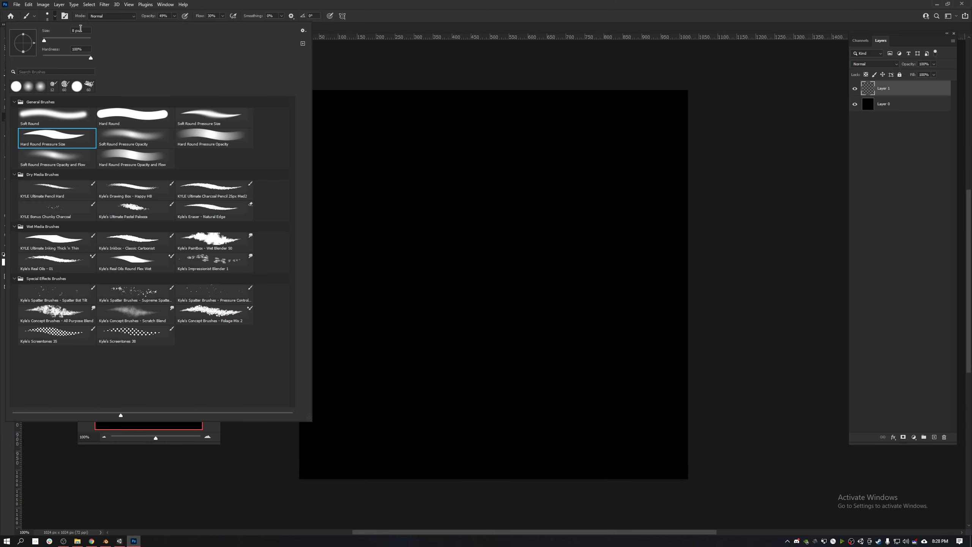